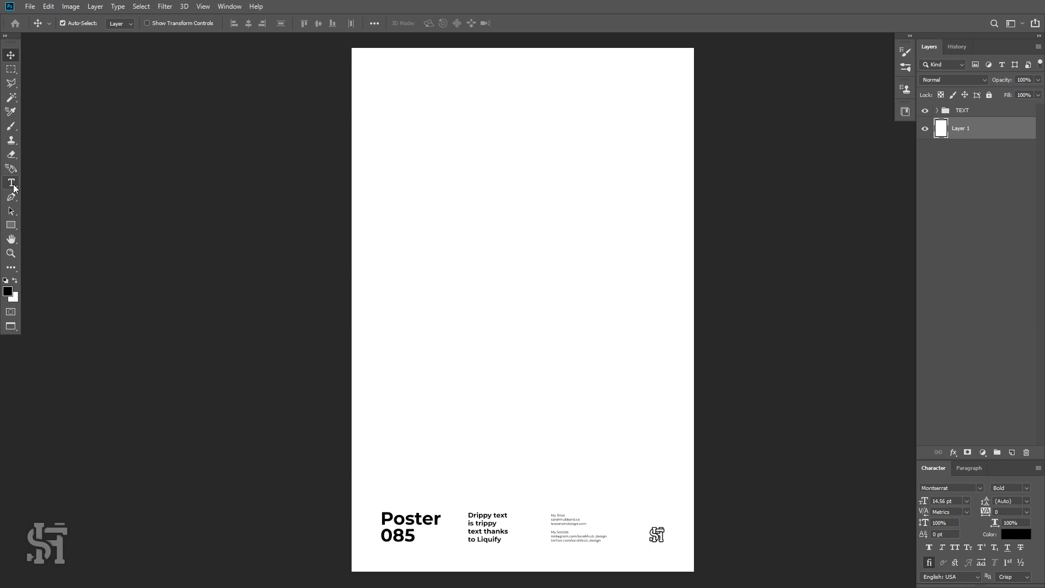
Draw a paragraph text box in the poster's upper half, clear the placeholder text, and type "Drippy".
{"action": "left_click", "coordinate": [11, 184]}
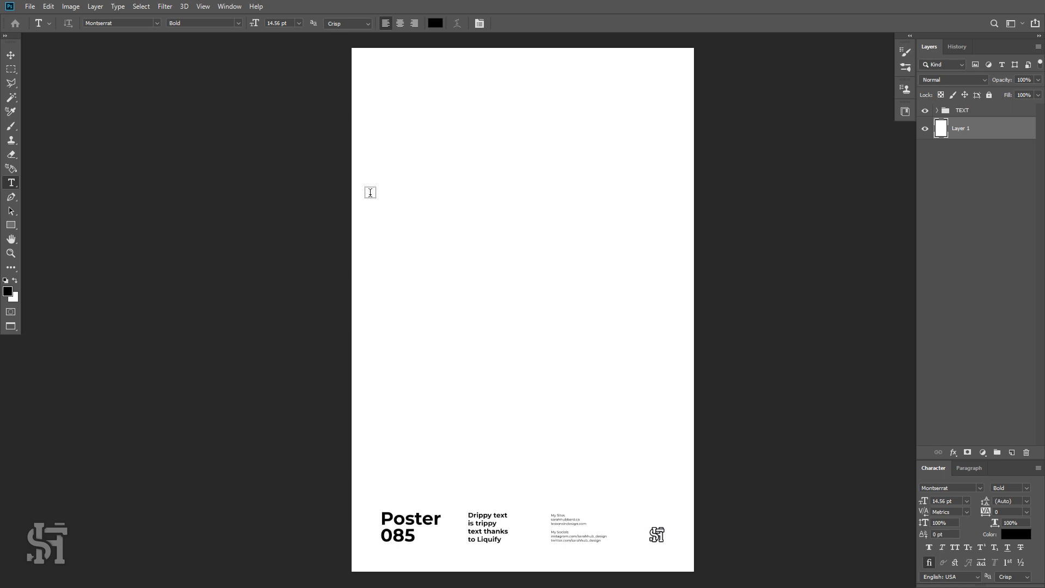
{"action": "left_click_drag", "start_coordinate": [370, 193], "coordinate": [674, 362]}
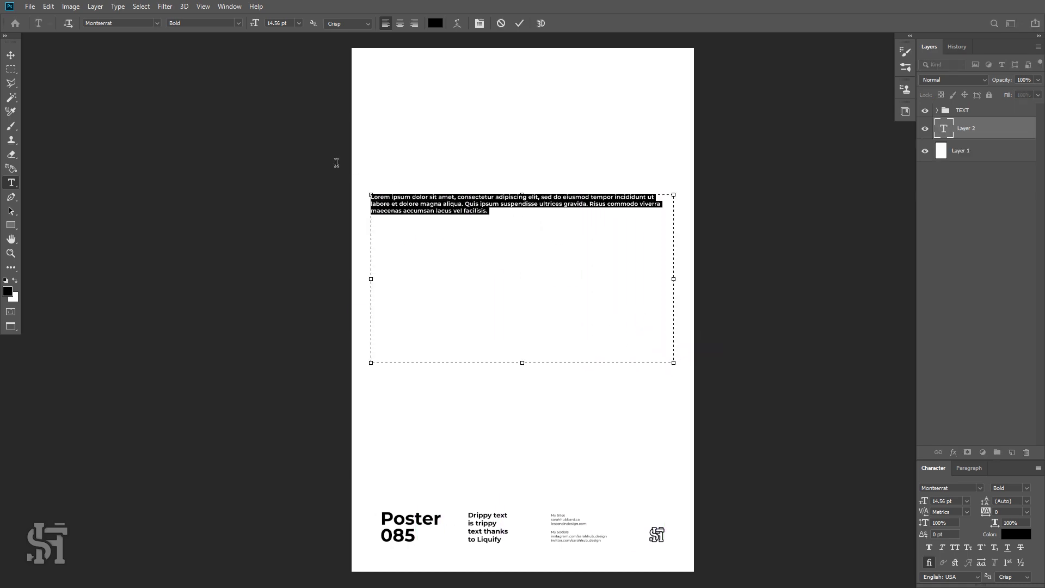
{"action": "key", "text": "Delete"}
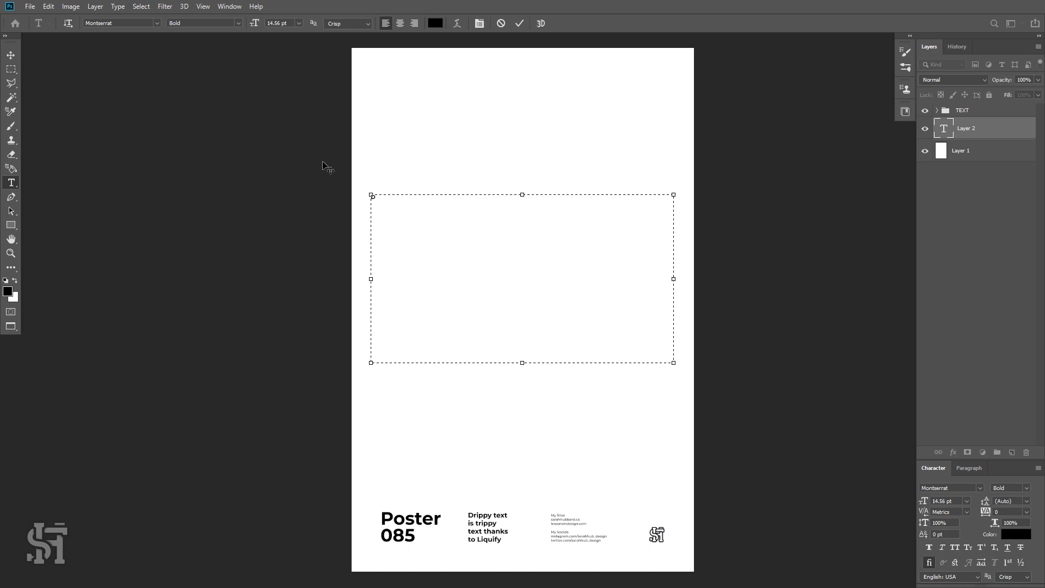
{"action": "type", "text": "Drippy"}
Select all the text and set its font size to 250 pt.
{"action": "key", "text": "ctrl+a"}
{"action": "left_click", "coordinate": [298, 23]}
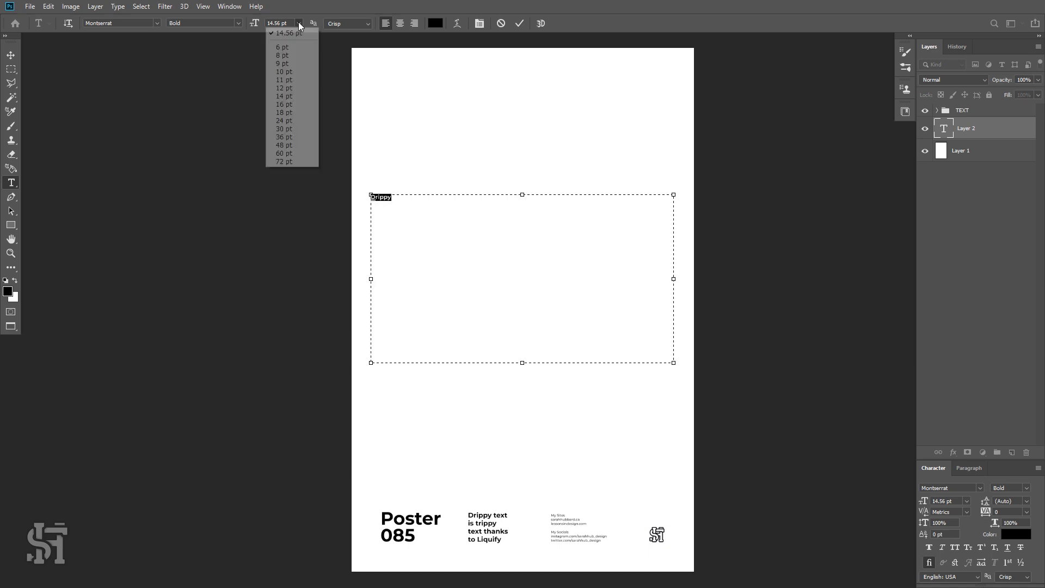
{"action": "left_click", "coordinate": [297, 155]}
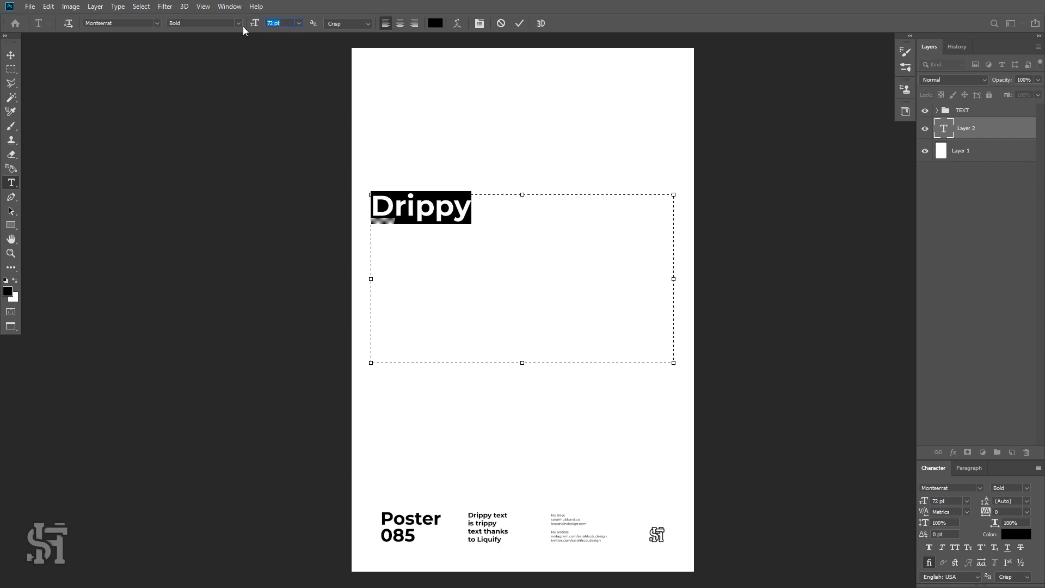
{"action": "type", "text": "350"}
{"action": "key", "text": "Return"}
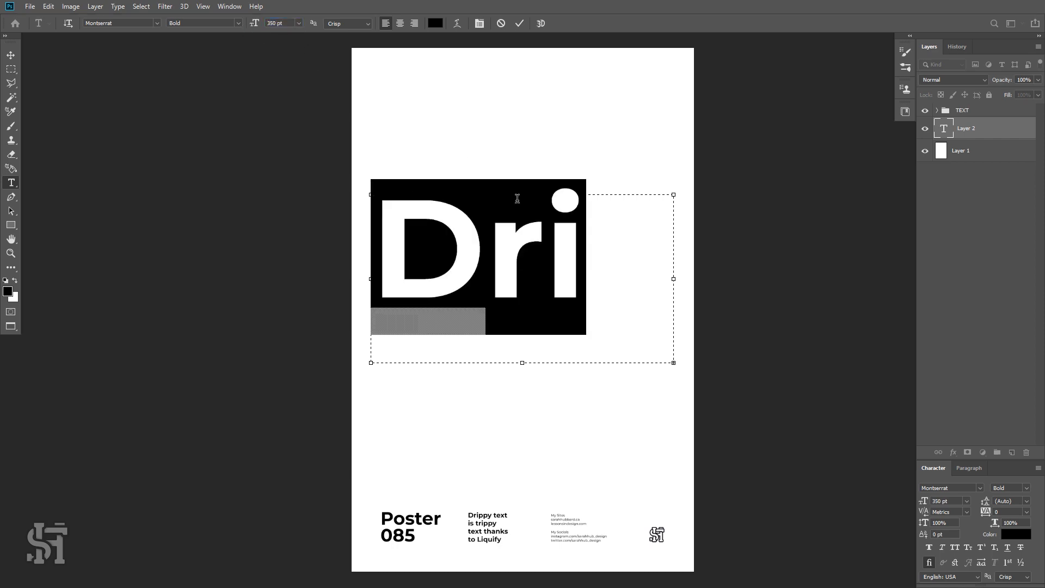
{"action": "left_click", "coordinate": [254, 22]}
{"action": "type", "text": "250"}
{"action": "key", "text": "Return"}
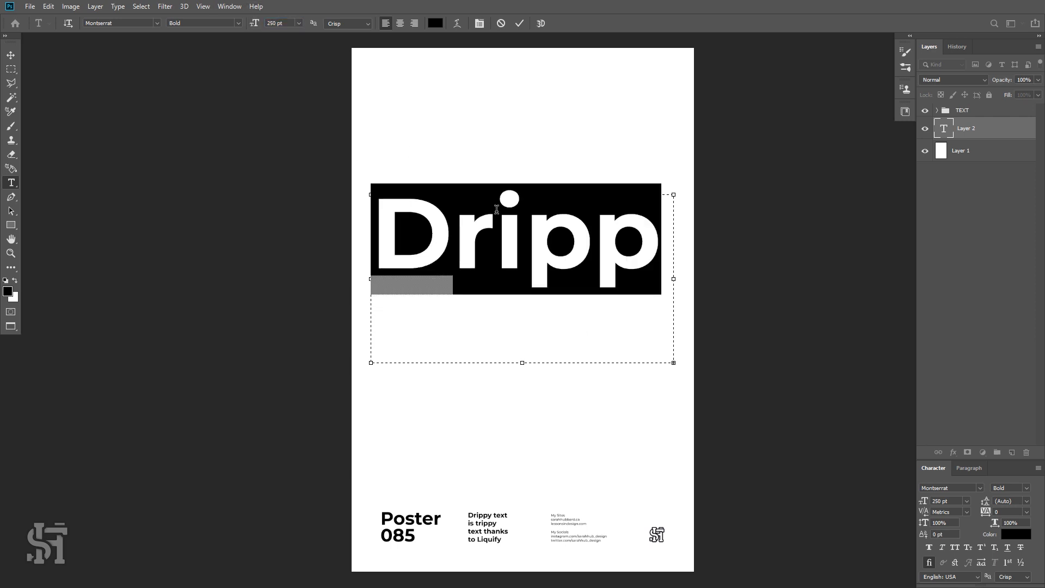
Widen the text box beyond the poster's right edge so the whole word fits on one line.
{"action": "left_click", "coordinate": [590, 253]}
{"action": "left_click_drag", "start_coordinate": [674, 362], "coordinate": [783, 353]}
{"action": "left_click_drag", "start_coordinate": [699, 267], "coordinate": [268, 241]}
{"action": "left_click", "coordinate": [727, 251]}
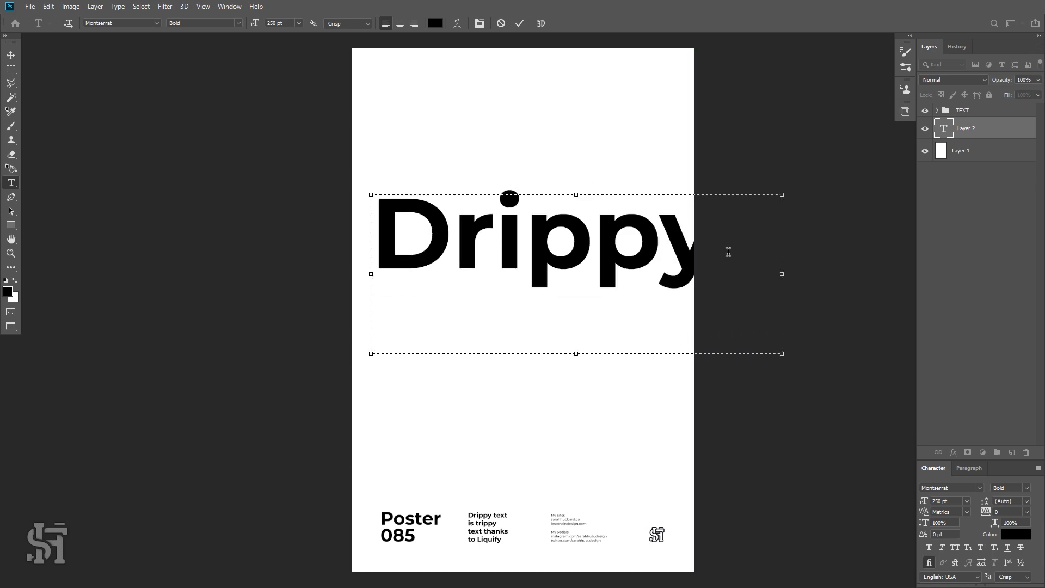
Select the word and apply All Caps to it.
{"action": "left_click_drag", "start_coordinate": [734, 244], "coordinate": [339, 248]}
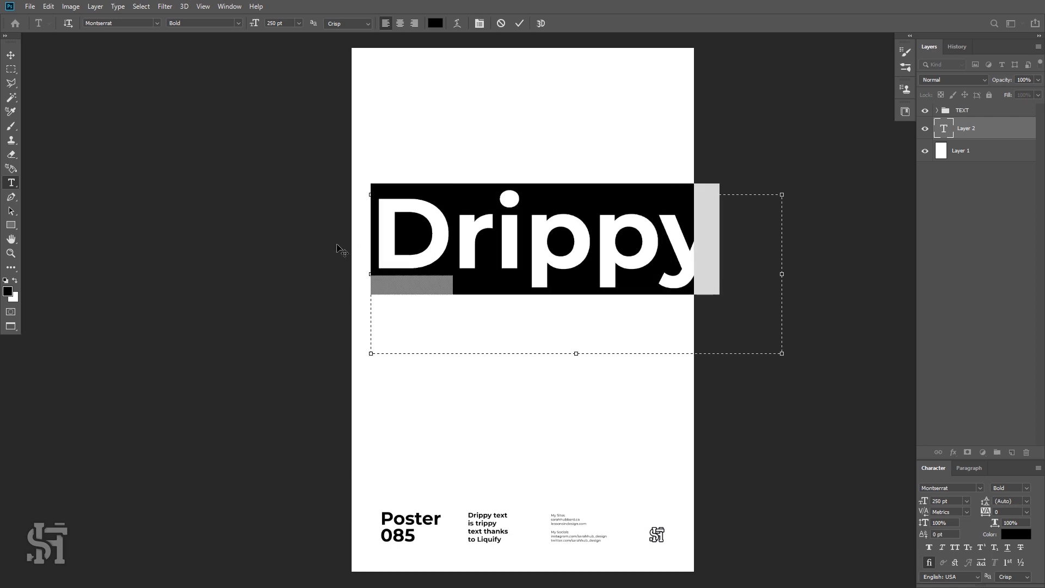
{"action": "left_click", "coordinate": [1037, 471]}
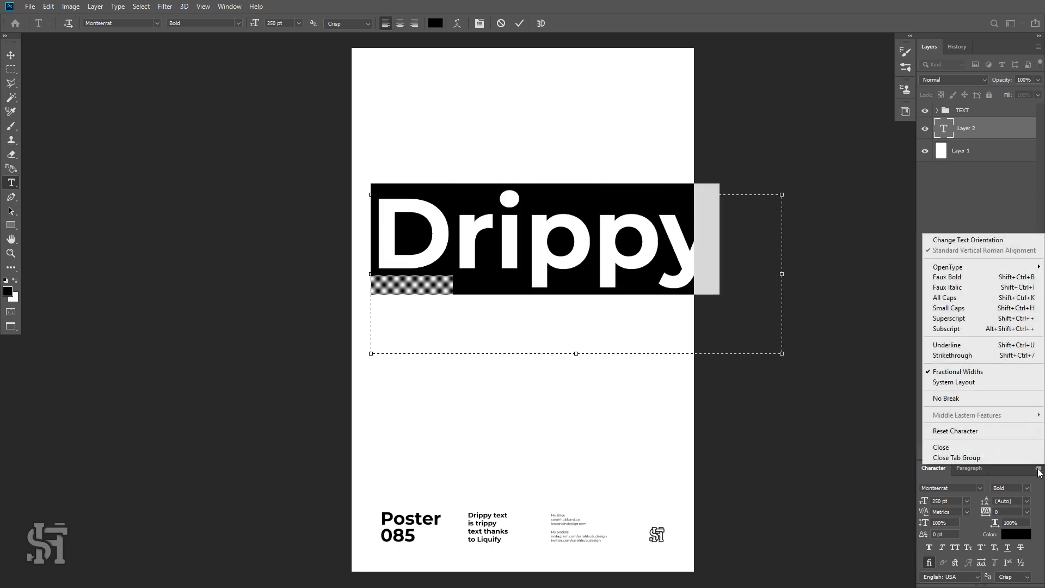
{"action": "left_click", "coordinate": [983, 297]}
{"action": "left_click", "coordinate": [643, 250]}
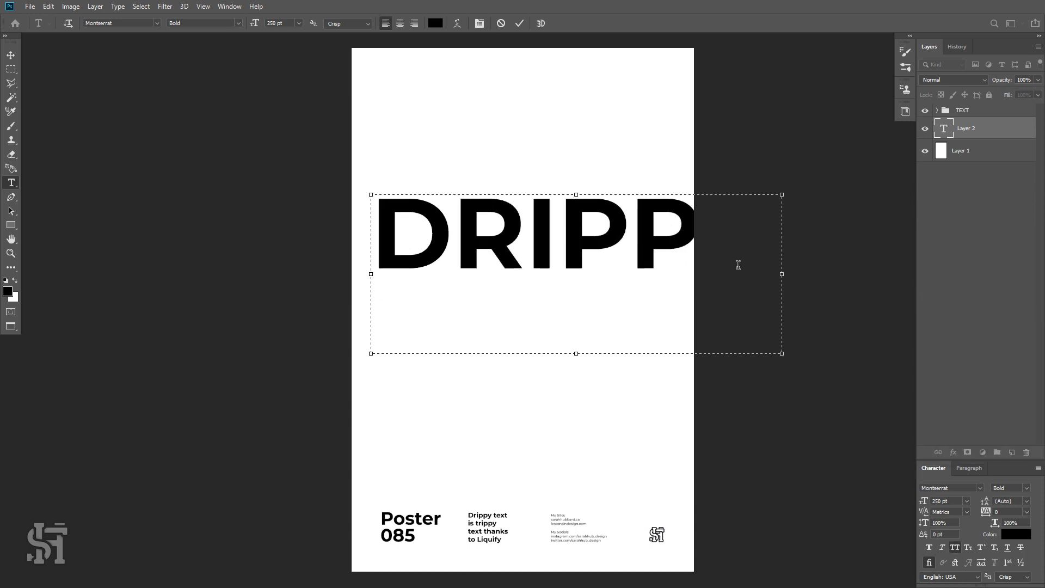
Select all the text and set the tracking to -50.
{"action": "key", "text": "ctrl+a"}
{"action": "left_click", "coordinate": [1027, 512]}
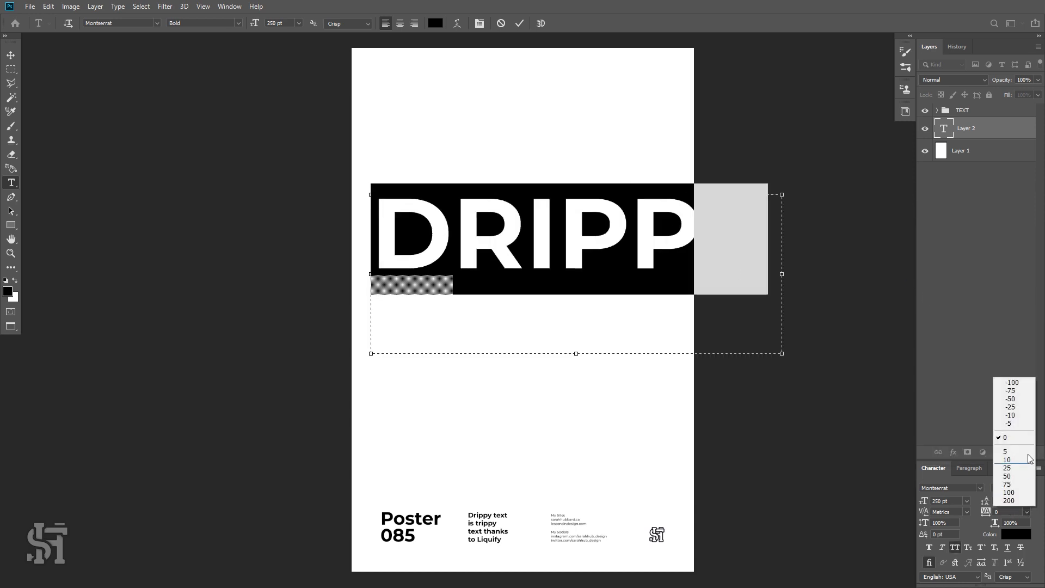
{"action": "left_click", "coordinate": [1011, 399]}
{"action": "left_click", "coordinate": [739, 265]}
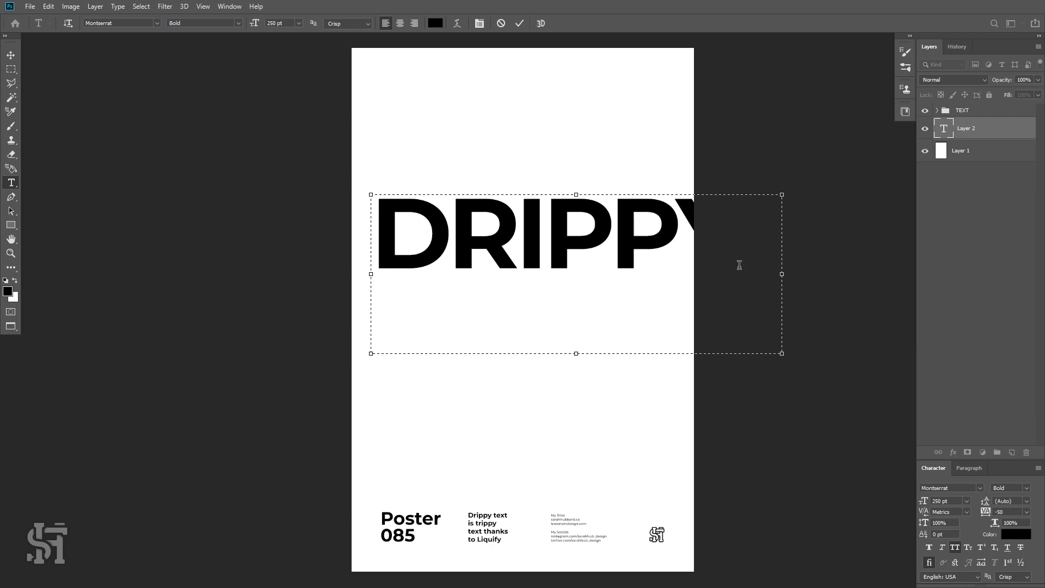
Scale the text layer down with Free Transform so the word fits the poster width, then move it lower.
{"action": "left_click", "coordinate": [11, 55]}
{"action": "key", "text": "ctrl+t"}
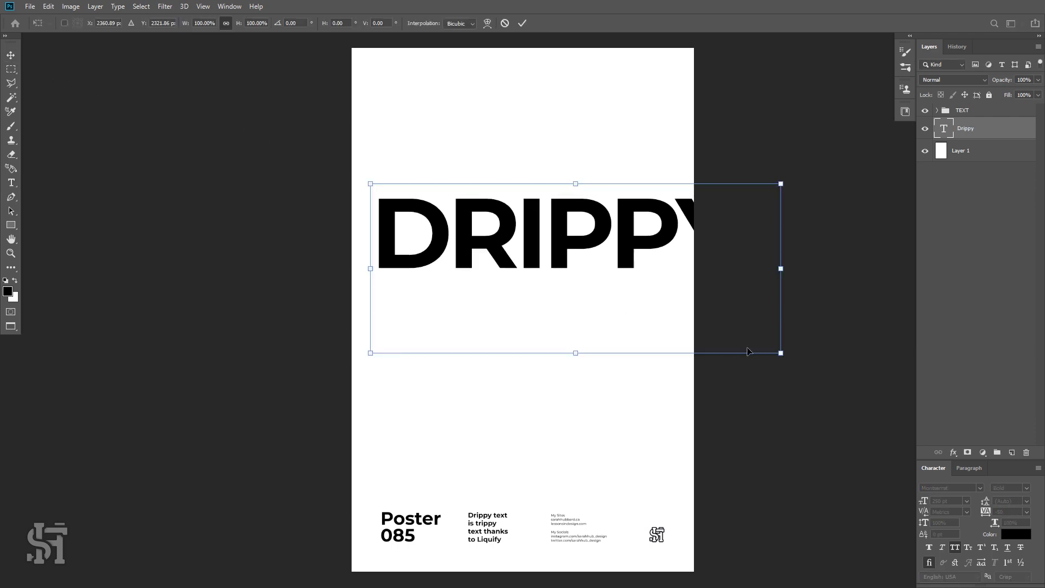
{"action": "left_click_drag", "start_coordinate": [787, 358], "coordinate": [706, 319]}
{"action": "key", "text": "Return"}
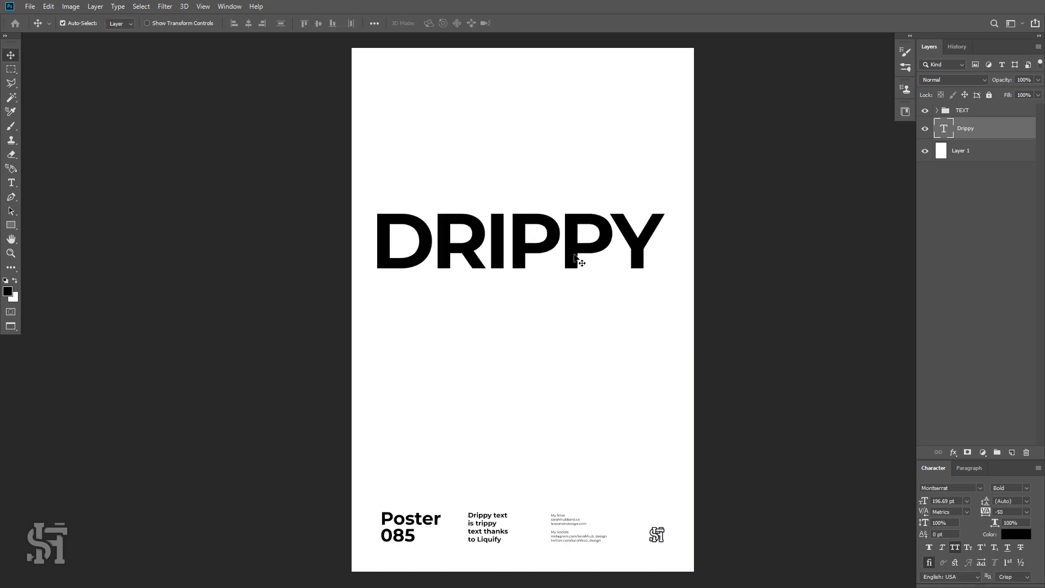
{"action": "left_click_drag", "start_coordinate": [573, 255], "coordinate": [573, 280]}
Extend the text box to the poster's left edge and center-align the text.
{"action": "double_click", "coordinate": [573, 280]}
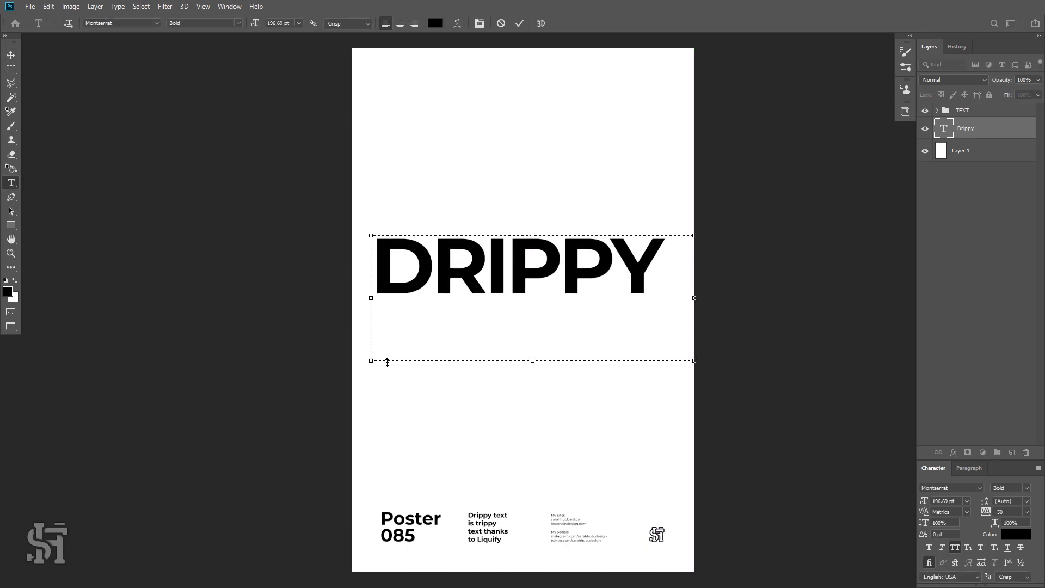
{"action": "left_click_drag", "start_coordinate": [372, 361], "coordinate": [353, 353]}
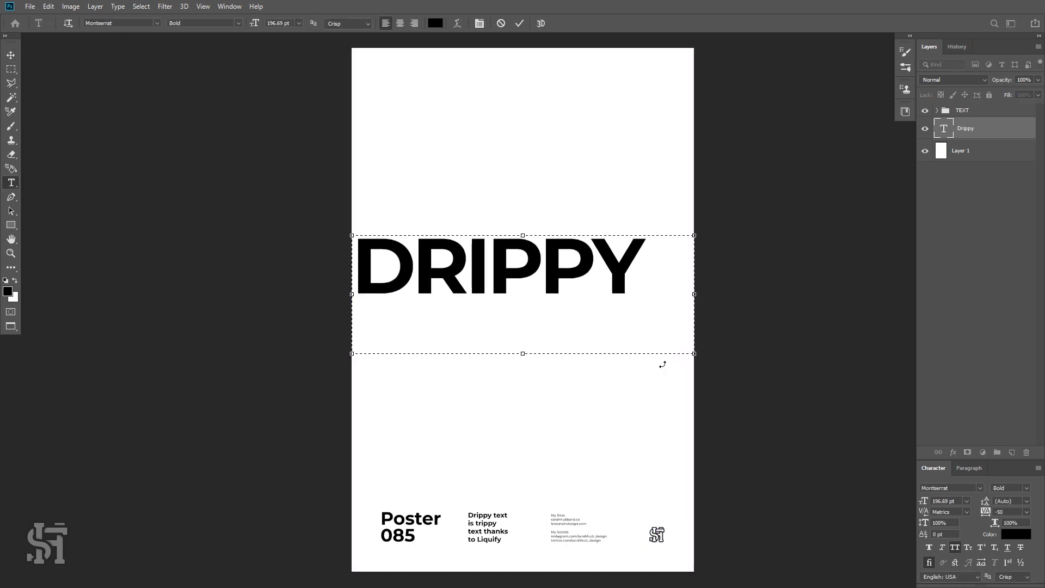
{"action": "left_click_drag", "start_coordinate": [664, 271], "coordinate": [434, 89]}
{"action": "left_click", "coordinate": [400, 23]}
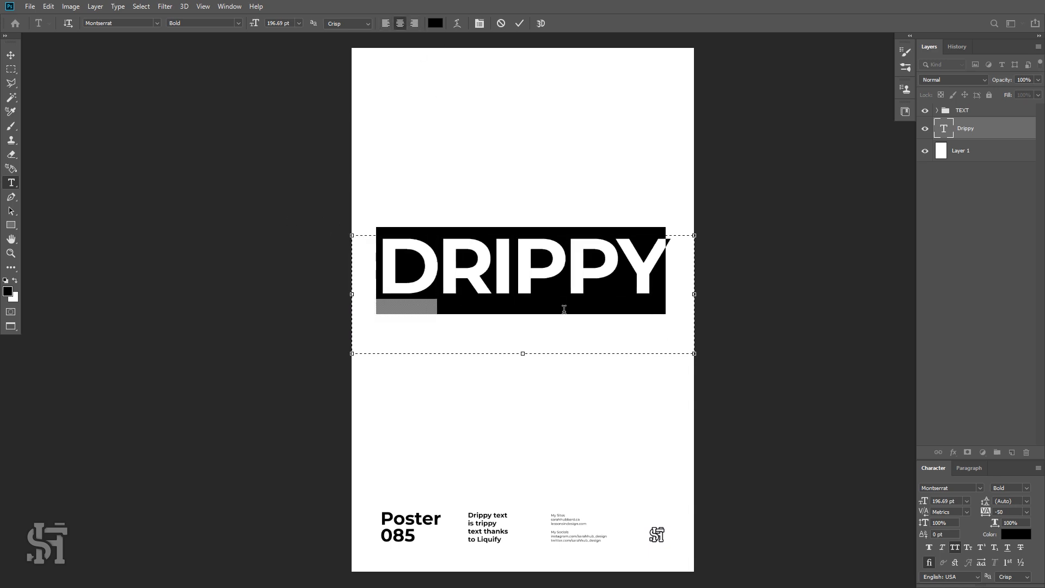
{"action": "left_click", "coordinate": [11, 55]}
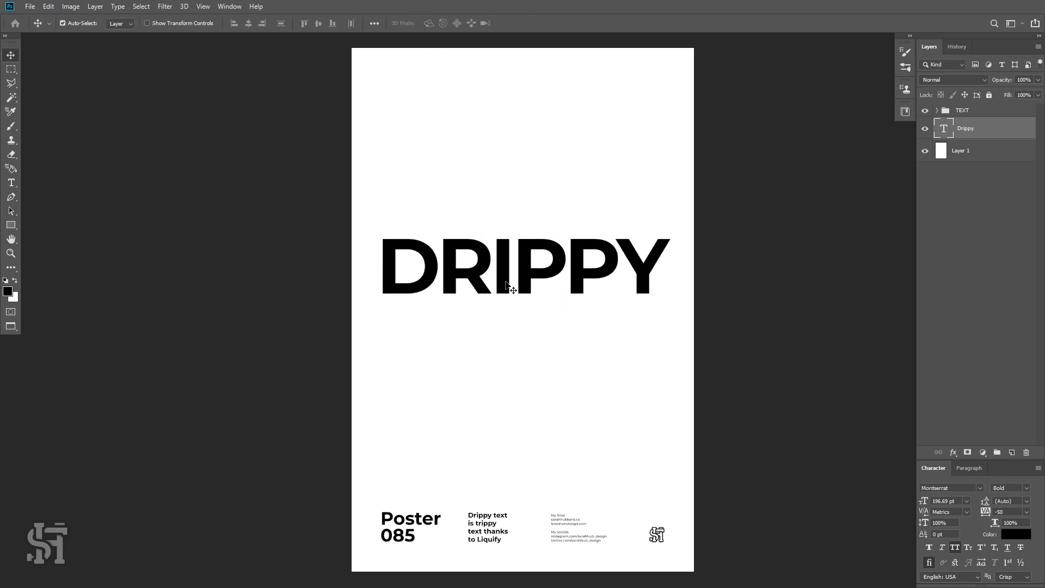
Move the headline lower and nudge it left against the layout guides.
{"action": "left_click_drag", "start_coordinate": [506, 281], "coordinate": [506, 295]}
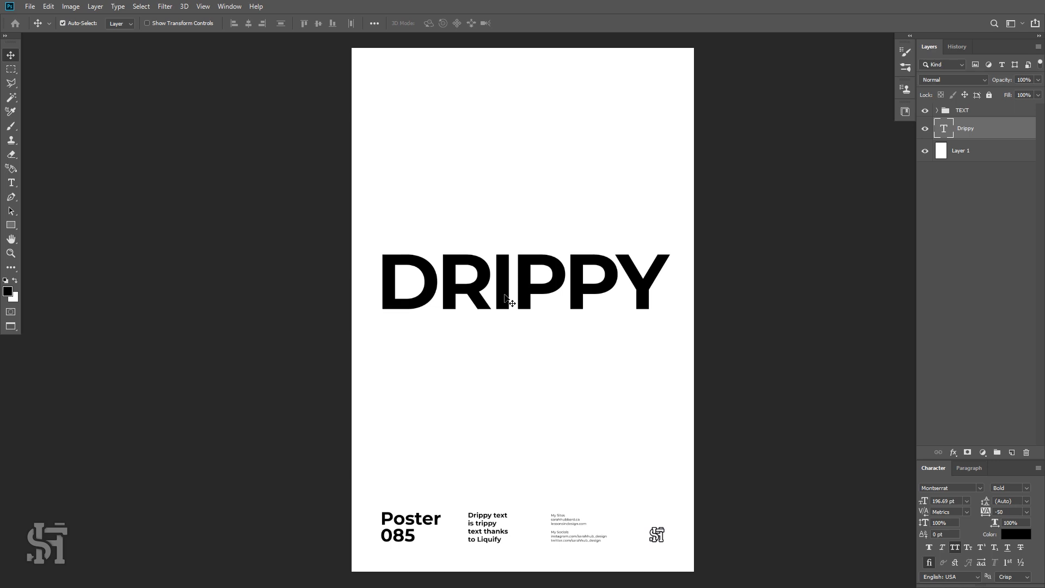
{"action": "key", "text": "ctrl+semicolon"}
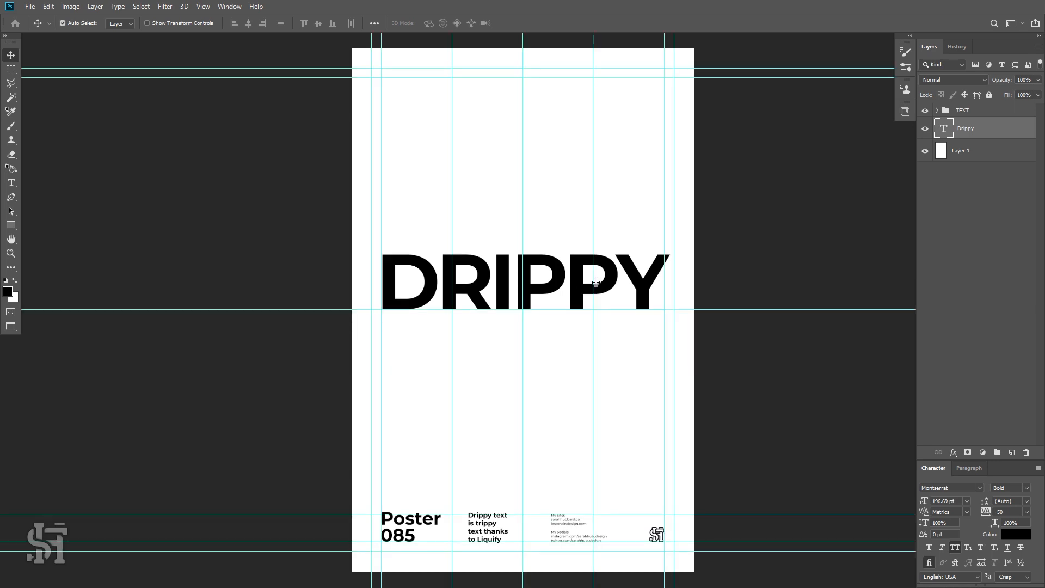
{"action": "key", "text": "Left"}
{"action": "key", "text": "Left"}
{"action": "key", "text": "Left"}
{"action": "key", "text": "Left"}
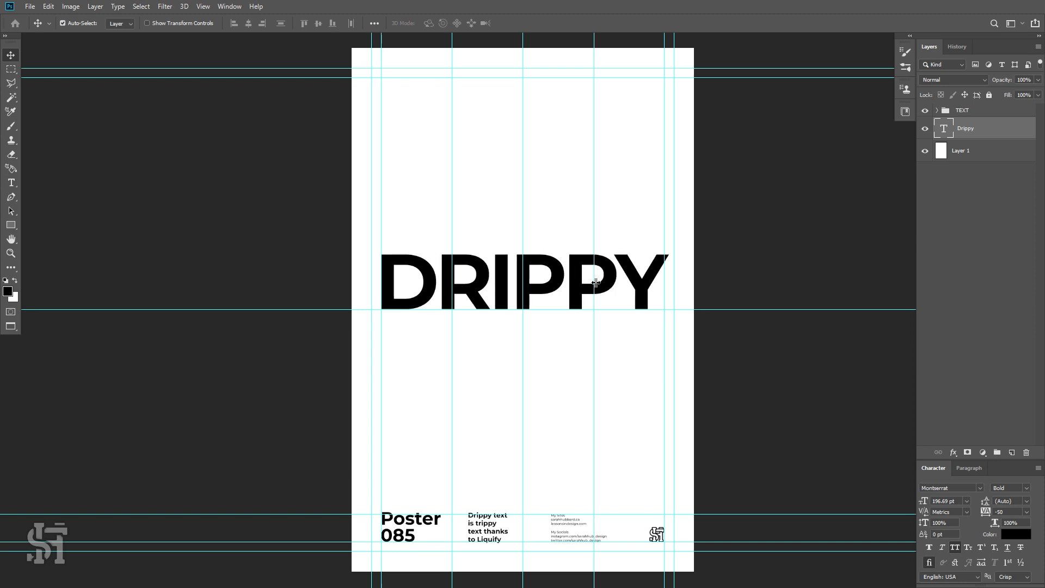
{"action": "key", "text": "Left"}
{"action": "key", "text": "Left"}
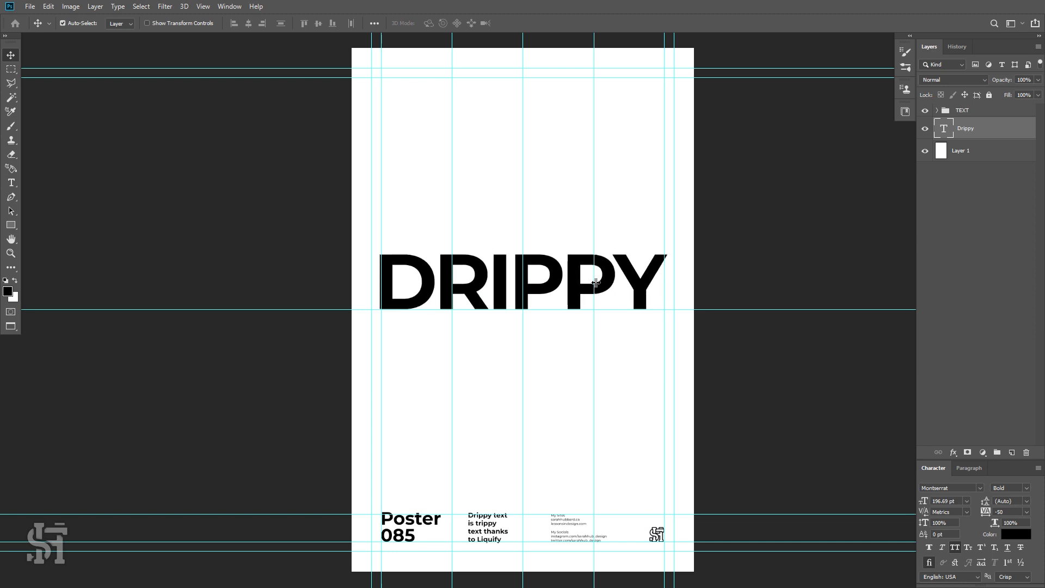
{"action": "key", "text": "ctrl+semicolon"}
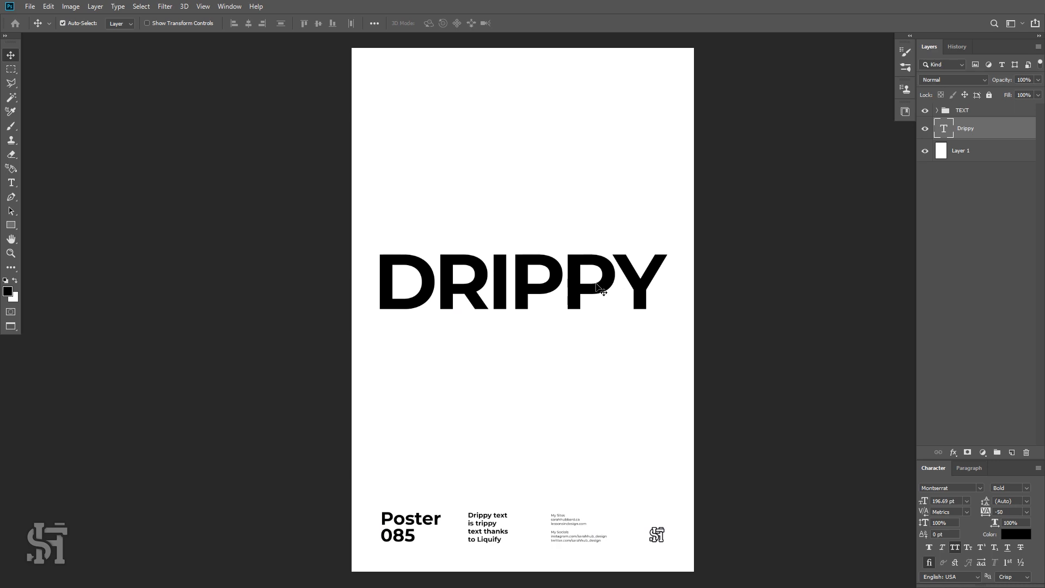
Duplicate the Drippy text layer and convert the copy to a smart object.
{"action": "right_click", "coordinate": [975, 133]}
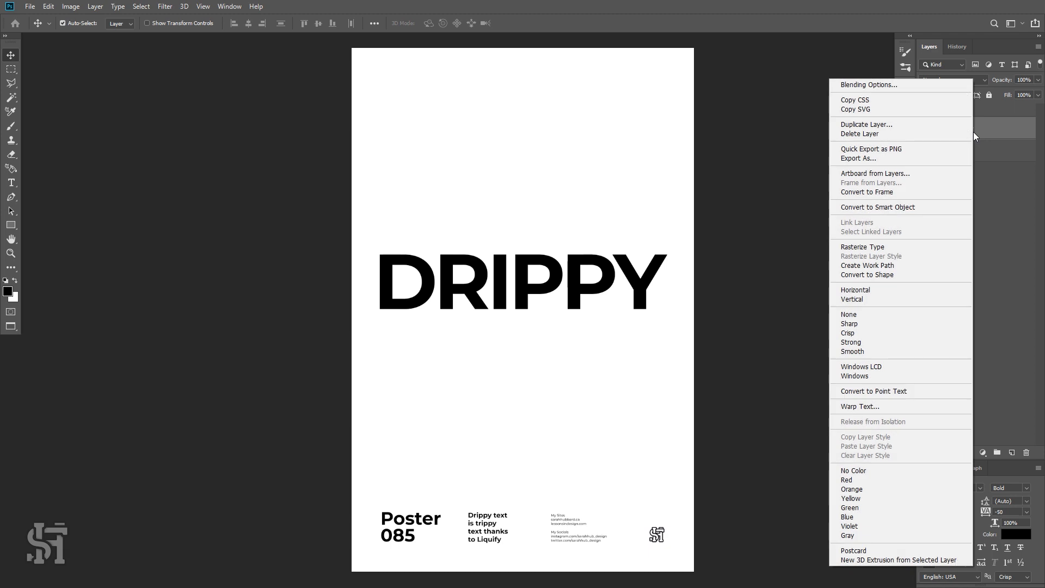
{"action": "left_click", "coordinate": [1010, 211]}
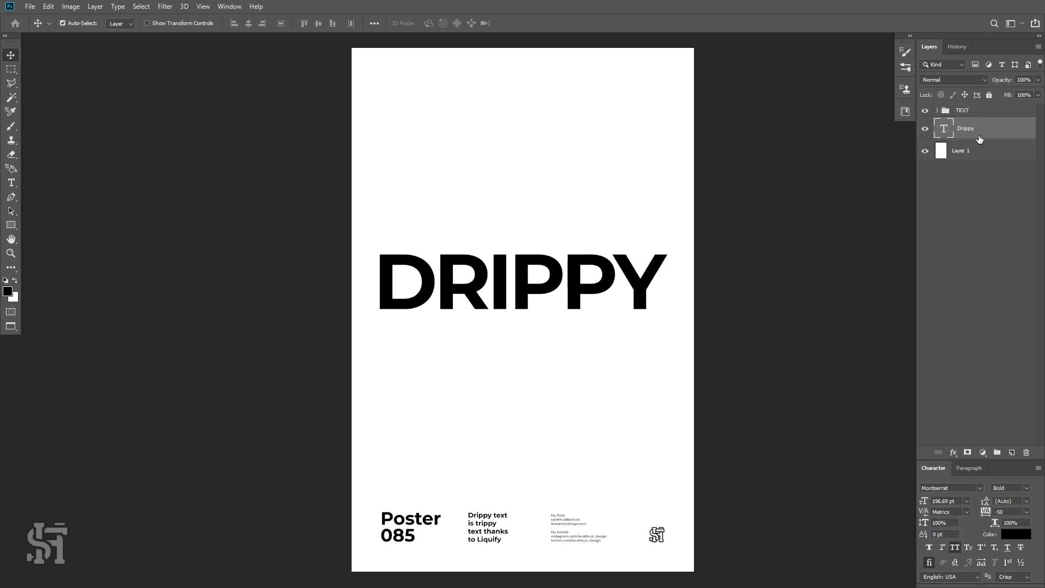
{"action": "key", "text": "ctrl+j"}
{"action": "right_click", "coordinate": [975, 133]}
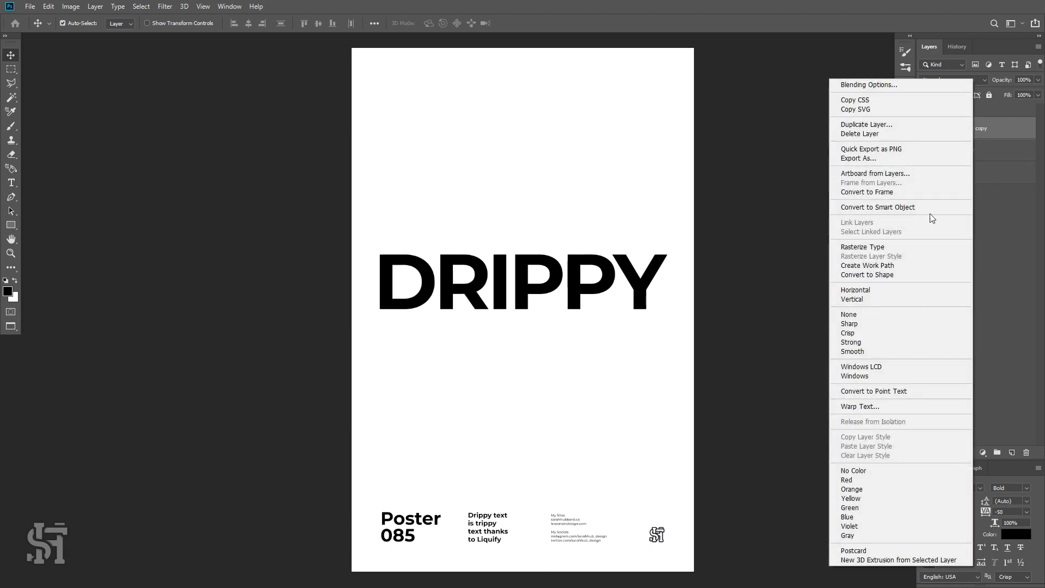
{"action": "left_click", "coordinate": [901, 249]}
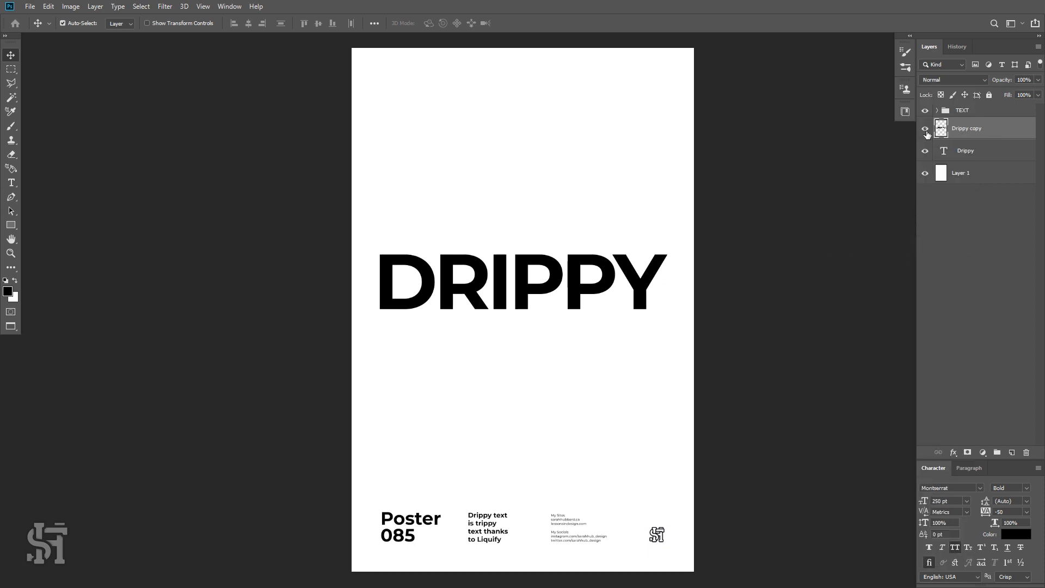
Edit the original Drippy text layer and change its font style to Black.
{"action": "left_click", "coordinate": [949, 155]}
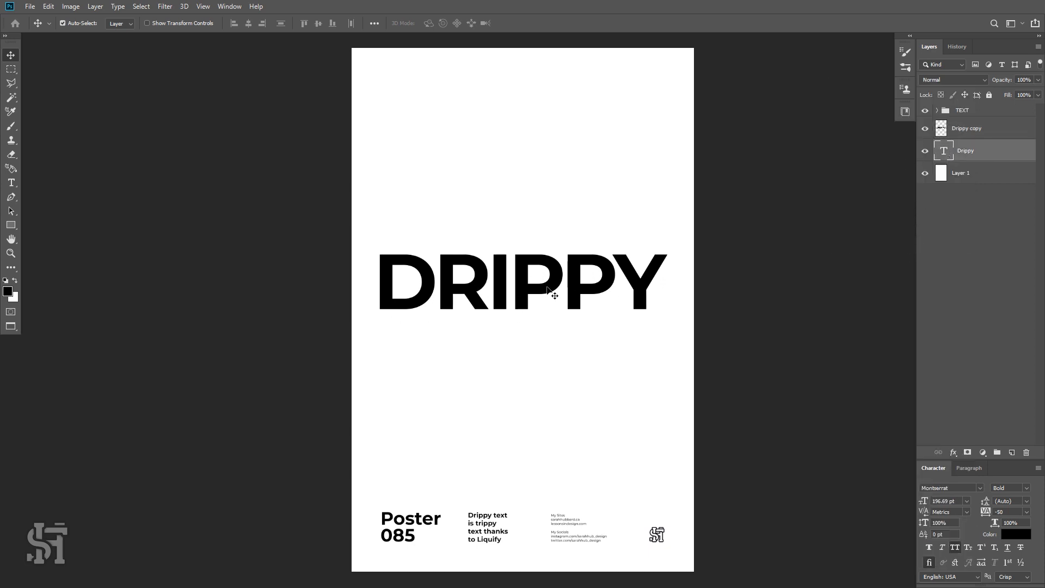
{"action": "left_click", "coordinate": [979, 134]}
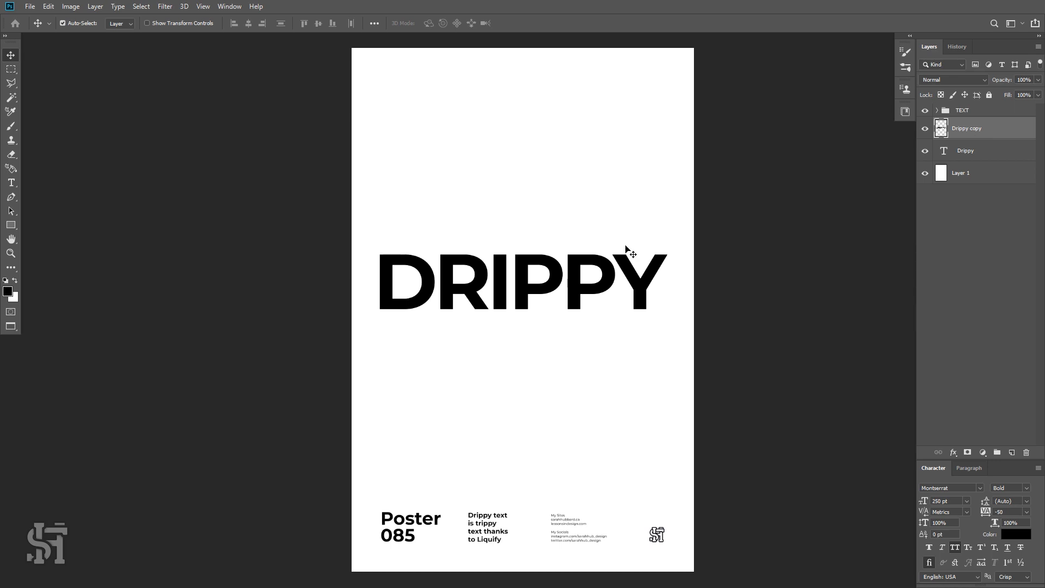
{"action": "left_click", "coordinate": [970, 151]}
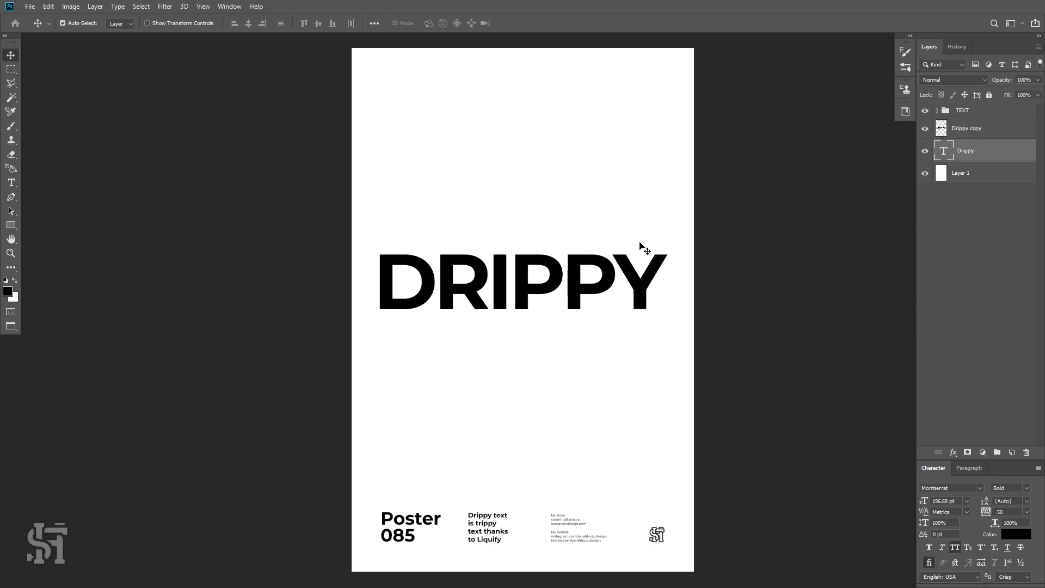
{"action": "left_click", "coordinate": [554, 264]}
{"action": "key", "text": "t"}
{"action": "left_click", "coordinate": [561, 272]}
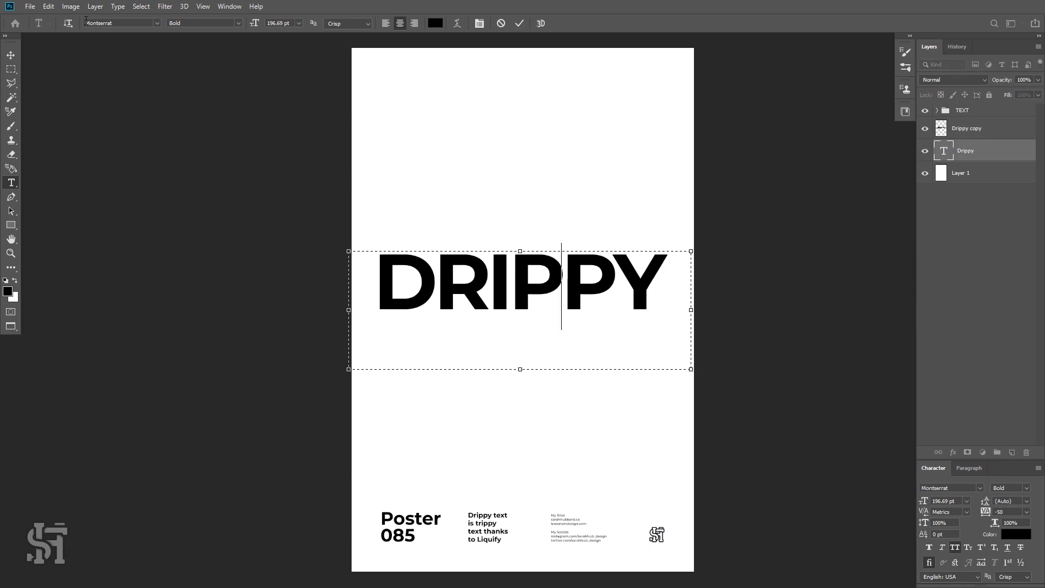
{"action": "key", "text": "ctrl+a"}
{"action": "left_click", "coordinate": [238, 23]}
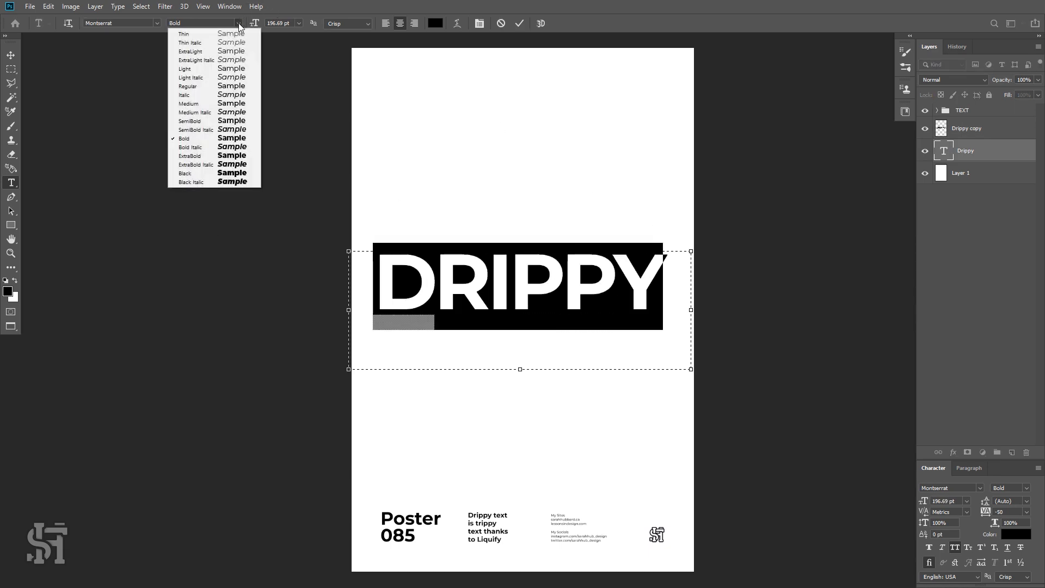
{"action": "left_click", "coordinate": [198, 175]}
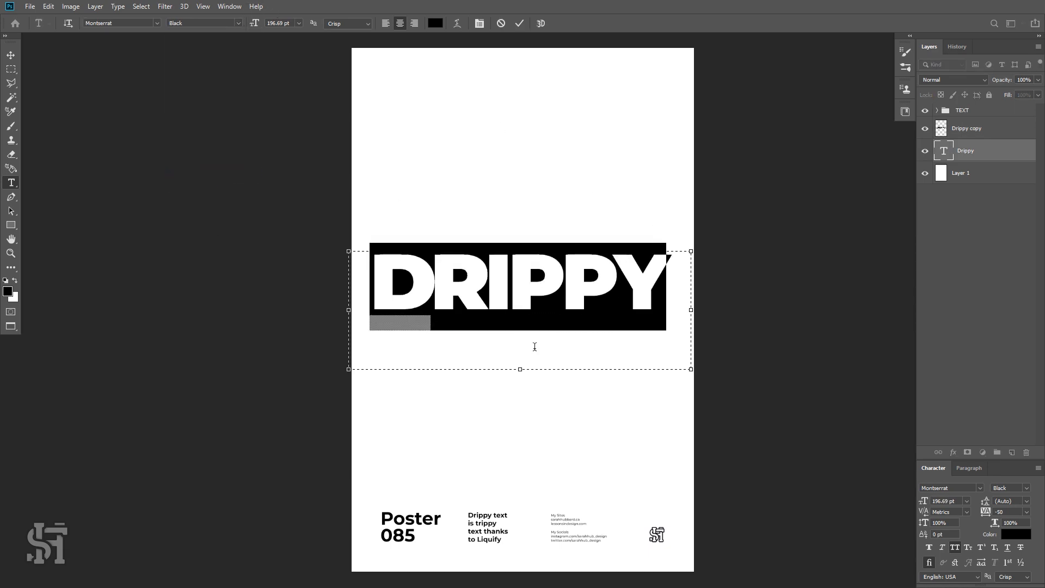
Delete the Drippy copy smart object layer.
{"action": "left_click", "coordinate": [557, 309]}
{"action": "left_click_drag", "start_coordinate": [676, 307], "coordinate": [313, 300]}
{"action": "left_click", "coordinate": [973, 133]}
{"action": "left_click", "coordinate": [1026, 454]}
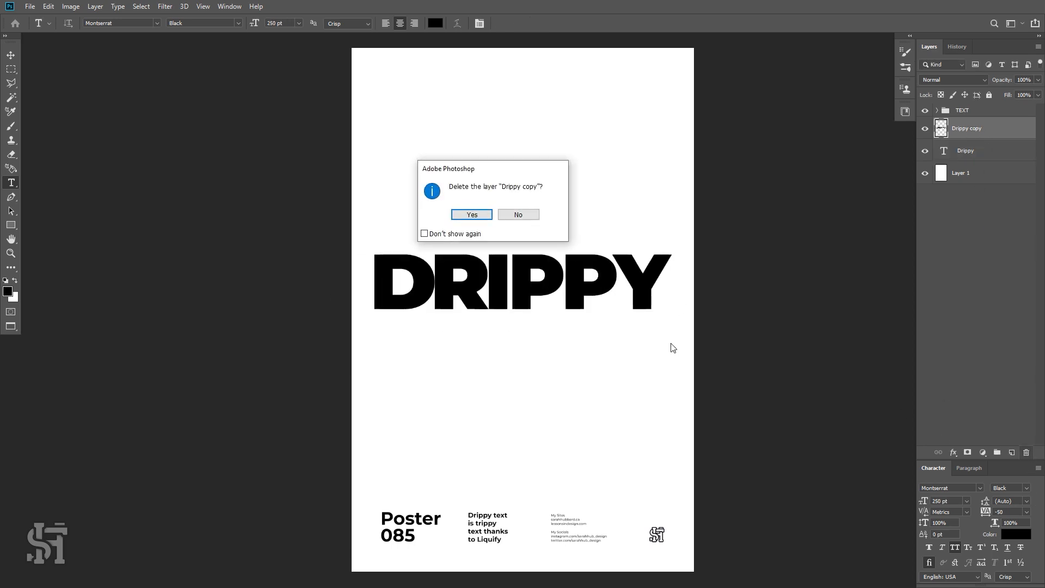
{"action": "left_click", "coordinate": [479, 216]}
Select all the DRIPPY text and set its tracking to -25.
{"action": "left_click", "coordinate": [610, 279]}
{"action": "left_click_drag", "start_coordinate": [659, 289], "coordinate": [245, 264]}
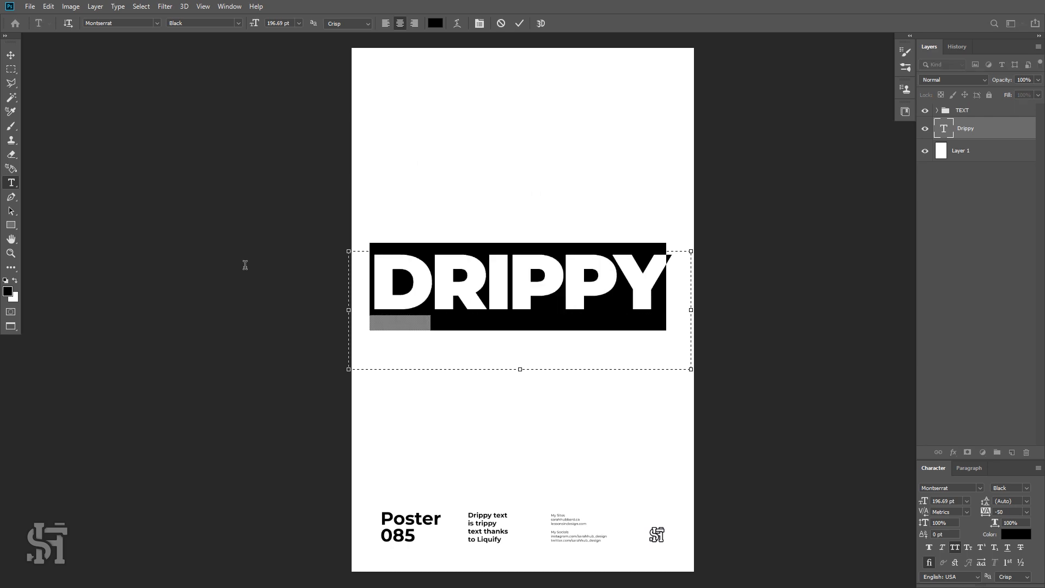
{"action": "left_click", "coordinate": [1028, 513]}
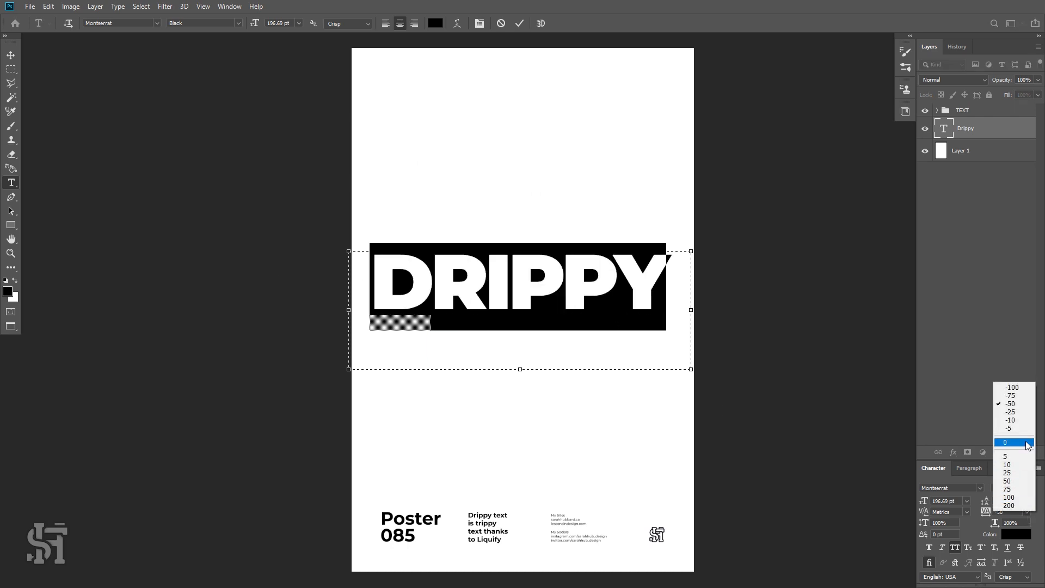
{"action": "left_click", "coordinate": [1012, 412]}
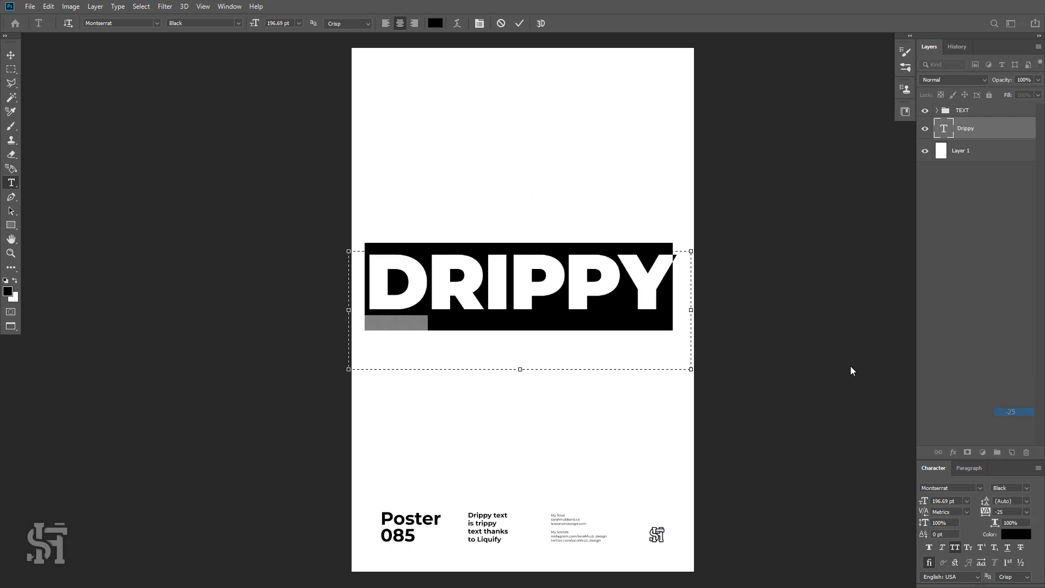
Commit the text and scale the Drippy layer down slightly with Free Transform.
{"action": "left_click", "coordinate": [564, 283]}
{"action": "left_click", "coordinate": [11, 55]}
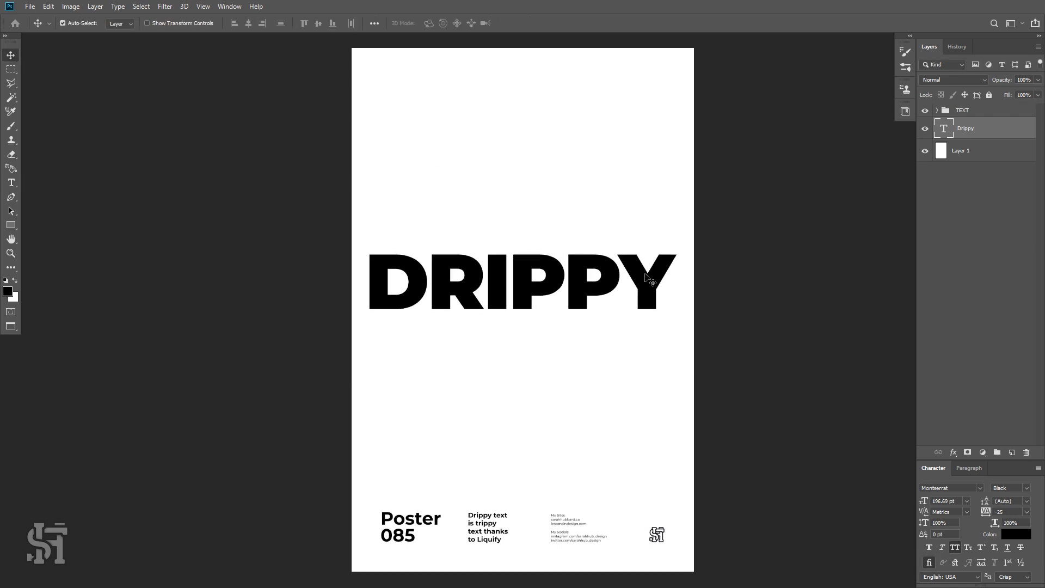
{"action": "key", "text": "ctrl+t"}
{"action": "mouse_move", "coordinate": [690, 369]}
{"action": "left_mouse_down"}
{"action": "mouse_move", "coordinate": [695, 353]}
{"action": "mouse_move", "coordinate": [688, 362]}
{"action": "left_mouse_up"}
{"action": "key", "text": "Return"}
{"action": "key", "text": "t"}
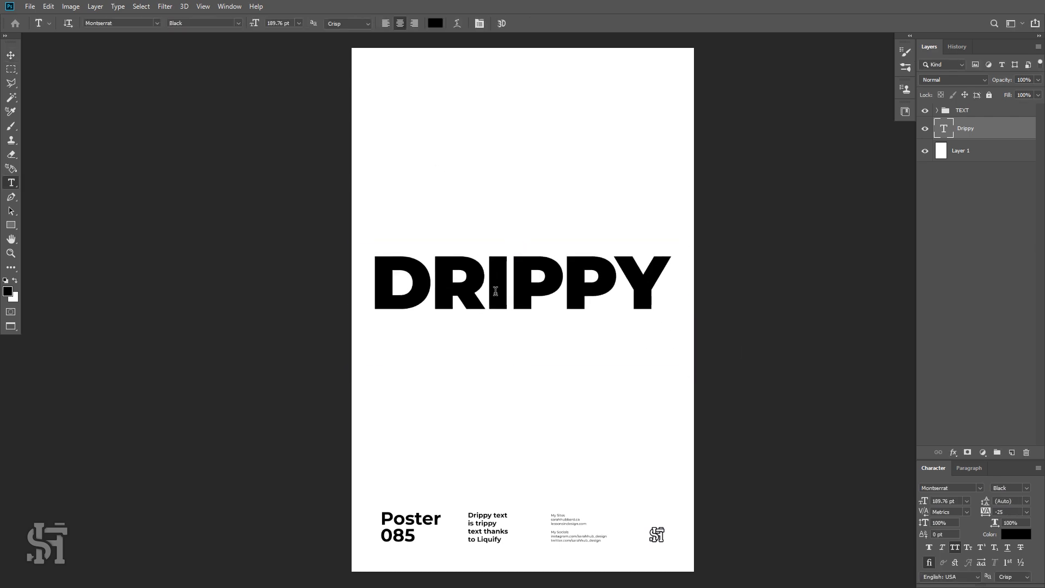
{"action": "left_click", "coordinate": [671, 291]}
{"action": "key", "text": "ctrl+a"}
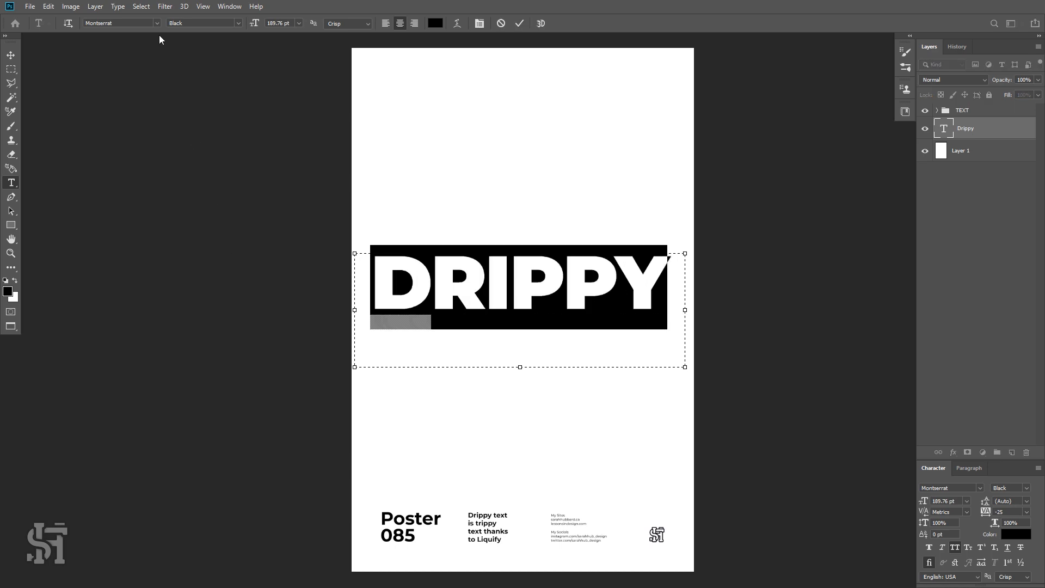
{"action": "left_click", "coordinate": [240, 19]}
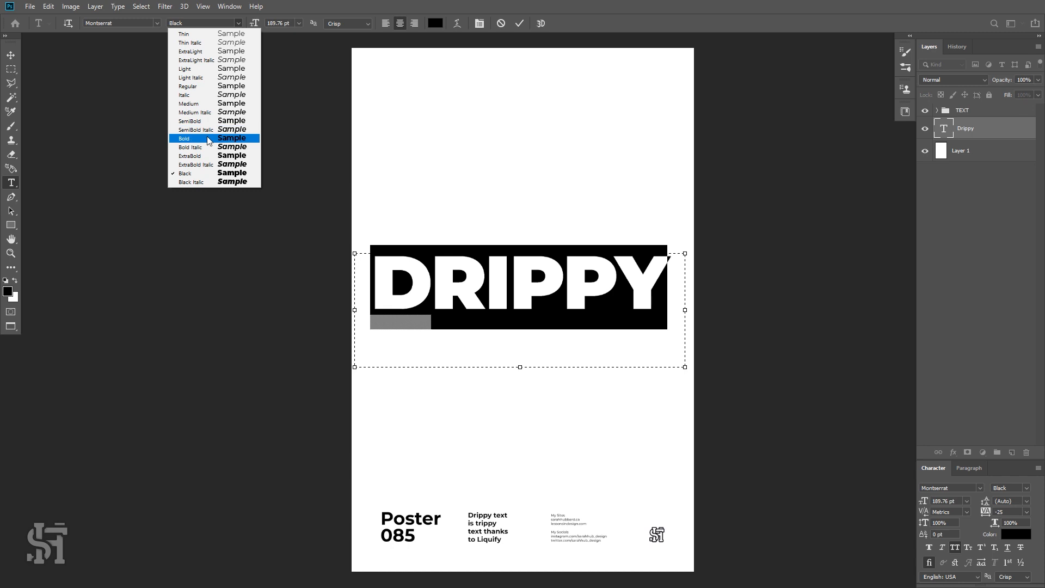
{"action": "left_click", "coordinate": [423, 285]}
{"action": "left_click", "coordinate": [554, 309]}
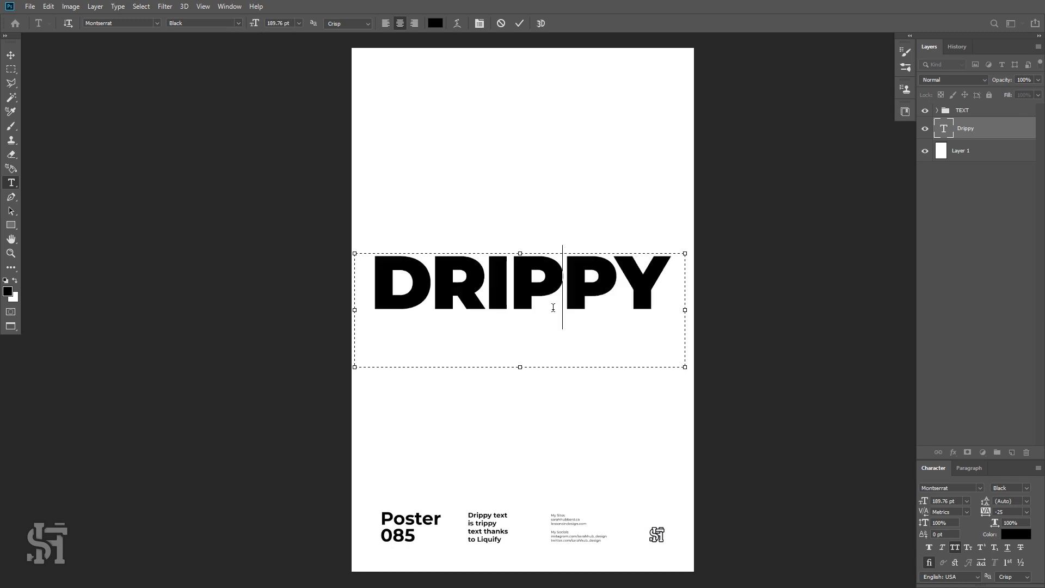
{"action": "left_click", "coordinate": [10, 56]}
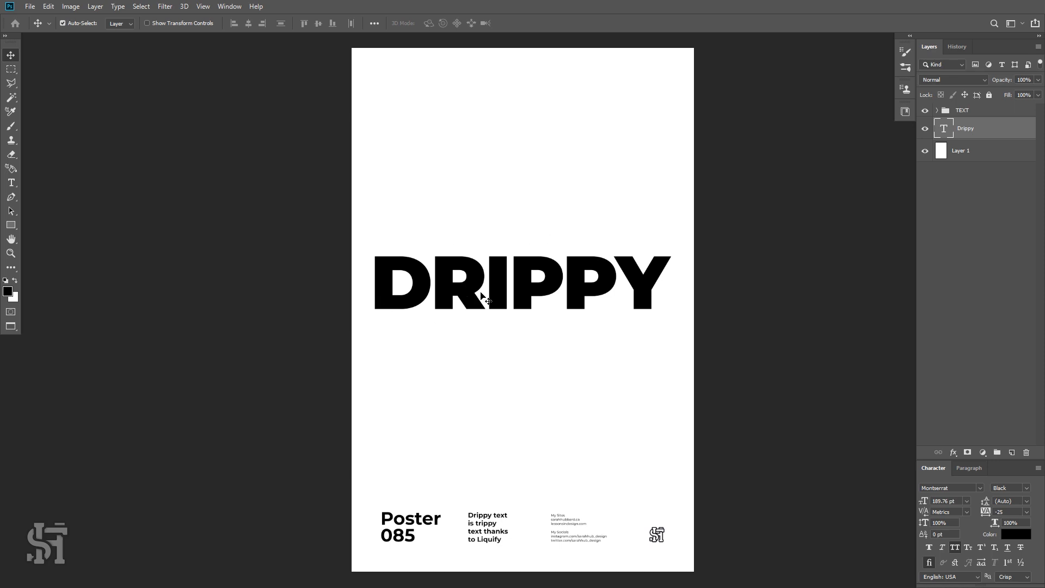
Duplicate the Drippy text layer and rasterize the copy's type.
{"action": "key", "text": "ctrl+j"}
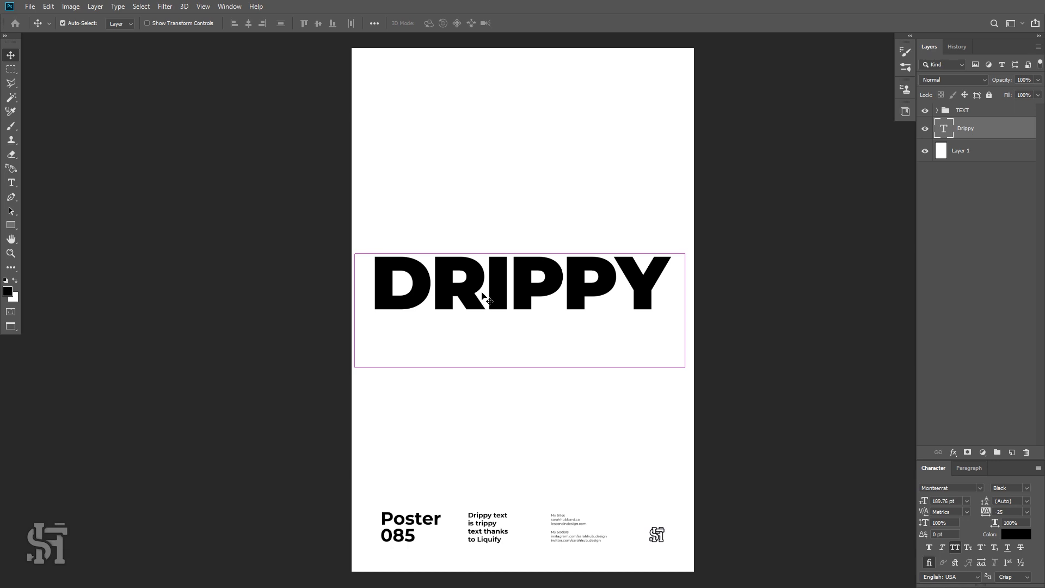
{"action": "right_click", "coordinate": [972, 135]}
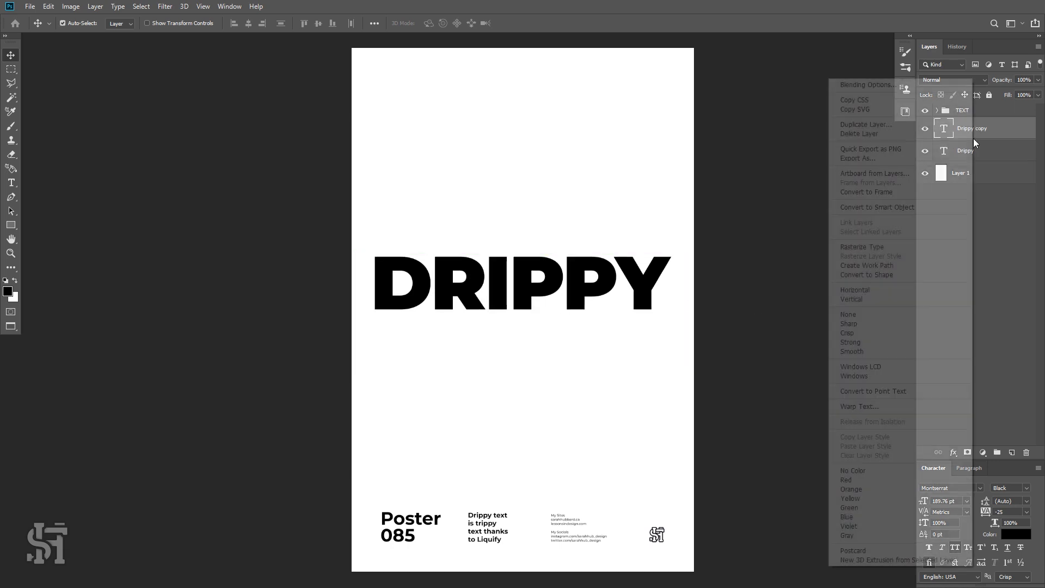
{"action": "left_click", "coordinate": [890, 247]}
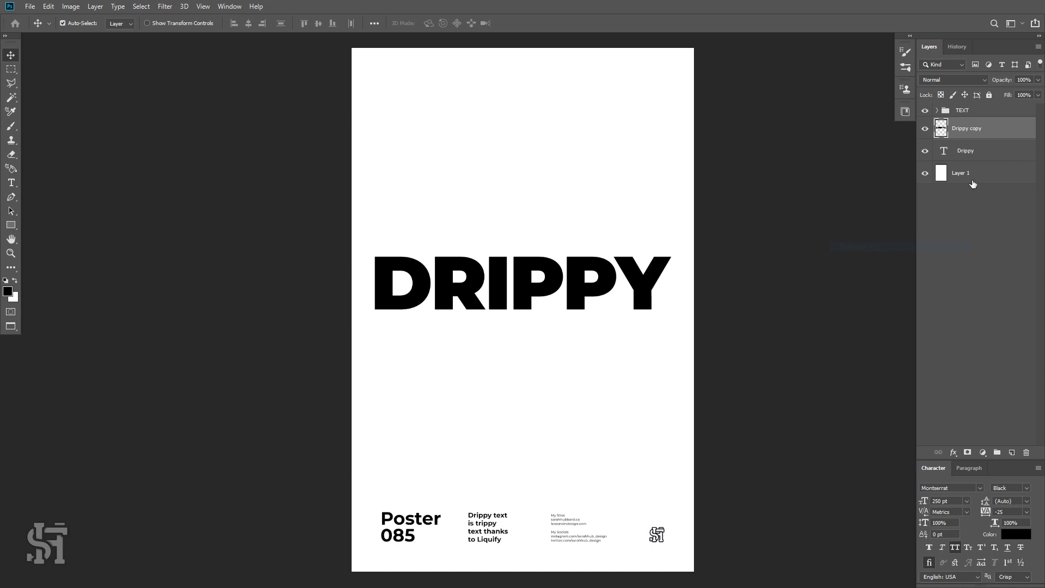
Hide the original Drippy text layer.
{"action": "left_click", "coordinate": [923, 152]}
{"action": "left_click", "coordinate": [924, 152]}
{"action": "left_click", "coordinate": [925, 152]}
{"action": "left_click", "coordinate": [923, 152]}
{"action": "left_click", "coordinate": [925, 151]}
Open Liquify on the rasterized copy and warp drips down from the bottoms of the D and R.
{"action": "left_click", "coordinate": [164, 6]}
{"action": "left_click", "coordinate": [187, 93]}
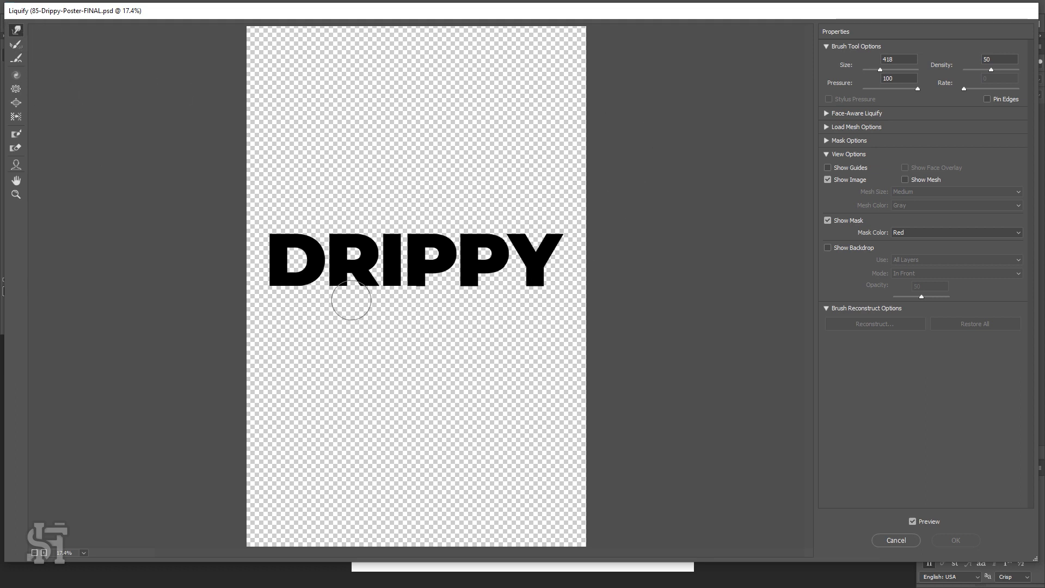
{"action": "left_click_drag", "start_coordinate": [301, 281], "coordinate": [301, 323]}
{"action": "key", "text": "ctrl+z"}
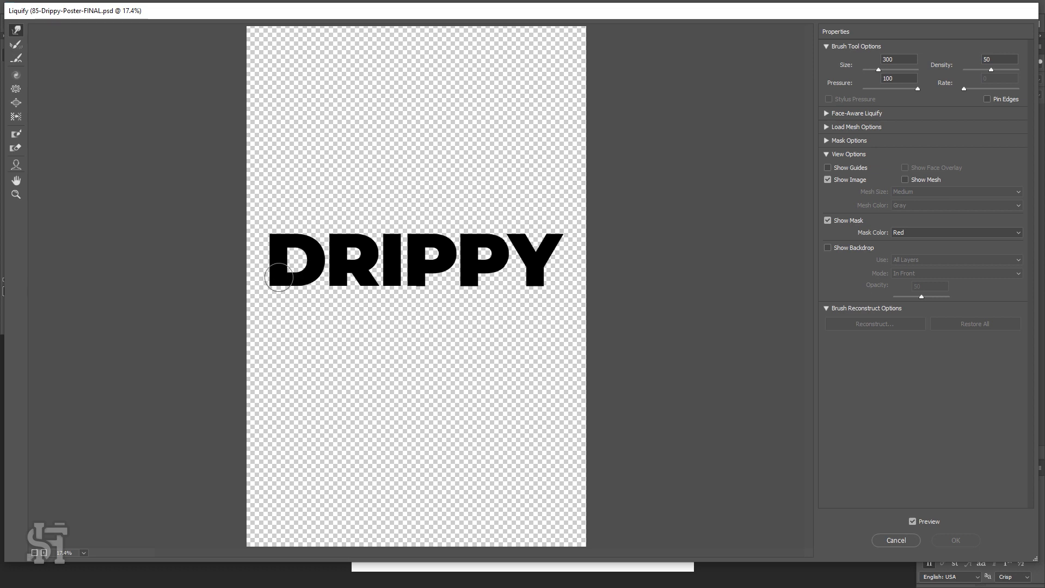
{"action": "mouse_move", "coordinate": [277, 281]}
{"action": "left_mouse_down"}
{"action": "mouse_move", "coordinate": [276, 292]}
{"action": "mouse_move", "coordinate": [310, 287]}
{"action": "mouse_move", "coordinate": [321, 272]}
{"action": "left_mouse_up"}
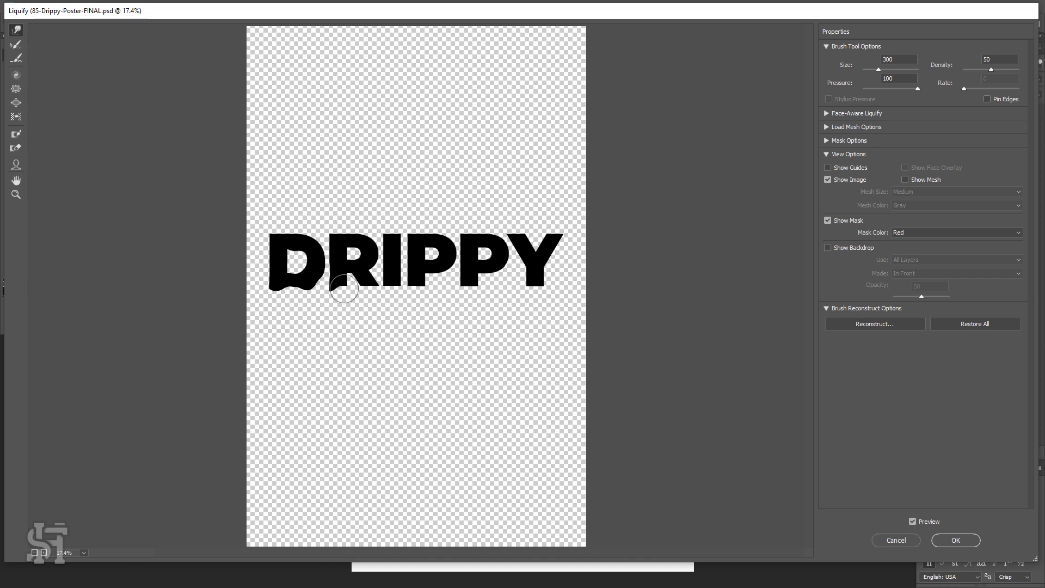
{"action": "left_click_drag", "start_coordinate": [345, 284], "coordinate": [343, 304]}
{"action": "left_click_drag", "start_coordinate": [376, 285], "coordinate": [371, 302]}
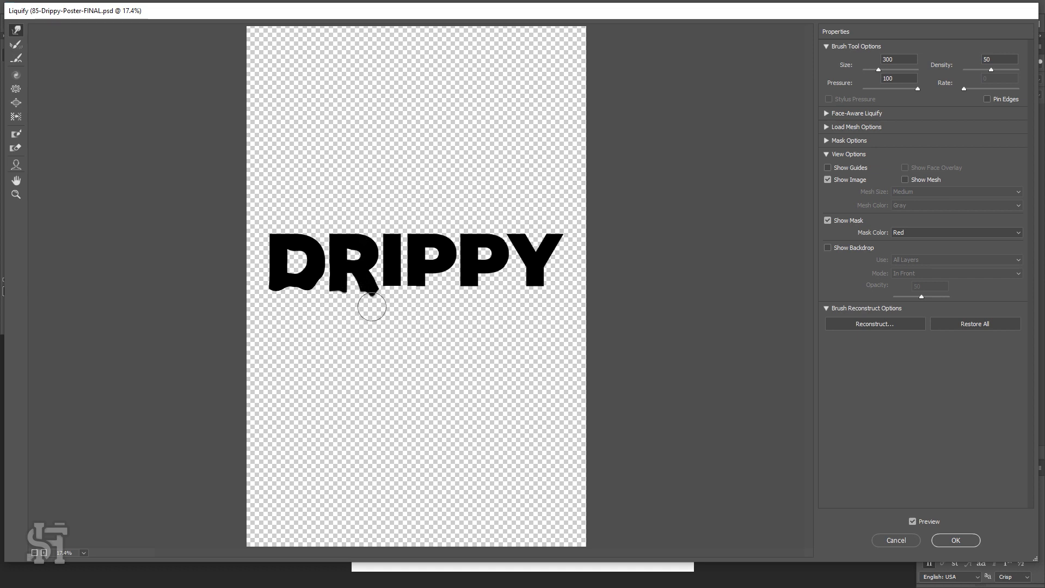
Pull drips down beneath the I and P letters, undoing a stray warp on the Y.
{"action": "mouse_move", "coordinate": [396, 290]}
{"action": "left_mouse_down"}
{"action": "mouse_move", "coordinate": [397, 298]}
{"action": "mouse_move", "coordinate": [415, 285]}
{"action": "mouse_move", "coordinate": [426, 306]}
{"action": "mouse_move", "coordinate": [458, 299]}
{"action": "left_mouse_up"}
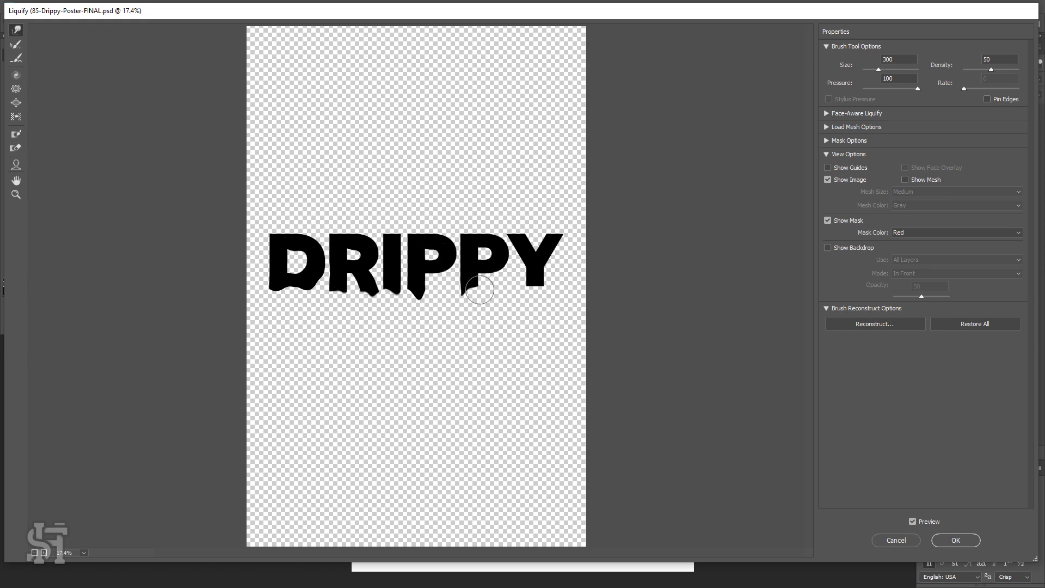
{"action": "left_click_drag", "start_coordinate": [479, 290], "coordinate": [479, 297]}
{"action": "left_click_drag", "start_coordinate": [484, 248], "coordinate": [495, 276]}
{"action": "left_click_drag", "start_coordinate": [503, 266], "coordinate": [514, 296]}
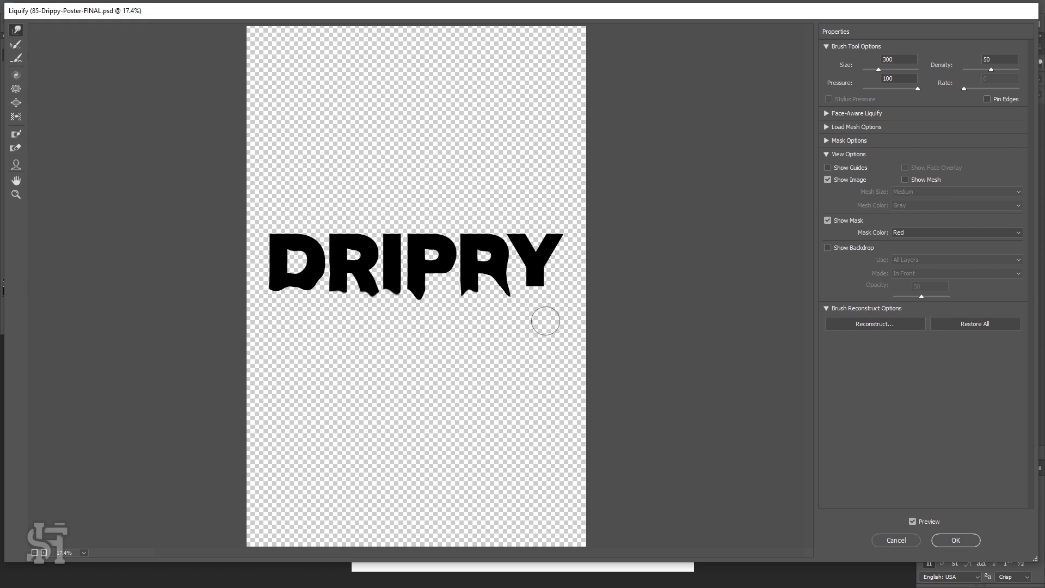
{"action": "key", "text": "ctrl+z"}
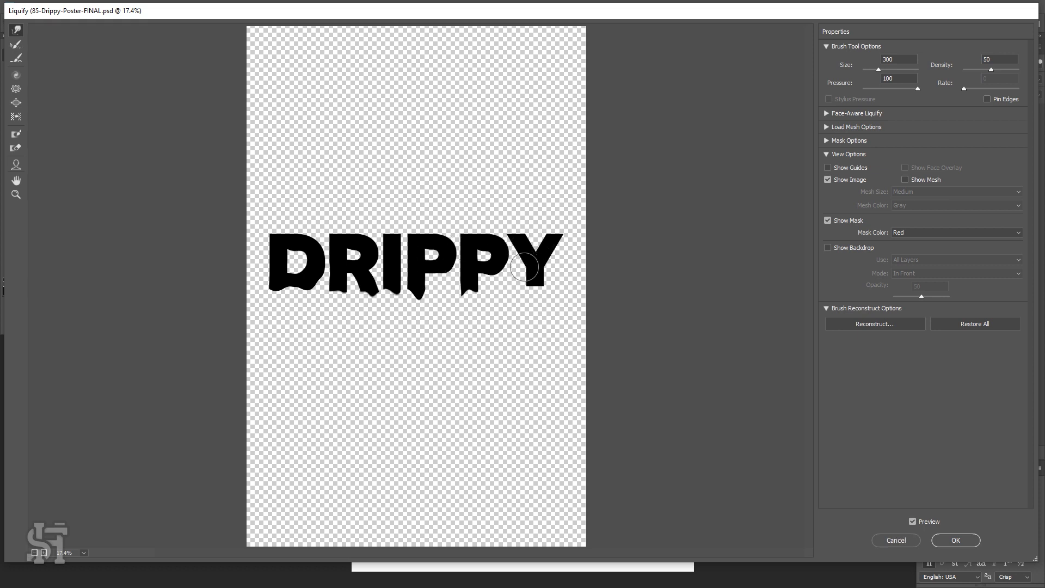
Pull longer drips beneath the Y and other letters and apply the Liquify changes.
{"action": "mouse_move", "coordinate": [529, 286]}
{"action": "left_mouse_down"}
{"action": "mouse_move", "coordinate": [528, 322]}
{"action": "mouse_move", "coordinate": [541, 294]}
{"action": "left_mouse_up"}
{"action": "mouse_move", "coordinate": [423, 292]}
{"action": "left_mouse_down"}
{"action": "mouse_move", "coordinate": [421, 309]}
{"action": "mouse_move", "coordinate": [462, 287]}
{"action": "mouse_move", "coordinate": [462, 304]}
{"action": "left_mouse_up"}
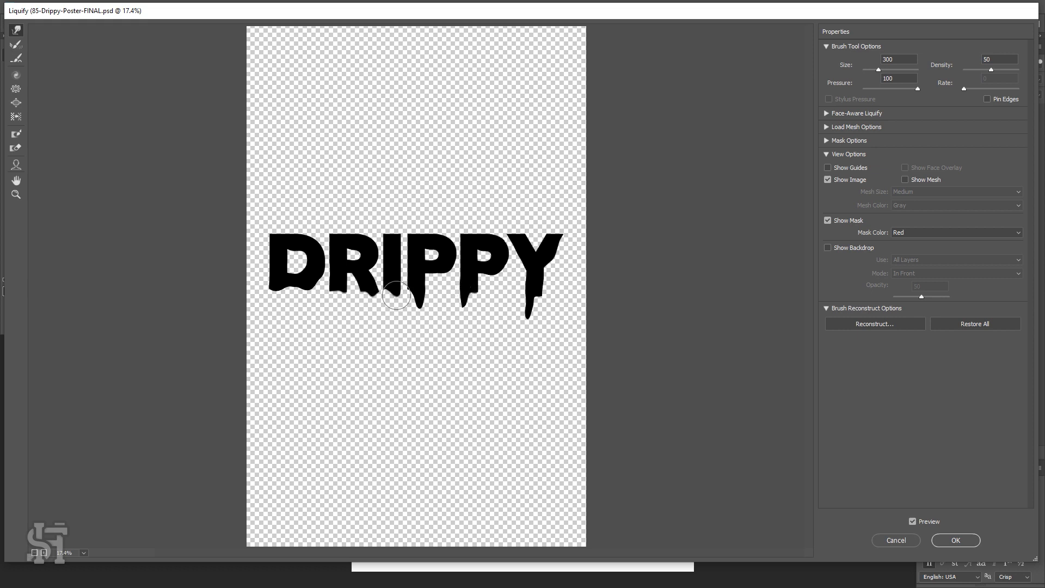
{"action": "left_click_drag", "start_coordinate": [395, 296], "coordinate": [397, 303]}
{"action": "mouse_move", "coordinate": [336, 294]}
{"action": "left_mouse_down"}
{"action": "mouse_move", "coordinate": [335, 304]}
{"action": "mouse_move", "coordinate": [340, 294]}
{"action": "mouse_move", "coordinate": [314, 286]}
{"action": "mouse_move", "coordinate": [309, 296]}
{"action": "left_mouse_up"}
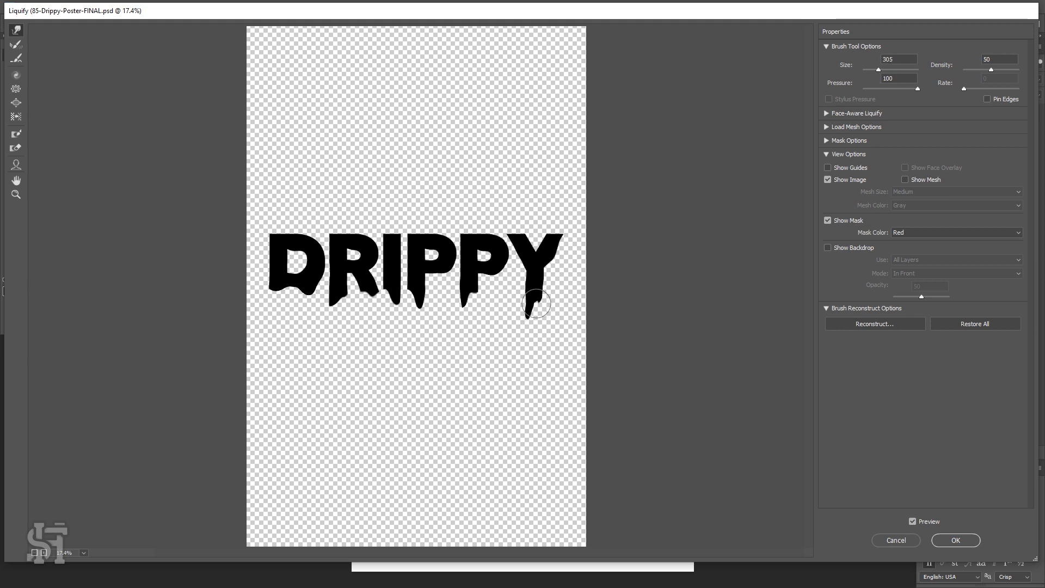
{"action": "left_click", "coordinate": [937, 541]}
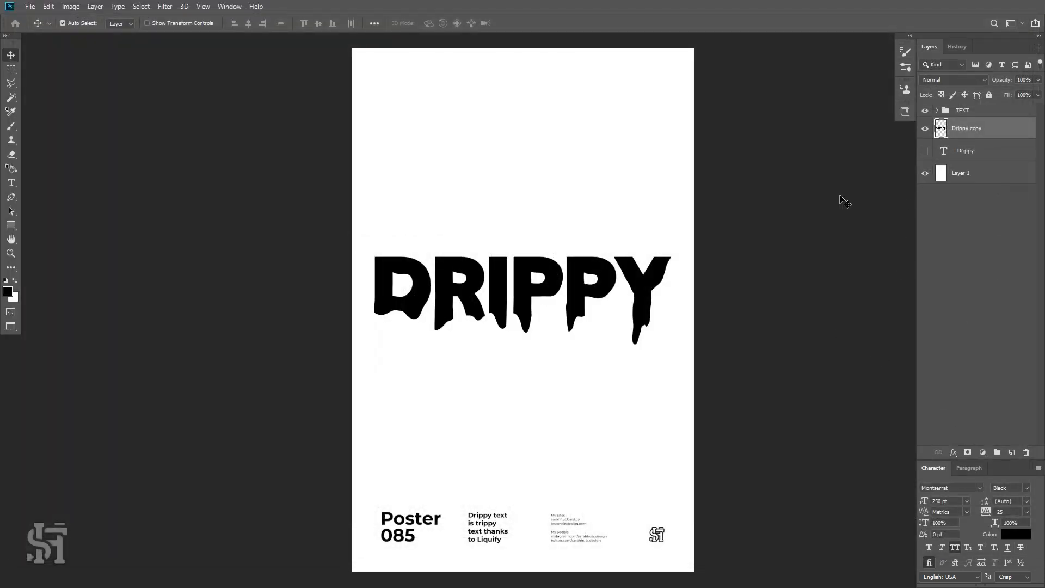
Toggle layer visibility to compare the original text with the liquified copy.
{"action": "left_click", "coordinate": [926, 151]}
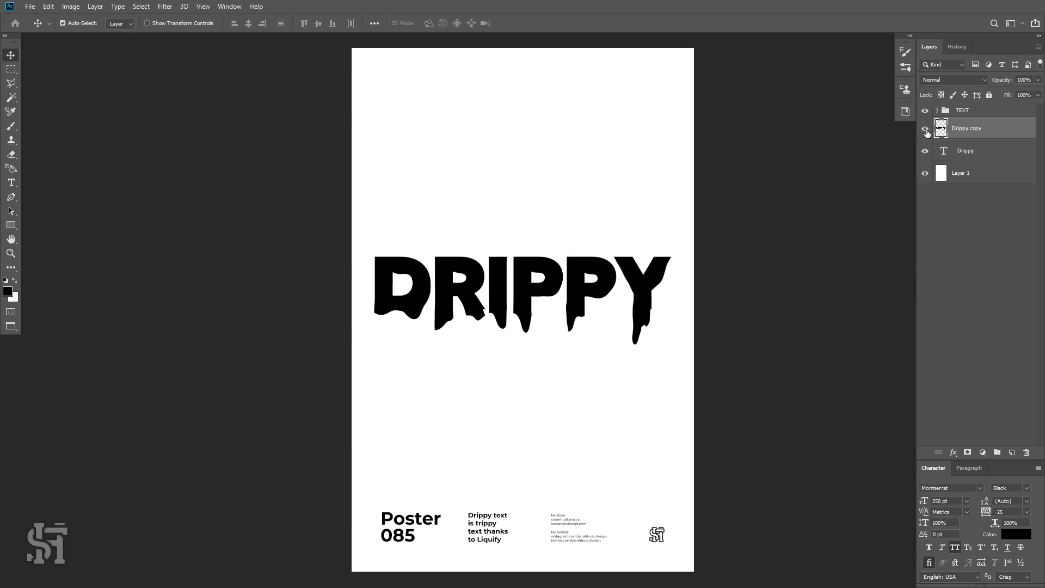
{"action": "left_click", "coordinate": [925, 131]}
{"action": "left_click", "coordinate": [926, 130]}
{"action": "left_click", "coordinate": [926, 130]}
{"action": "left_click", "coordinate": [925, 130]}
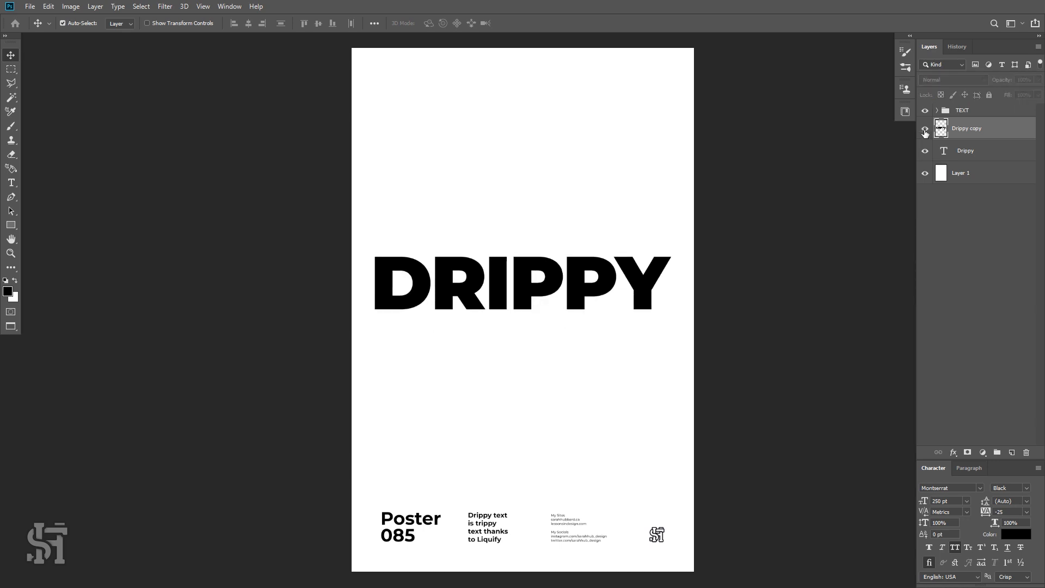
{"action": "left_click", "coordinate": [925, 130]}
{"action": "left_click", "coordinate": [926, 133]}
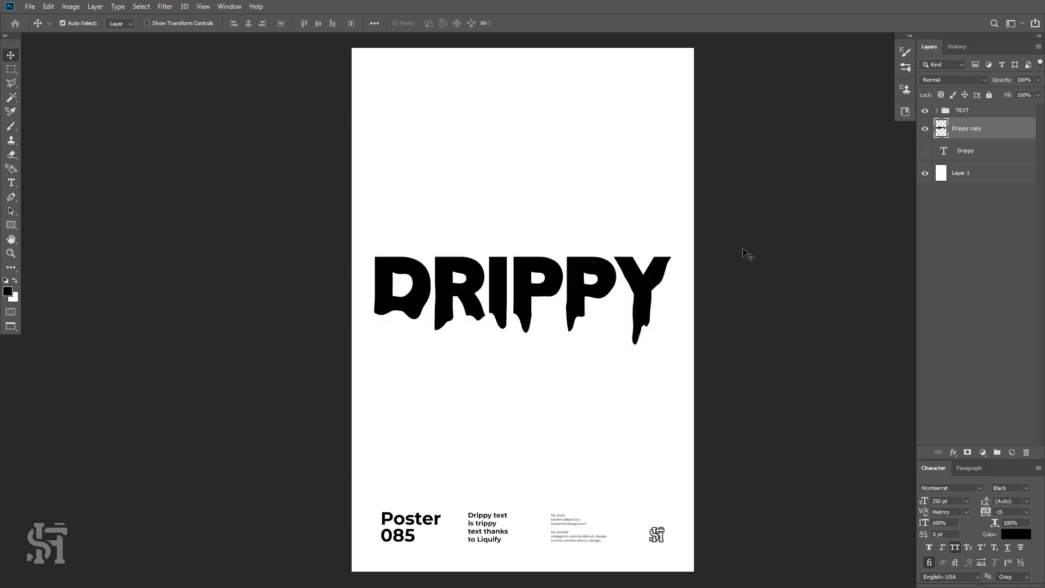
Duplicate the liquified Drippy copy layer.
{"action": "key", "text": "ctrl+j"}
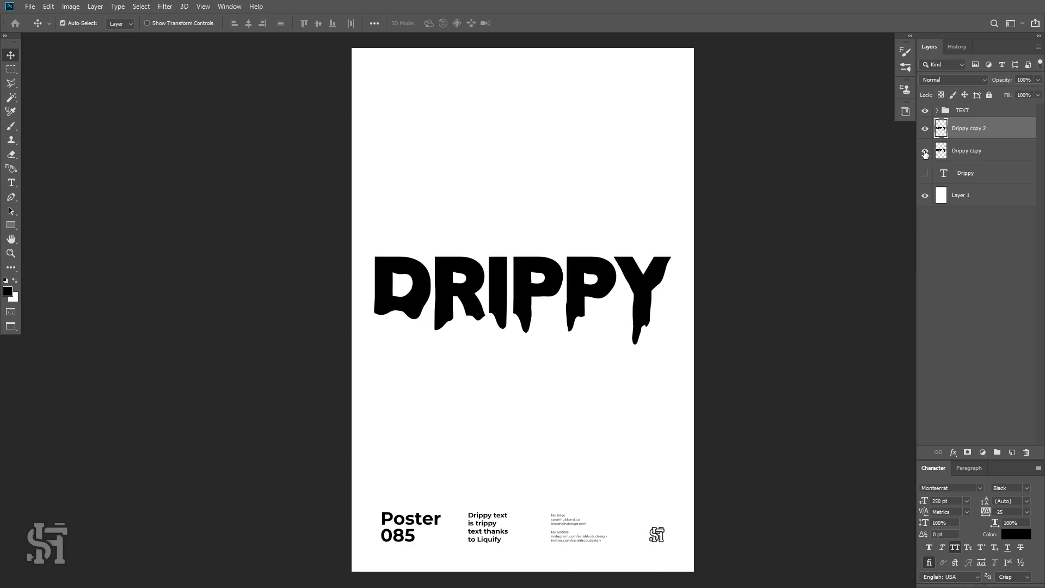
{"action": "left_click_drag", "start_coordinate": [631, 284], "coordinate": [665, 217]}
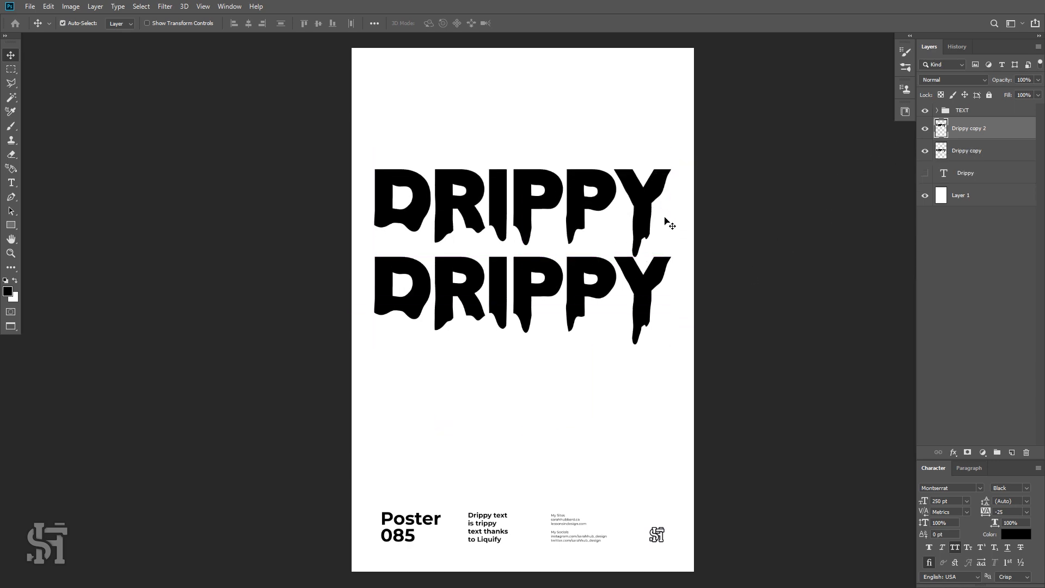
{"action": "key", "text": "ctrl+z"}
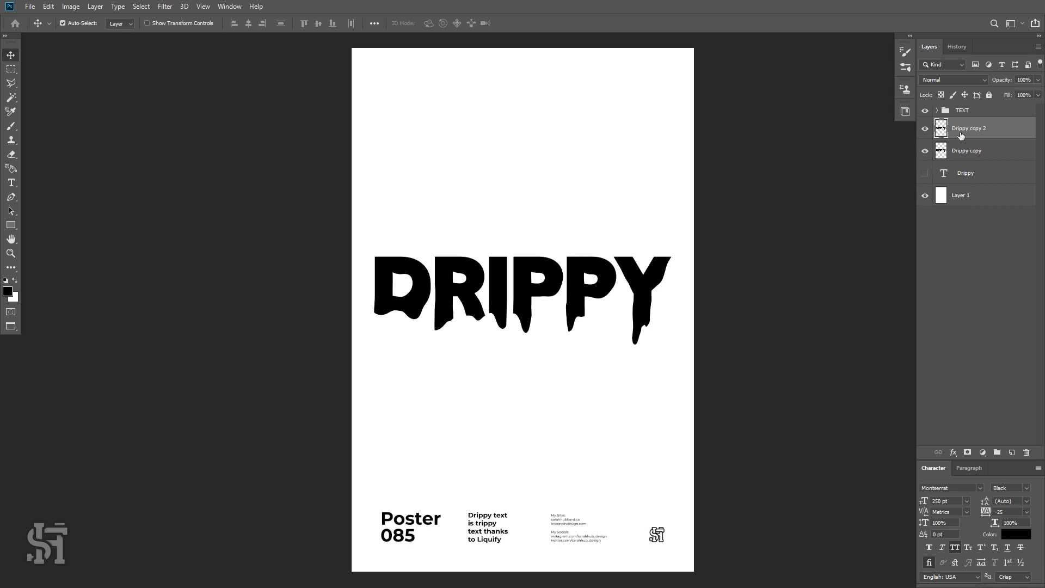
{"action": "left_click", "coordinate": [73, 6]}
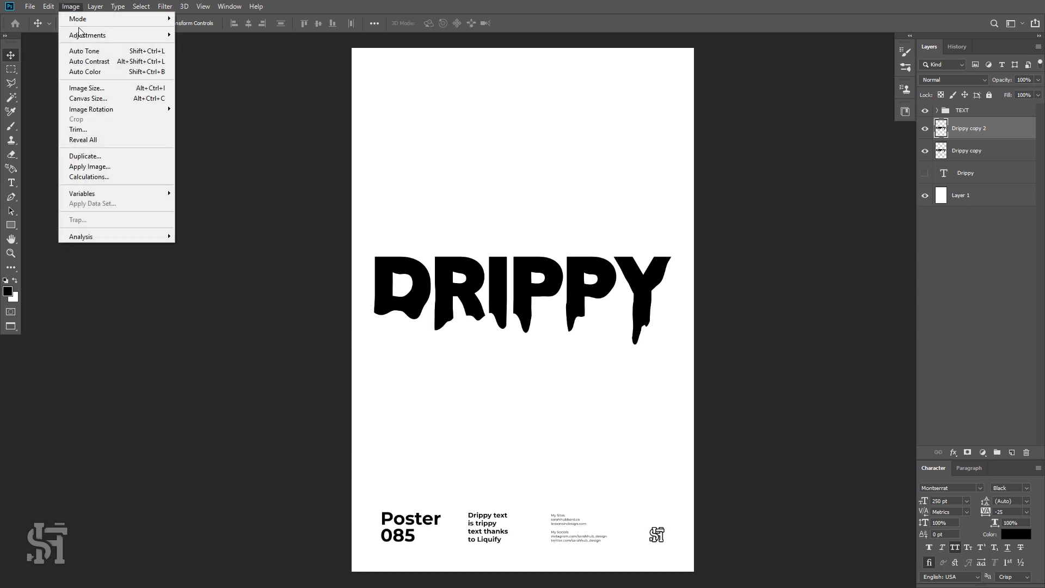
{"action": "left_click", "coordinate": [700, 7]}
Move the duplicated drippy layer up so it sits just above the original headline.
{"action": "left_click_drag", "start_coordinate": [630, 289], "coordinate": [632, 216]}
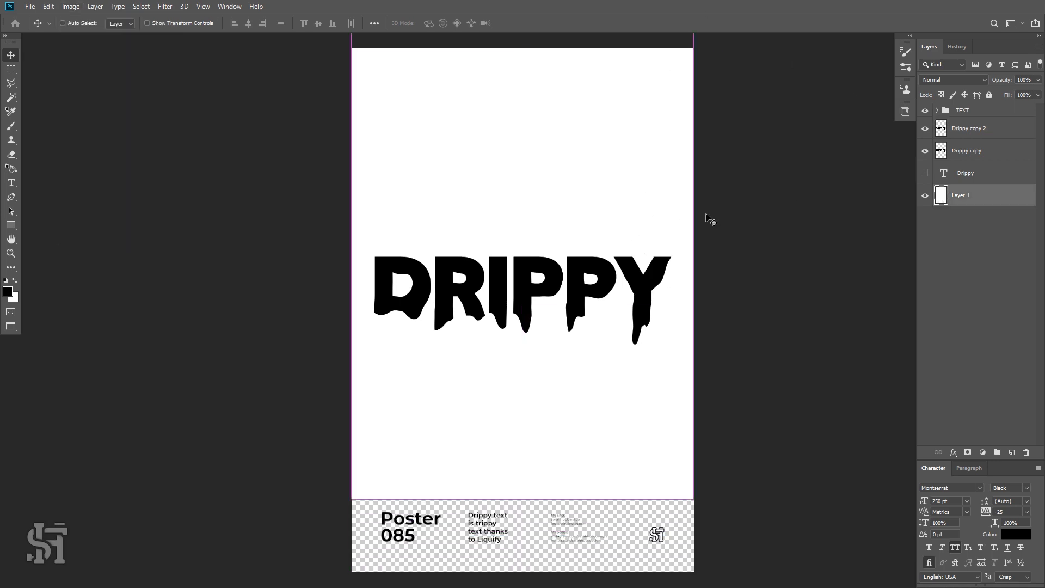
{"action": "key", "text": "ctrl+z"}
{"action": "left_click", "coordinate": [960, 130]}
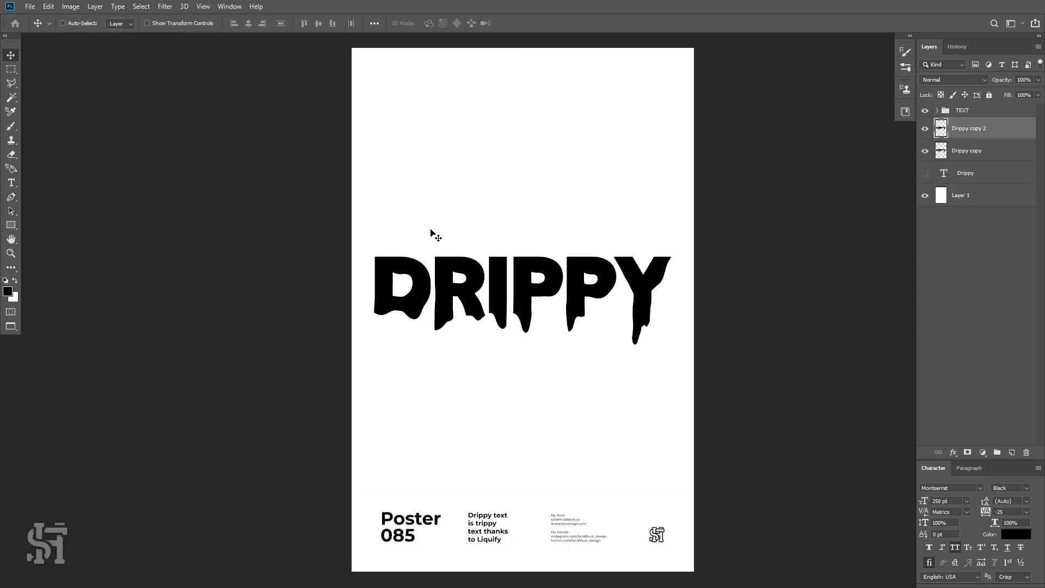
{"action": "left_click_drag", "start_coordinate": [467, 273], "coordinate": [466, 188]}
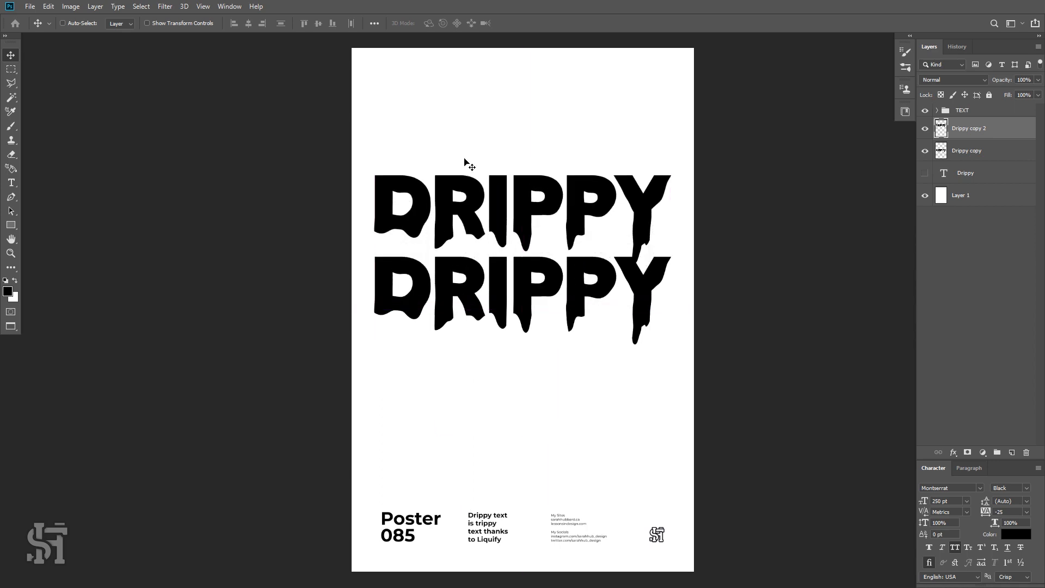
Lighten the Drippy copy 2 layer to grey with Hue/Saturation, setting Lightness to 75.
{"action": "left_click", "coordinate": [77, 6]}
{"action": "mouse_move", "coordinate": [92, 37]}
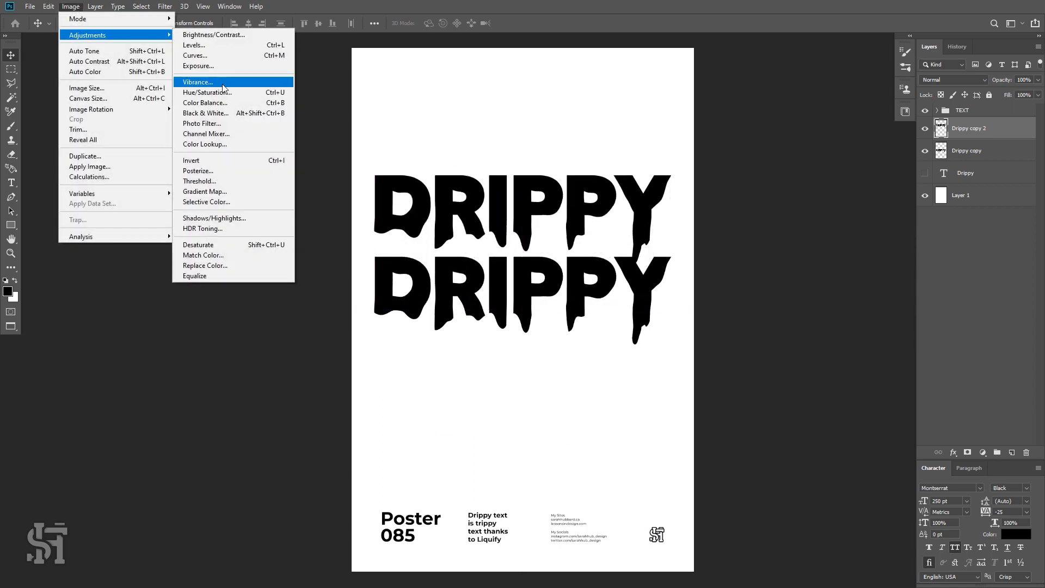
{"action": "left_click", "coordinate": [228, 93]}
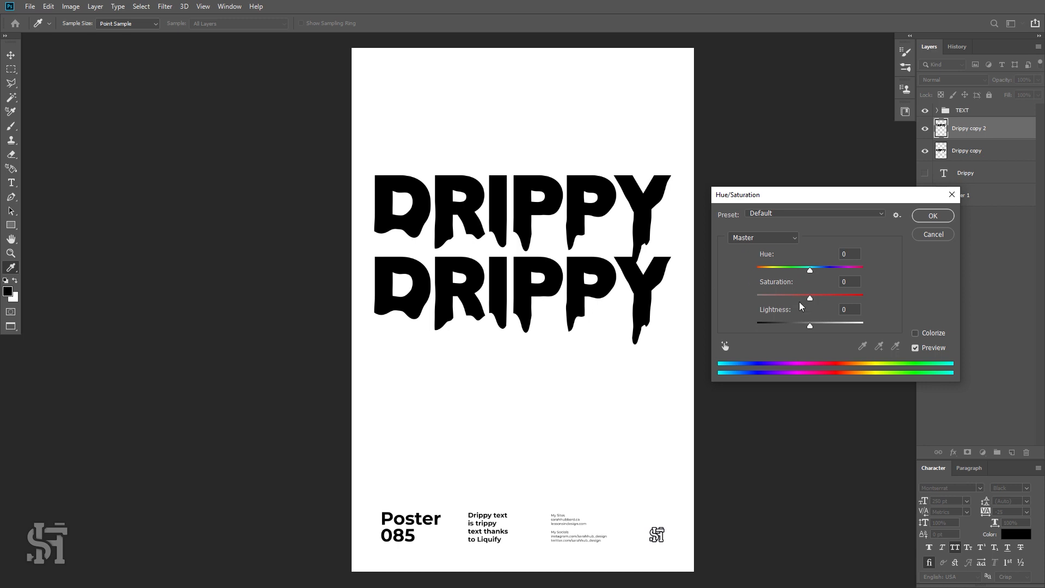
{"action": "left_click_drag", "start_coordinate": [810, 325], "coordinate": [852, 332]}
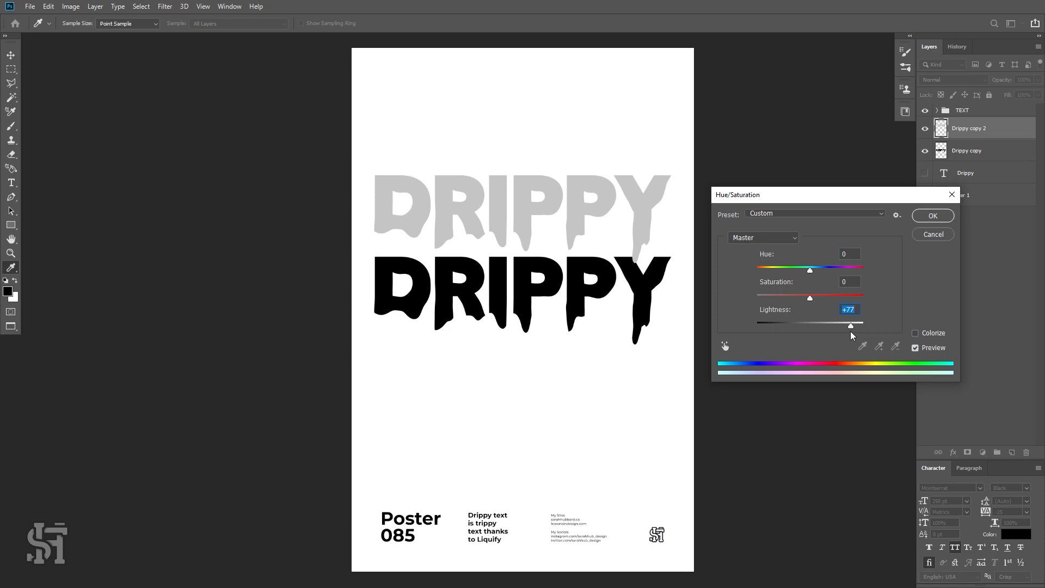
{"action": "type", "text": "75"}
{"action": "left_click", "coordinate": [932, 215]}
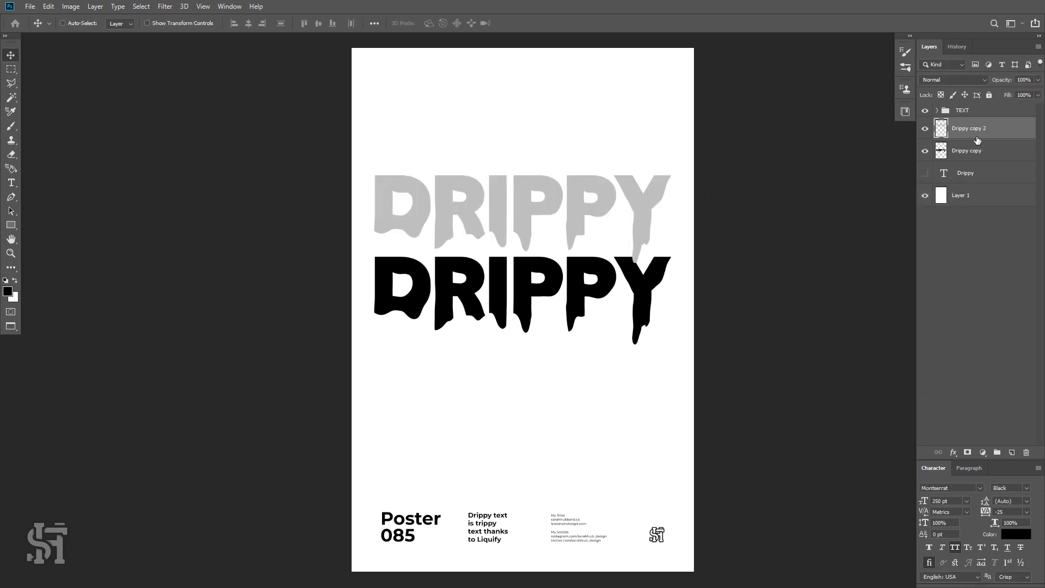
Move the grey layer below Drippy copy in the stack and offset it down beneath the black headline.
{"action": "left_click_drag", "start_coordinate": [975, 129], "coordinate": [981, 153]}
{"action": "left_click_drag", "start_coordinate": [670, 199], "coordinate": [650, 319]}
{"action": "key", "text": "shift+Down"}
{"action": "key", "text": "shift+Down"}
{"action": "key", "text": "shift+Down"}
{"action": "key", "text": "shift+Down"}
{"action": "key", "text": "shift+Down"}
{"action": "key", "text": "shift+Down"}
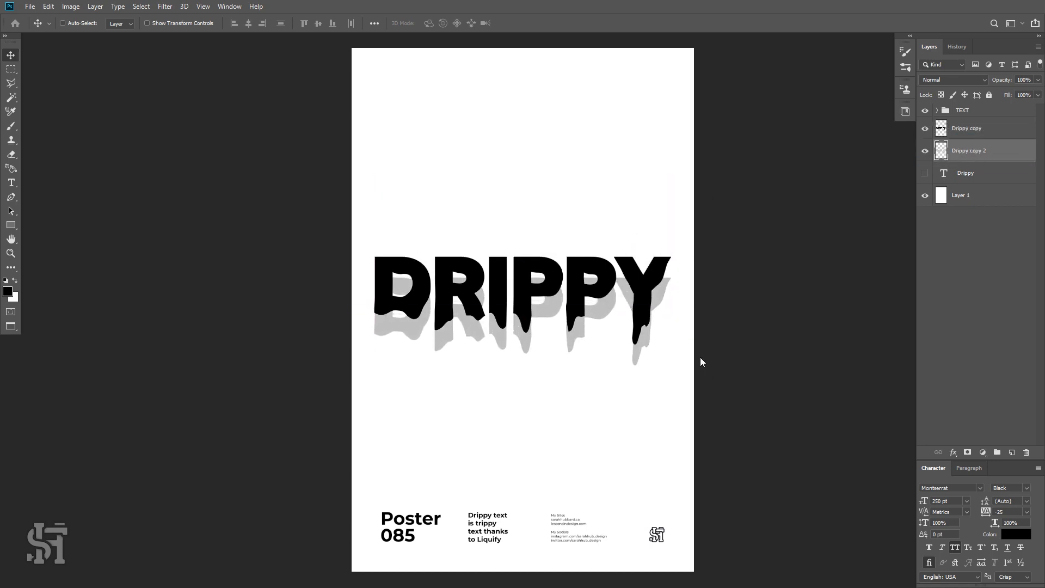
{"action": "key", "text": "Down"}
{"action": "key", "text": "Down"}
{"action": "key", "text": "Down"}
{"action": "key", "text": "Up"}
{"action": "key", "text": "Up"}
{"action": "key", "text": "Down"}
{"action": "key", "text": "Down"}
{"action": "key", "text": "Up"}
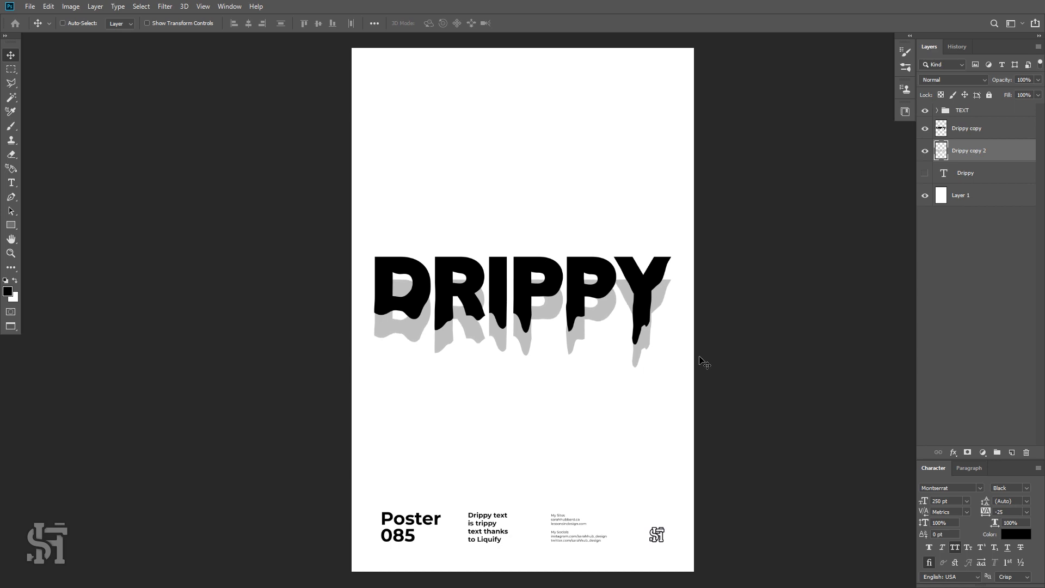
{"action": "key", "text": "Down"}
Open Liquify on the grey layer, zoom in, and pull drips down from the letters with the Forward Warp tool.
{"action": "left_click", "coordinate": [148, 4]}
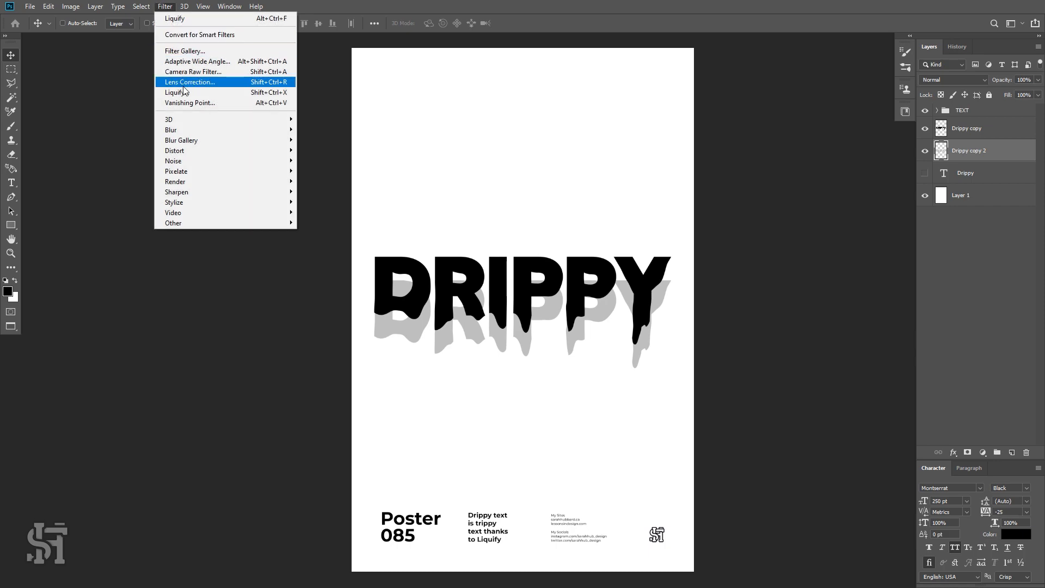
{"action": "left_click", "coordinate": [183, 92]}
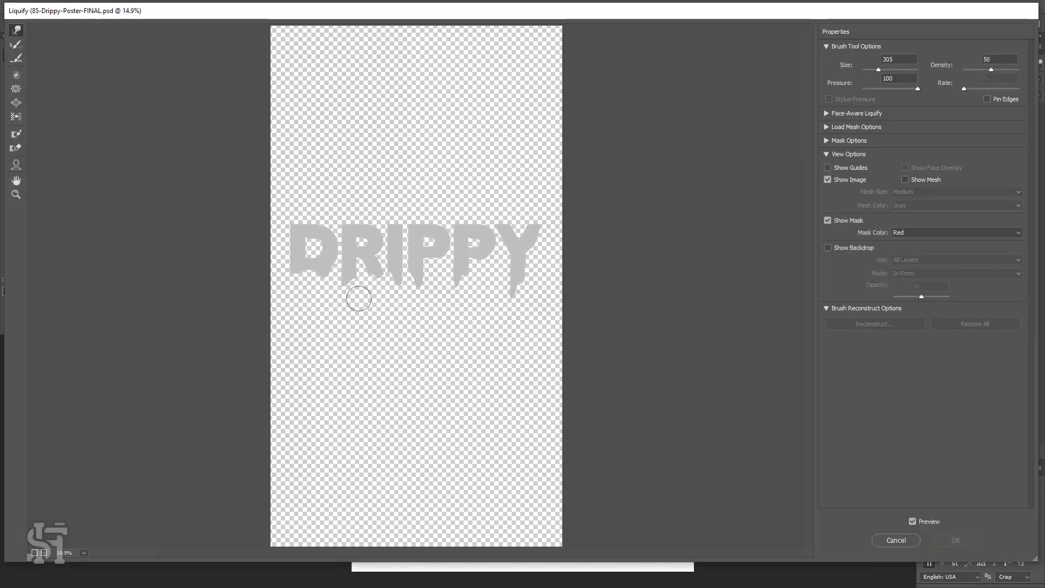
{"action": "left_click", "coordinate": [16, 194]}
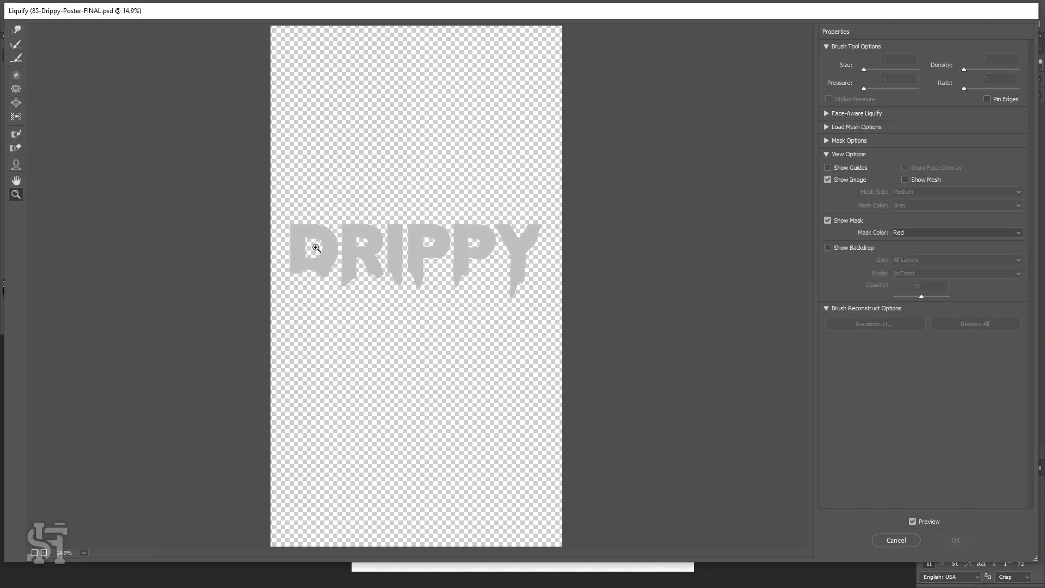
{"action": "left_click", "coordinate": [395, 281]}
{"action": "left_click", "coordinate": [397, 282]}
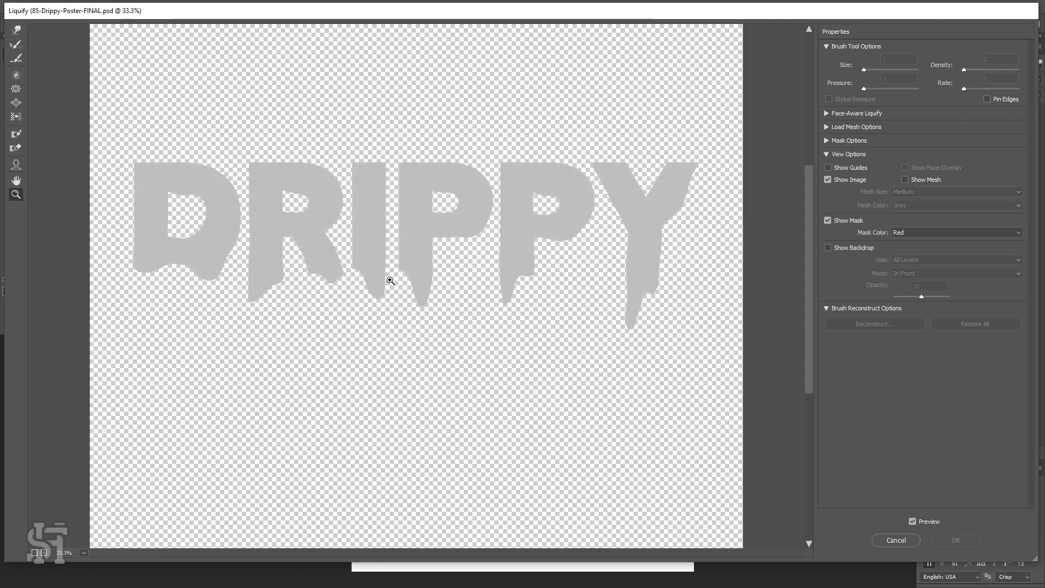
{"action": "left_click", "coordinate": [17, 30]}
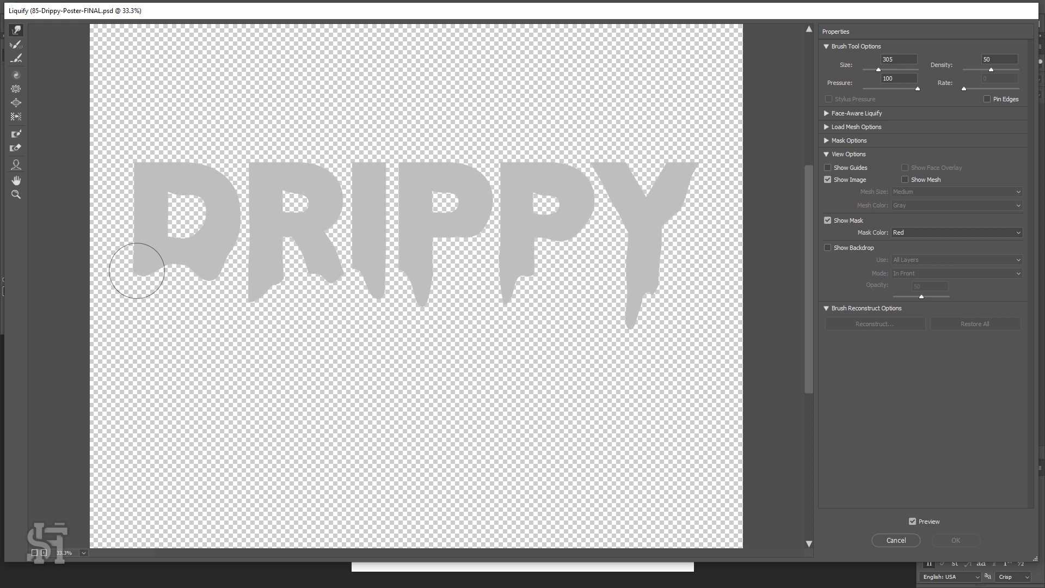
{"action": "mouse_move", "coordinate": [137, 271]}
{"action": "left_mouse_down"}
{"action": "mouse_move", "coordinate": [142, 293]}
{"action": "mouse_move", "coordinate": [163, 269]}
{"action": "mouse_move", "coordinate": [167, 288]}
{"action": "mouse_move", "coordinate": [180, 276]}
{"action": "mouse_move", "coordinate": [183, 291]}
{"action": "mouse_move", "coordinate": [216, 267]}
{"action": "mouse_move", "coordinate": [206, 277]}
{"action": "mouse_move", "coordinate": [212, 255]}
{"action": "mouse_move", "coordinate": [212, 266]}
{"action": "mouse_move", "coordinate": [196, 191]}
{"action": "mouse_move", "coordinate": [133, 303]}
{"action": "mouse_move", "coordinate": [155, 283]}
{"action": "mouse_move", "coordinate": [164, 296]}
{"action": "mouse_move", "coordinate": [281, 299]}
{"action": "mouse_move", "coordinate": [270, 286]}
{"action": "mouse_move", "coordinate": [256, 329]}
{"action": "mouse_move", "coordinate": [270, 283]}
{"action": "mouse_move", "coordinate": [273, 295]}
{"action": "mouse_move", "coordinate": [318, 281]}
{"action": "mouse_move", "coordinate": [308, 279]}
{"action": "mouse_move", "coordinate": [310, 293]}
{"action": "mouse_move", "coordinate": [330, 284]}
{"action": "mouse_move", "coordinate": [331, 317]}
{"action": "mouse_move", "coordinate": [359, 272]}
{"action": "mouse_move", "coordinate": [380, 306]}
{"action": "mouse_move", "coordinate": [373, 333]}
{"action": "left_mouse_up"}
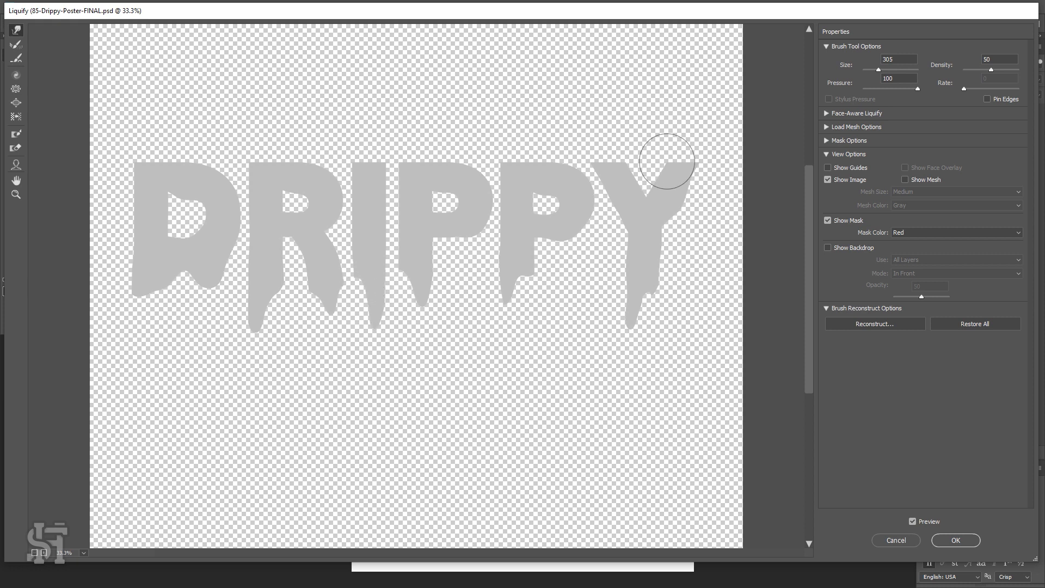
{"action": "mouse_move", "coordinate": [422, 296]}
{"action": "left_mouse_down"}
{"action": "mouse_move", "coordinate": [431, 313]}
{"action": "mouse_move", "coordinate": [422, 331]}
{"action": "left_mouse_up"}
{"action": "left_click_drag", "start_coordinate": [402, 277], "coordinate": [411, 283]}
{"action": "mouse_move", "coordinate": [513, 290]}
{"action": "left_mouse_down"}
{"action": "mouse_move", "coordinate": [538, 286]}
{"action": "mouse_move", "coordinate": [505, 301]}
{"action": "mouse_move", "coordinate": [505, 323]}
{"action": "left_mouse_up"}
{"action": "mouse_move", "coordinate": [631, 312]}
{"action": "left_mouse_down"}
{"action": "mouse_move", "coordinate": [633, 339]}
{"action": "mouse_move", "coordinate": [660, 289]}
{"action": "left_mouse_up"}
{"action": "mouse_move", "coordinate": [681, 228]}
{"action": "left_mouse_down"}
{"action": "mouse_move", "coordinate": [612, 217]}
{"action": "mouse_move", "coordinate": [679, 189]}
{"action": "mouse_move", "coordinate": [690, 197]}
{"action": "mouse_move", "coordinate": [665, 222]}
{"action": "mouse_move", "coordinate": [660, 245]}
{"action": "left_mouse_up"}
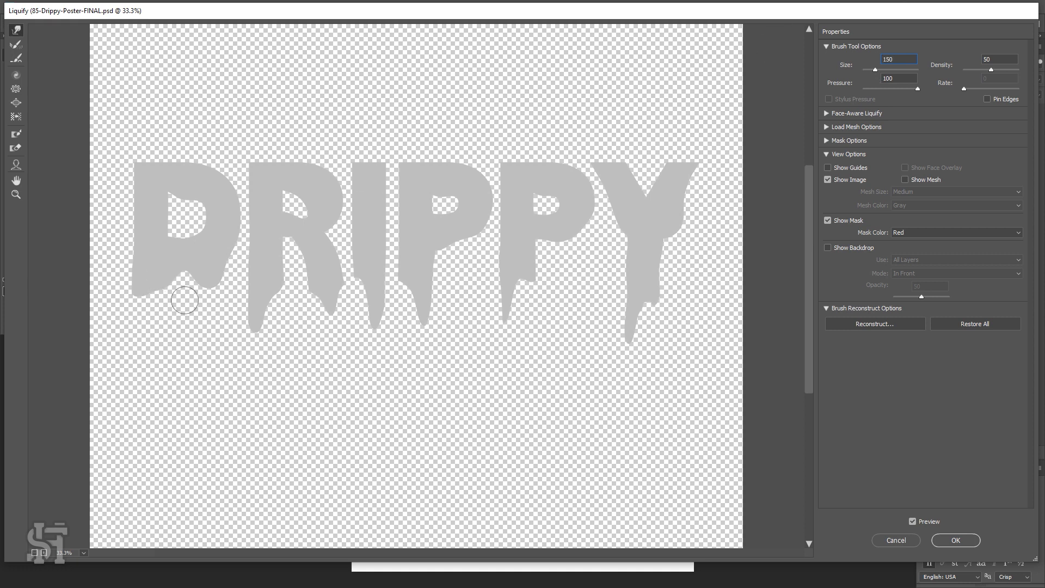
Pull more drips beneath the D, R, I and P letters with a 150 brush, undo missteps, and apply Liquify.
{"action": "mouse_move", "coordinate": [173, 274]}
{"action": "left_mouse_down"}
{"action": "mouse_move", "coordinate": [169, 296]}
{"action": "mouse_move", "coordinate": [147, 292]}
{"action": "mouse_move", "coordinate": [149, 315]}
{"action": "left_mouse_up"}
{"action": "mouse_move", "coordinate": [207, 284]}
{"action": "left_mouse_down"}
{"action": "mouse_move", "coordinate": [206, 295]}
{"action": "mouse_move", "coordinate": [233, 243]}
{"action": "mouse_move", "coordinate": [235, 264]}
{"action": "left_mouse_up"}
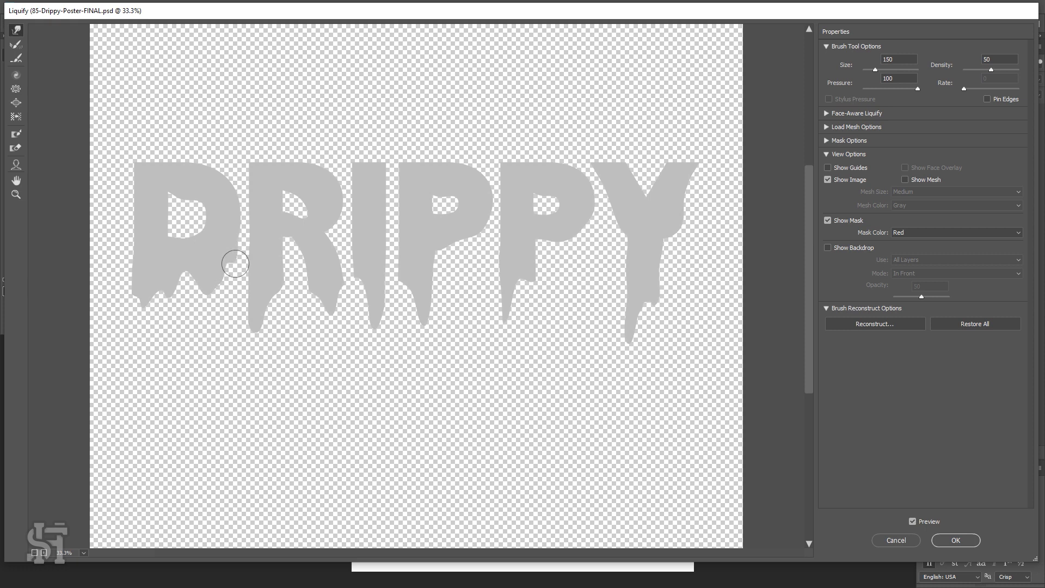
{"action": "left_click_drag", "start_coordinate": [269, 303], "coordinate": [271, 327]}
{"action": "mouse_move", "coordinate": [291, 278]}
{"action": "left_mouse_down"}
{"action": "mouse_move", "coordinate": [273, 287]}
{"action": "mouse_move", "coordinate": [302, 303]}
{"action": "mouse_move", "coordinate": [315, 297]}
{"action": "mouse_move", "coordinate": [291, 343]}
{"action": "mouse_move", "coordinate": [280, 303]}
{"action": "mouse_move", "coordinate": [311, 341]}
{"action": "mouse_move", "coordinate": [270, 341]}
{"action": "mouse_move", "coordinate": [256, 324]}
{"action": "mouse_move", "coordinate": [253, 343]}
{"action": "left_mouse_up"}
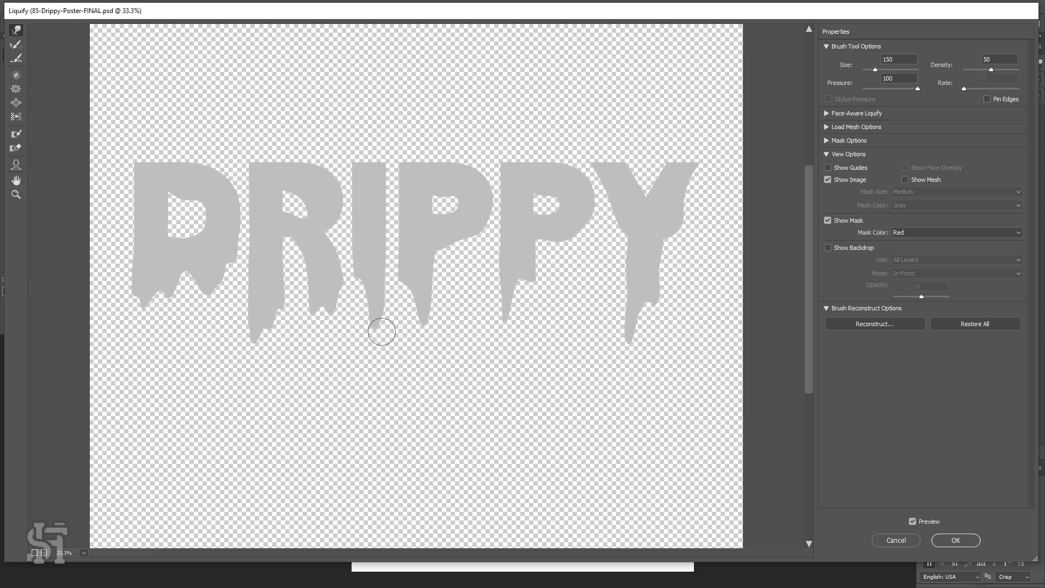
{"action": "mouse_move", "coordinate": [356, 282]}
{"action": "left_mouse_down"}
{"action": "mouse_move", "coordinate": [357, 312]}
{"action": "mouse_move", "coordinate": [410, 314]}
{"action": "mouse_move", "coordinate": [400, 287]}
{"action": "mouse_move", "coordinate": [401, 317]}
{"action": "mouse_move", "coordinate": [408, 300]}
{"action": "mouse_move", "coordinate": [446, 327]}
{"action": "mouse_move", "coordinate": [419, 289]}
{"action": "mouse_move", "coordinate": [422, 334]}
{"action": "left_mouse_up"}
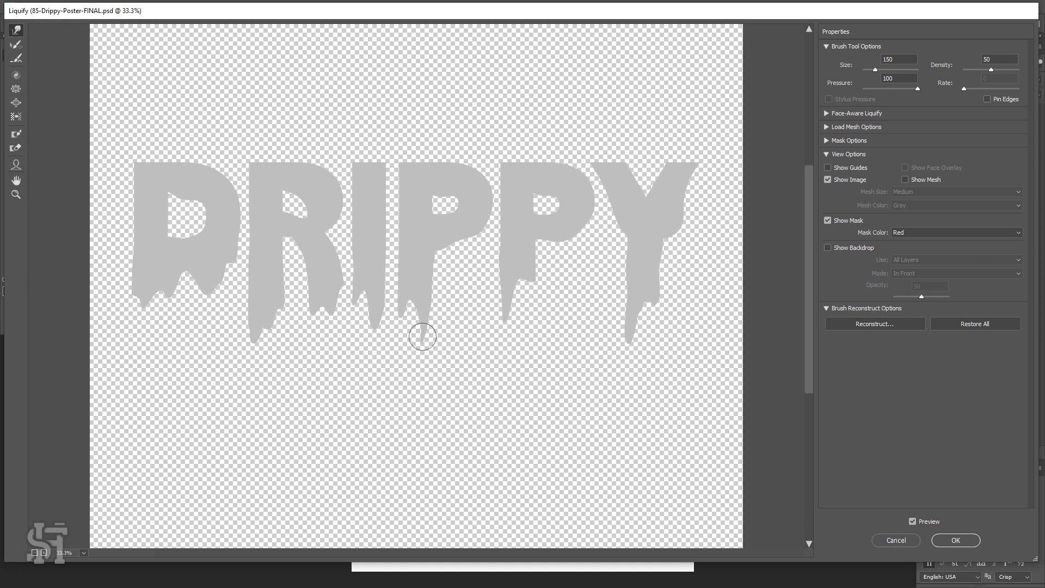
{"action": "left_click_drag", "start_coordinate": [464, 235], "coordinate": [481, 233]}
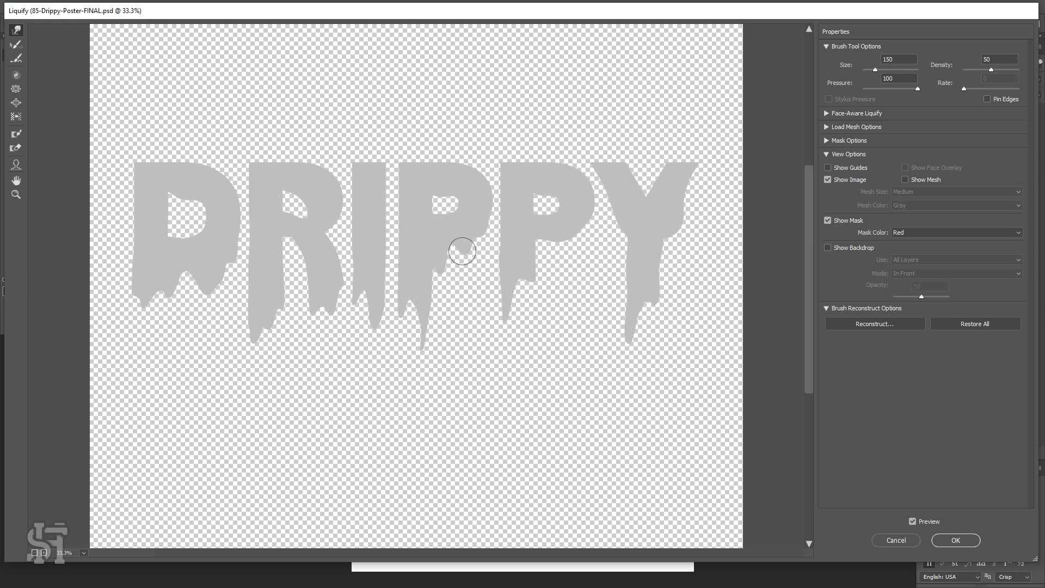
{"action": "left_click_drag", "start_coordinate": [466, 250], "coordinate": [455, 281]}
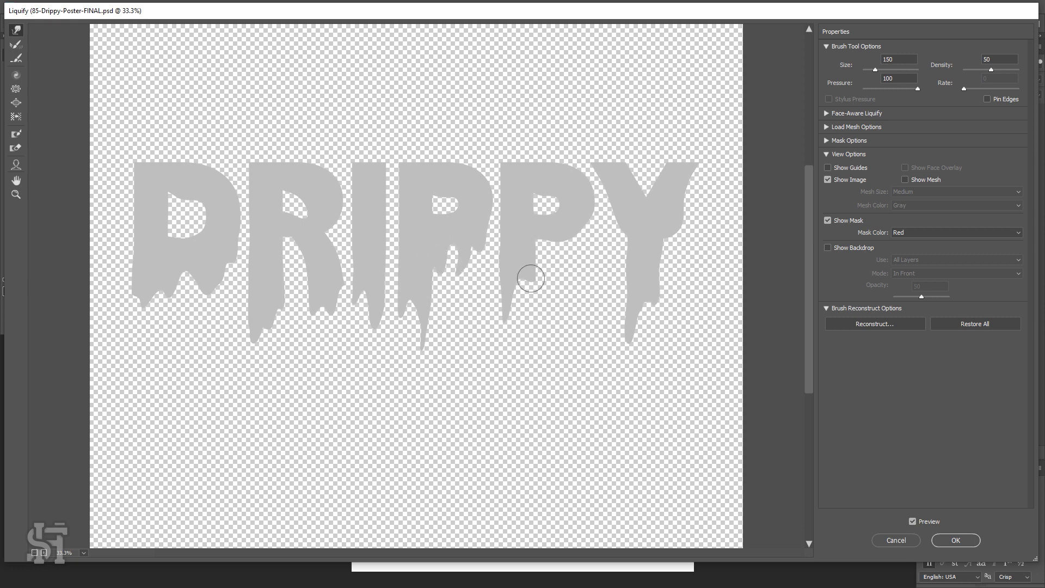
{"action": "left_click_drag", "start_coordinate": [528, 273], "coordinate": [523, 288]}
{"action": "mouse_move", "coordinate": [553, 234]}
{"action": "left_mouse_down"}
{"action": "mouse_move", "coordinate": [552, 268]}
{"action": "mouse_move", "coordinate": [585, 218]}
{"action": "mouse_move", "coordinate": [583, 240]}
{"action": "mouse_move", "coordinate": [555, 247]}
{"action": "mouse_move", "coordinate": [544, 289]}
{"action": "left_mouse_up"}
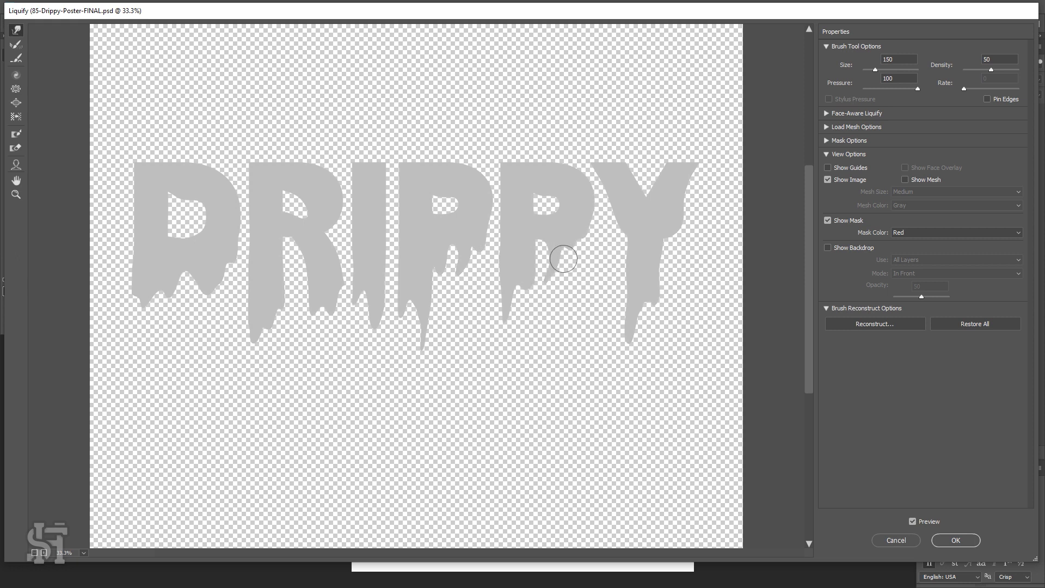
{"action": "key", "text": "ctrl+z"}
{"action": "mouse_move", "coordinate": [553, 255]}
{"action": "left_mouse_down"}
{"action": "mouse_move", "coordinate": [557, 286]}
{"action": "mouse_move", "coordinate": [538, 293]}
{"action": "mouse_move", "coordinate": [534, 282]}
{"action": "mouse_move", "coordinate": [529, 301]}
{"action": "mouse_move", "coordinate": [520, 283]}
{"action": "mouse_move", "coordinate": [509, 335]}
{"action": "mouse_move", "coordinate": [527, 305]}
{"action": "left_mouse_up"}
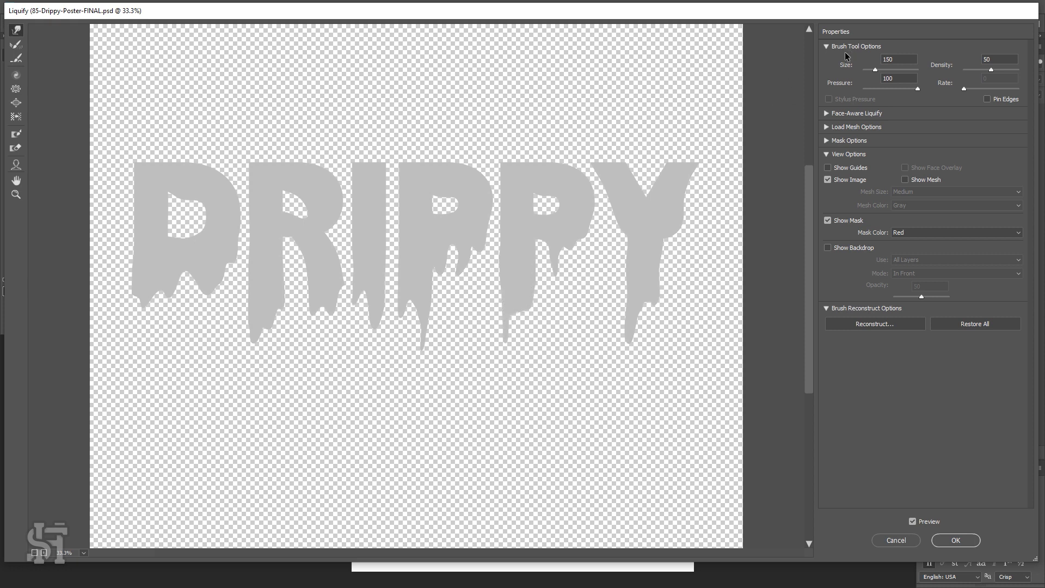
{"action": "key", "text": "ctrl+z"}
{"action": "key", "text": "ctrl+z"}
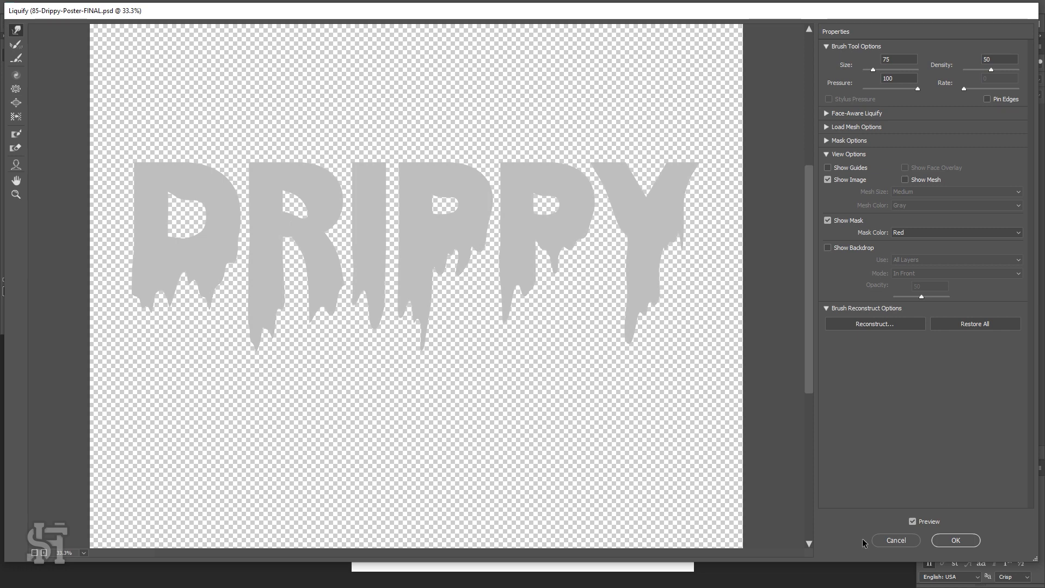
{"action": "left_click", "coordinate": [957, 544]}
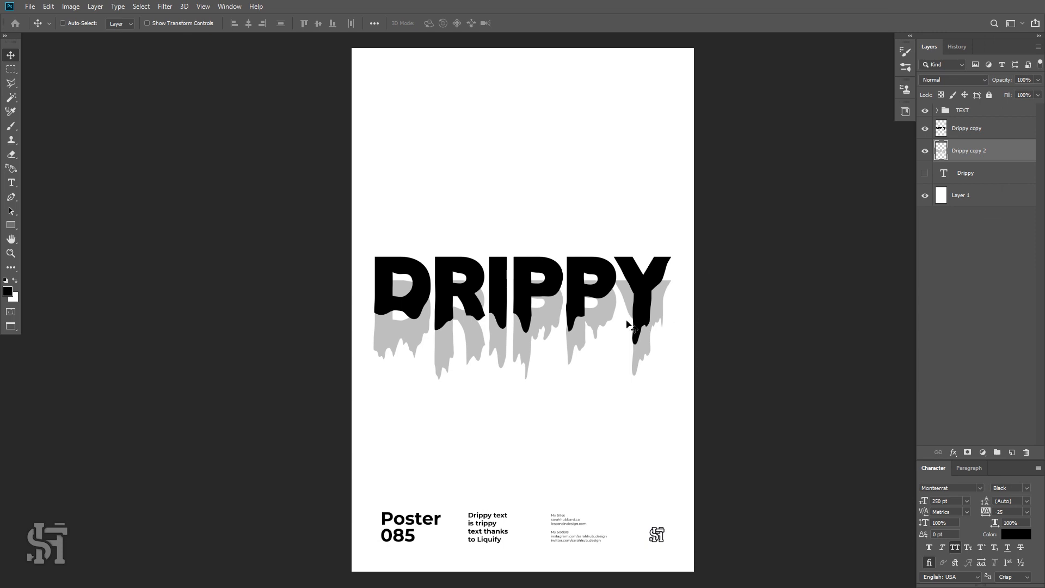
Try re-applying the last Liquify filter to the grey layer, then undo it.
{"action": "left_click_drag", "start_coordinate": [581, 333], "coordinate": [585, 332]}
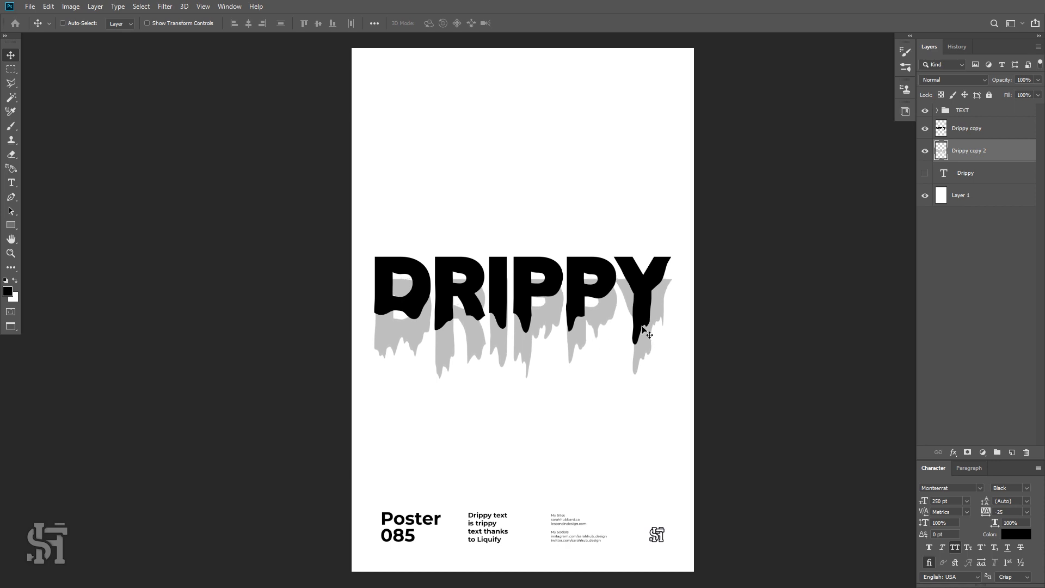
{"action": "left_click", "coordinate": [165, 7]}
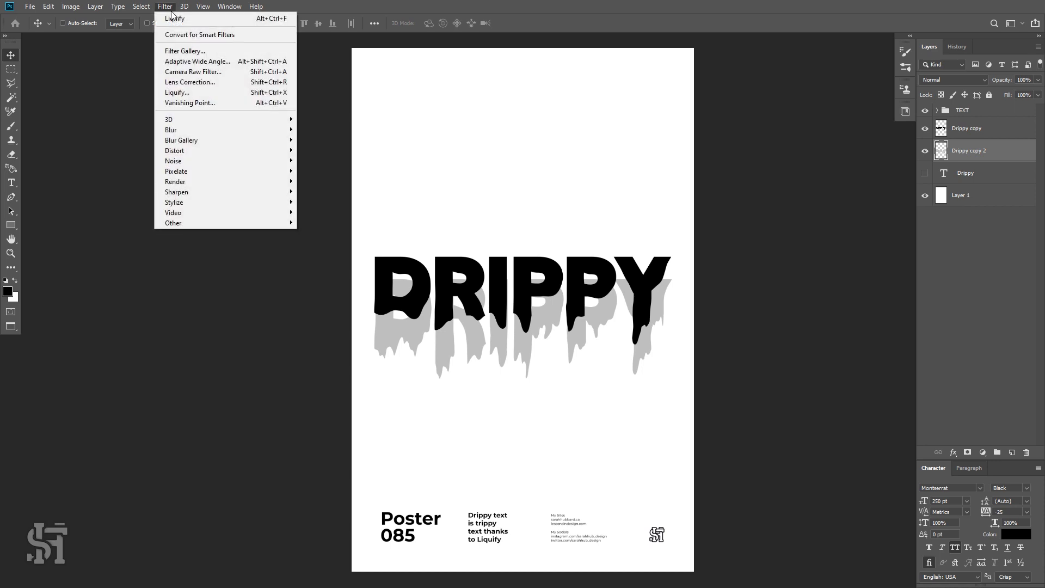
{"action": "left_click", "coordinate": [180, 14]}
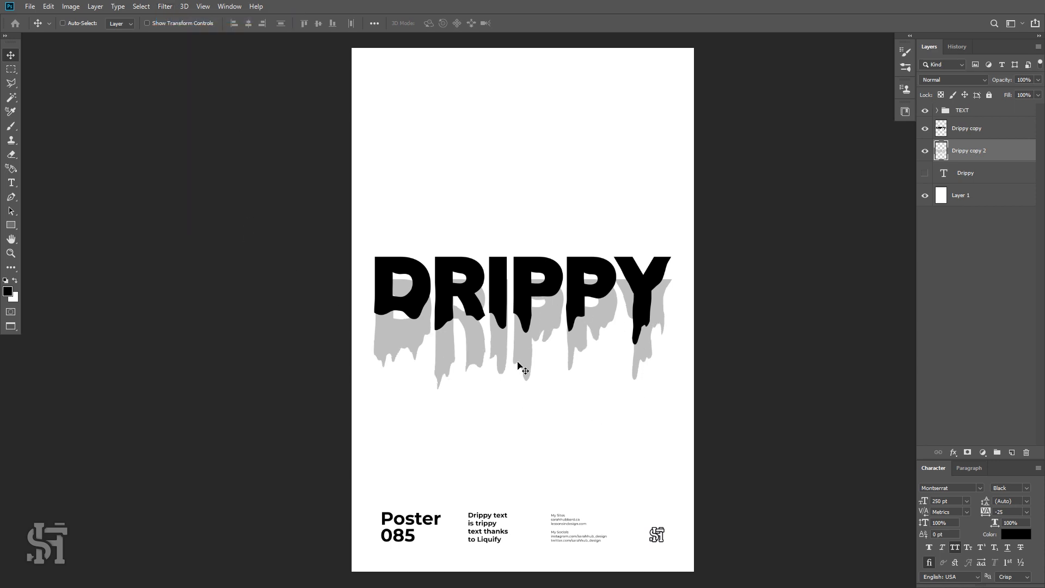
{"action": "key", "text": "ctrl+z"}
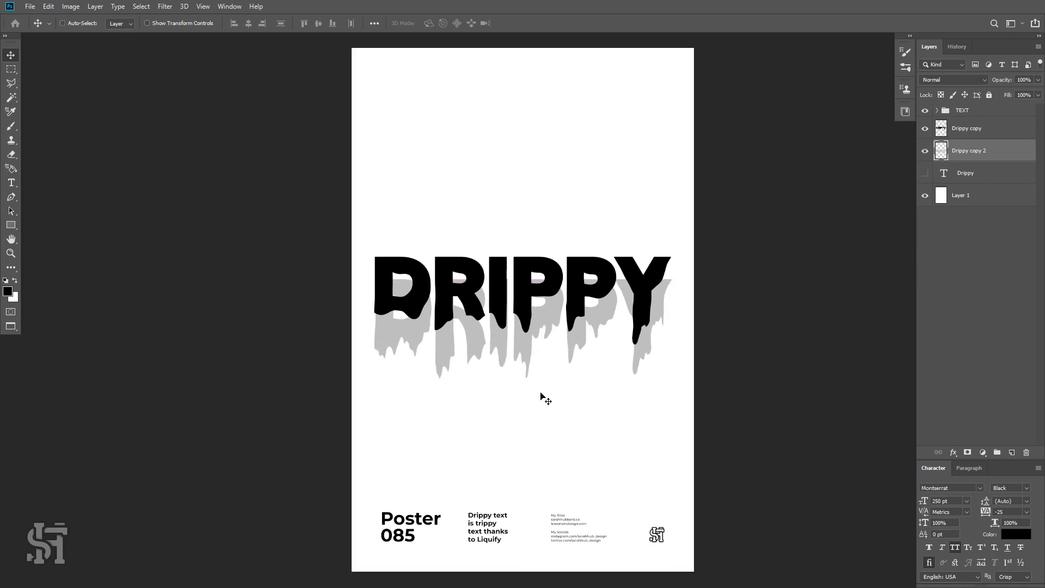
{"action": "key", "text": "ctrl+shift+z"}
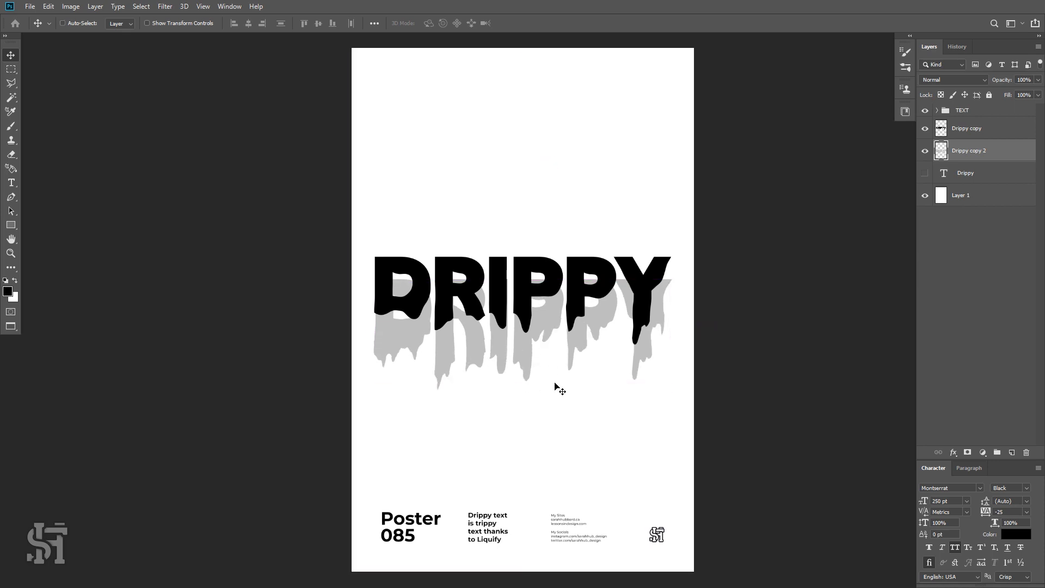
{"action": "key", "text": "ctrl+z"}
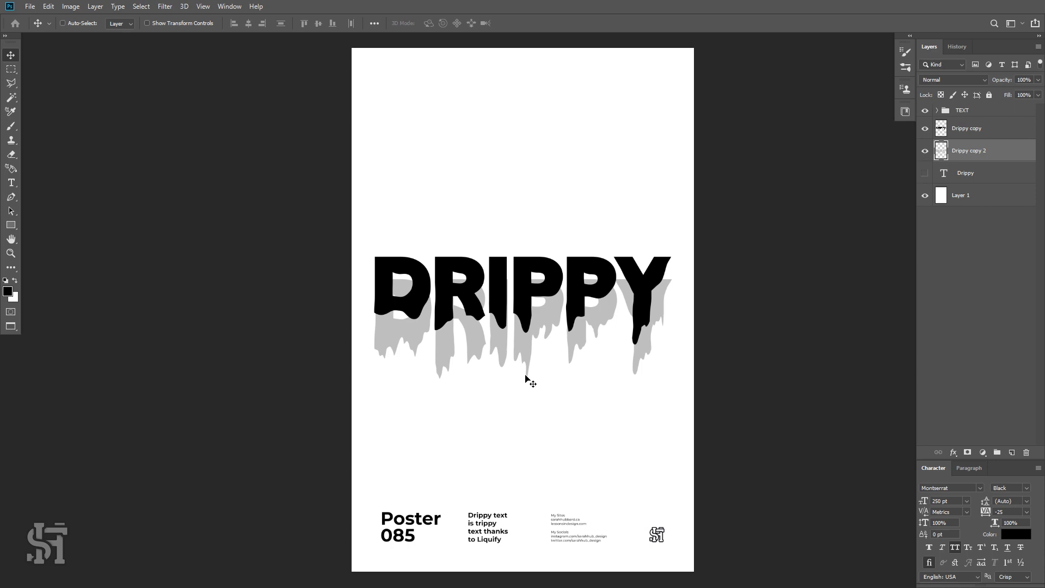
{"action": "key", "text": "Left"}
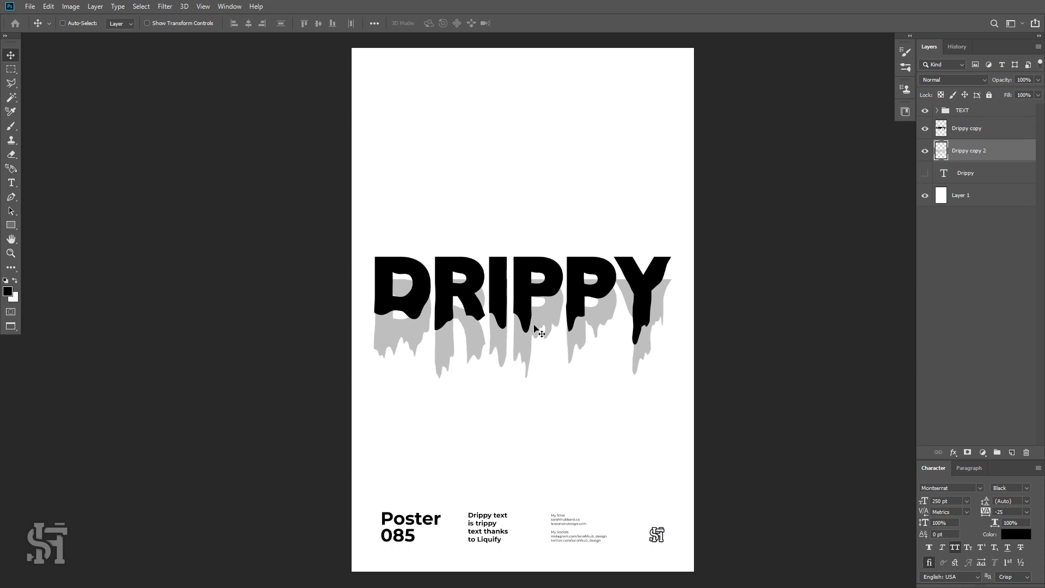
{"action": "key", "text": "Right"}
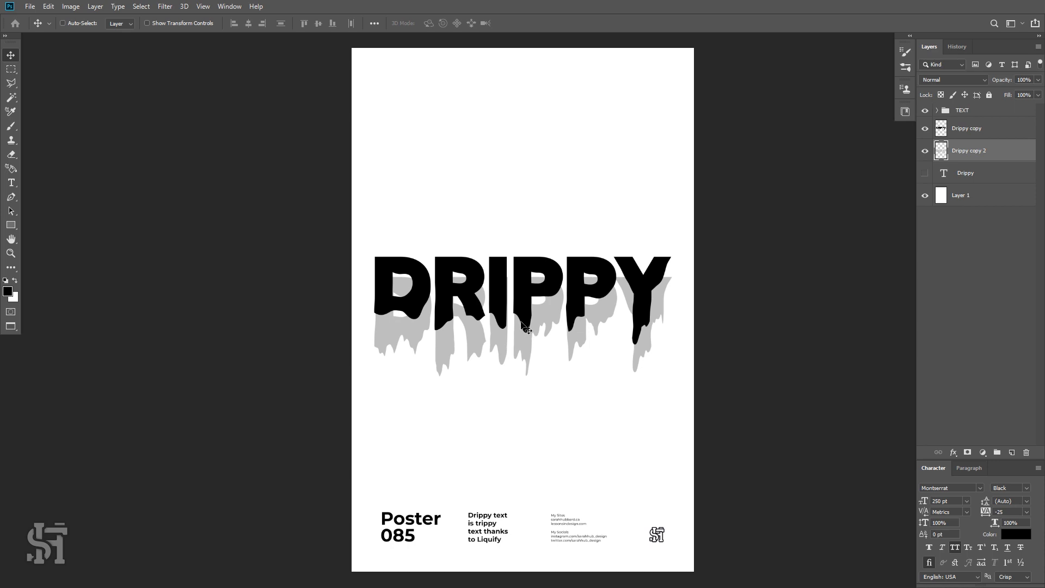
Select both drippy layers and scale them down slightly with Free Transform.
{"action": "left_click", "coordinate": [972, 130], "text": "shift"}
{"action": "key", "text": "ctrl+t"}
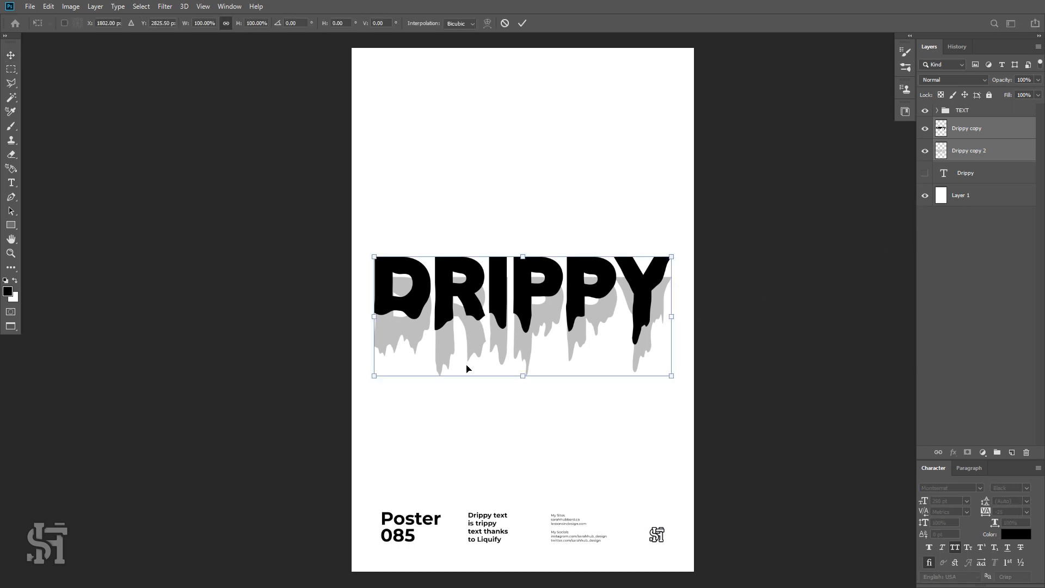
{"action": "left_click_drag", "start_coordinate": [669, 374], "coordinate": [662, 364]}
{"action": "key", "text": "Return"}
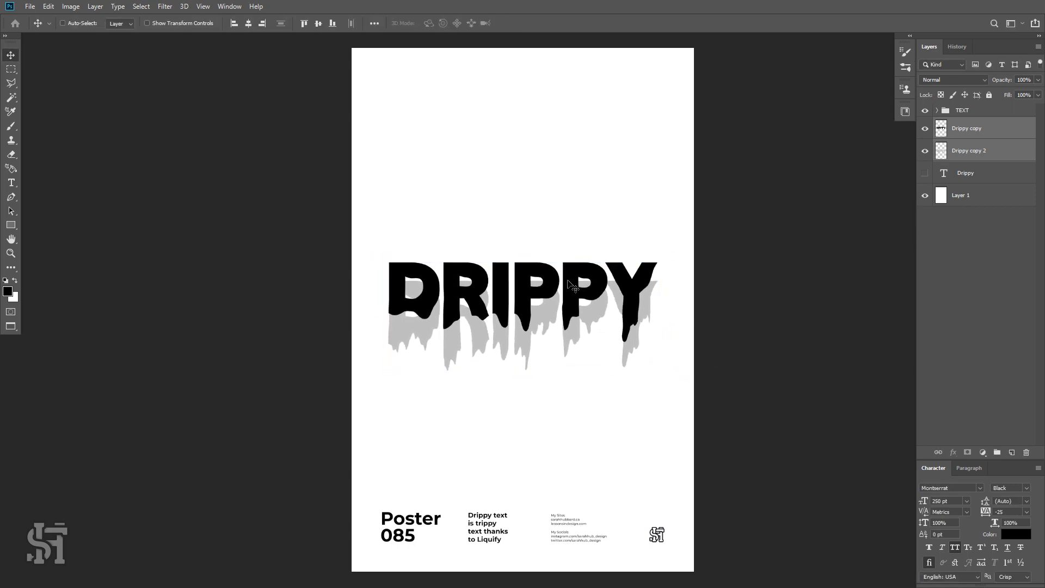
Move the two drippy layers up to reposition the headline on the poster.
{"action": "left_click_drag", "start_coordinate": [573, 287], "coordinate": [599, 264]}
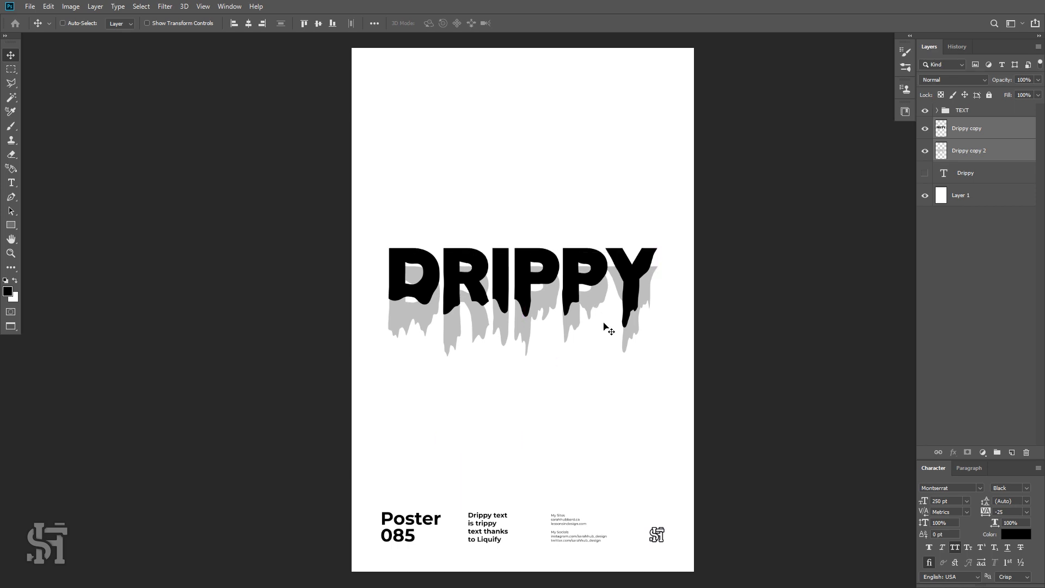
{"action": "key", "text": "shift+Up"}
{"action": "key", "text": "shift+Up"}
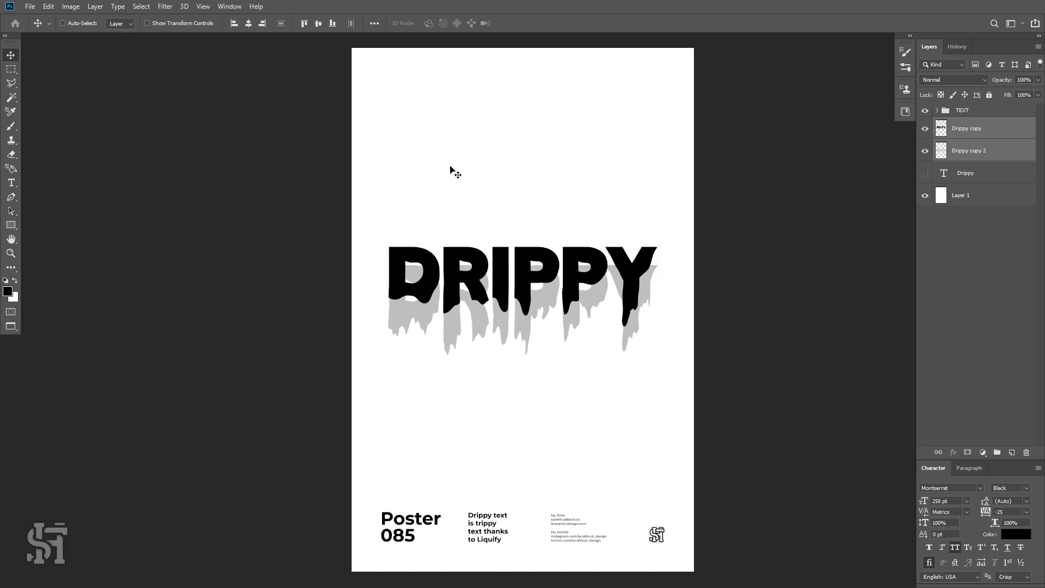
{"action": "key", "text": "shift+Down"}
{"action": "key", "text": "shift+Down"}
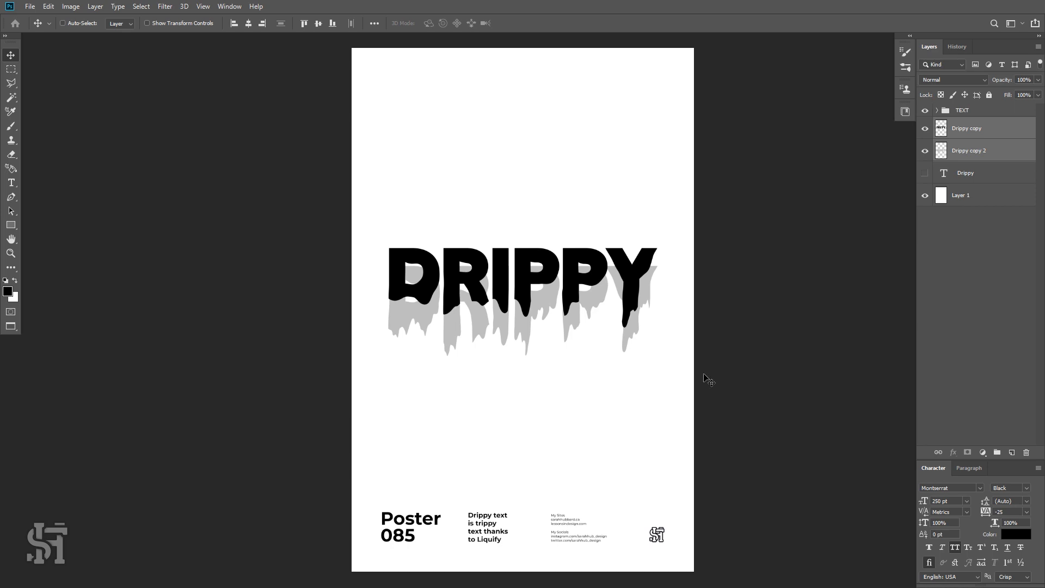
Duplicate the Drippy text layer, move the copy to the top of the layer stack, and hide the text layers.
{"action": "left_click", "coordinate": [926, 131]}
{"action": "left_click", "coordinate": [927, 131]}
{"action": "left_click", "coordinate": [926, 129]}
{"action": "left_click", "coordinate": [926, 130]}
{"action": "left_click", "coordinate": [925, 173]}
{"action": "left_click", "coordinate": [959, 178]}
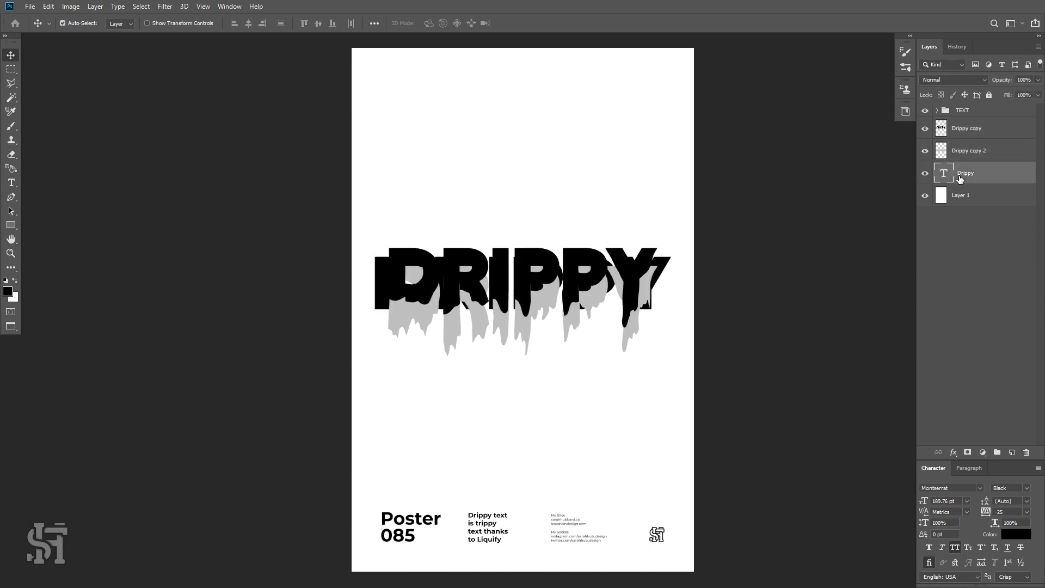
{"action": "key", "text": "ctrl+j"}
{"action": "left_click_drag", "start_coordinate": [960, 179], "coordinate": [958, 138]}
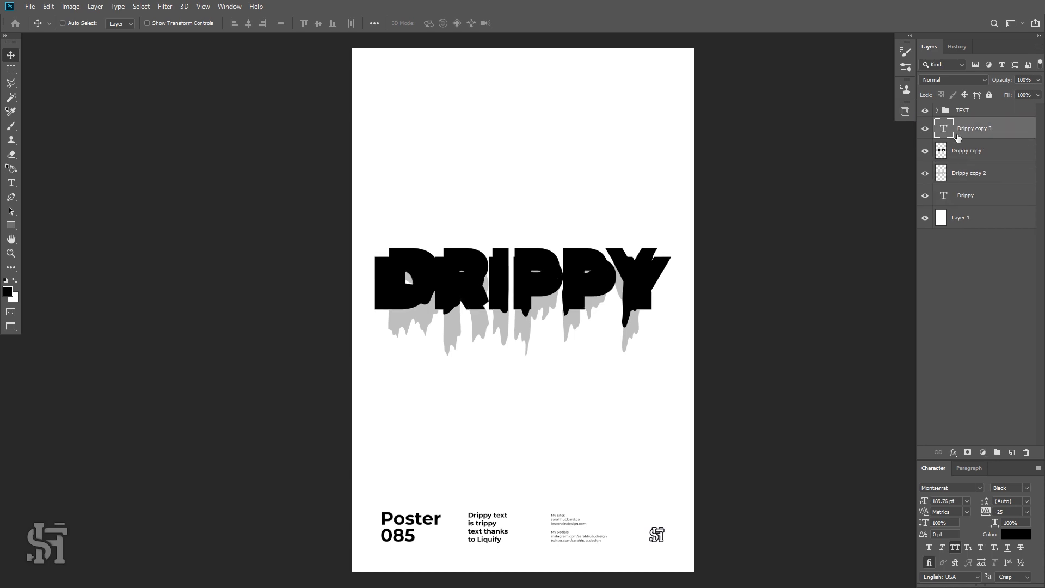
{"action": "left_click", "coordinate": [925, 195]}
{"action": "left_click", "coordinate": [926, 136]}
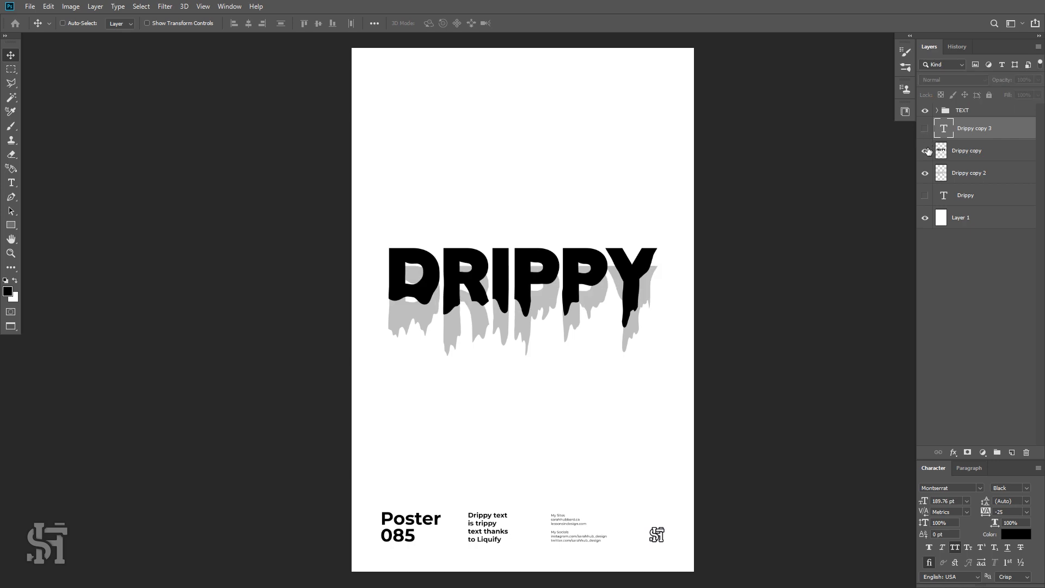
Rename the grey drippy layer to Drippy Shadow and the black drippy layer to Drippy Front.
{"action": "left_click", "coordinate": [926, 151]}
{"action": "left_click", "coordinate": [927, 150]}
{"action": "left_click", "coordinate": [925, 173]}
{"action": "double_click", "coordinate": [958, 173]}
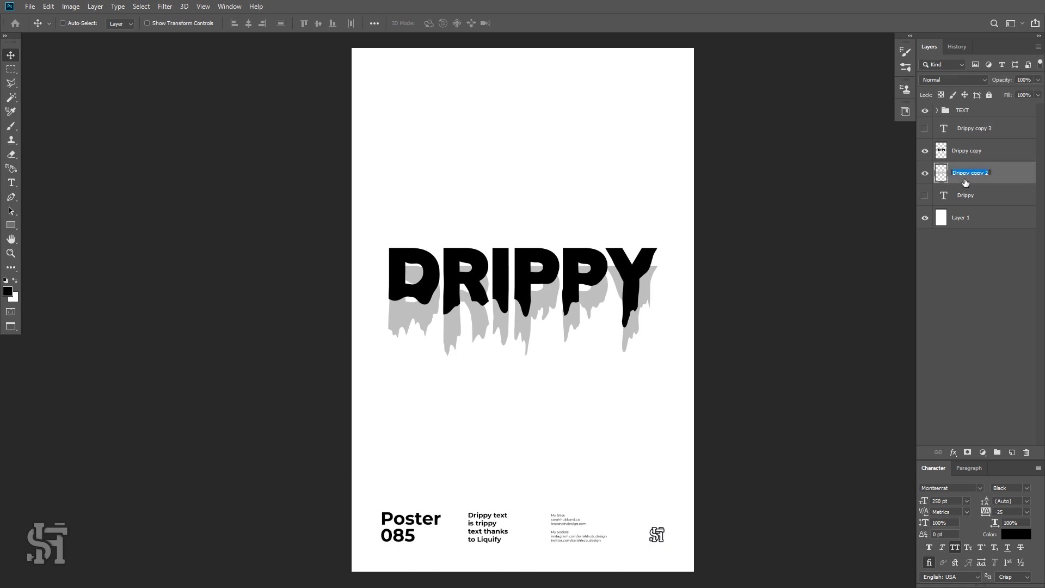
{"action": "type", "text": "Drippy Shadow"}
{"action": "key", "text": "Return"}
{"action": "left_click", "coordinate": [964, 158]}
{"action": "double_click", "coordinate": [969, 153]}
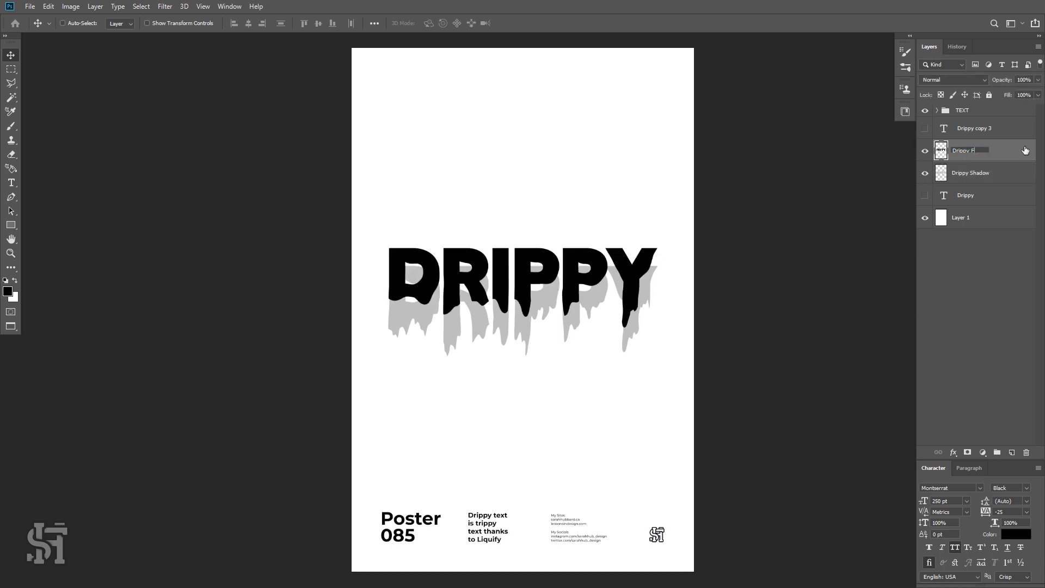
{"action": "key", "text": "Return"}
Show the duplicated text layer, move it above the drippy headline, and scale it down with Free Transform.
{"action": "left_click", "coordinate": [929, 130]}
{"action": "left_click", "coordinate": [949, 132]}
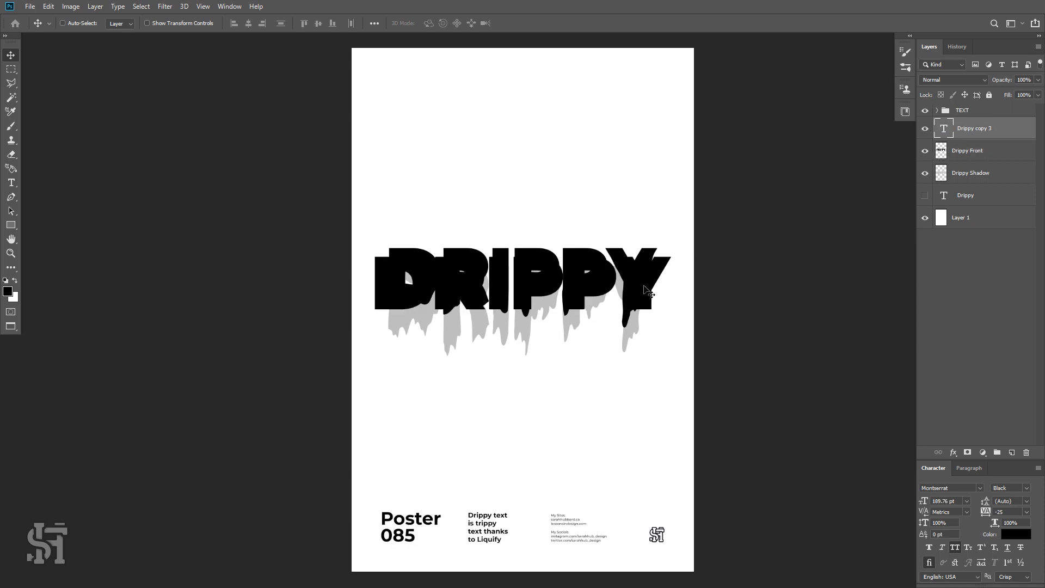
{"action": "left_click_drag", "start_coordinate": [650, 289], "coordinate": [650, 221]}
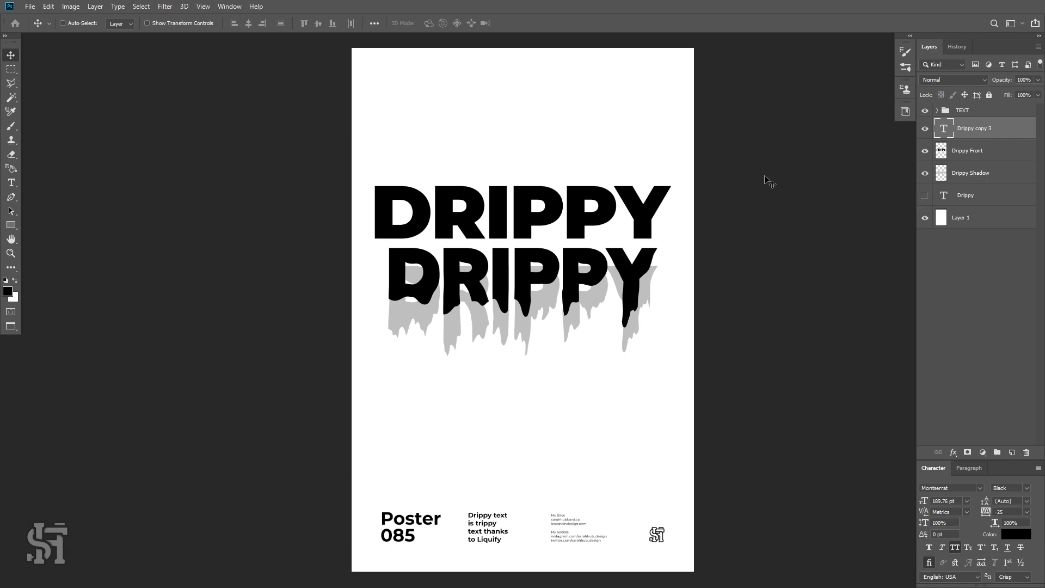
{"action": "key", "text": "ctrl+t"}
{"action": "left_click_drag", "start_coordinate": [686, 175], "coordinate": [669, 180]}
{"action": "mouse_move", "coordinate": [629, 220]}
{"action": "left_mouse_down"}
{"action": "mouse_move", "coordinate": [624, 360]}
{"action": "mouse_move", "coordinate": [633, 239]}
{"action": "left_mouse_up"}
{"action": "key", "text": "Return"}
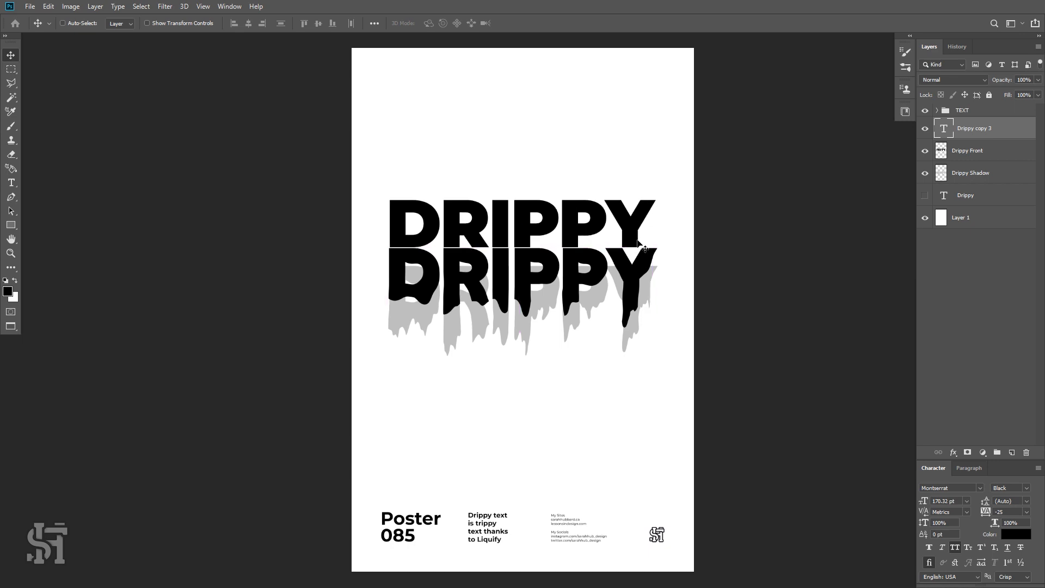
Try another small Free Transform adjustment on the duplicated text.
{"action": "key", "text": "z"}
{"action": "left_click", "coordinate": [535, 250]}
{"action": "left_click", "coordinate": [535, 250]}
{"action": "key", "text": "ctrl+t"}
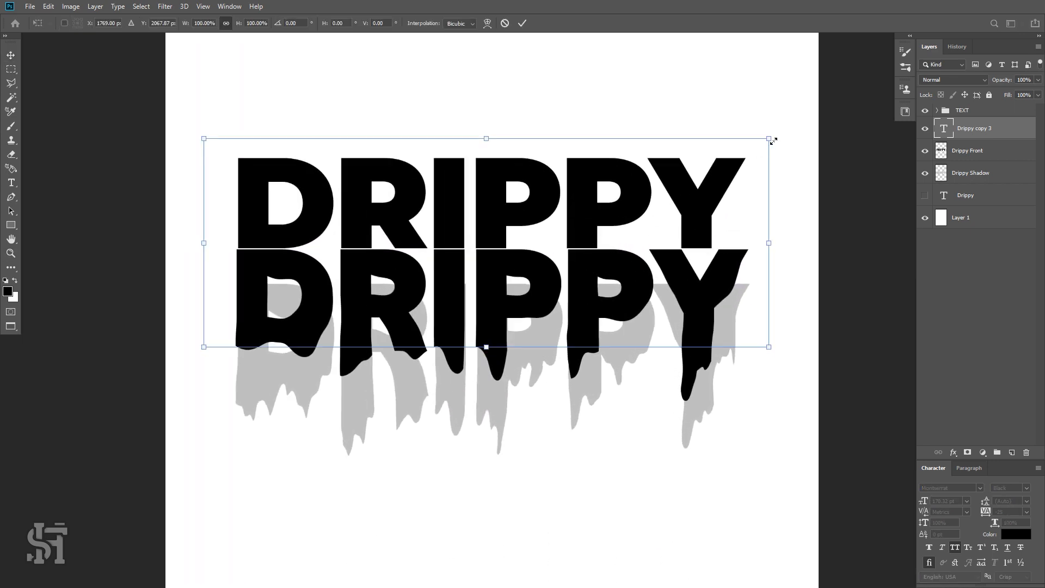
{"action": "left_click_drag", "start_coordinate": [772, 141], "coordinate": [771, 139]}
{"action": "left_click", "coordinate": [16, 56]}
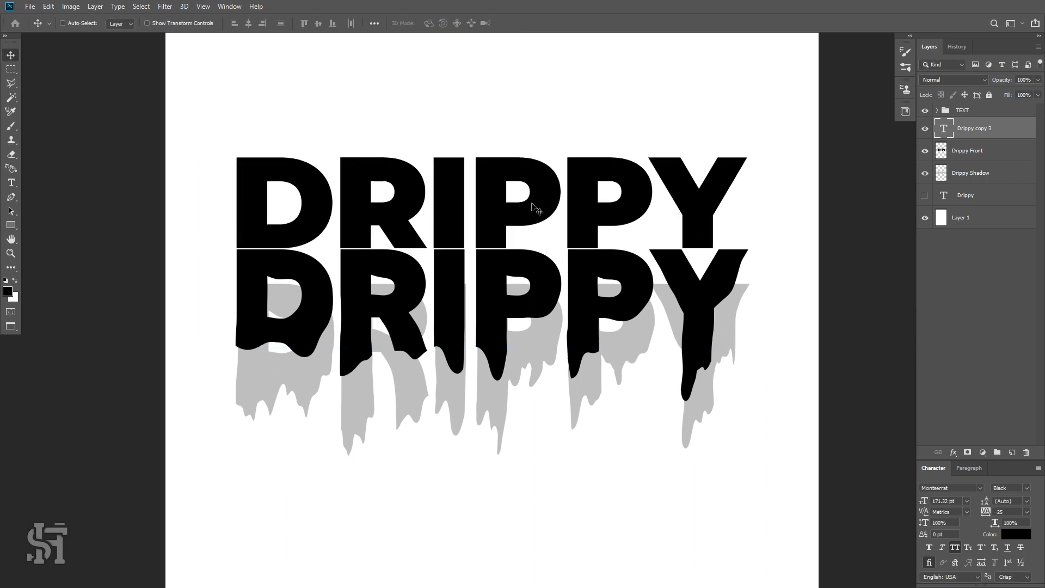
{"action": "key", "text": "z"}
{"action": "left_click", "coordinate": [578, 316], "text": "alt"}
{"action": "left_click", "coordinate": [578, 317], "text": "alt"}
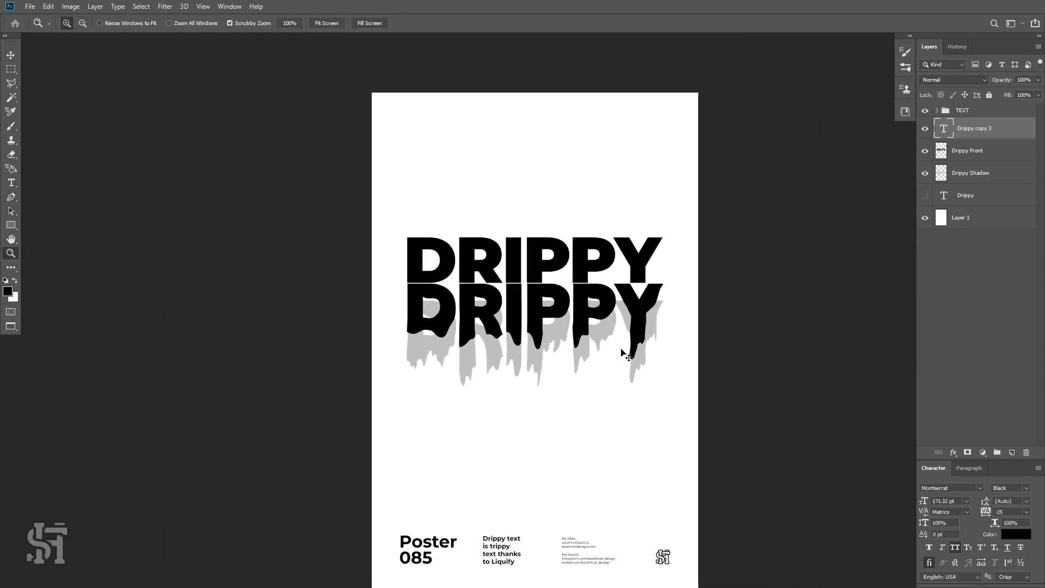
Undo the text duplicate, the layer renames and the transforms.
{"action": "key", "text": "ctrl+z"}
{"action": "key", "text": "ctrl+z"}
{"action": "key", "text": "ctrl+z"}
{"action": "key", "text": "ctrl+z"}
{"action": "key", "text": "ctrl+z"}
{"action": "key", "text": "ctrl+z"}
{"action": "key", "text": "ctrl+z"}
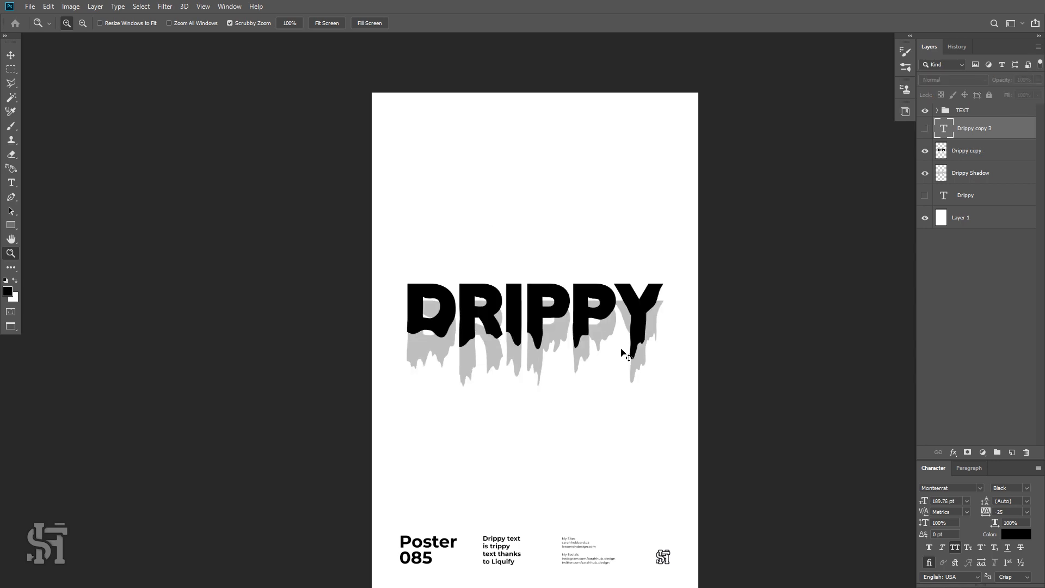
{"action": "key", "text": "ctrl+z"}
{"action": "key", "text": "ctrl+z"}
{"action": "key", "text": "ctrl+z"}
{"action": "key", "text": "ctrl+z"}
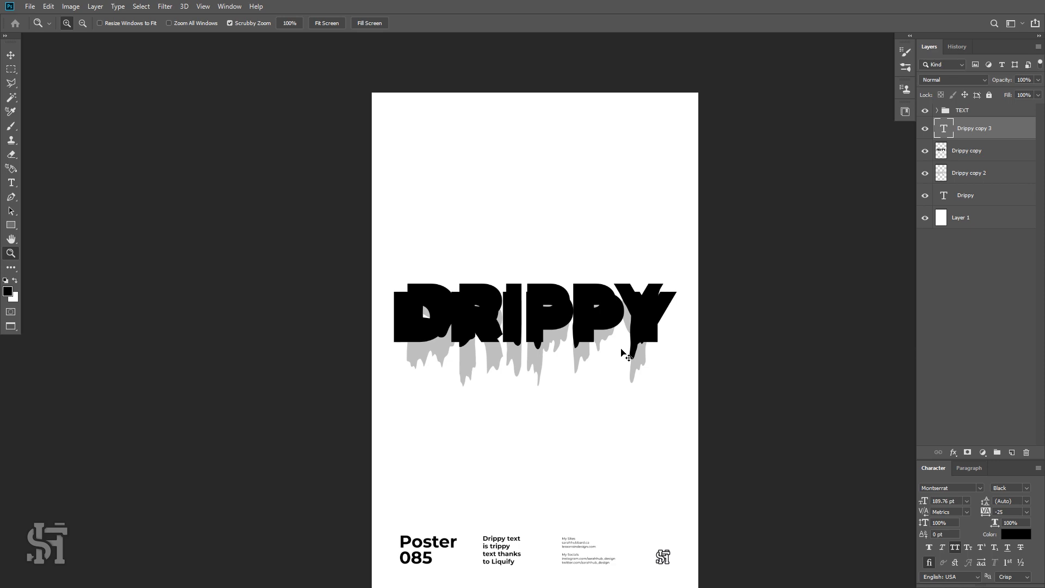
{"action": "key", "text": "ctrl+z"}
{"action": "key", "text": "ctrl+z"}
{"action": "key", "text": "ctrl+z"}
{"action": "key", "text": "ctrl+z"}
{"action": "key", "text": "ctrl+z"}
{"action": "key", "text": "ctrl+z"}
{"action": "key", "text": "ctrl+z"}
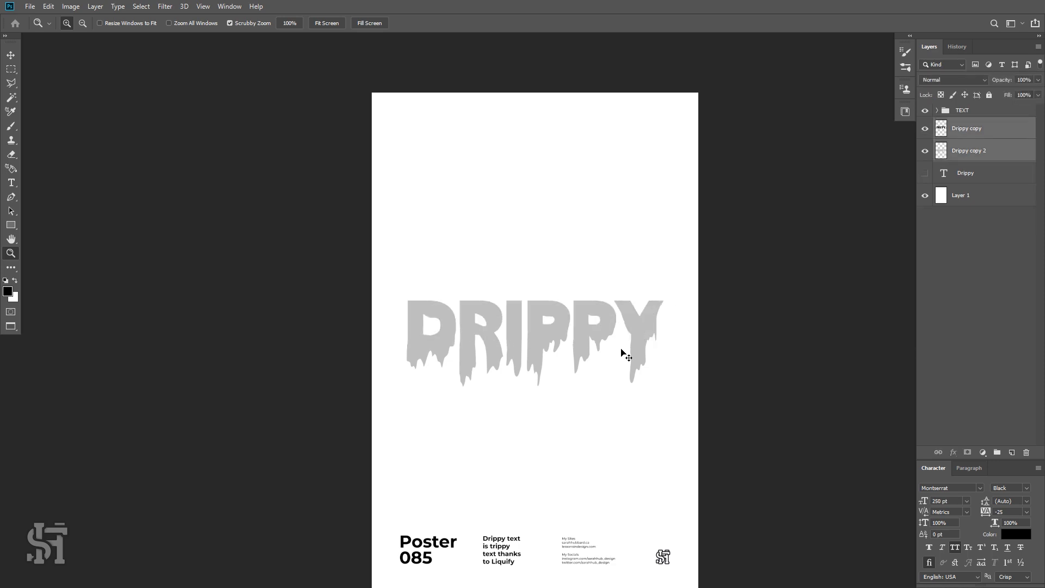
{"action": "key", "text": "ctrl+z"}
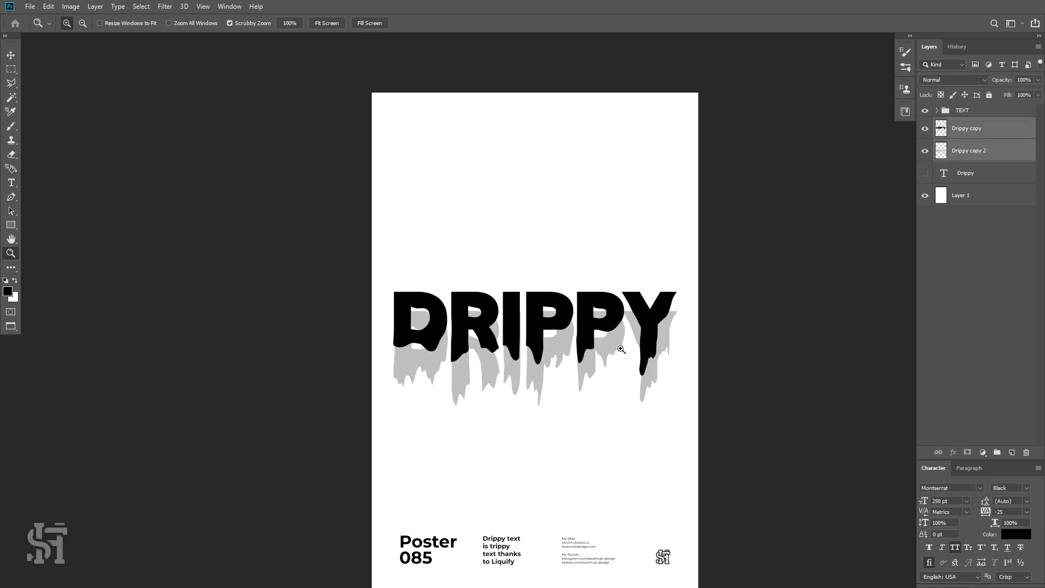
Duplicate the Drippy text layer and move the plain copy up above the drippy headline.
{"action": "left_click", "coordinate": [925, 173]}
{"action": "left_click", "coordinate": [937, 173]}
{"action": "left_click", "coordinate": [17, 58]}
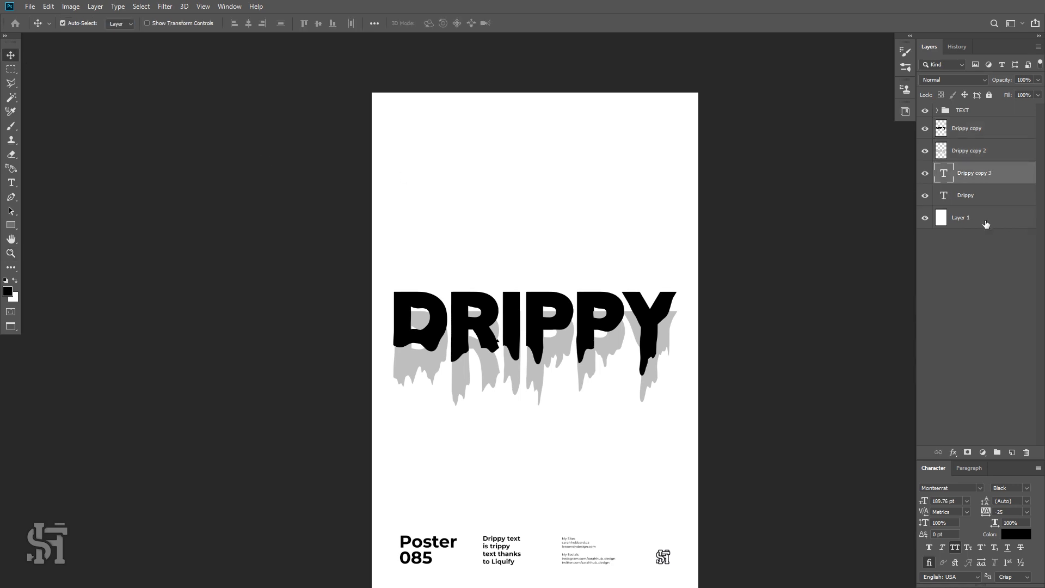
{"action": "left_click_drag", "start_coordinate": [662, 337], "coordinate": [647, 267]}
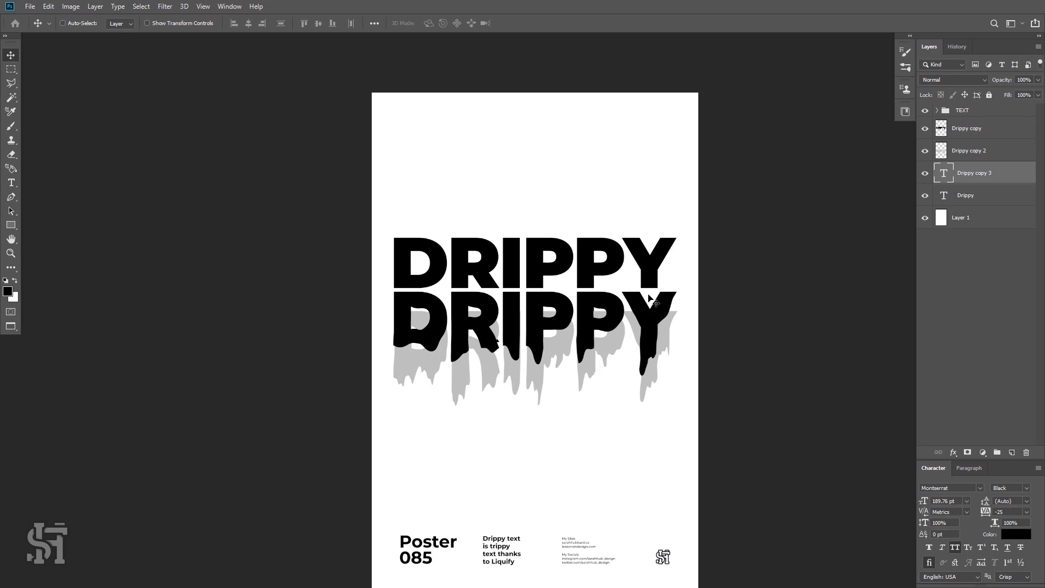
{"action": "left_click", "coordinate": [926, 173]}
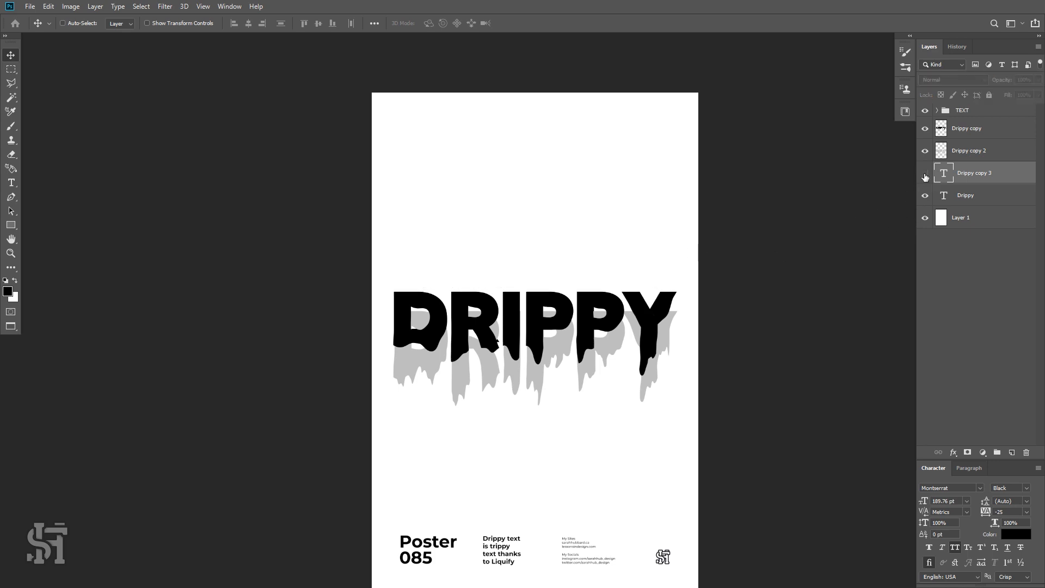
{"action": "left_click", "coordinate": [925, 174]}
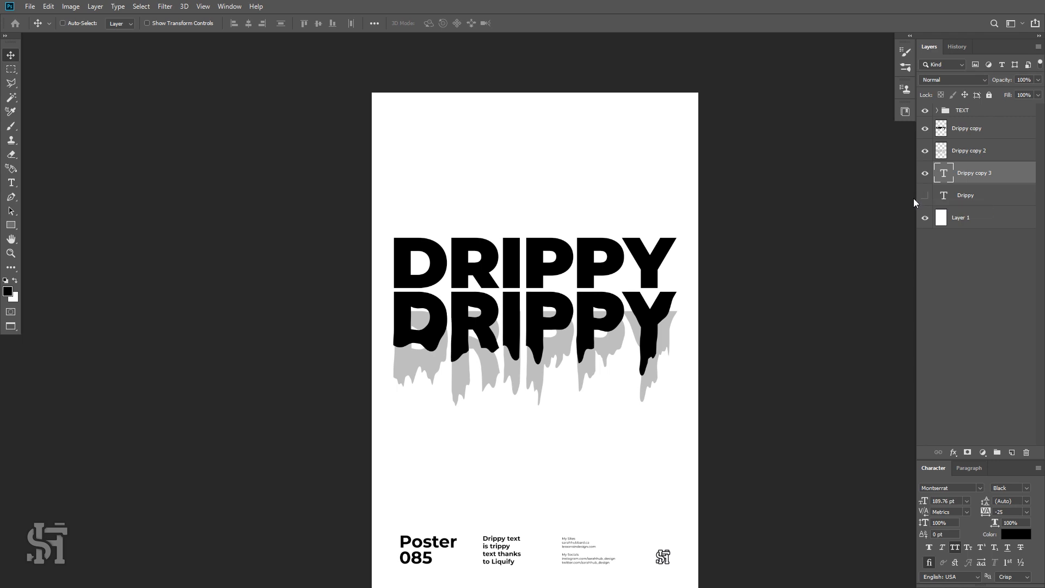
{"action": "left_click_drag", "start_coordinate": [648, 267], "coordinate": [648, 234]}
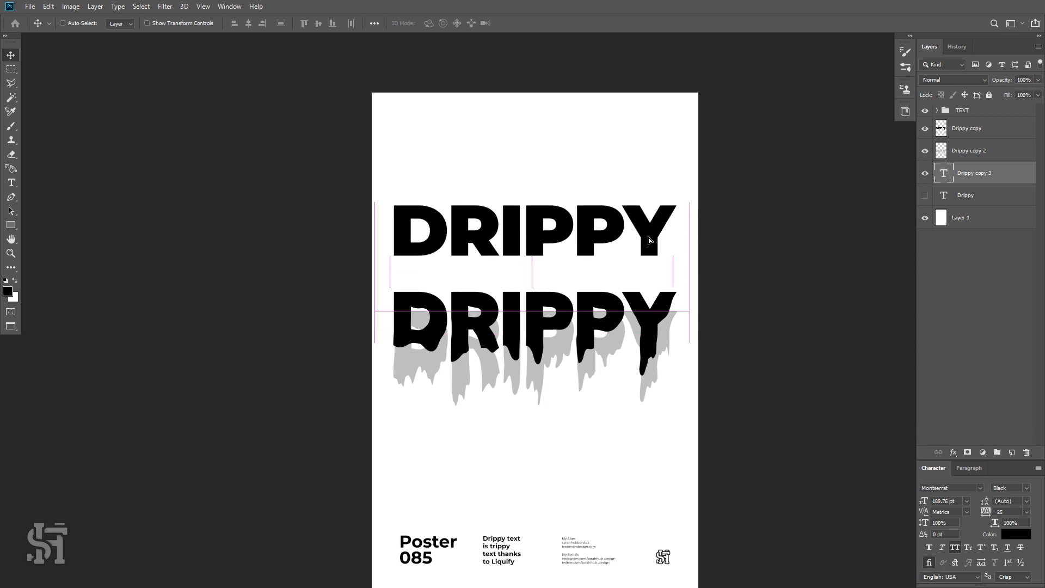
{"action": "key", "text": "z"}
{"action": "left_click", "coordinate": [544, 279]}
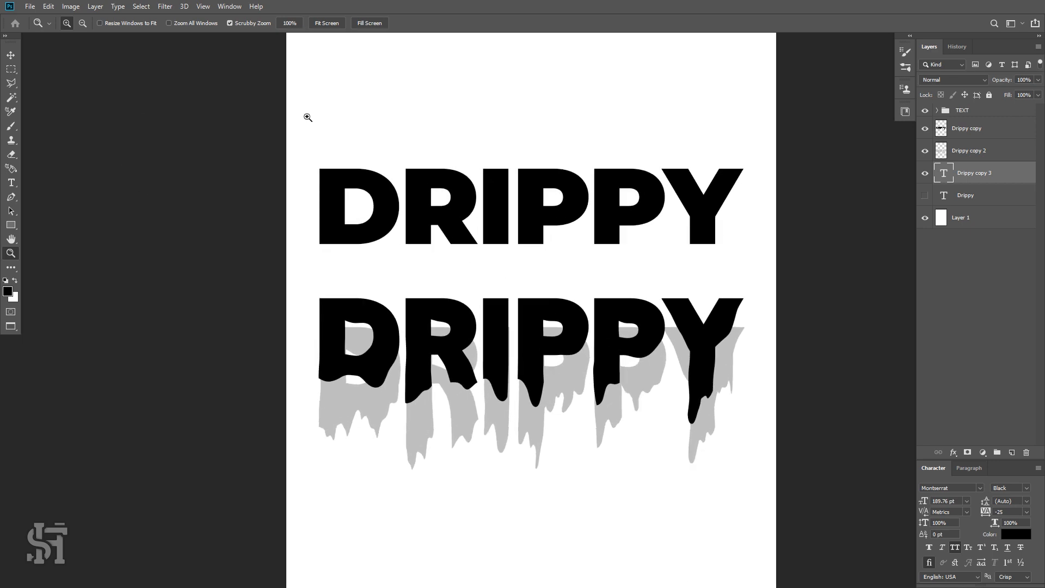
{"action": "left_click", "coordinate": [11, 55]}
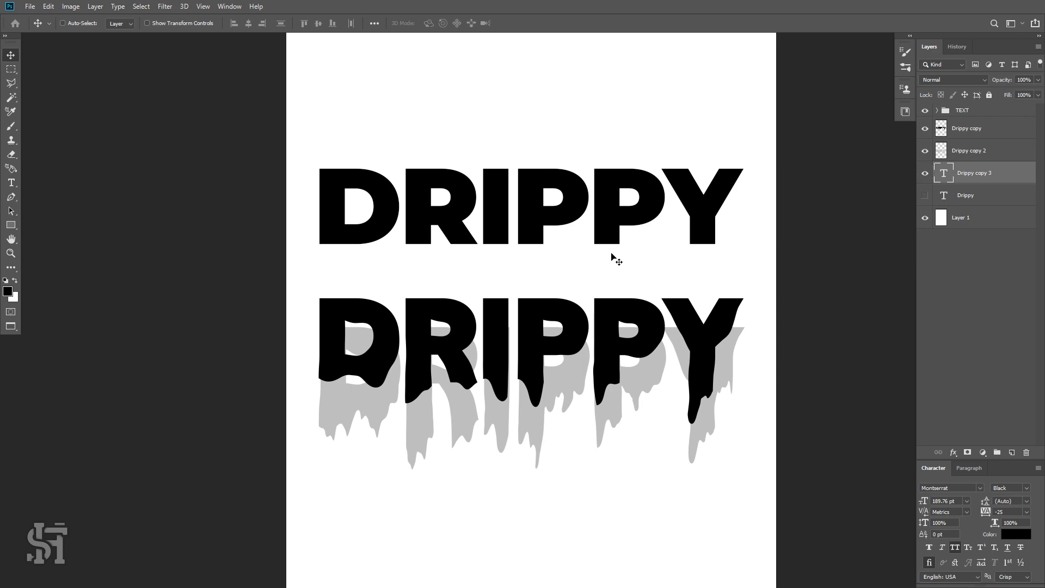
{"action": "key", "text": "z"}
{"action": "left_click", "coordinate": [587, 301], "text": "alt"}
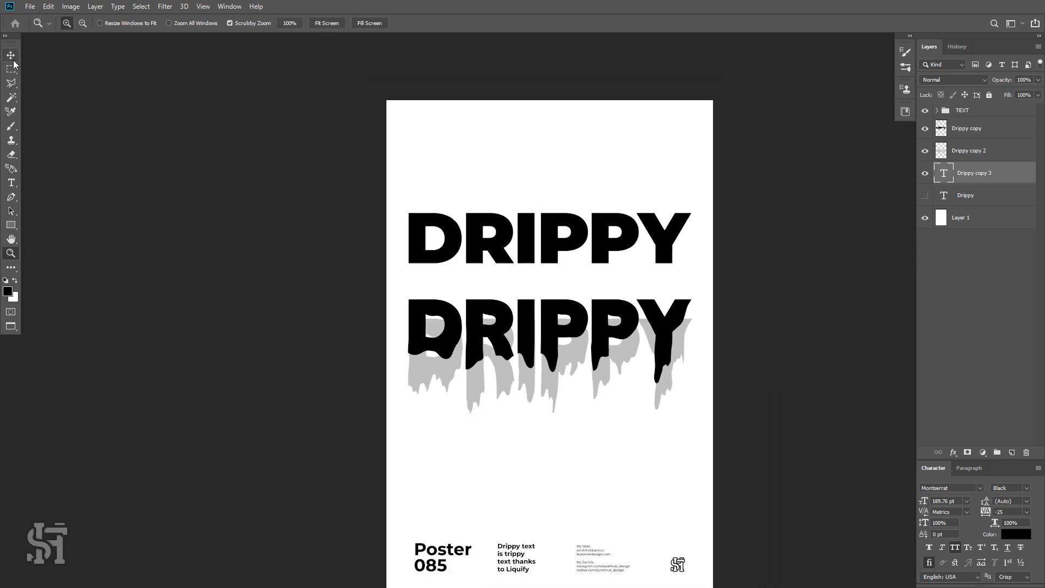
{"action": "left_click", "coordinate": [12, 57]}
{"action": "key", "text": "t"}
{"action": "left_click", "coordinate": [512, 235]}
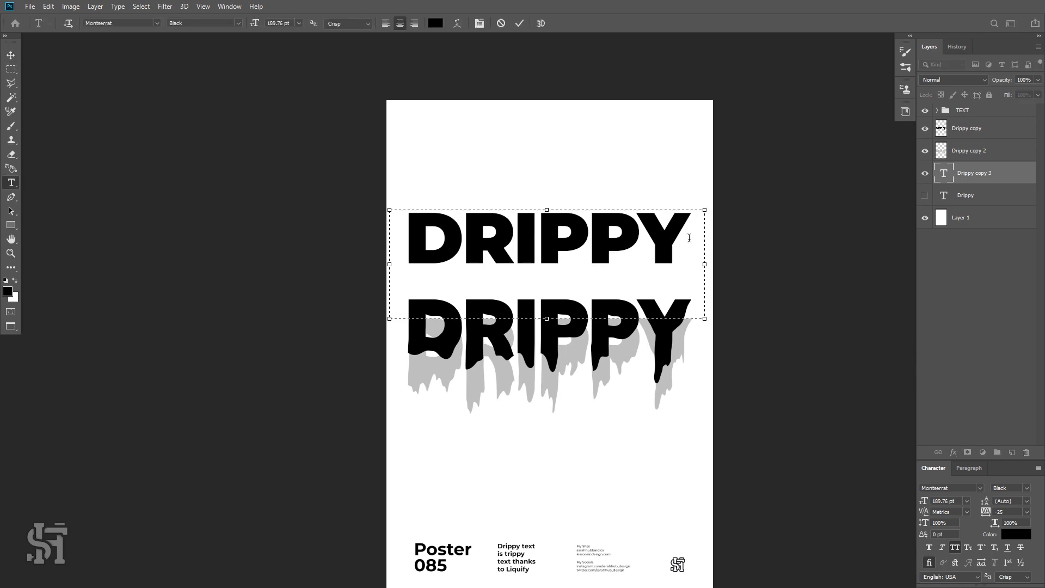
{"action": "left_click_drag", "start_coordinate": [547, 327], "coordinate": [551, 283]}
{"action": "key", "text": "ctrl+z"}
{"action": "left_click", "coordinate": [11, 55]}
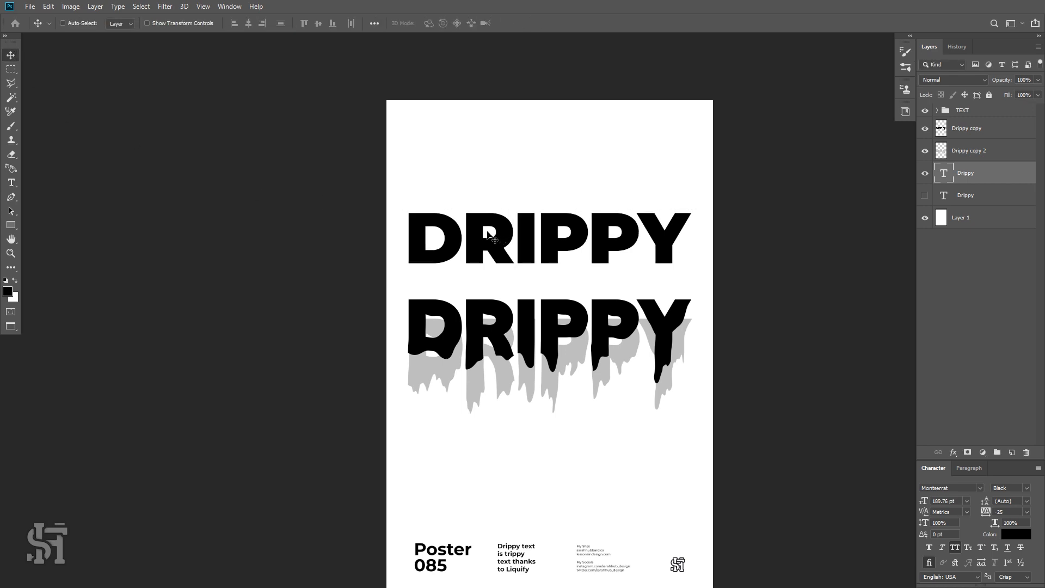
Recolour the upper plain DRIPPY text light grey and move it down slightly.
{"action": "left_click", "coordinate": [11, 183]}
{"action": "left_click", "coordinate": [513, 240]}
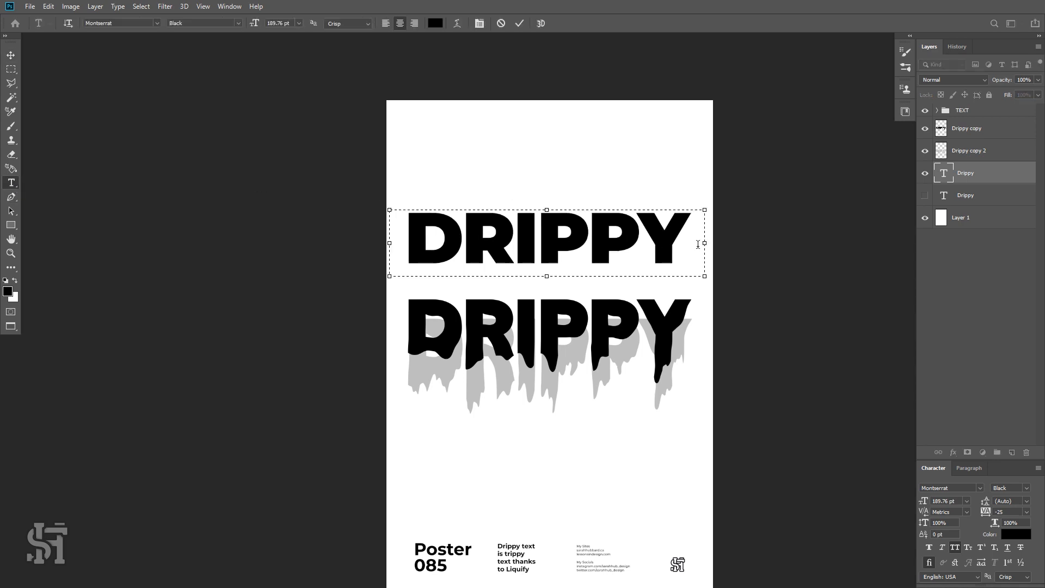
{"action": "left_click_drag", "start_coordinate": [698, 245], "coordinate": [137, 291]}
{"action": "left_click", "coordinate": [7, 293]}
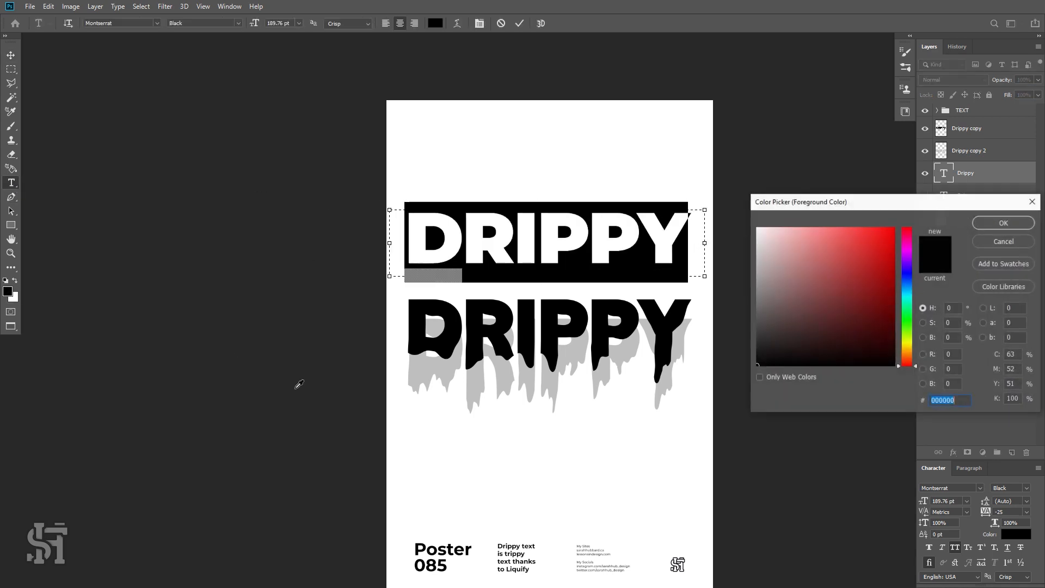
{"action": "left_click", "coordinate": [438, 366]}
{"action": "left_click", "coordinate": [1004, 223]}
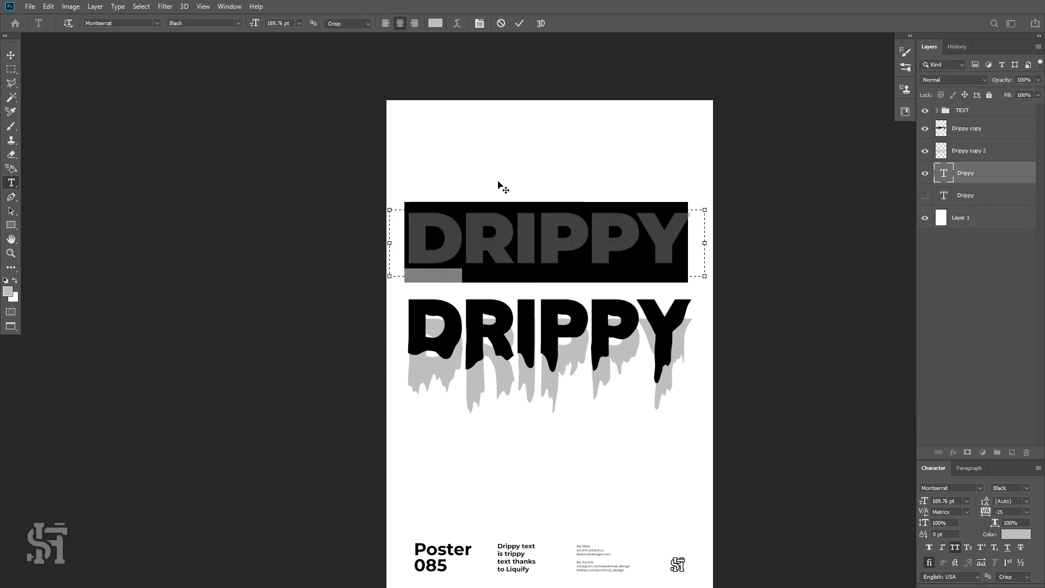
{"action": "left_click", "coordinate": [11, 55]}
{"action": "left_click_drag", "start_coordinate": [546, 242], "coordinate": [537, 266]}
Add a 10 px black inside stroke to the grey DRIPPY text layer with Layer Style.
{"action": "double_click", "coordinate": [1009, 179]}
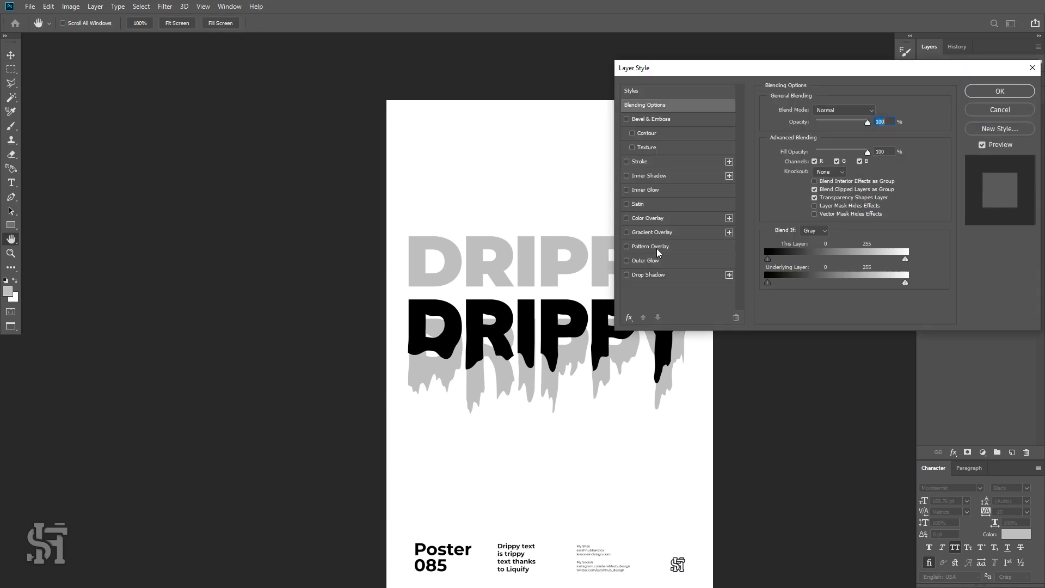
{"action": "left_click", "coordinate": [642, 164]}
{"action": "left_click", "coordinate": [791, 189]}
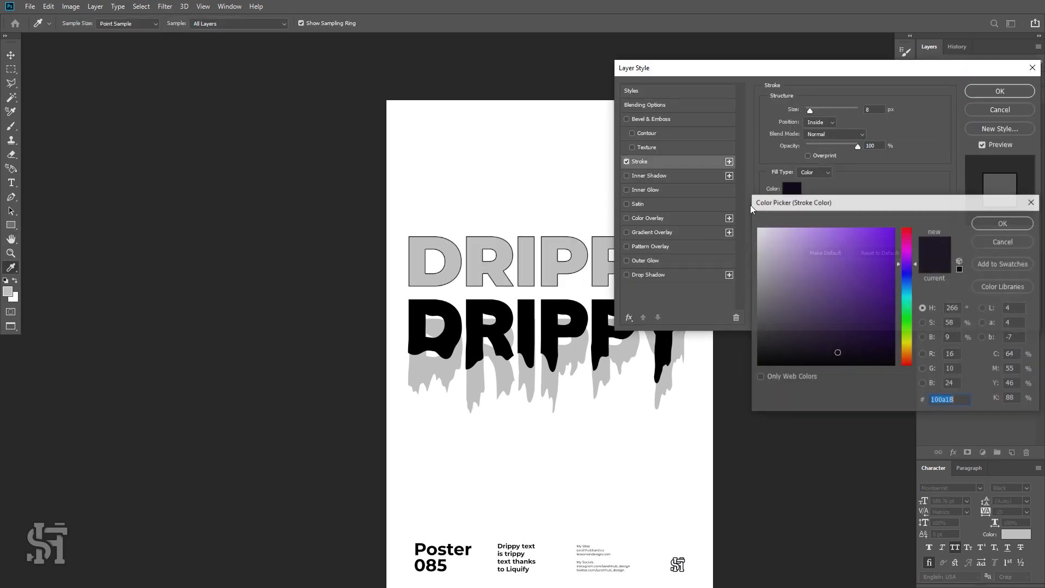
{"action": "type", "text": "000000"}
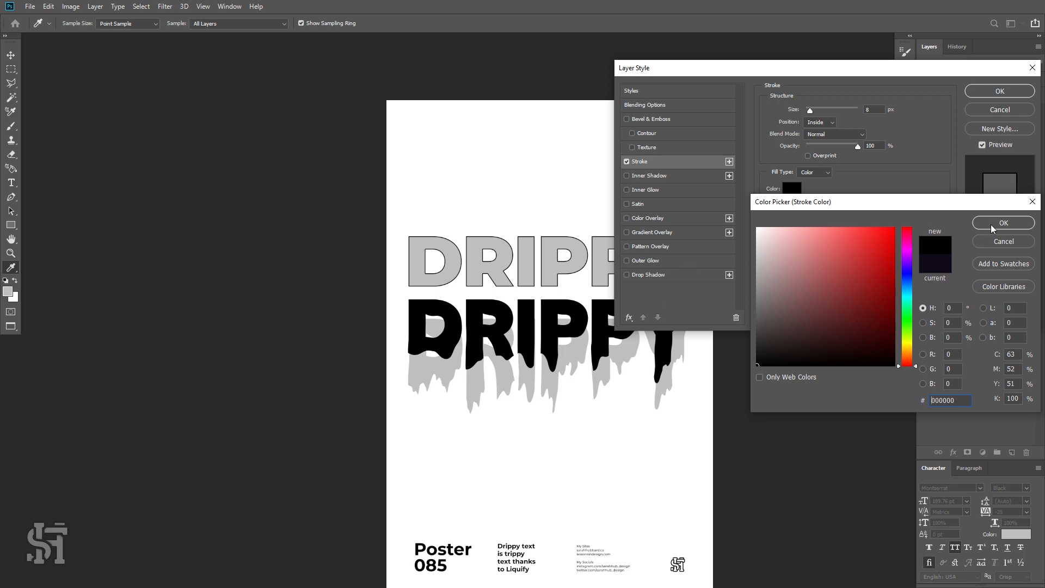
{"action": "left_click", "coordinate": [991, 224]}
{"action": "double_click", "coordinate": [874, 110]}
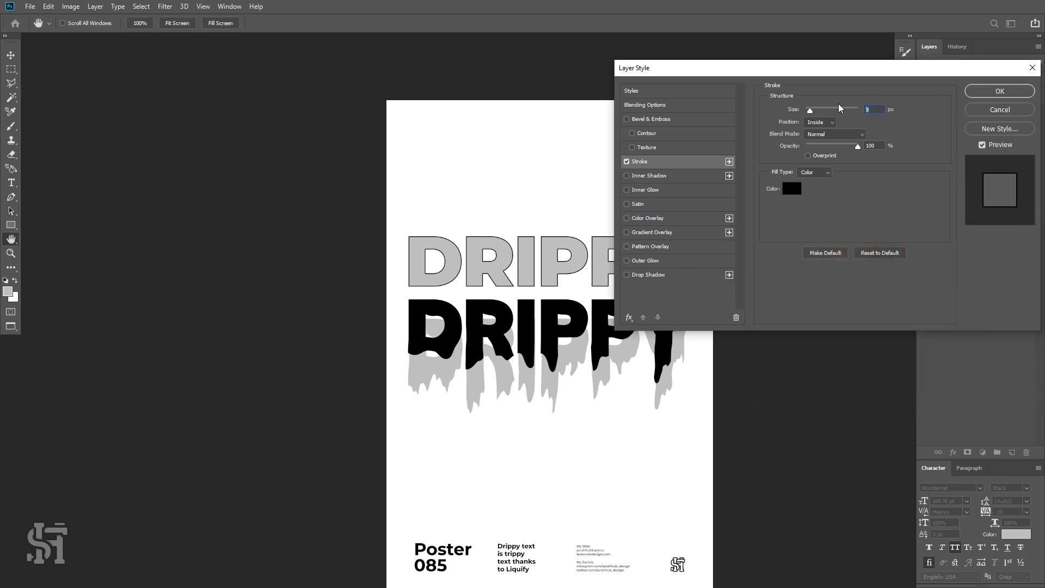
{"action": "type", "text": "10"}
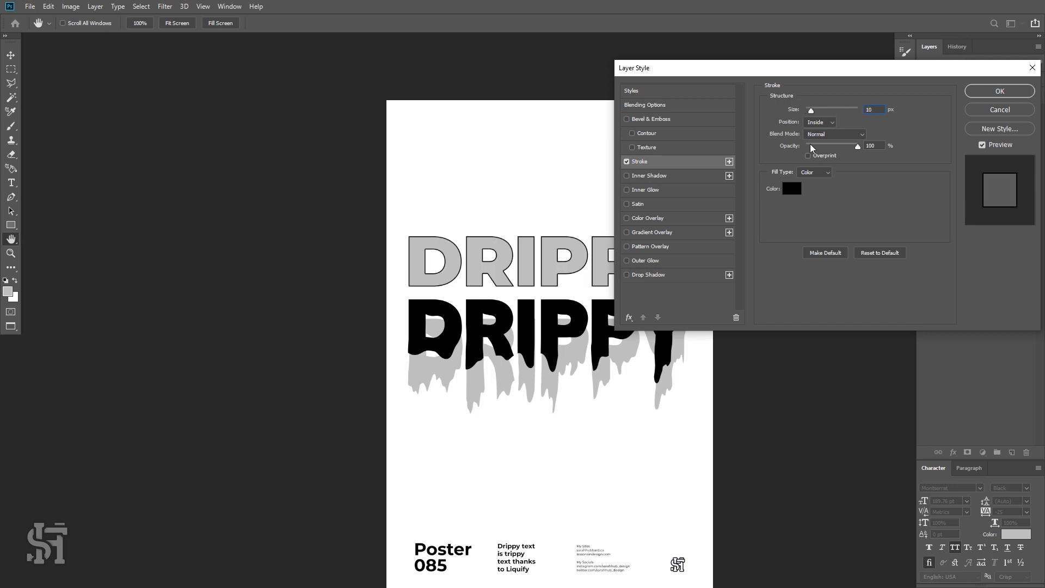
{"action": "left_click", "coordinate": [975, 93]}
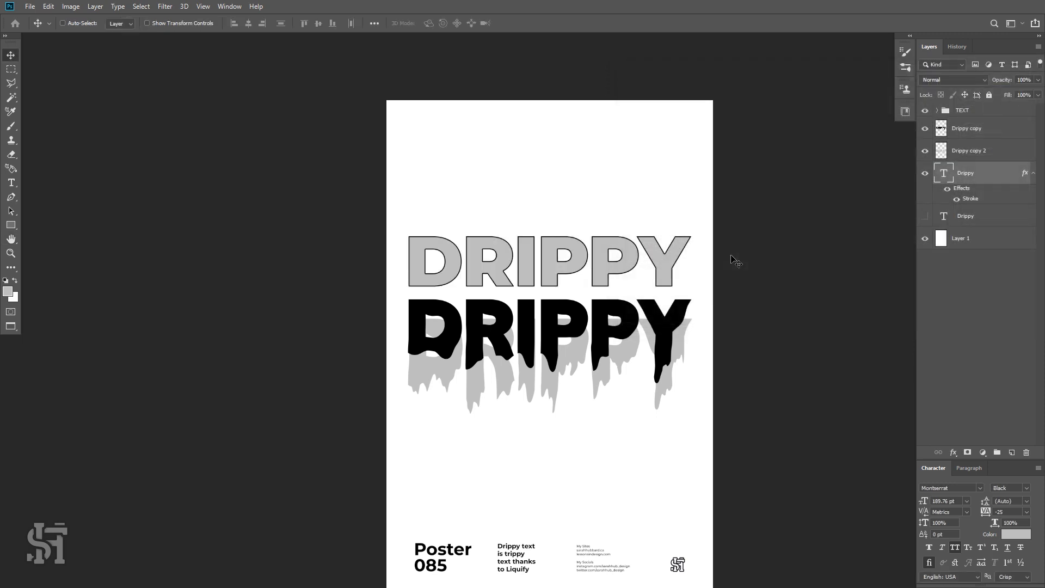
{"action": "key", "text": "z"}
{"action": "left_click", "coordinate": [554, 282]}
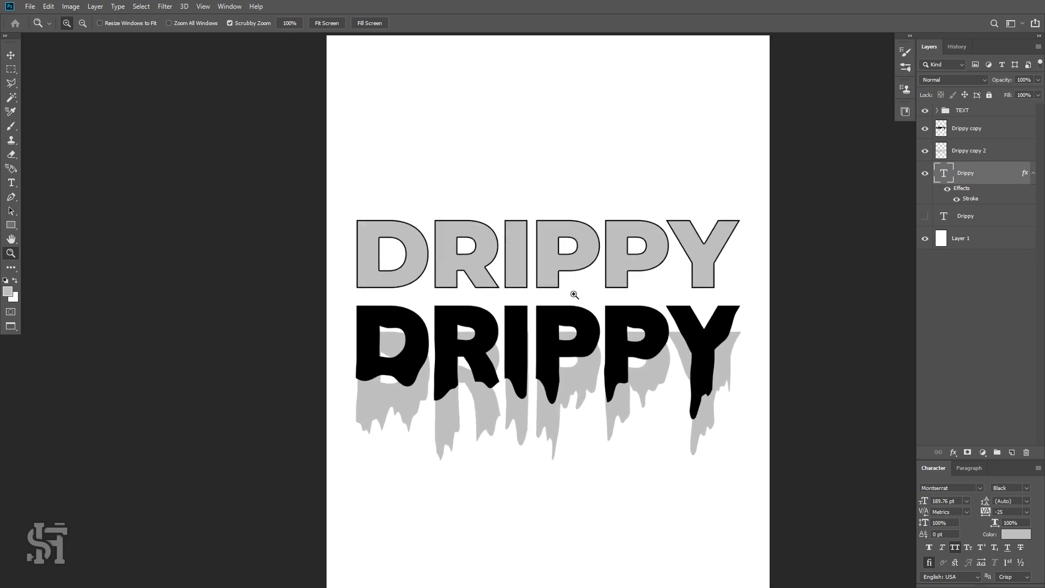
Move the grey outlined DRIPPY text down so only its top edge shows behind the drippy headline.
{"action": "left_click", "coordinate": [11, 55]}
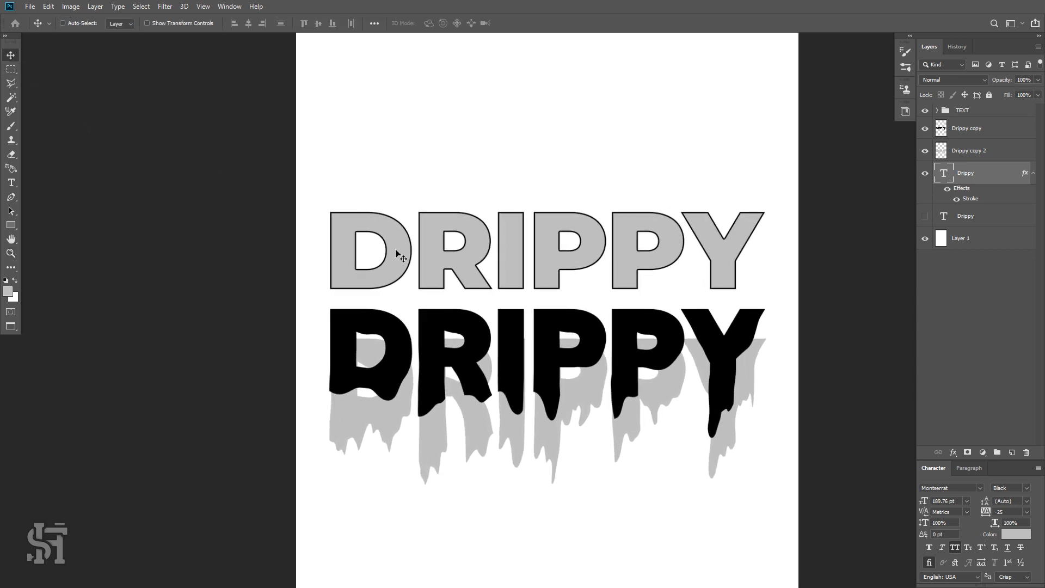
{"action": "left_click_drag", "start_coordinate": [396, 249], "coordinate": [390, 279]}
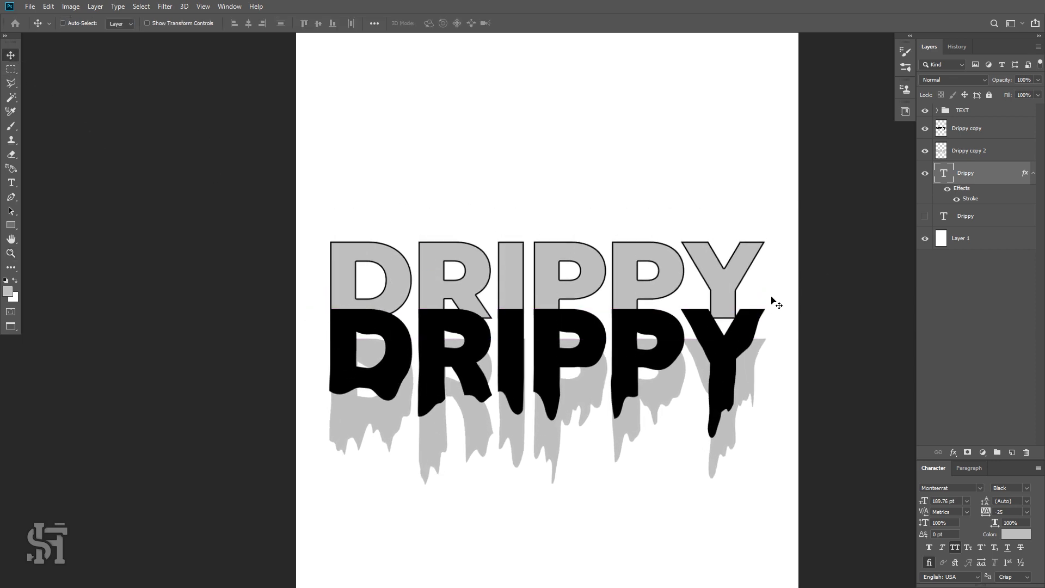
{"action": "left_click_drag", "start_coordinate": [772, 298], "coordinate": [713, 351]}
{"action": "key", "text": "Down"}
{"action": "key", "text": "Down"}
{"action": "key", "text": "Down"}
{"action": "key", "text": "Down"}
{"action": "key", "text": "Down"}
{"action": "key", "text": "Down"}
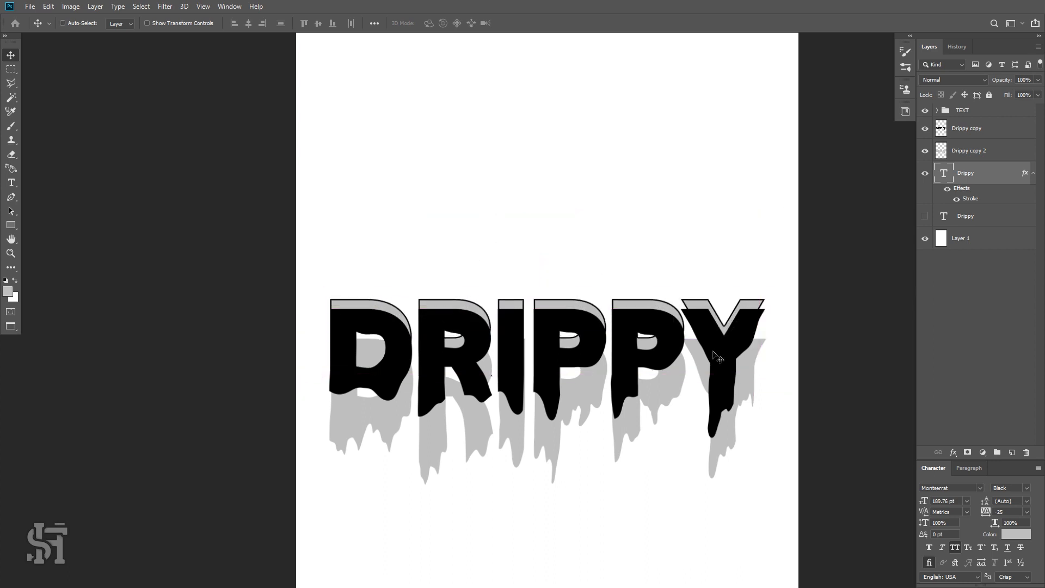
{"action": "key", "text": "Down"}
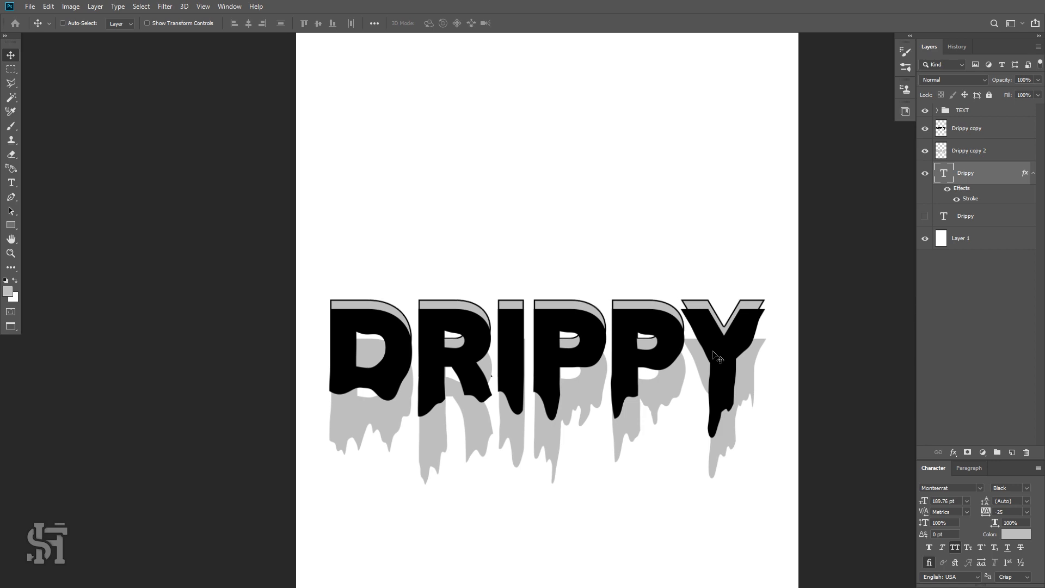
{"action": "key", "text": "Up"}
Move the Drippy copy 2 layer below the grey outlined text layer.
{"action": "key", "text": "z"}
{"action": "left_click", "coordinate": [710, 344], "text": "alt"}
{"action": "left_click", "coordinate": [710, 343], "text": "alt"}
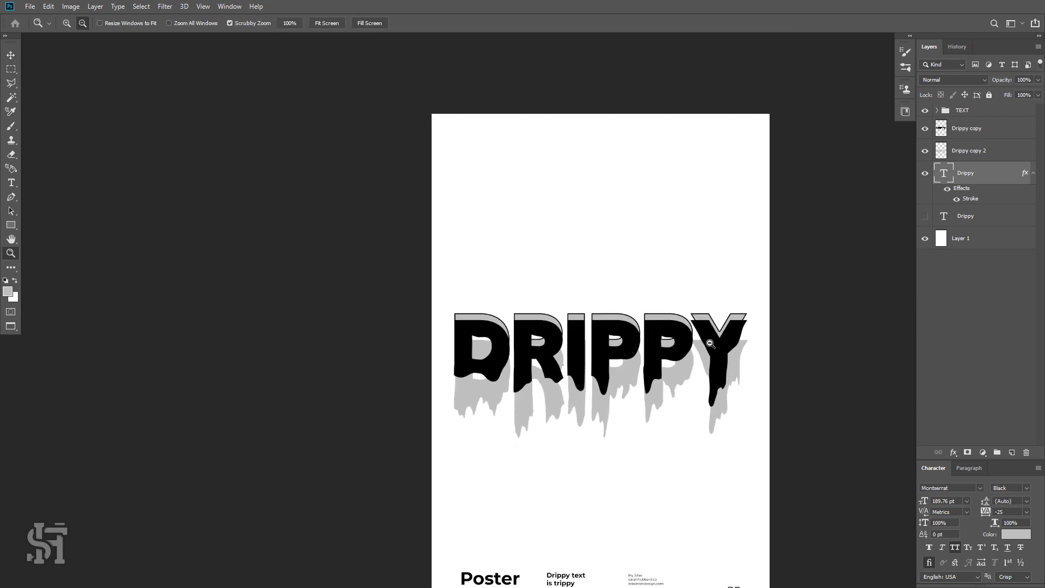
{"action": "left_click", "coordinate": [710, 344], "text": "alt"}
{"action": "left_click", "coordinate": [719, 382]}
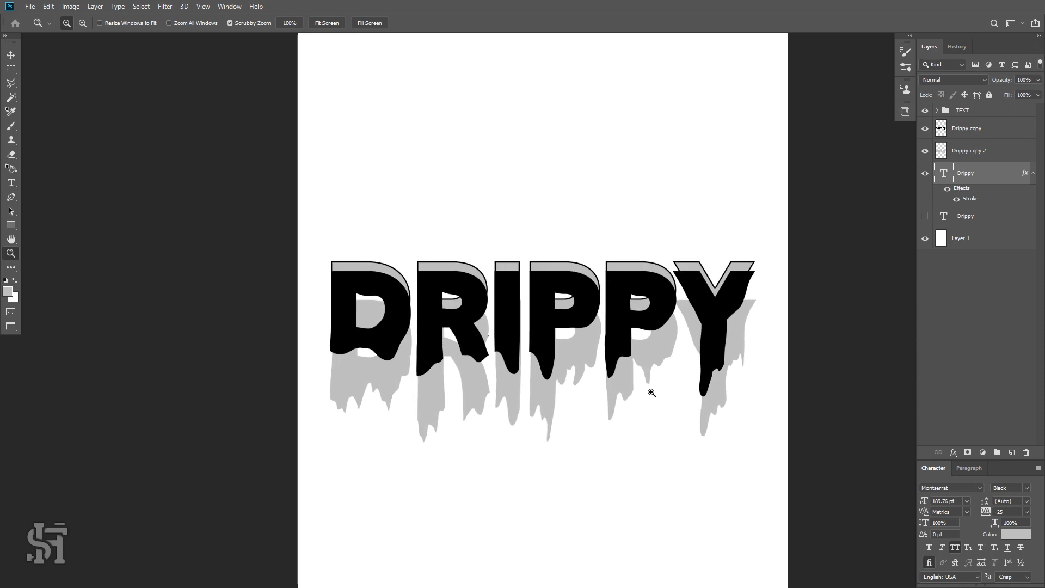
{"action": "left_click", "coordinate": [11, 55]}
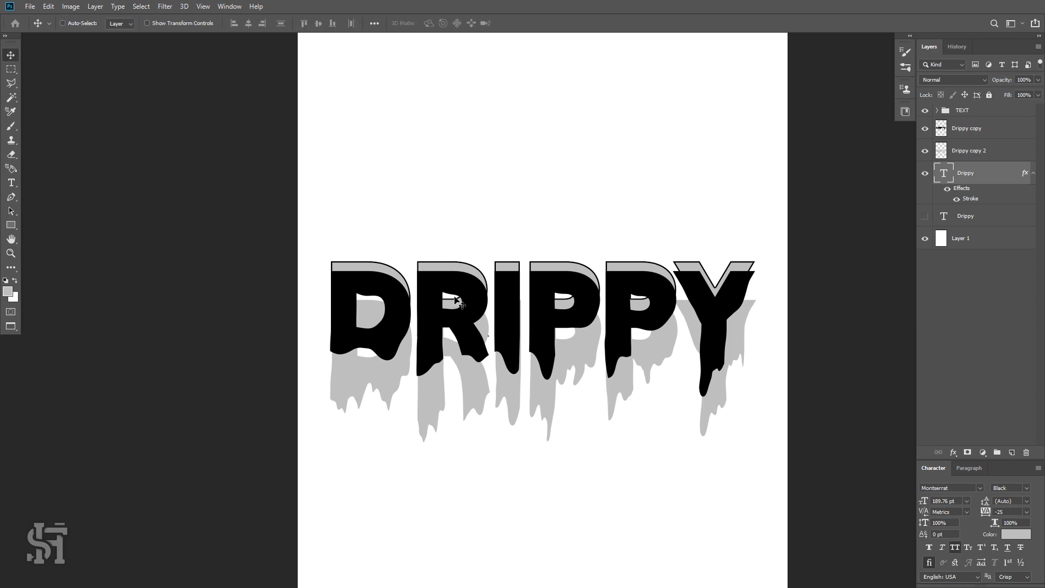
{"action": "left_click", "coordinate": [925, 173]}
{"action": "left_click", "coordinate": [925, 173]}
{"action": "left_click_drag", "start_coordinate": [961, 151], "coordinate": [977, 205]}
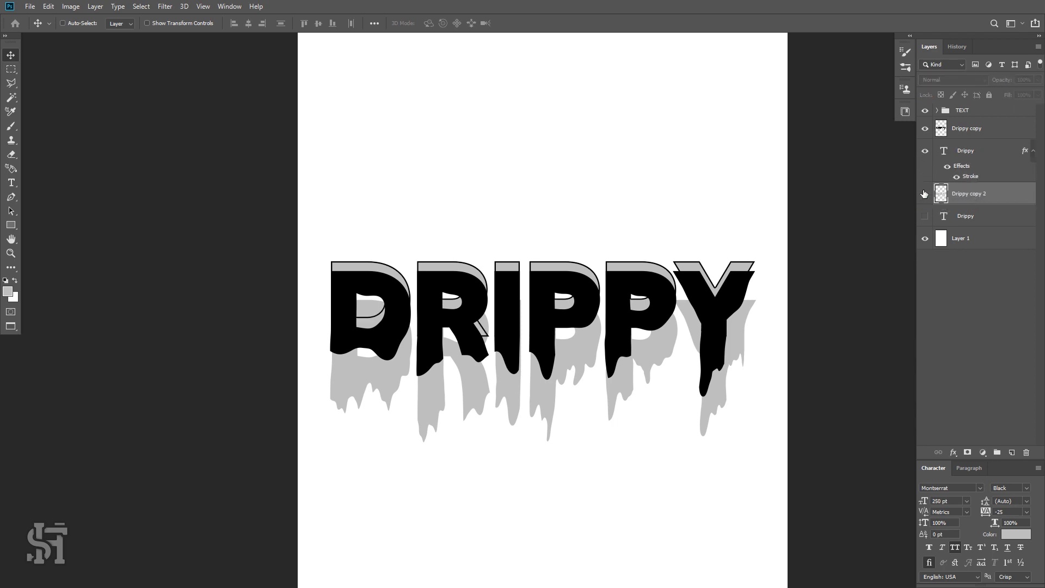
Rename the Drippy copy 2 layer to Drippy Shadow.
{"action": "left_click", "coordinate": [925, 194]}
{"action": "left_click", "coordinate": [925, 194]}
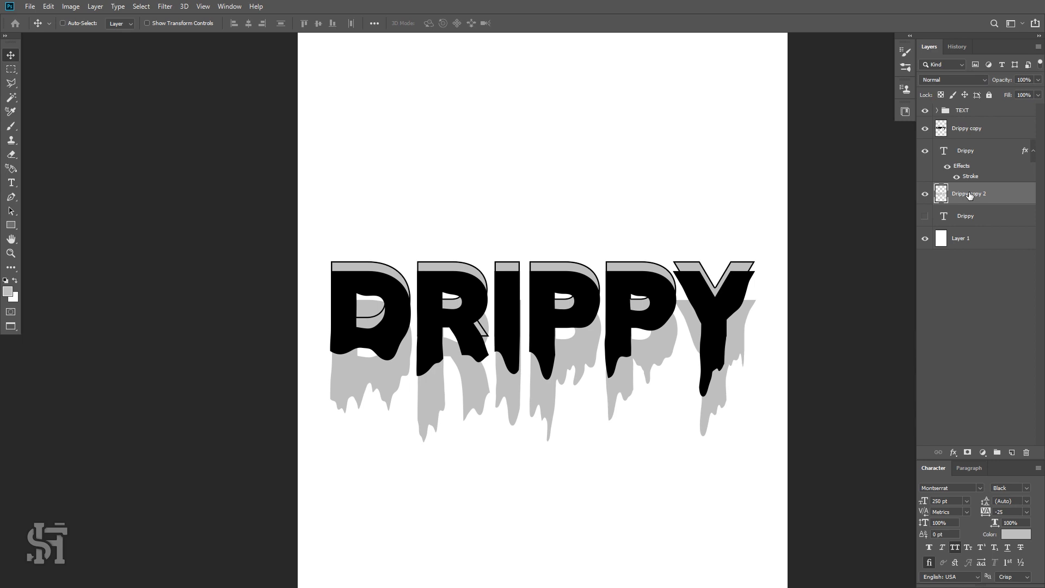
{"action": "double_click", "coordinate": [970, 194]}
{"action": "left_click_drag", "start_coordinate": [969, 194], "coordinate": [994, 194]}
{"action": "type", "text": "Shadow"}
{"action": "key", "text": "Return"}
Rename the Drippy copy layer to Drippy Front.
{"action": "left_click", "coordinate": [974, 126]}
{"action": "left_click", "coordinate": [924, 130]}
{"action": "left_click", "coordinate": [924, 130]}
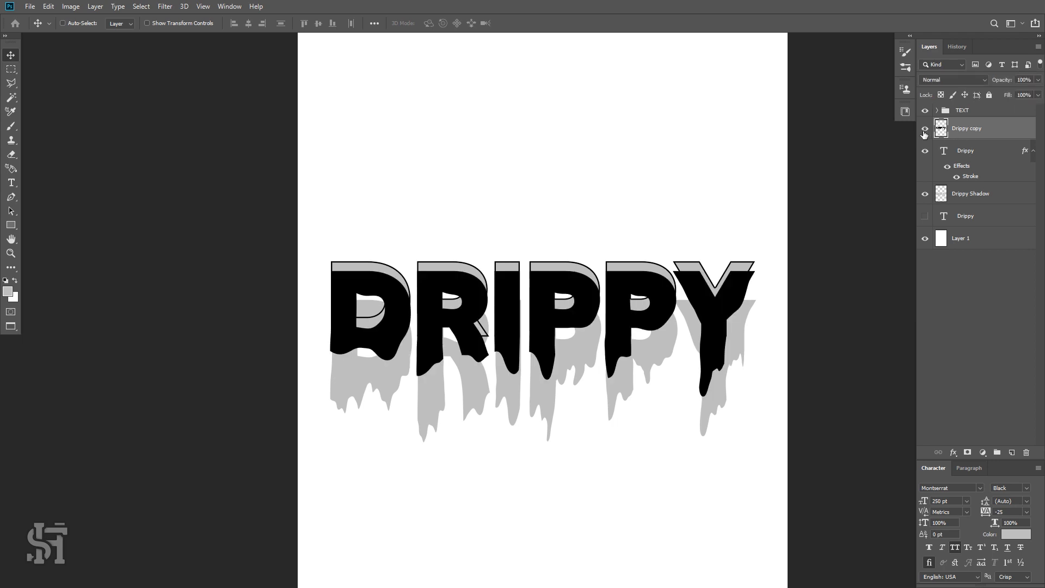
{"action": "double_click", "coordinate": [966, 131]}
{"action": "type", "text": "Front"}
{"action": "key", "text": "Return"}
{"action": "left_click", "coordinate": [969, 156]}
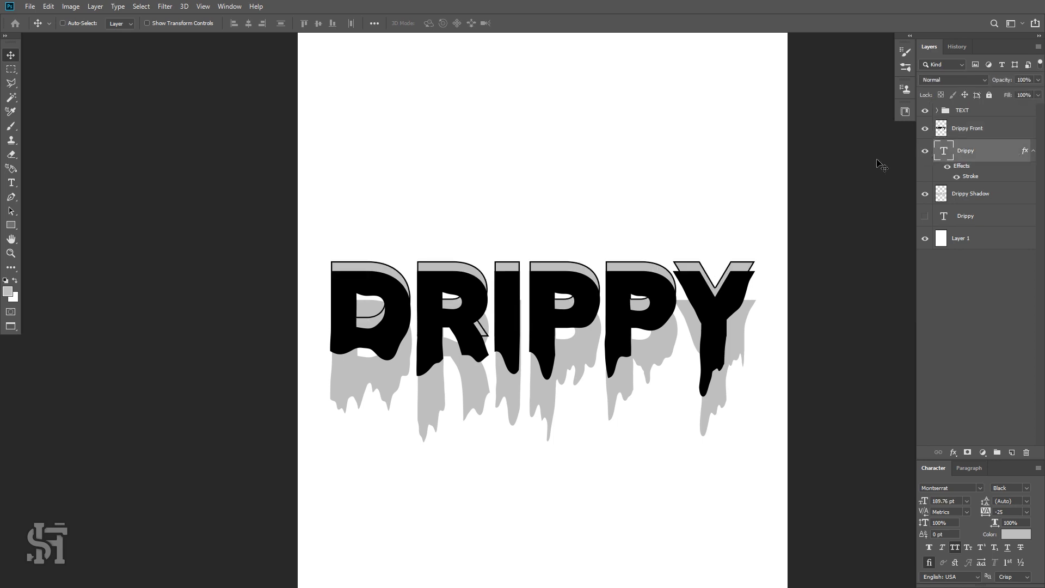
{"action": "key", "text": "Down"}
{"action": "key", "text": "Down"}
{"action": "key", "text": "Down"}
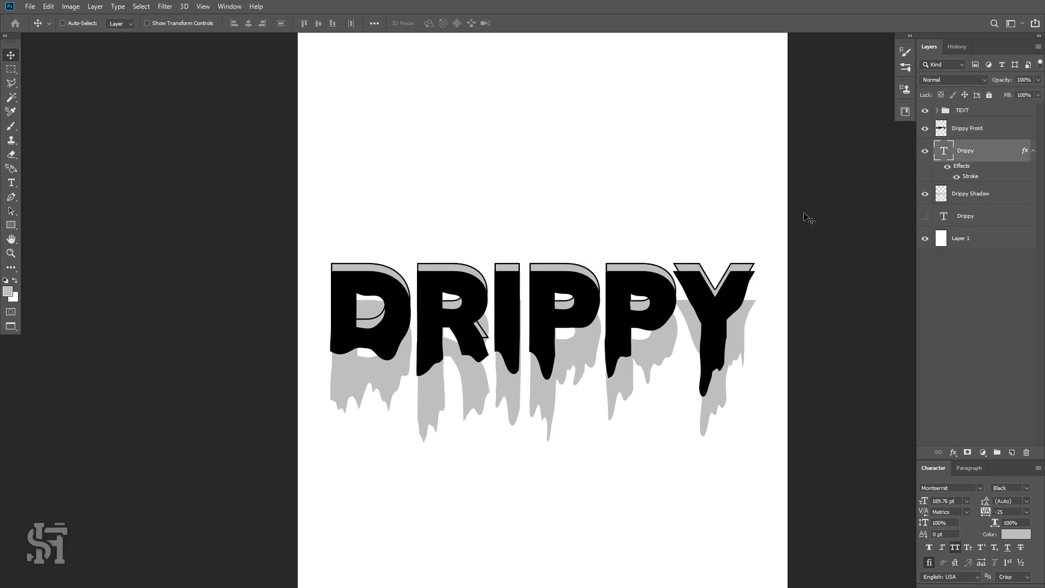
{"action": "key", "text": "Up"}
{"action": "key", "text": "Up"}
{"action": "key", "text": "Up"}
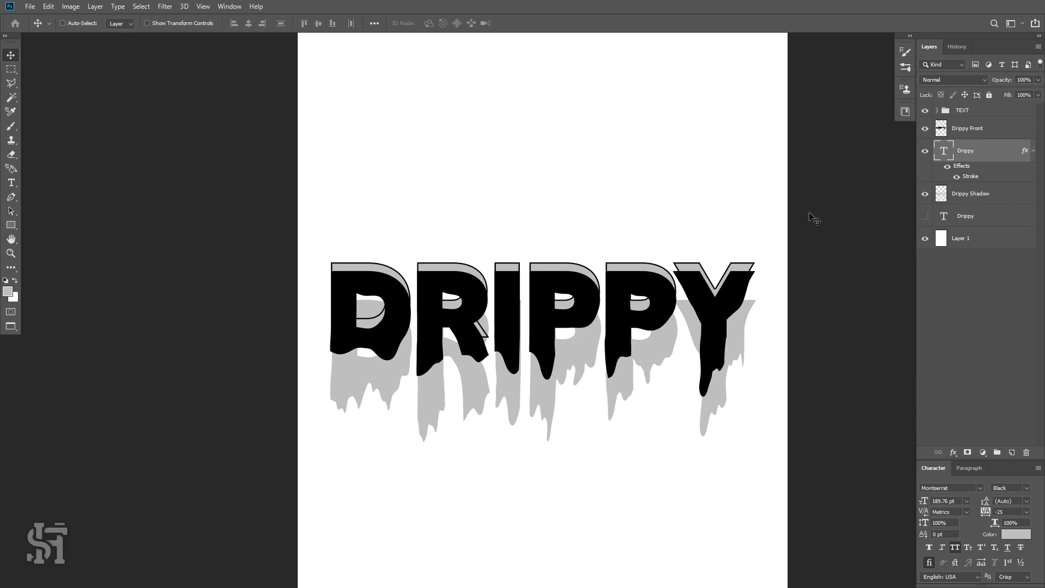
Duplicate the grey outlined text layer, place the copy beneath the original and nudge it down.
{"action": "key", "text": "ctrl+j"}
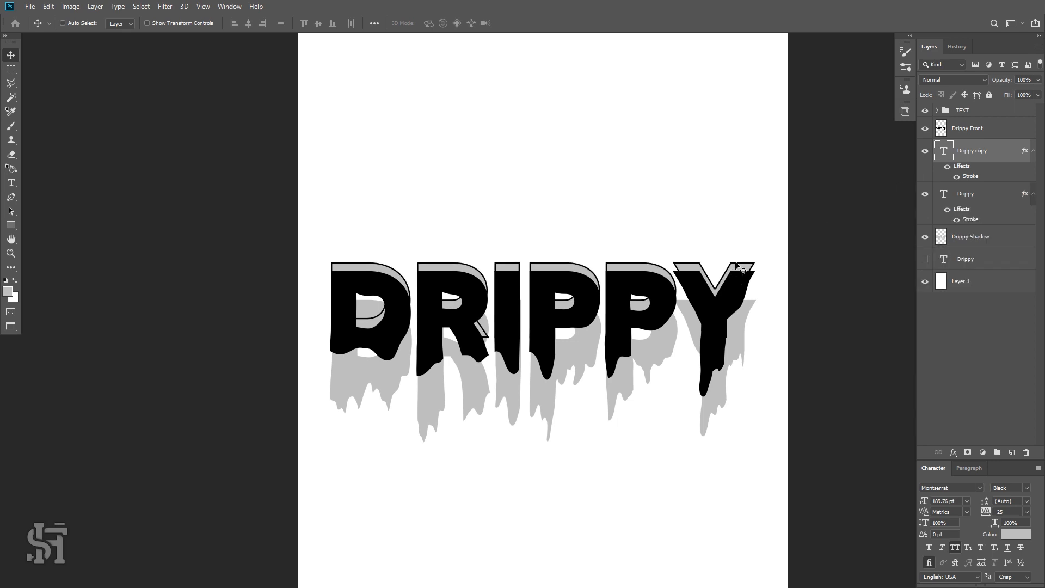
{"action": "left_click_drag", "start_coordinate": [736, 262], "coordinate": [738, 251]}
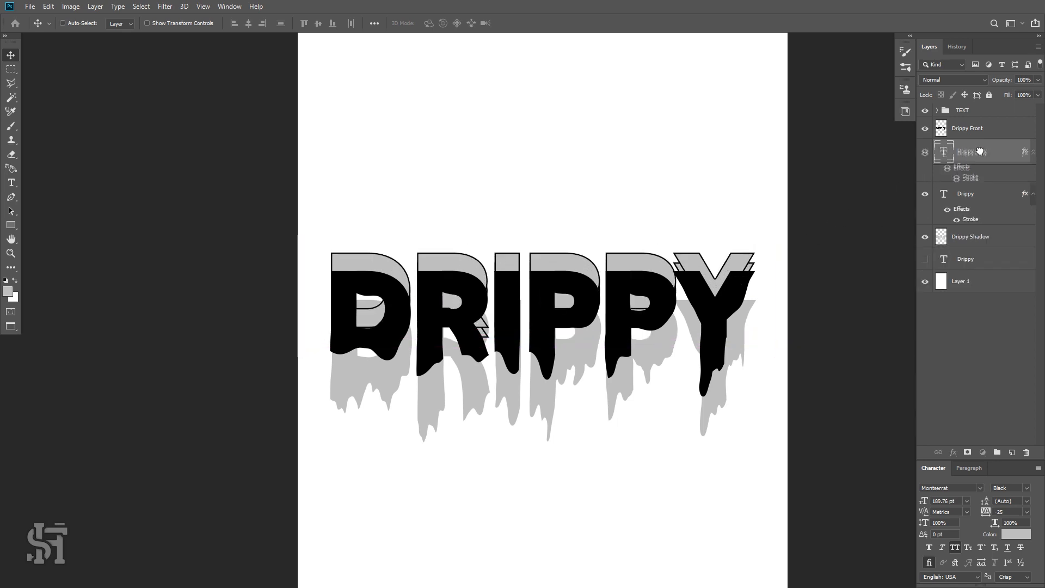
{"action": "left_click_drag", "start_coordinate": [975, 153], "coordinate": [978, 215]}
{"action": "key", "text": "Down"}
{"action": "key", "text": "Down"}
{"action": "key", "text": "Down"}
{"action": "key", "text": "Down"}
{"action": "key", "text": "Down"}
{"action": "key", "text": "Down"}
{"action": "key", "text": "Down"}
{"action": "key", "text": "Down"}
{"action": "key", "text": "Down"}
{"action": "key", "text": "Down"}
{"action": "key", "text": "Down"}
{"action": "key", "text": "Down"}
{"action": "key", "text": "Down"}
{"action": "key", "text": "Down"}
{"action": "key", "text": "Down"}
{"action": "key", "text": "Down"}
{"action": "key", "text": "Down"}
{"action": "key", "text": "Down"}
{"action": "key", "text": "Down"}
{"action": "key", "text": "Down"}
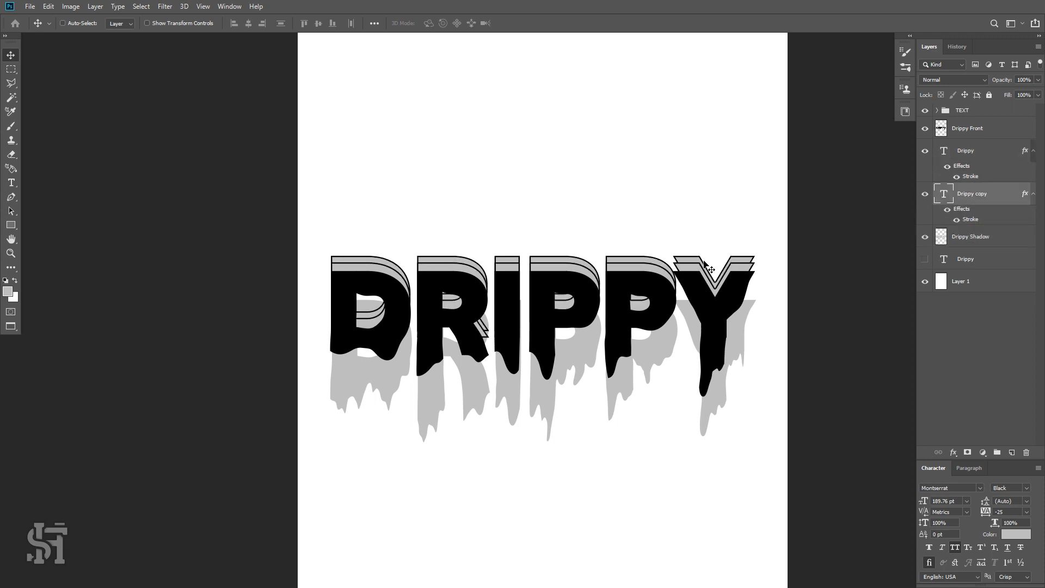
Recolour the duplicated outlined DRIPPY text white.
{"action": "double_click", "coordinate": [708, 267]}
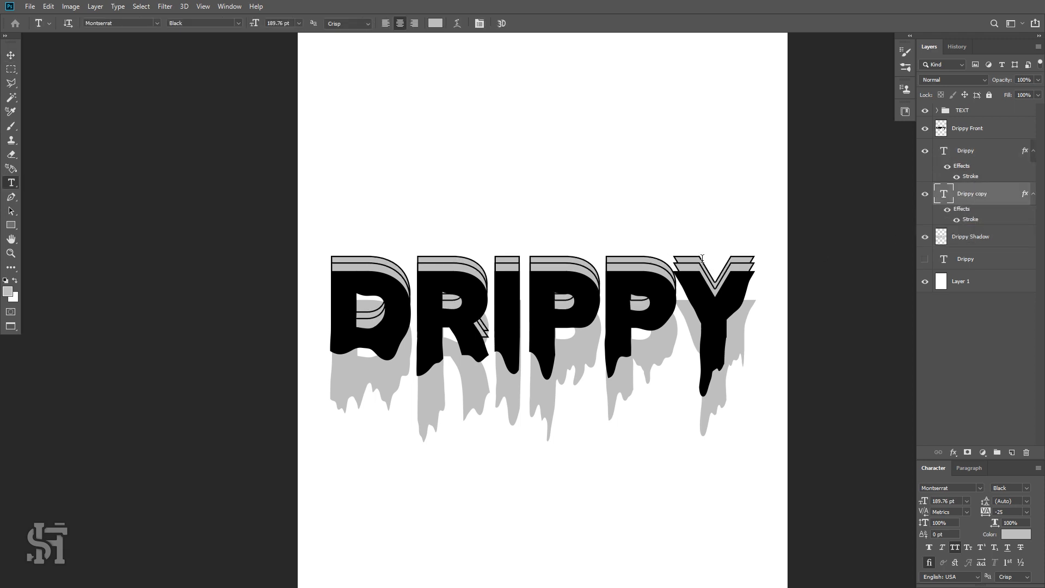
{"action": "left_click", "coordinate": [15, 281]}
{"action": "left_click", "coordinate": [11, 55]}
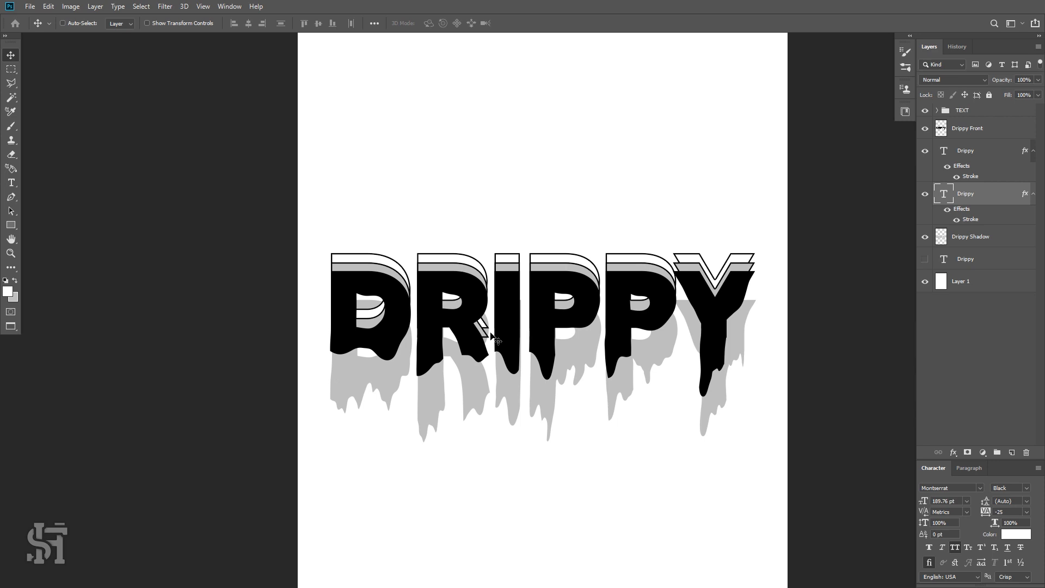
Turn on layer auto-select for the Move tool.
{"action": "left_click", "coordinate": [71, 25]}
{"action": "left_click", "coordinate": [379, 271]}
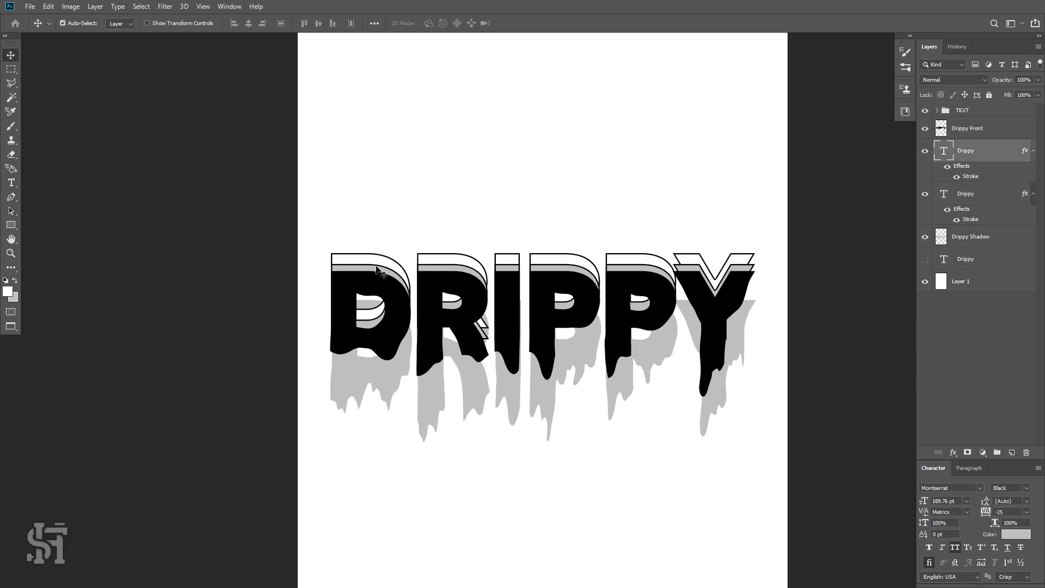
{"action": "left_click", "coordinate": [461, 259]}
{"action": "key", "text": "Down"}
{"action": "key", "text": "Down"}
{"action": "key", "text": "Down"}
{"action": "key", "text": "Down"}
{"action": "key", "text": "Down"}
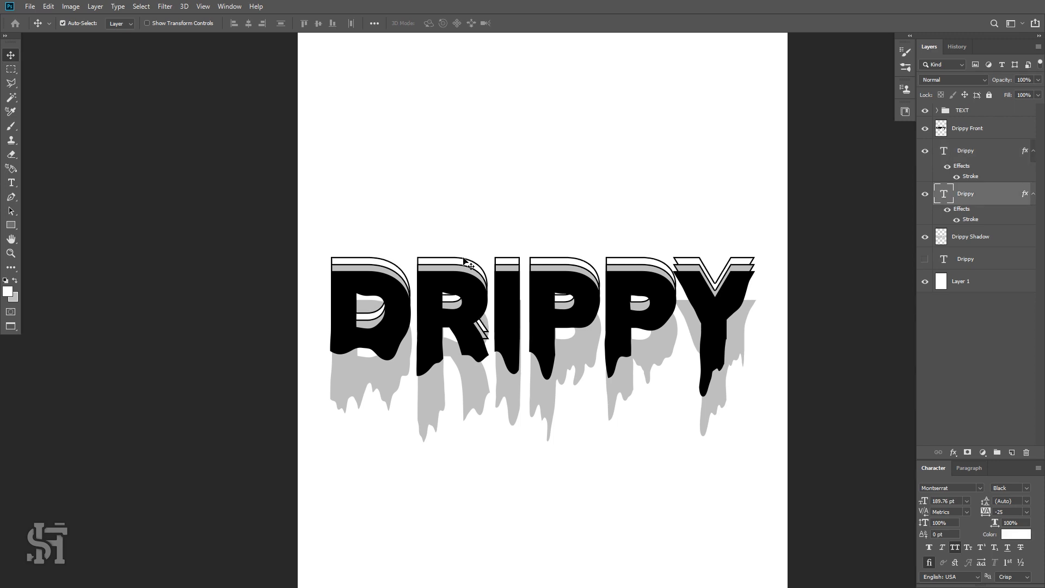
{"action": "key", "text": "Up"}
{"action": "key", "text": "Up"}
{"action": "key", "text": "Up"}
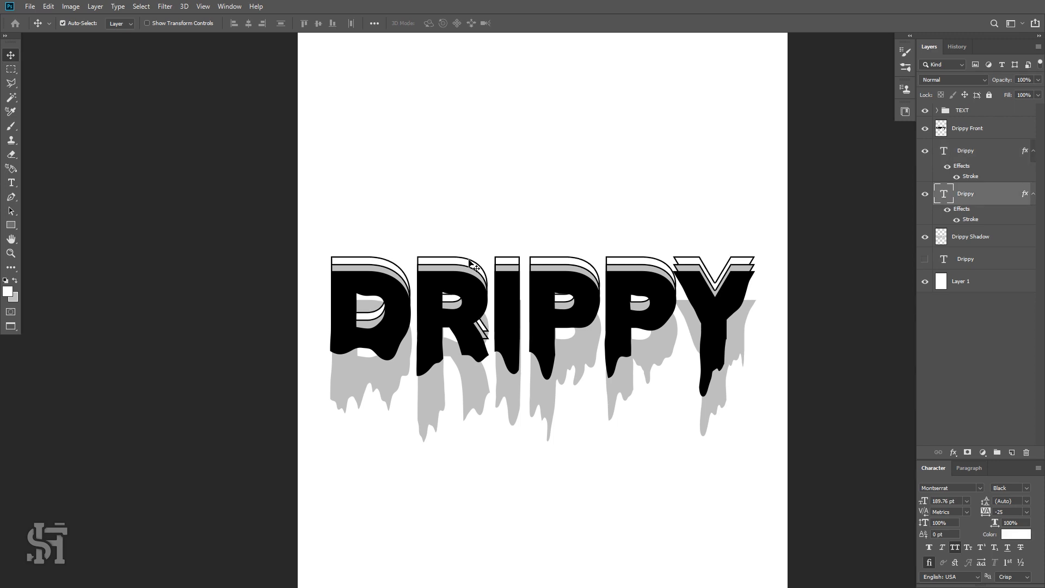
{"action": "left_click", "coordinate": [450, 271]}
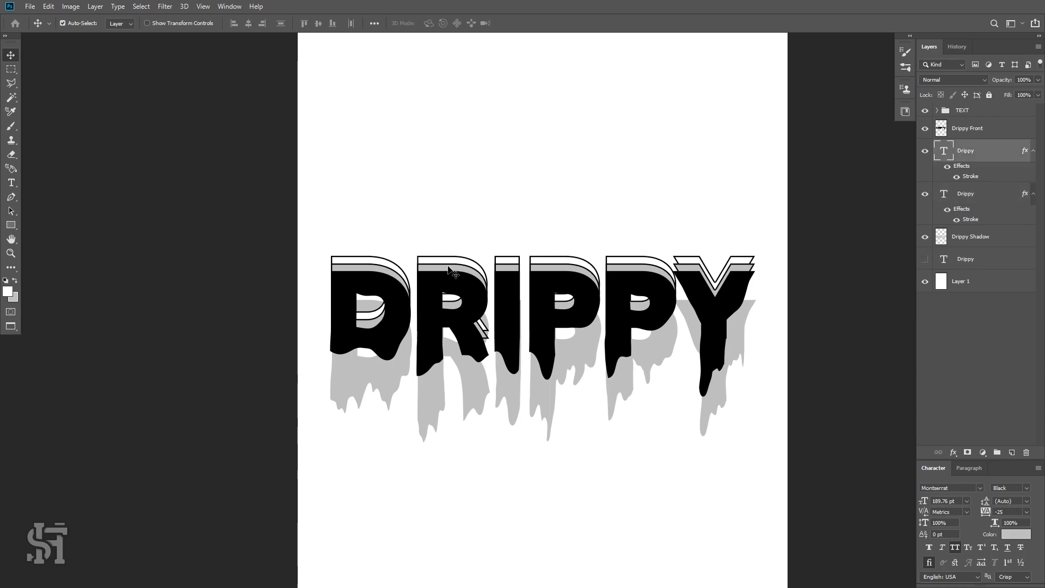
{"action": "key", "text": "z"}
{"action": "mouse_move", "coordinate": [536, 278]}
{"action": "left_mouse_down"}
{"action": "mouse_move", "coordinate": [595, 303]}
{"action": "mouse_move", "coordinate": [501, 287]}
{"action": "mouse_move", "coordinate": [531, 289]}
{"action": "left_mouse_up"}
{"action": "key", "text": "v"}
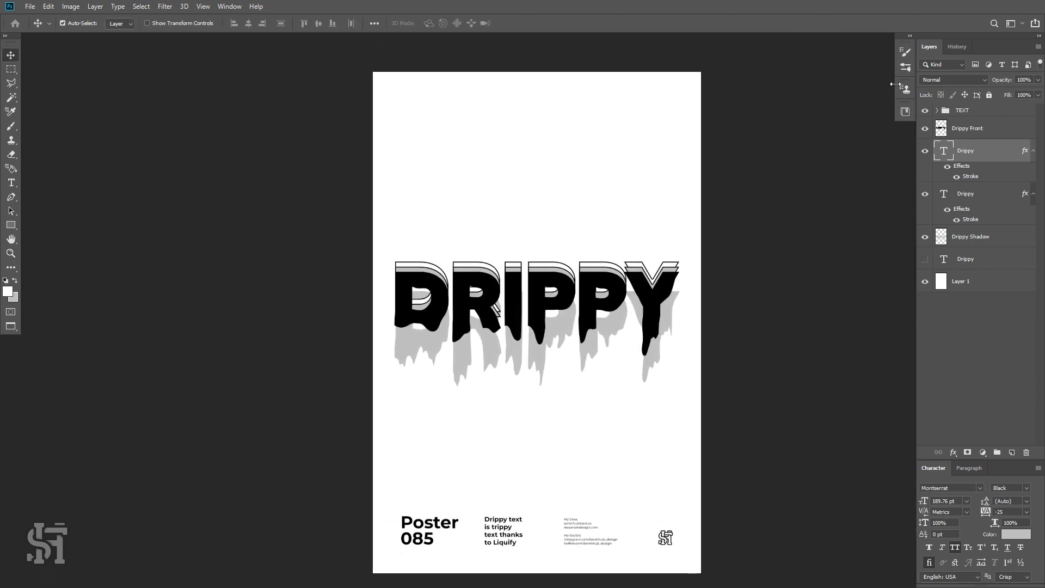
Select all the DRIPPY layers and scale them down slightly with Free Transform.
{"action": "left_click", "coordinate": [969, 132]}
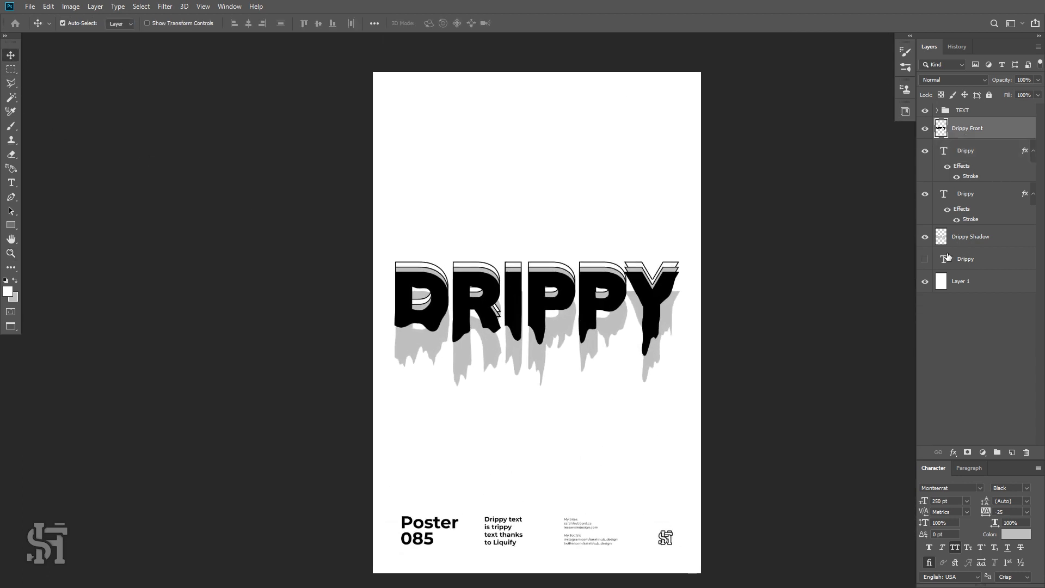
{"action": "left_click", "coordinate": [967, 260], "text": "shift"}
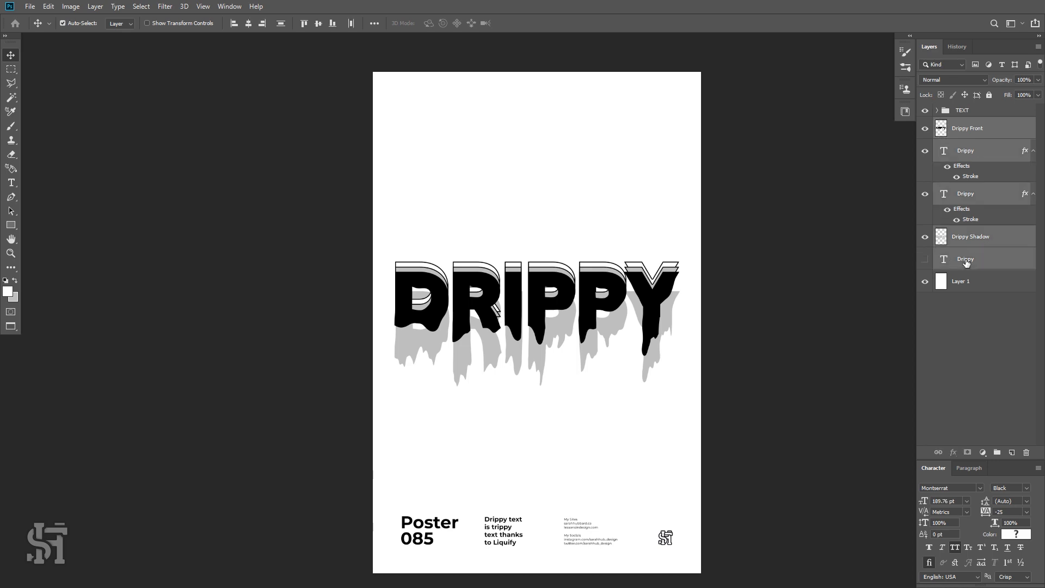
{"action": "key", "text": "ctrl+t"}
{"action": "left_click_drag", "start_coordinate": [694, 258], "coordinate": [674, 264]}
{"action": "key", "text": "Return"}
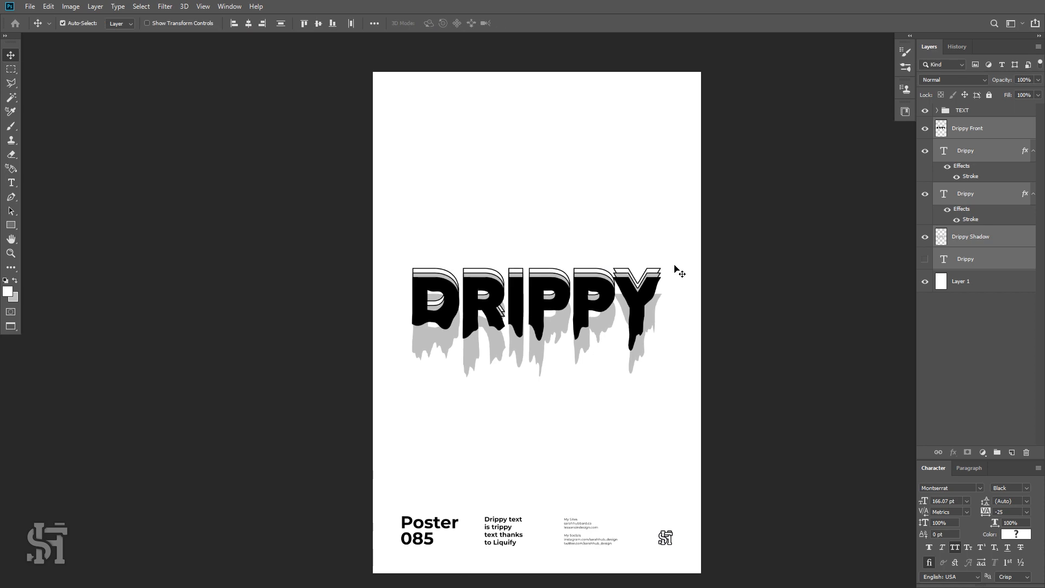
Zoom in to inspect the stacked outlines around the R letter.
{"action": "key", "text": "z"}
{"action": "left_click", "coordinate": [485, 297]}
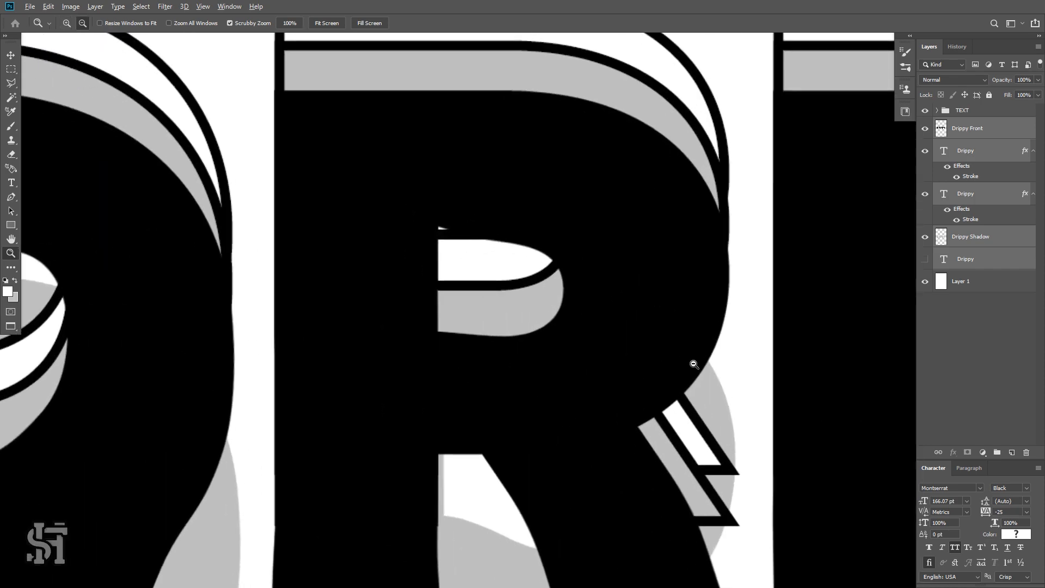
{"action": "left_click", "coordinate": [694, 363], "text": "alt"}
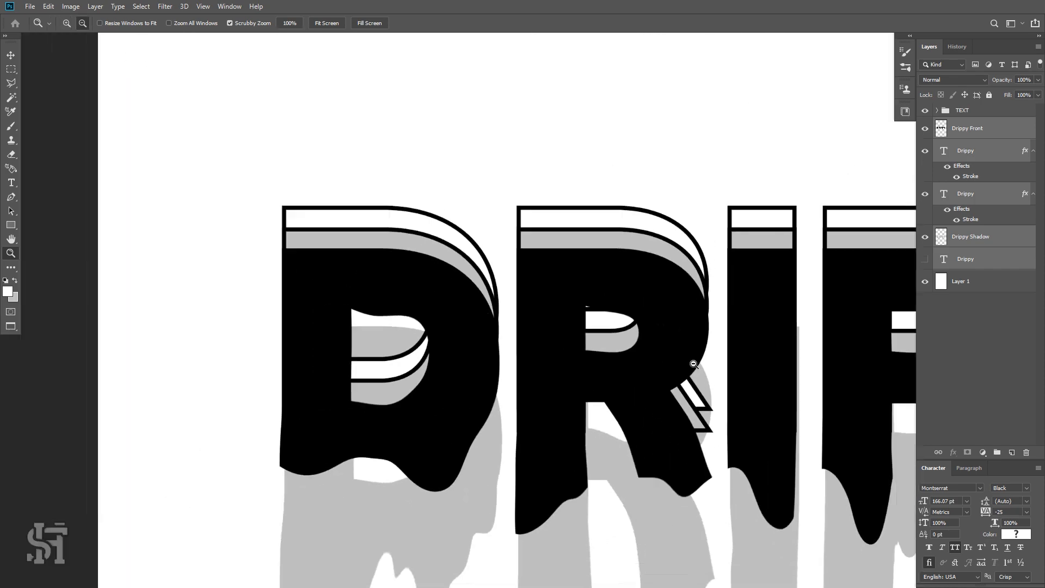
{"action": "left_click", "coordinate": [694, 365], "text": "alt"}
{"action": "left_click", "coordinate": [708, 401], "text": "alt"}
{"action": "key", "text": "space"}
{"action": "left_click_drag", "start_coordinate": [723, 408], "coordinate": [477, 357]}
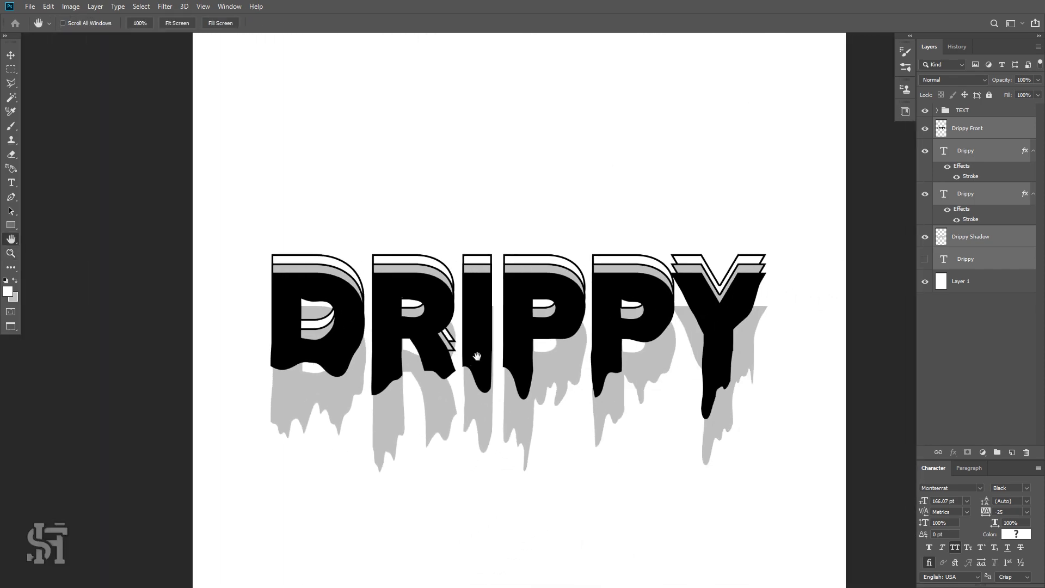
{"action": "left_click", "coordinate": [11, 56]}
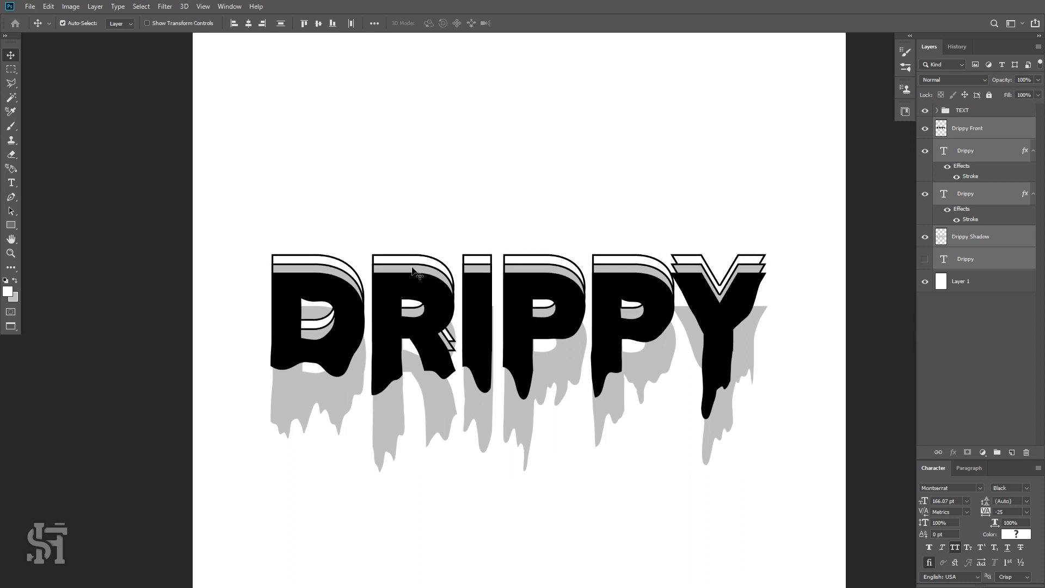
{"action": "left_click", "coordinate": [900, 244]}
{"action": "left_click", "coordinate": [978, 237]}
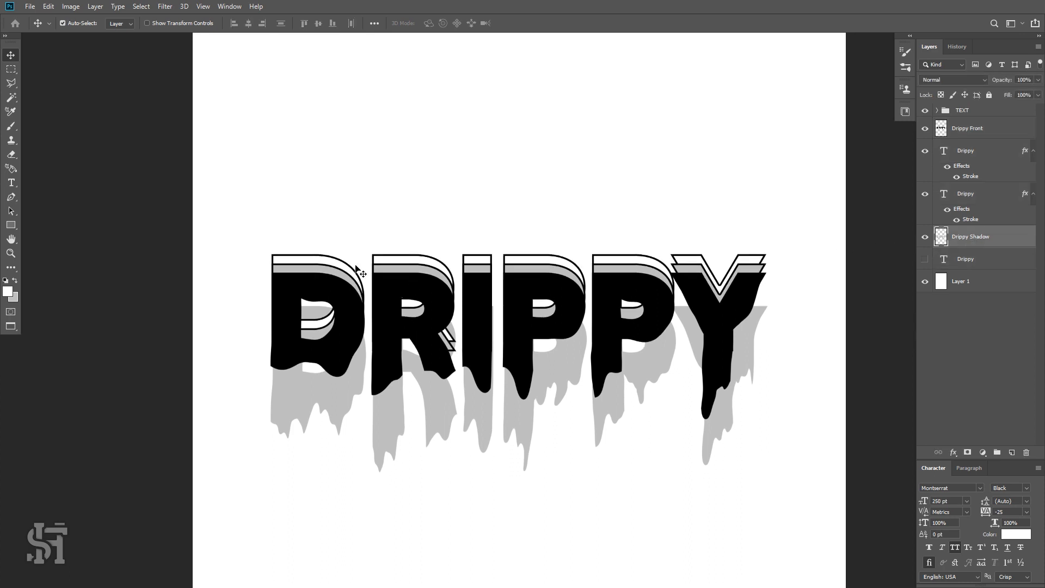
{"action": "left_click", "coordinate": [418, 268]}
{"action": "left_click", "coordinate": [411, 260]}
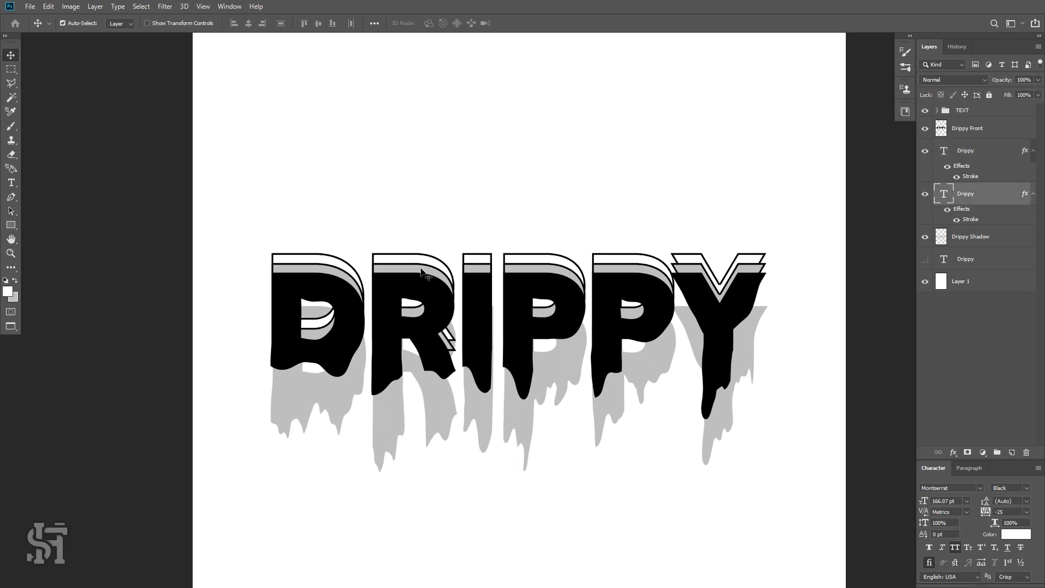
{"action": "left_click", "coordinate": [422, 269]}
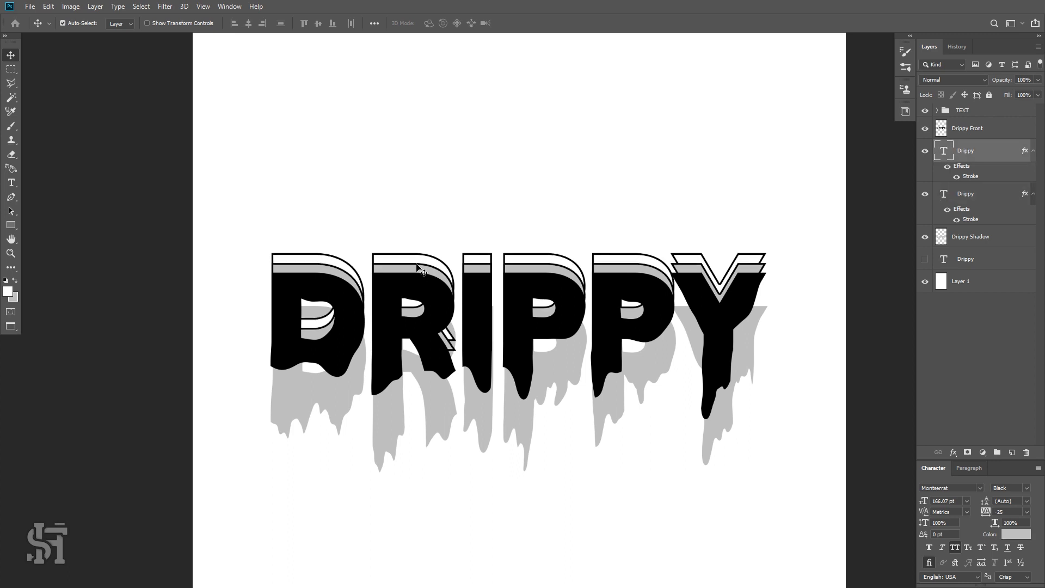
{"action": "left_click", "coordinate": [418, 258]}
{"action": "key", "text": "Up"}
{"action": "key", "text": "Up"}
{"action": "key", "text": "Up"}
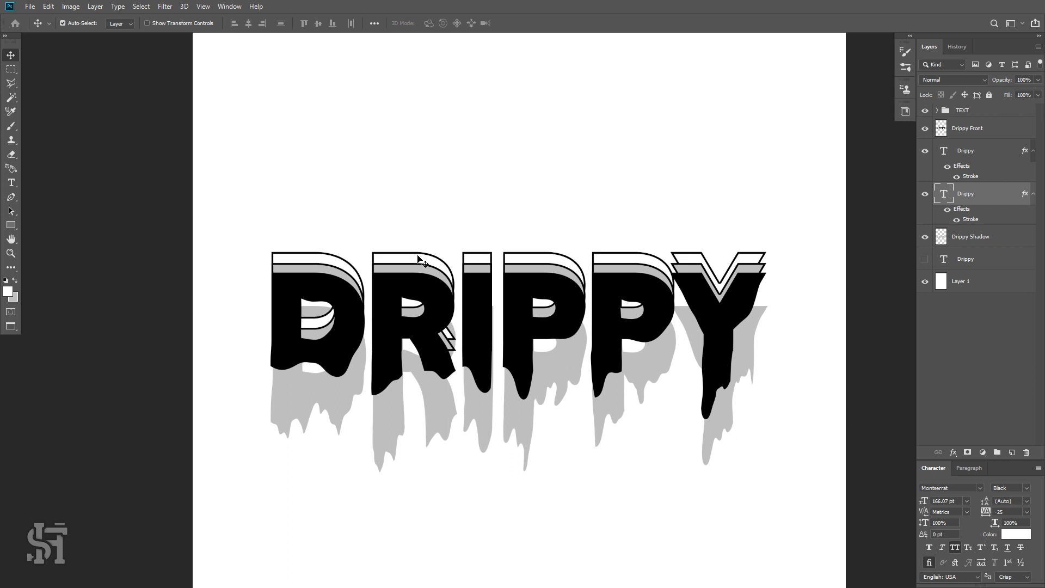
{"action": "key", "text": "Down"}
{"action": "key", "text": "Down"}
{"action": "key", "text": "Down"}
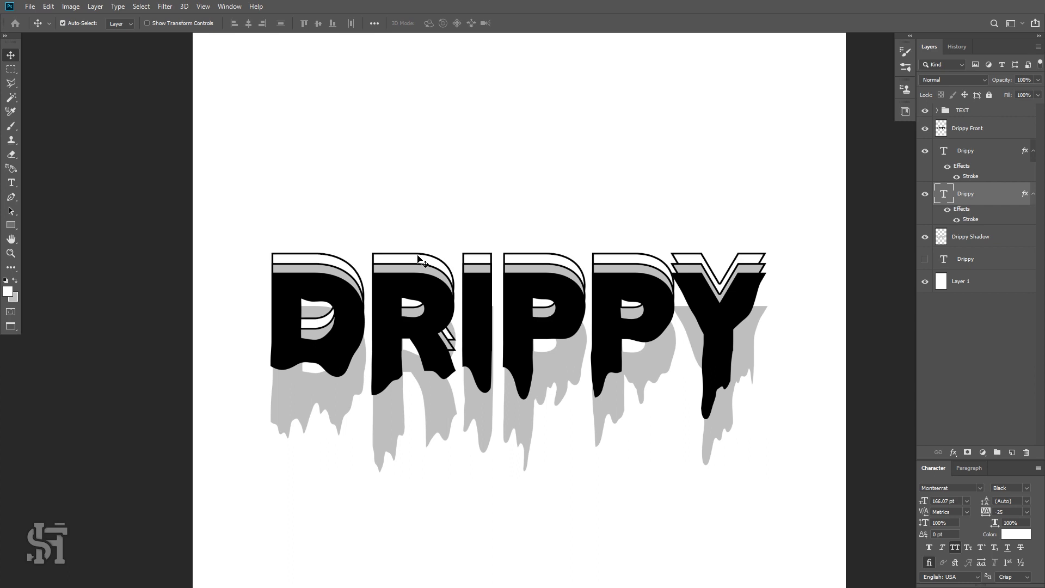
Zoom in and inspect the stacked outlines and drips around the R, I and P letters.
{"action": "key", "text": "z"}
{"action": "left_click_drag", "start_coordinate": [513, 296], "coordinate": [502, 339]}
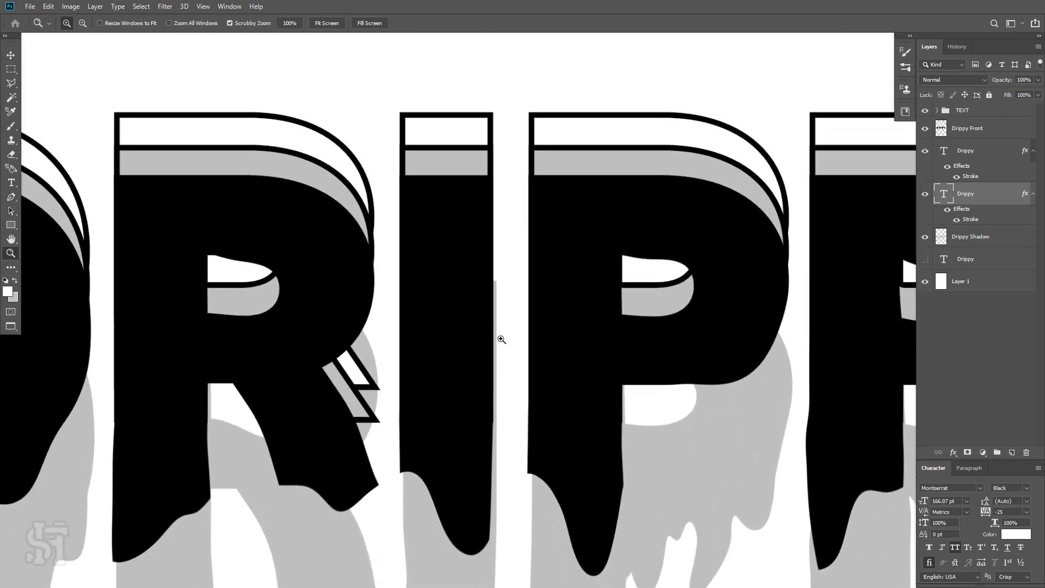
{"action": "scroll", "coordinate": [492, 439], "scroll_direction": "down", "scroll_amount": 5}
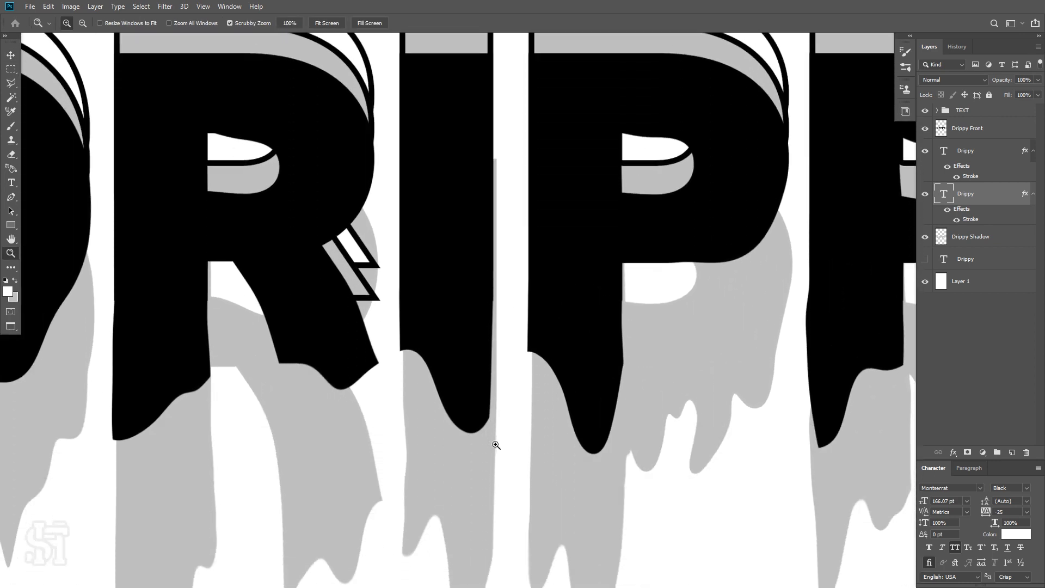
{"action": "scroll", "coordinate": [496, 445], "scroll_direction": "up", "scroll_amount": 4}
{"action": "scroll", "coordinate": [502, 404], "scroll_direction": "down", "scroll_amount": 1}
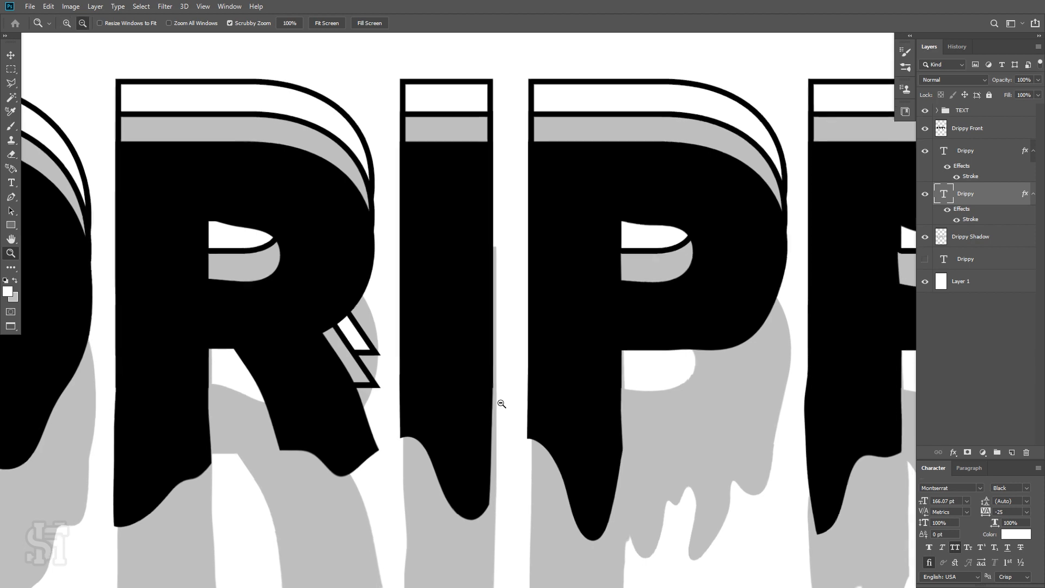
{"action": "scroll", "coordinate": [502, 404], "scroll_direction": "down", "scroll_amount": 3}
{"action": "left_click", "coordinate": [10, 56]}
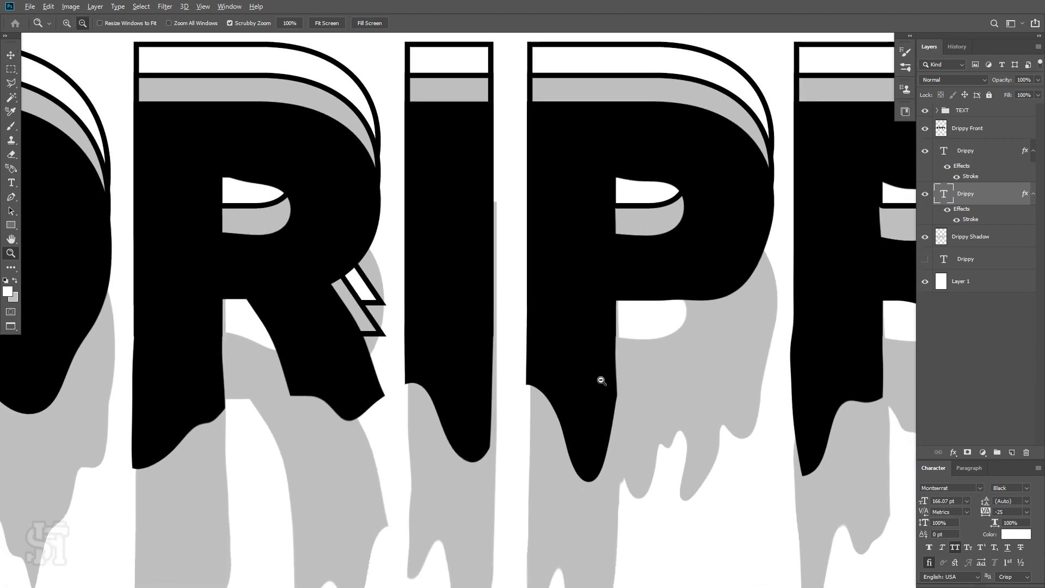
{"action": "scroll", "coordinate": [602, 380], "scroll_direction": "down", "scroll_amount": 5}
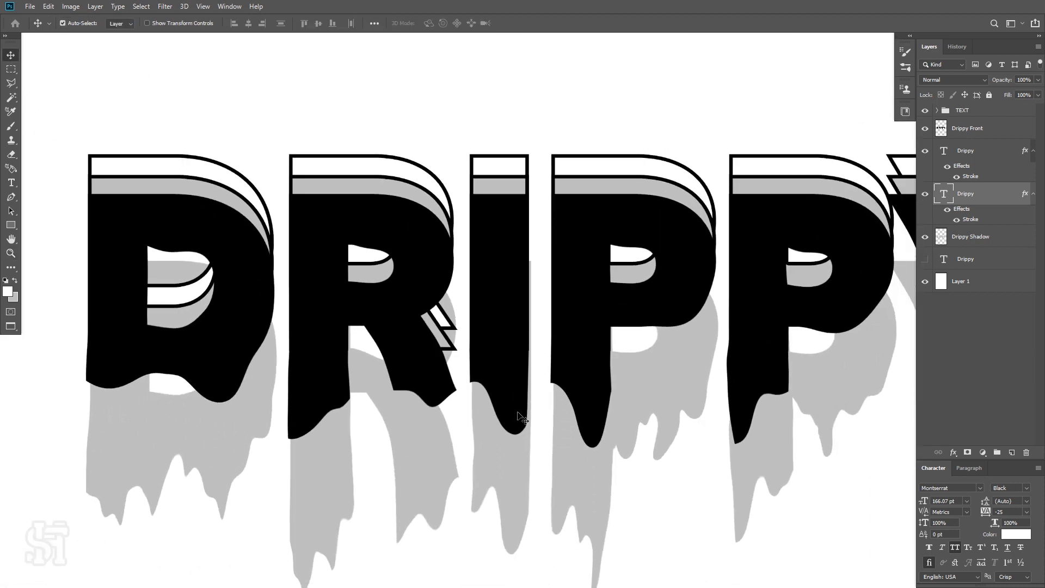
Select the shadow beneath the I with a marquee and nudge it three pixels left using Free Transform.
{"action": "left_click", "coordinate": [503, 477]}
{"action": "left_click", "coordinate": [11, 70]}
{"action": "scroll", "coordinate": [475, 206], "scroll_direction": "down", "scroll_amount": 1}
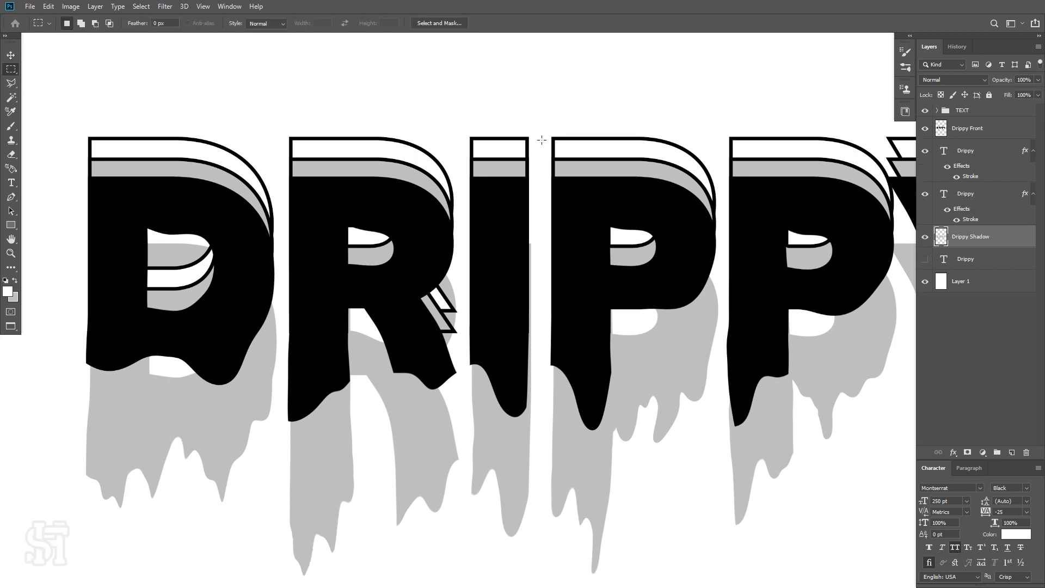
{"action": "left_click_drag", "start_coordinate": [543, 130], "coordinate": [464, 542]}
{"action": "left_click", "coordinate": [926, 237]}
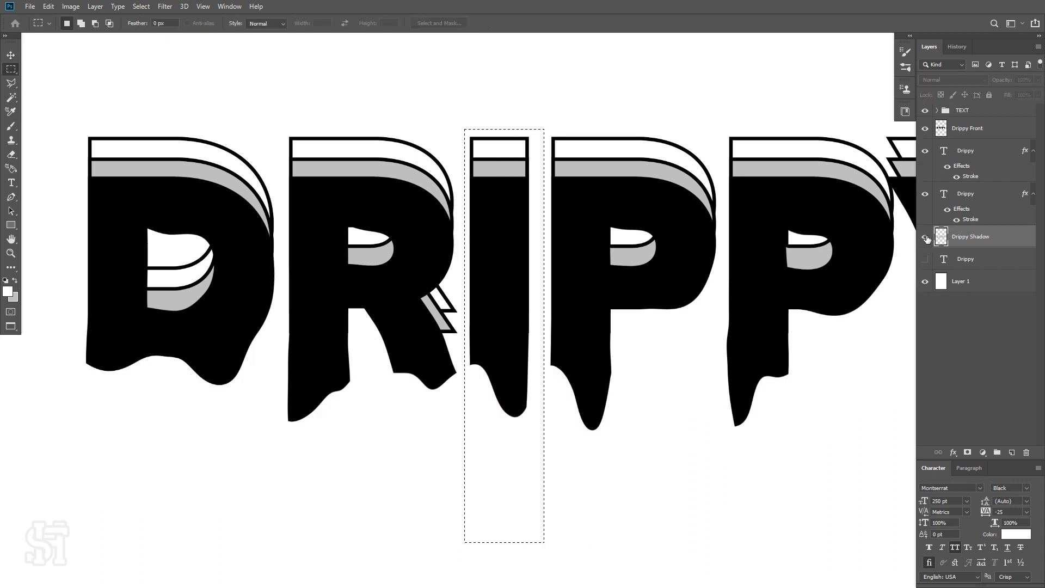
{"action": "left_click", "coordinate": [926, 237]}
{"action": "key", "text": "ctrl+t"}
{"action": "key", "text": "Left"}
{"action": "key", "text": "Left"}
{"action": "key", "text": "Left"}
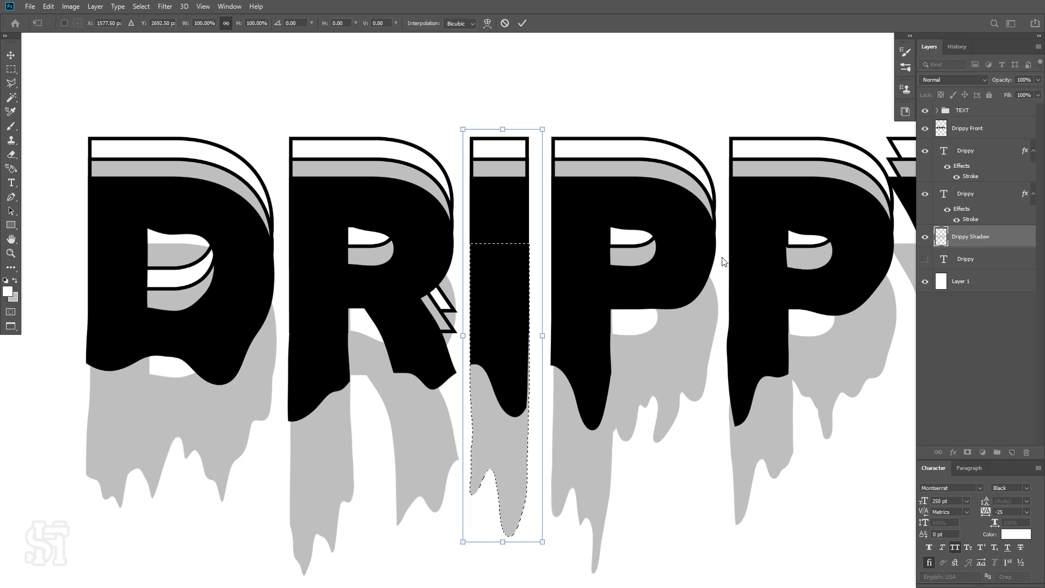
{"action": "key", "text": "Return"}
{"action": "key", "text": "ctrl+d"}
Zoom in on the lettering, then fit the whole poster on screen to review the headline.
{"action": "key", "text": "z"}
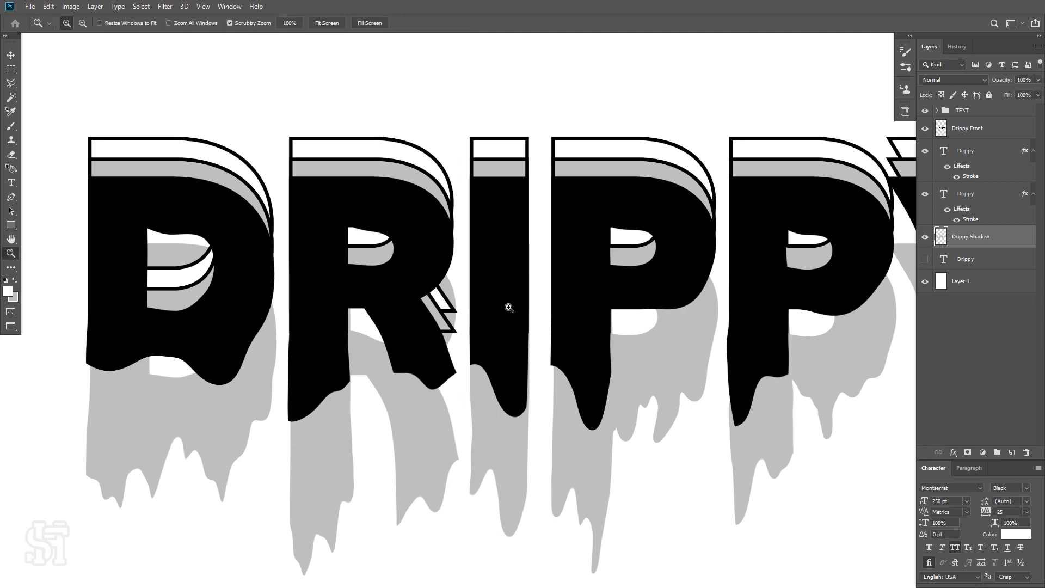
{"action": "left_click_drag", "start_coordinate": [507, 303], "coordinate": [624, 360]}
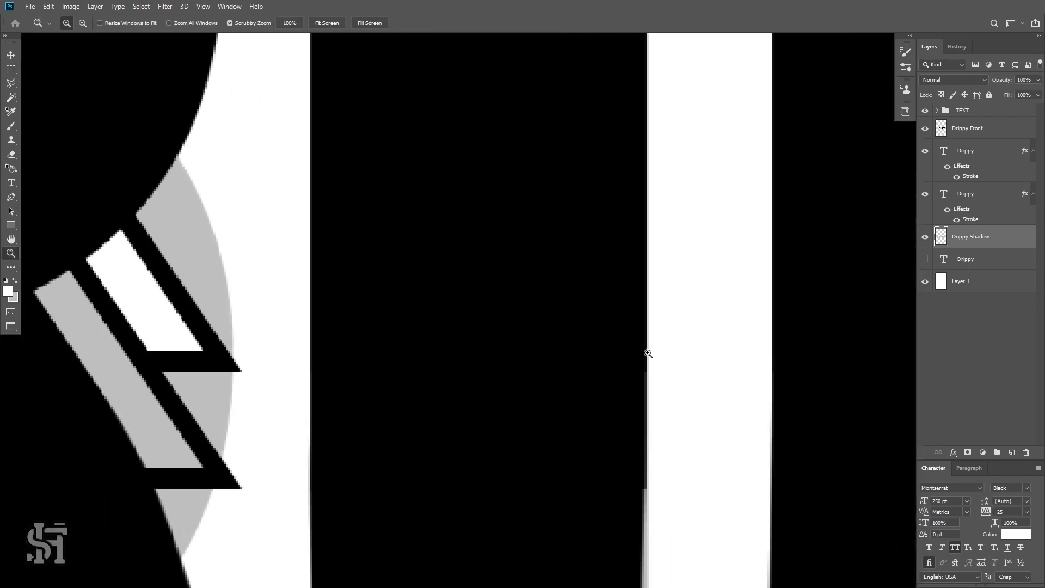
{"action": "key", "text": "ctrl+0"}
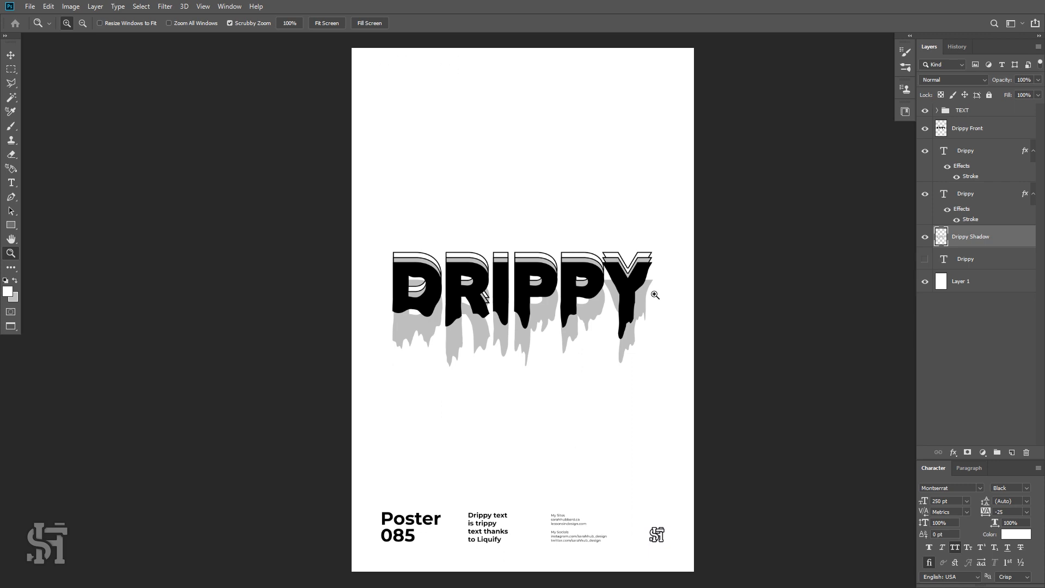
{"action": "left_click", "coordinate": [576, 296]}
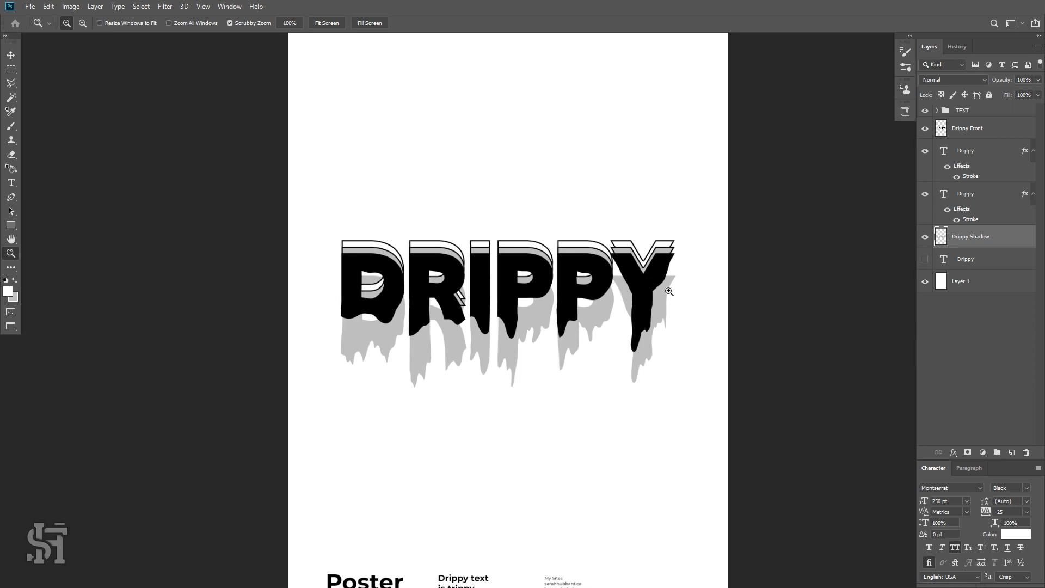
{"action": "left_click", "coordinate": [554, 318], "text": "alt"}
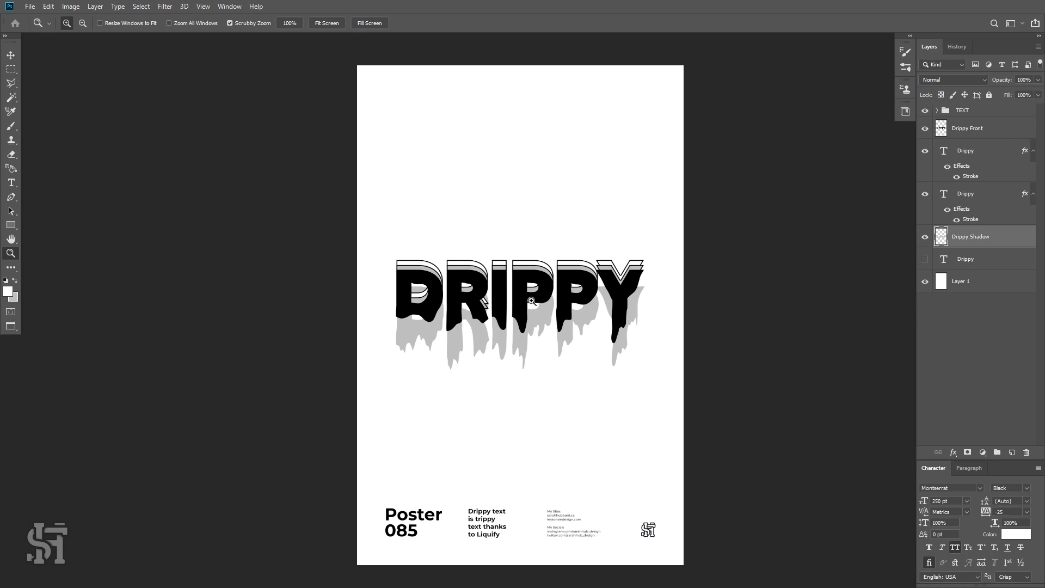
Darken the background layer slightly with Hue/Saturation, setting Lightness to -5.
{"action": "left_click", "coordinate": [942, 287]}
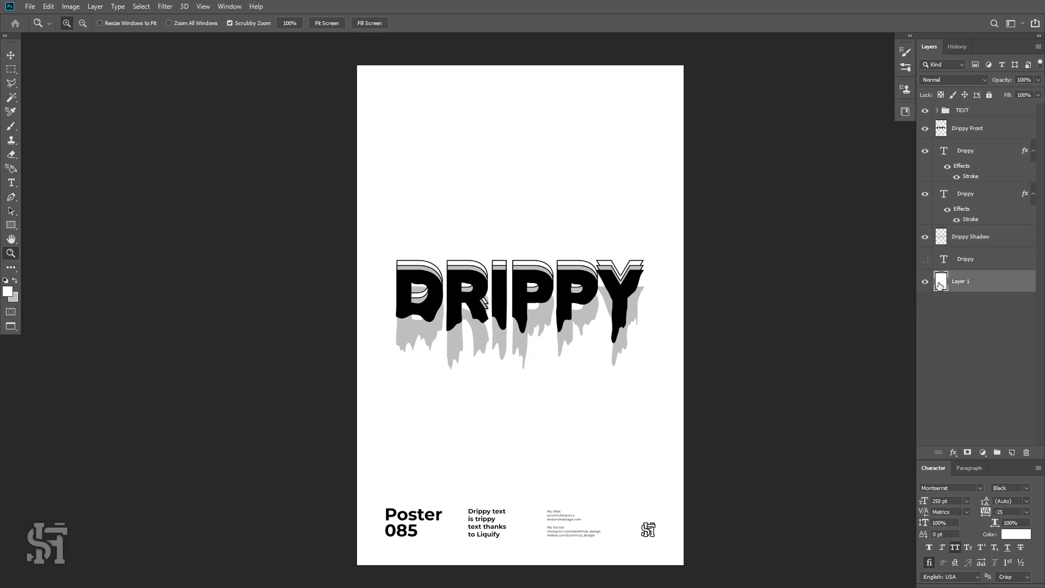
{"action": "left_click", "coordinate": [925, 281]}
{"action": "left_click", "coordinate": [8, 292]}
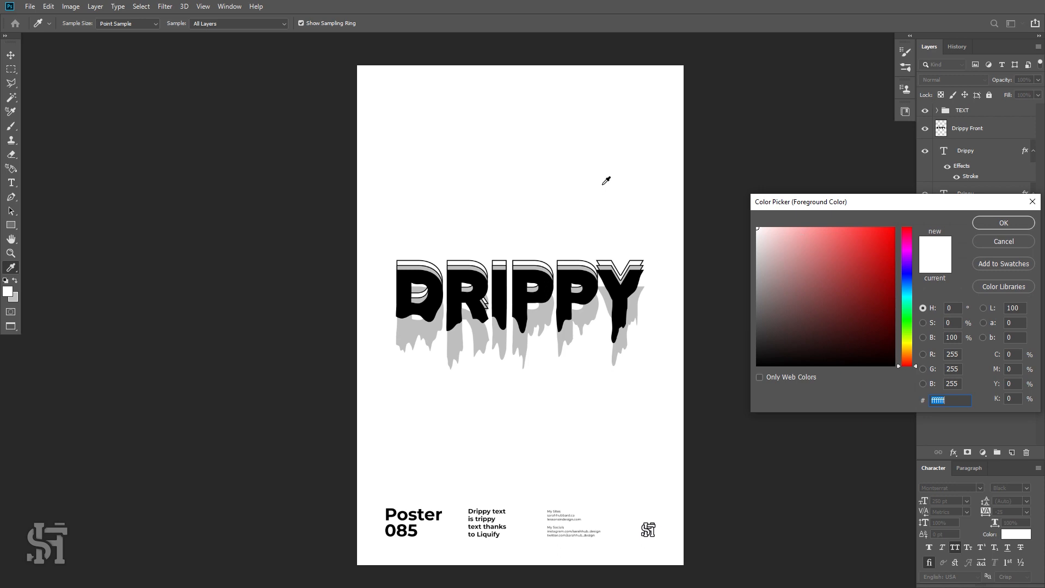
{"action": "left_click", "coordinate": [996, 245]}
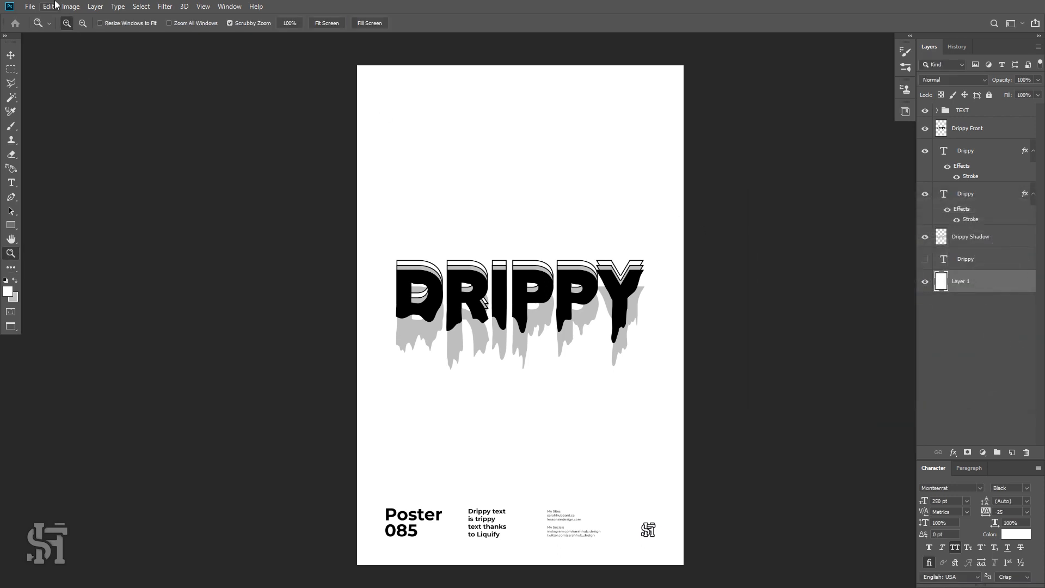
{"action": "left_click", "coordinate": [71, 6]}
{"action": "mouse_move", "coordinate": [94, 35]}
{"action": "left_click", "coordinate": [207, 93]}
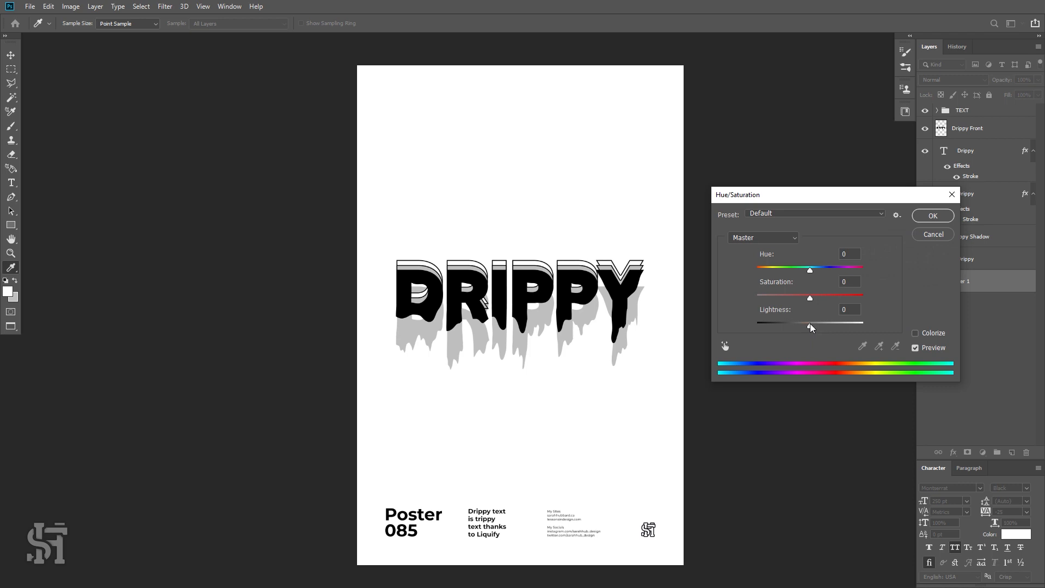
{"action": "left_click_drag", "start_coordinate": [810, 323], "coordinate": [808, 324]}
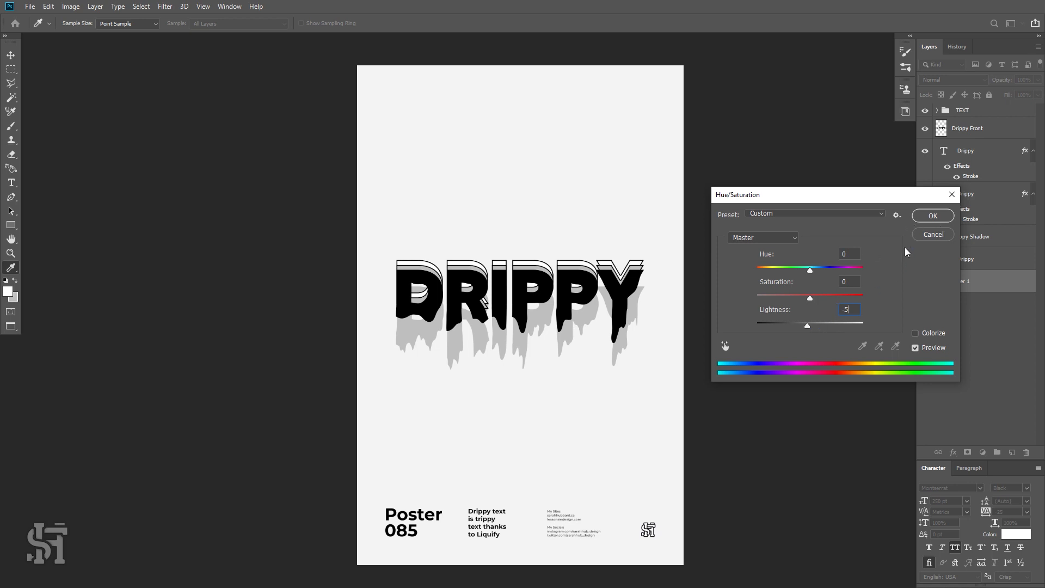
{"action": "left_click", "coordinate": [915, 216]}
Zoom in, select the lower outlined DRIPPY text and reapply its colour through the colour picker.
{"action": "key", "text": "z"}
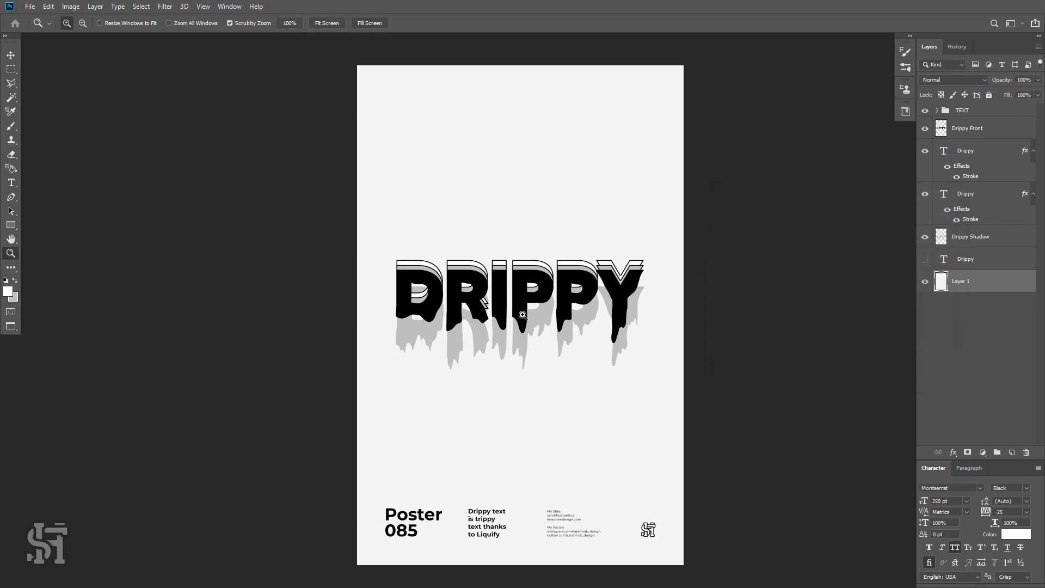
{"action": "left_click_drag", "start_coordinate": [520, 260], "coordinate": [546, 290]}
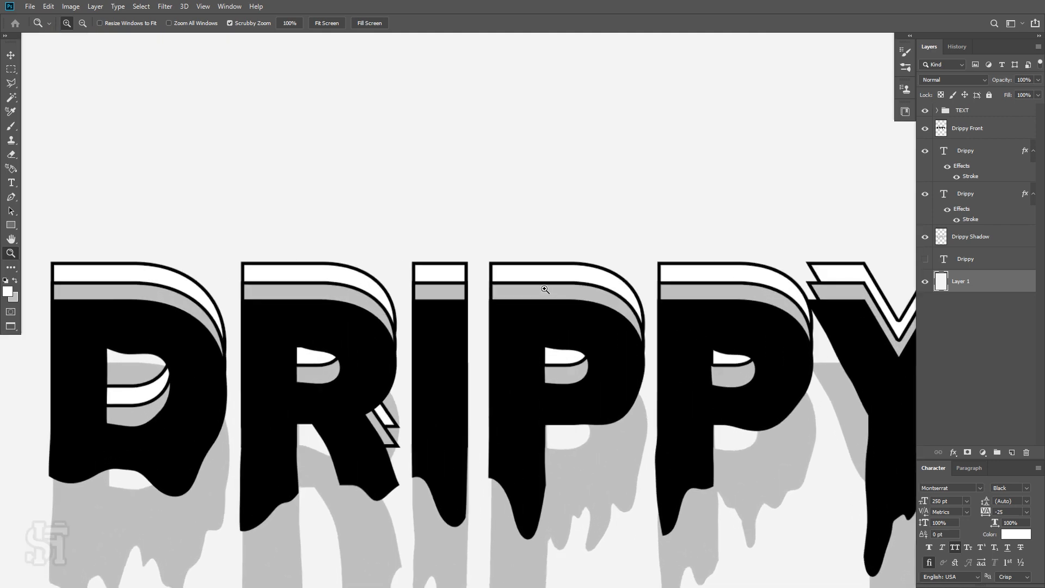
{"action": "key", "text": "t"}
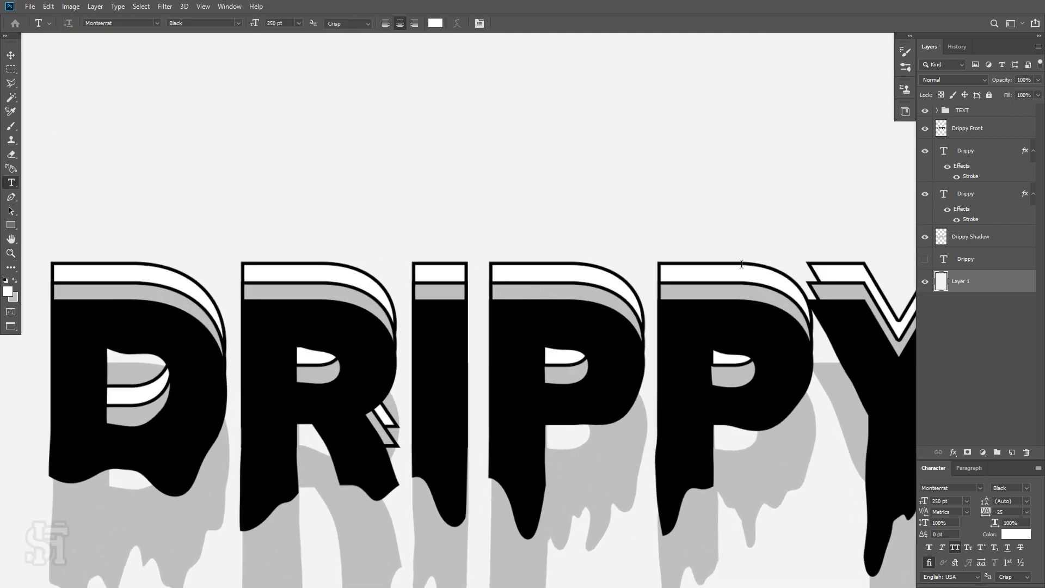
{"action": "left_click", "coordinate": [944, 195]}
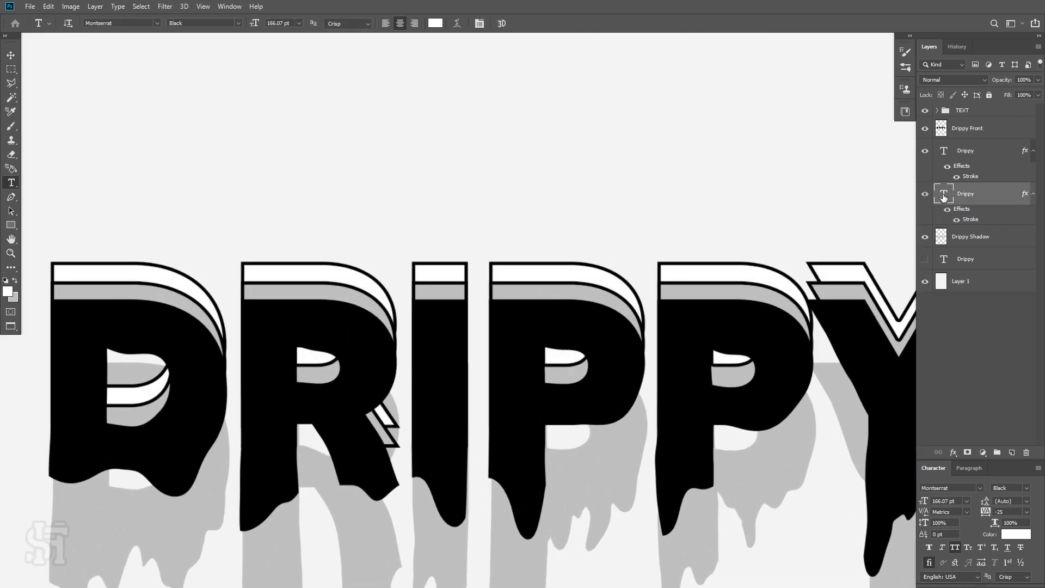
{"action": "double_click", "coordinate": [947, 196]}
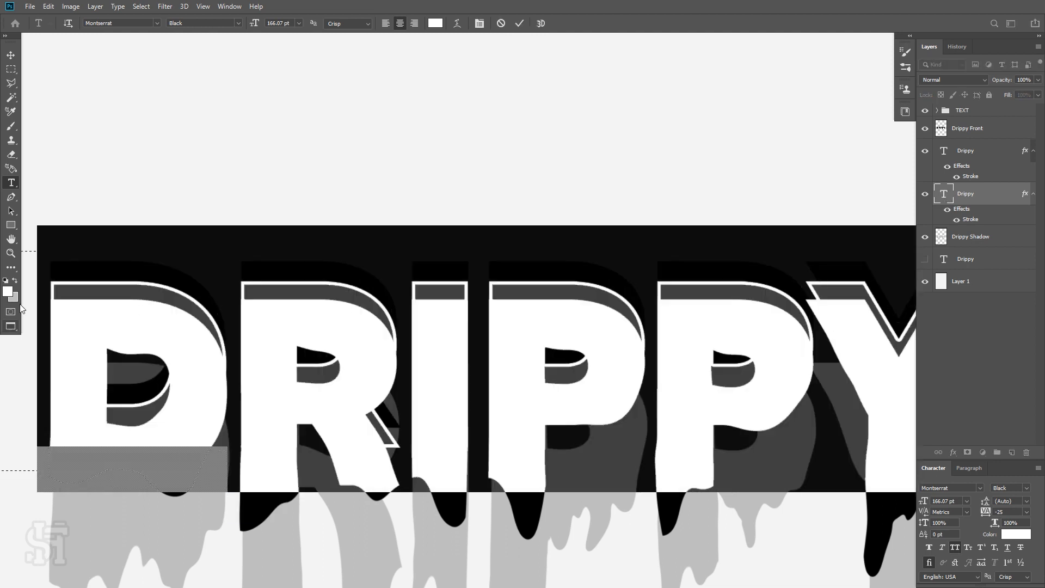
{"action": "left_click", "coordinate": [8, 291]}
{"action": "left_click", "coordinate": [1004, 223]}
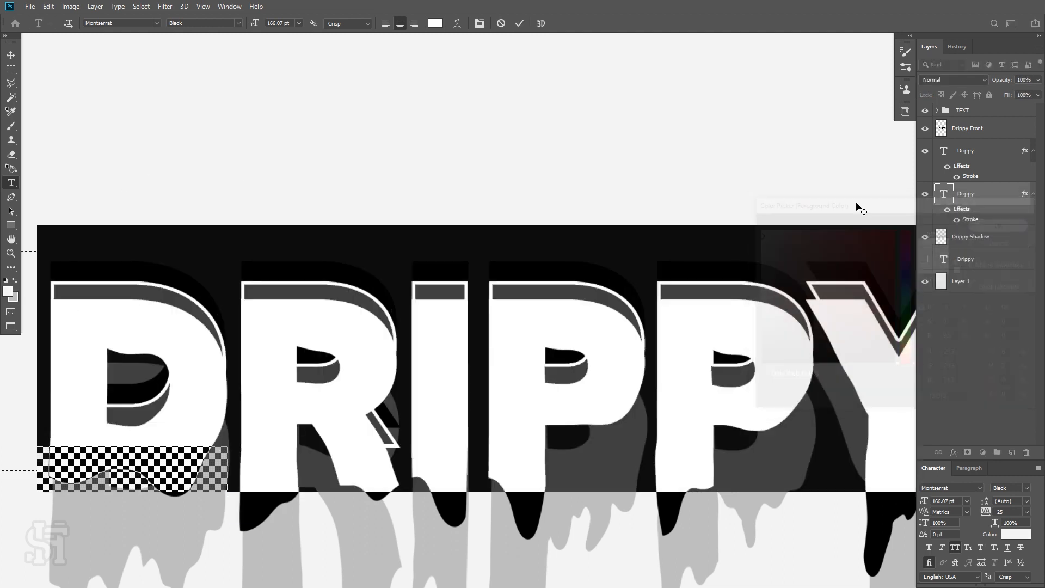
{"action": "left_click", "coordinate": [11, 55]}
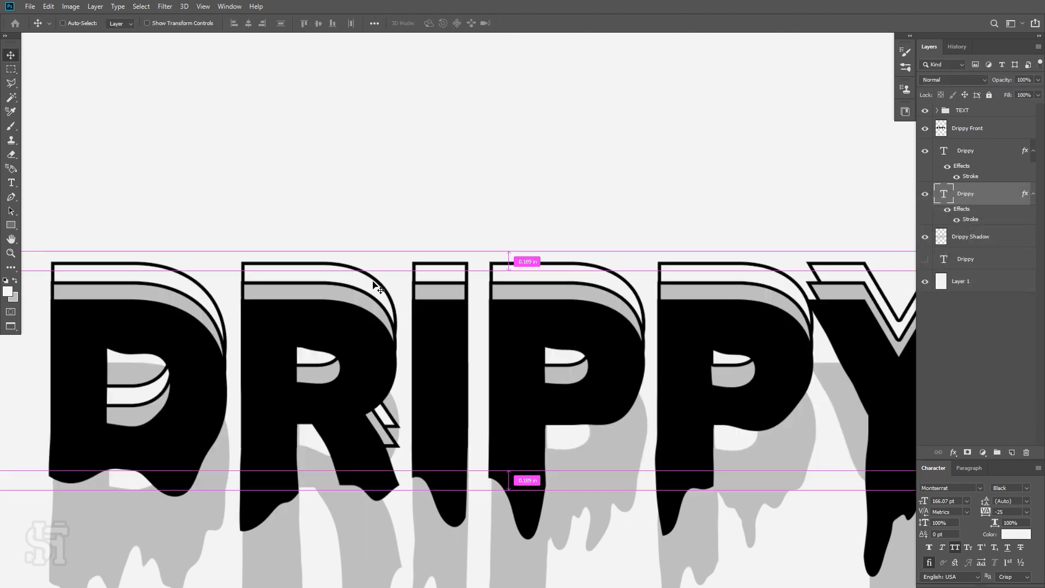
{"action": "key", "text": "ctrl+0"}
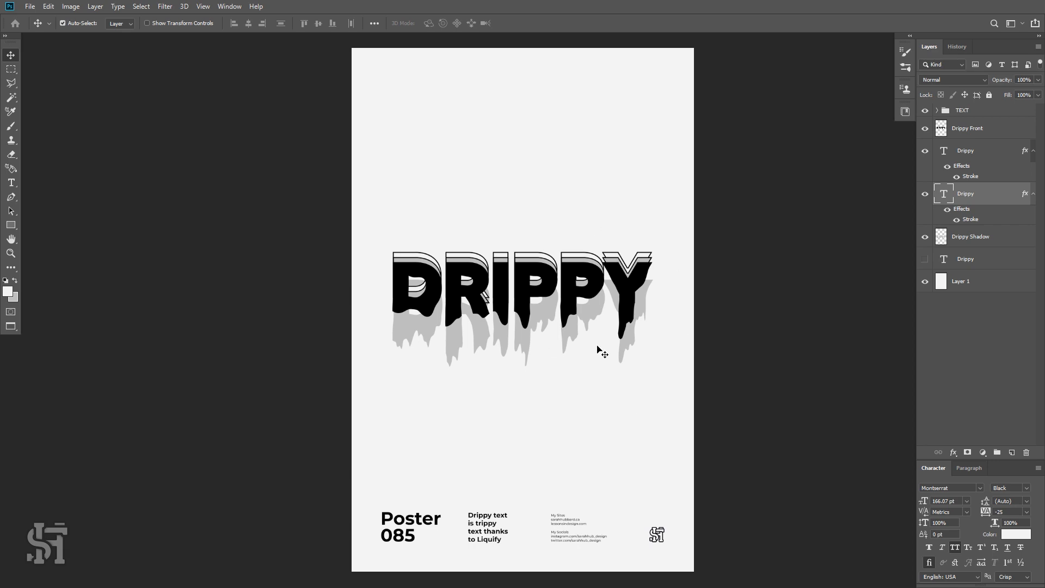
Group all the DRIPPY layers into a folder named Drippy.
{"action": "left_click", "coordinate": [953, 130]}
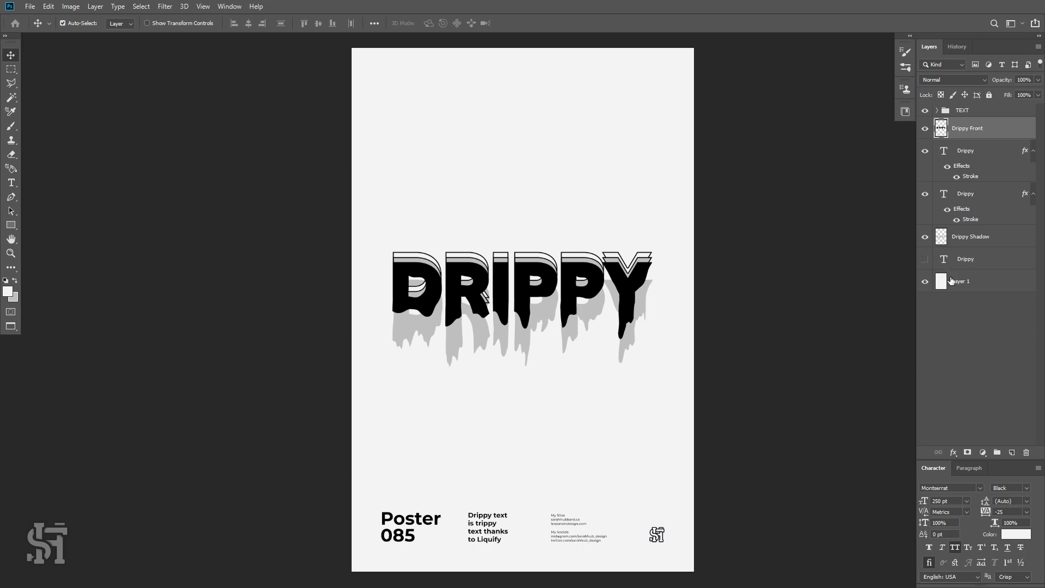
{"action": "left_click", "coordinate": [970, 266], "text": "shift"}
{"action": "left_click", "coordinate": [997, 453]}
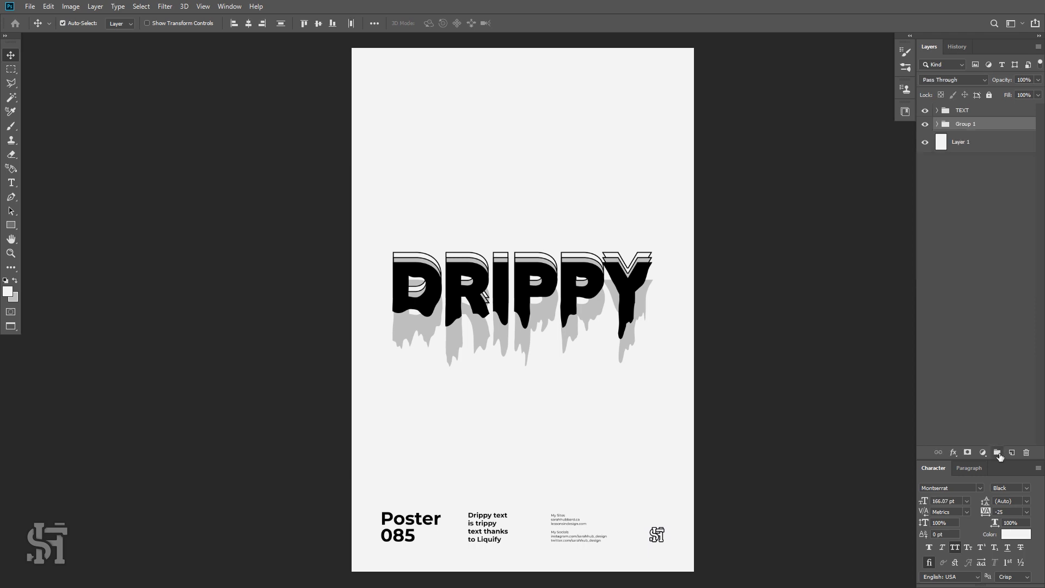
{"action": "double_click", "coordinate": [968, 124]}
{"action": "type", "text": "Dr"}
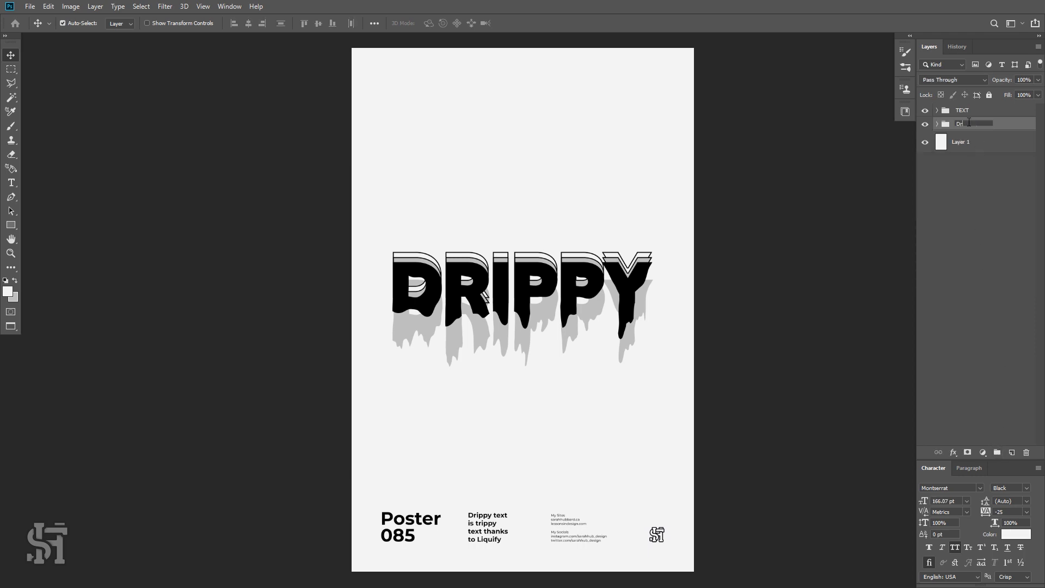
{"action": "type", "text": "ippy"}
Create another new group and name it Drip Dots.
{"action": "left_click", "coordinate": [998, 452]}
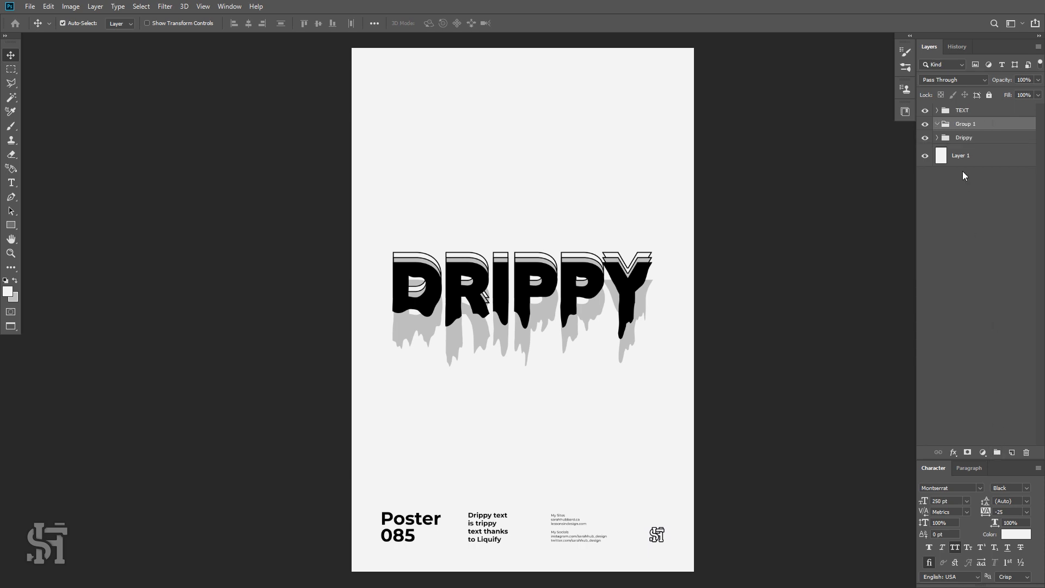
{"action": "double_click", "coordinate": [964, 125]}
{"action": "type", "text": "Drip Dots"}
{"action": "key", "text": "Return"}
Sample black from the lettering and add a new layer for painting with the Brush tool.
{"action": "left_click", "coordinate": [430, 300]}
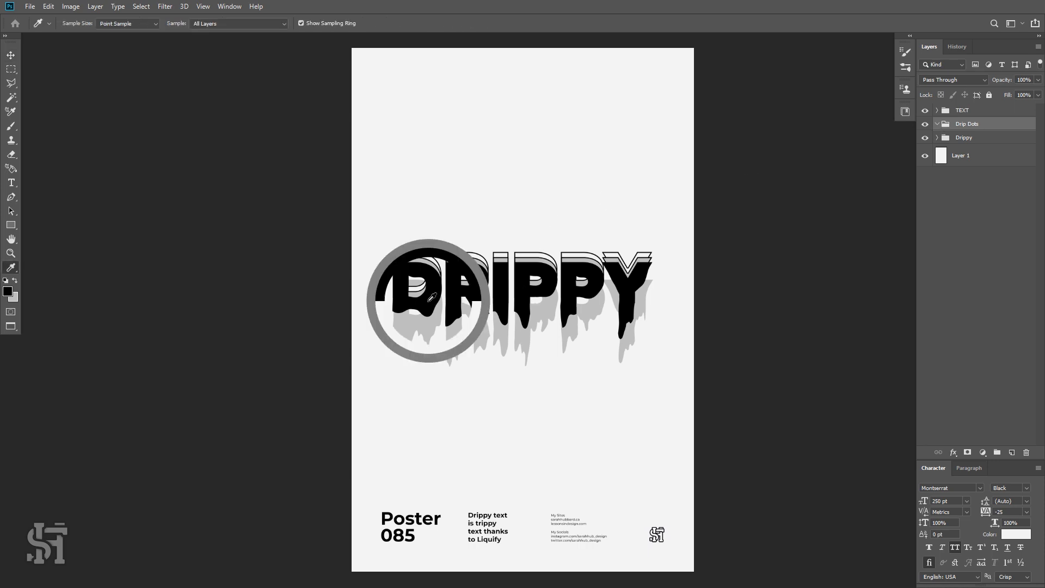
{"action": "key", "text": "b"}
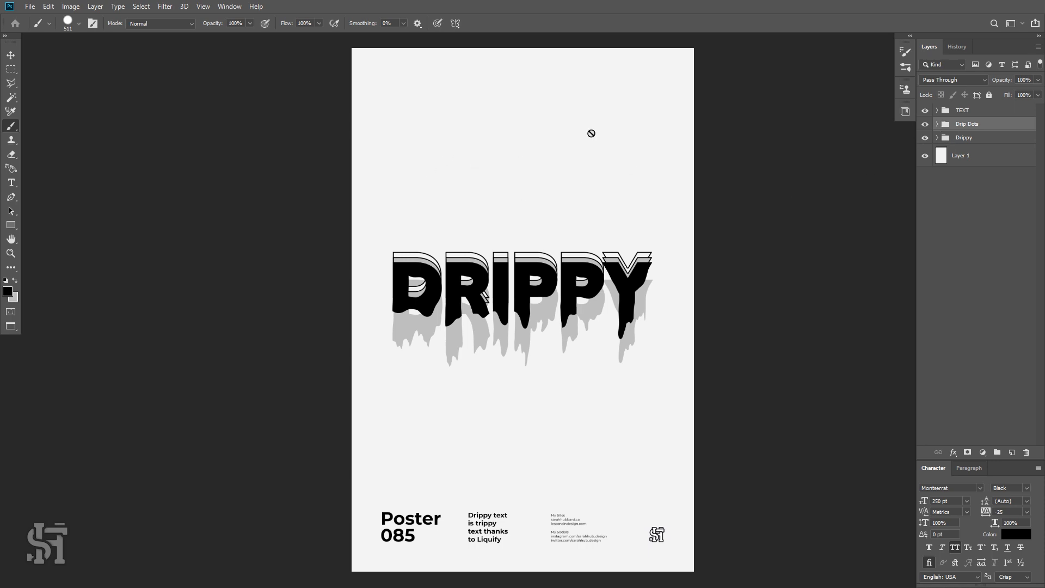
{"action": "left_click", "coordinate": [1012, 453]}
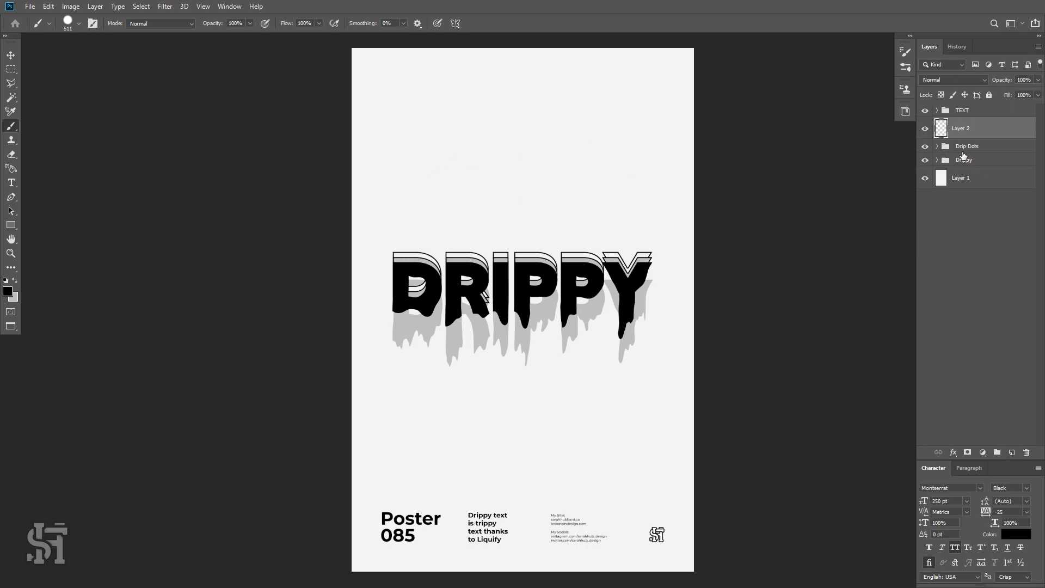
Paint a large black dot near the top of the poster and undo it.
{"action": "left_click", "coordinate": [589, 160]}
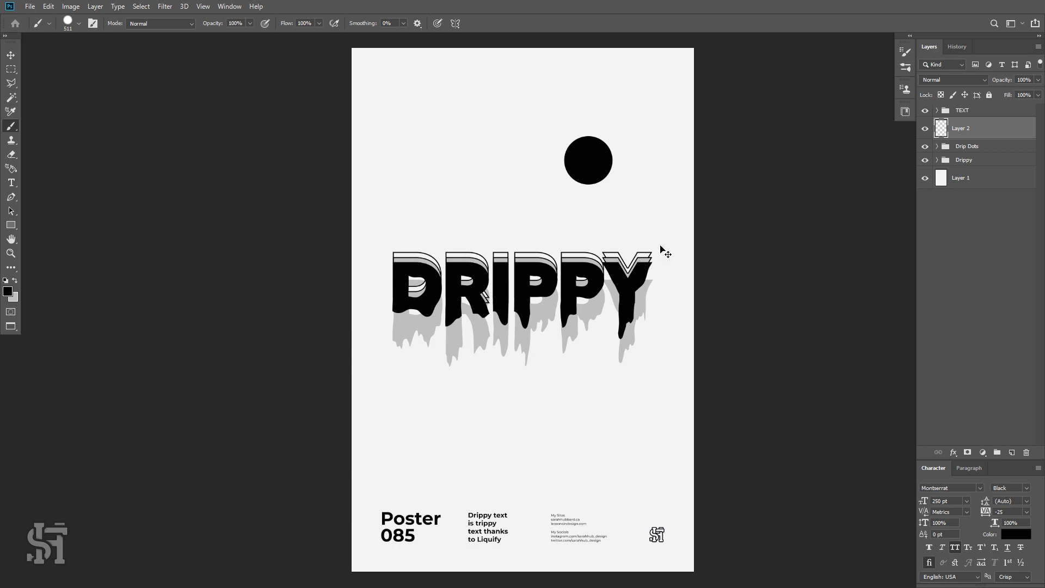
{"action": "key", "text": "ctrl+z"}
Set the brush size to 500 px and paint six large black dots scattered around the poster on the new layer.
{"action": "left_click", "coordinate": [79, 24]}
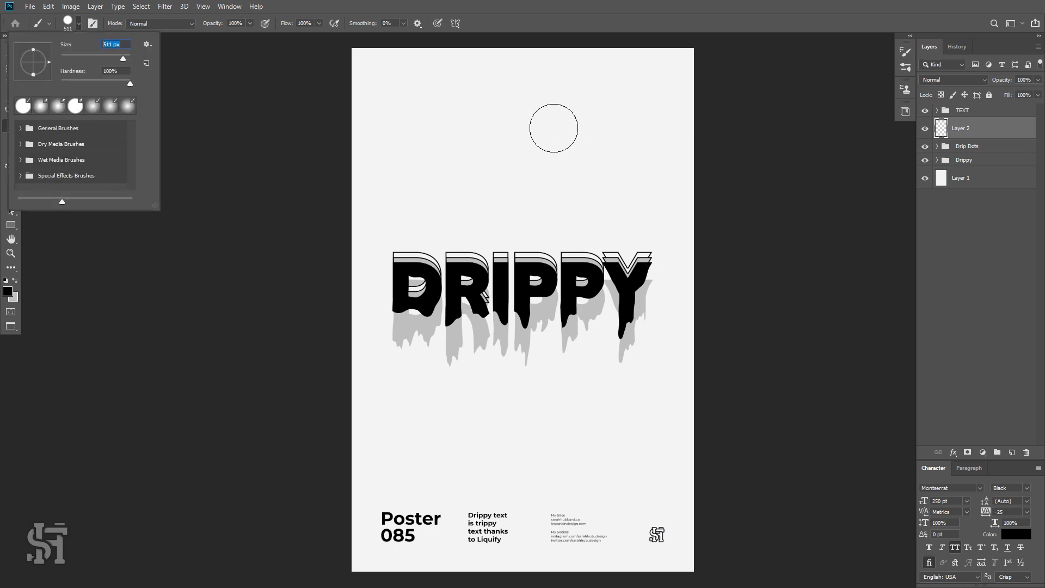
{"action": "type", "text": "500"}
{"action": "key", "text": "Tab"}
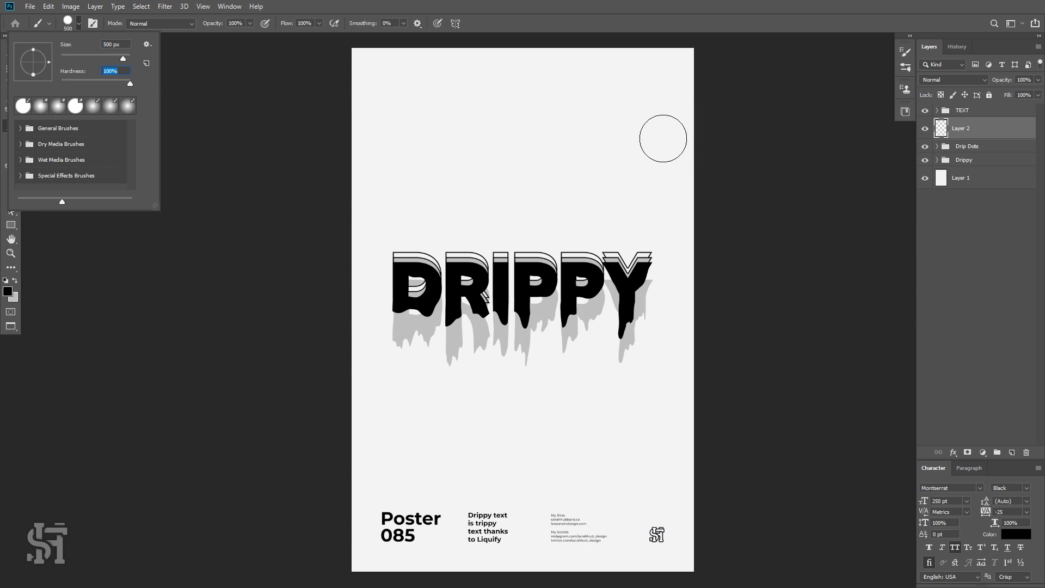
{"action": "left_click", "coordinate": [653, 133]}
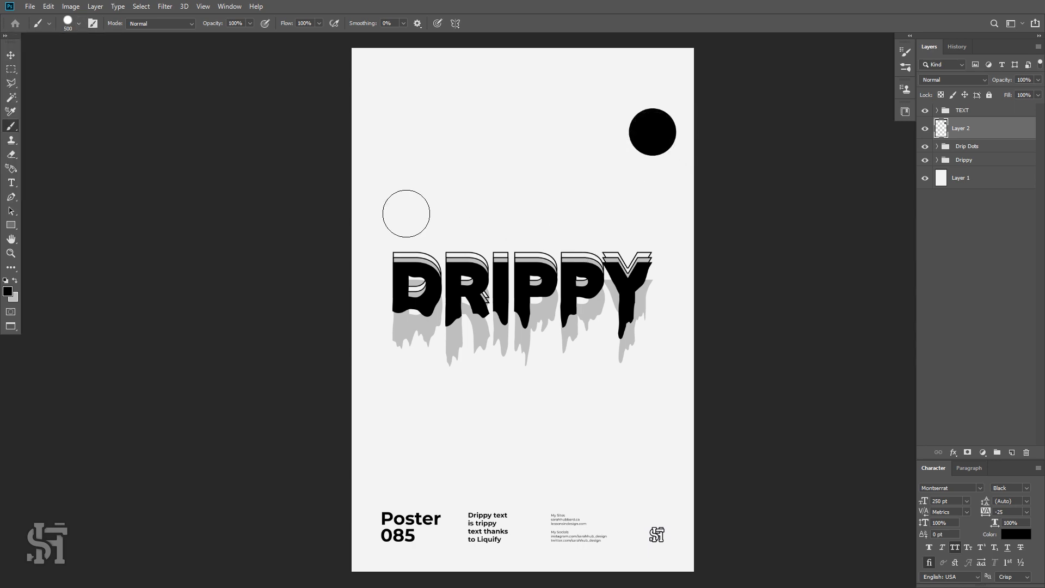
{"action": "left_click", "coordinate": [412, 193]}
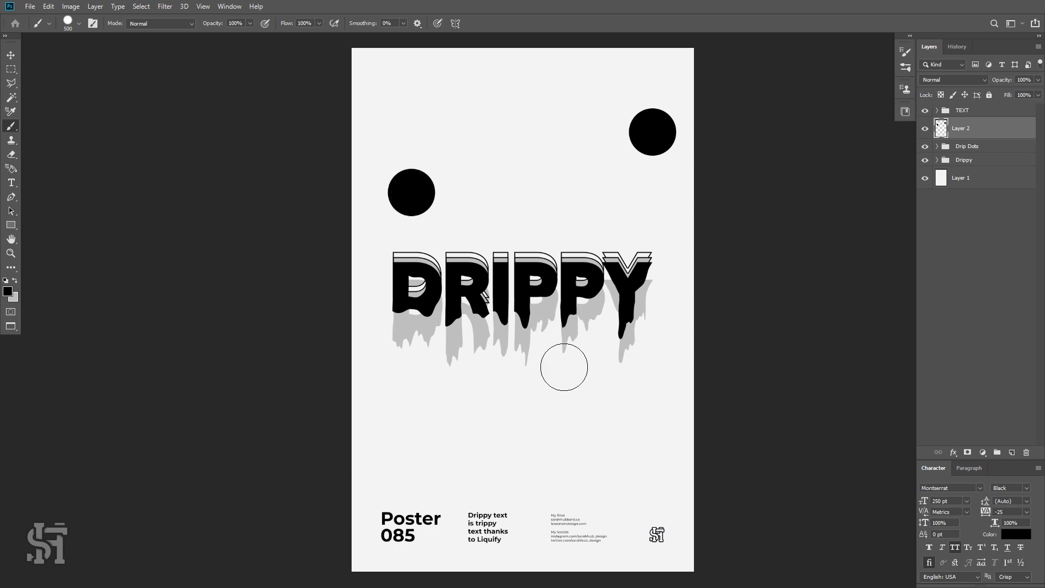
{"action": "left_click", "coordinate": [490, 84]}
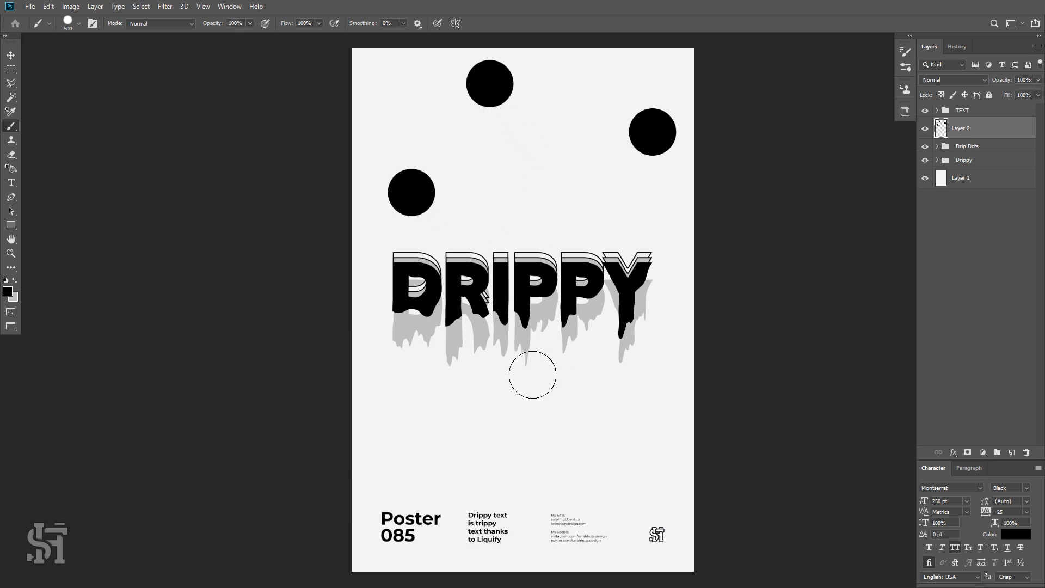
{"action": "left_click", "coordinate": [644, 416]}
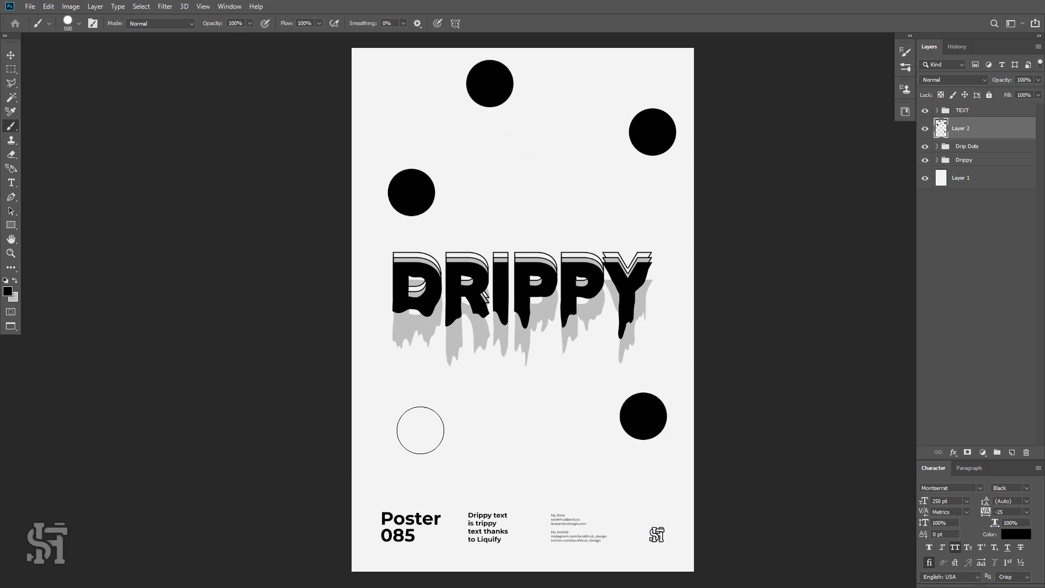
{"action": "left_click", "coordinate": [356, 384]}
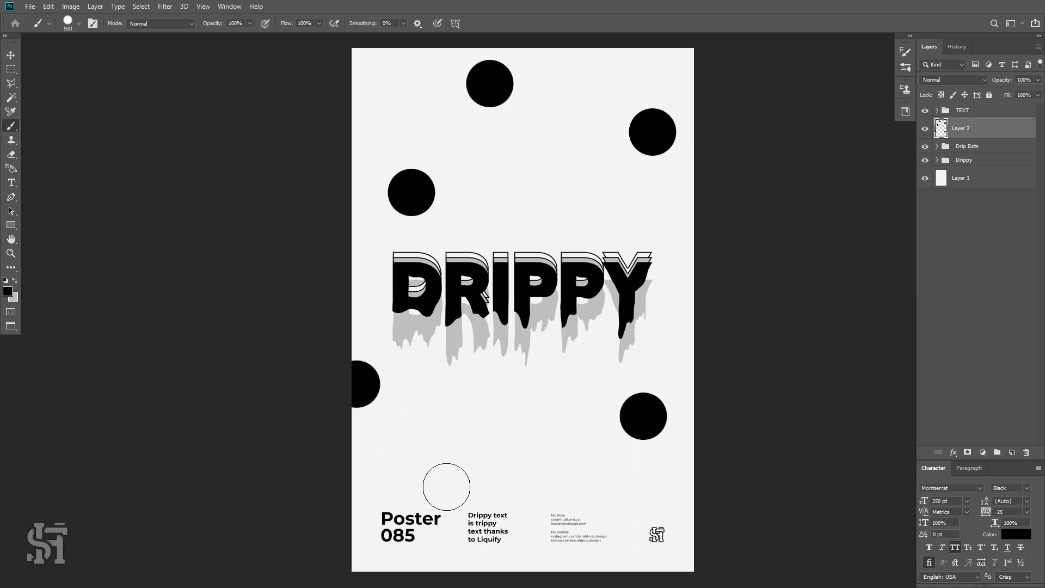
{"action": "left_click", "coordinate": [472, 442]}
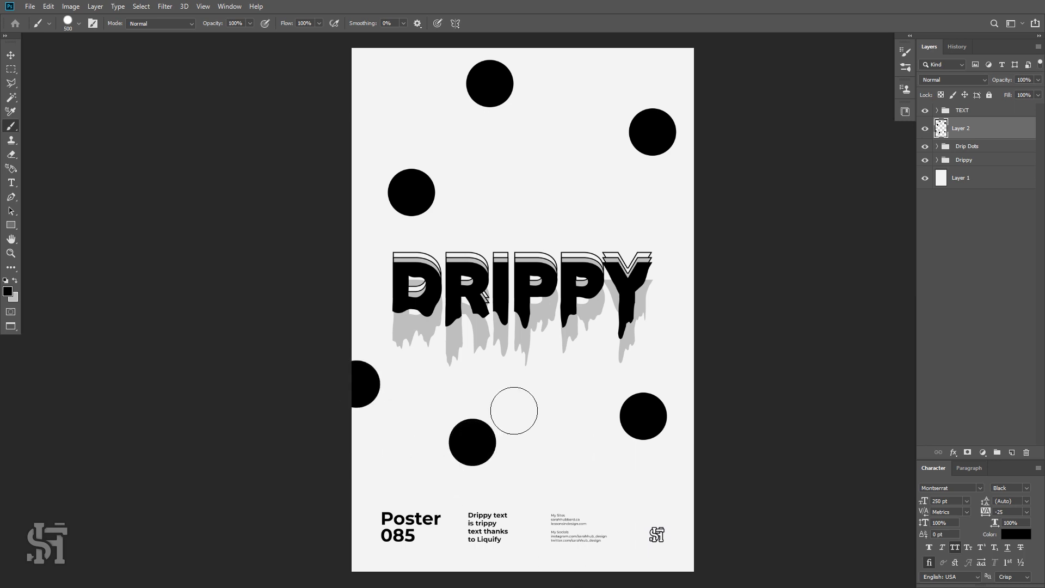
Set the brush size to 250 px and paint three medium black dots around the poster.
{"action": "left_click", "coordinate": [78, 25]}
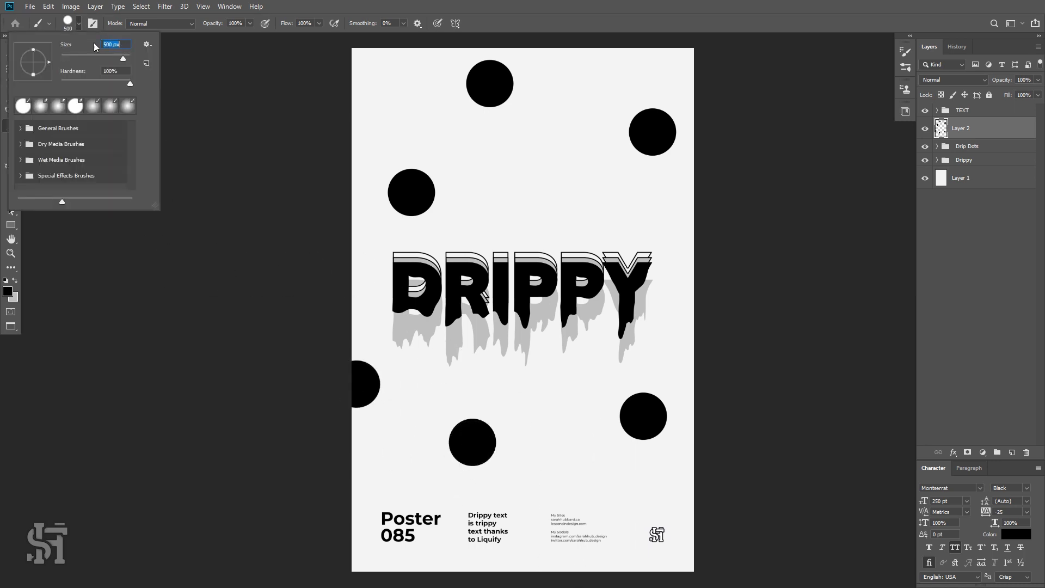
{"action": "type", "text": "250"}
{"action": "key", "text": "Return"}
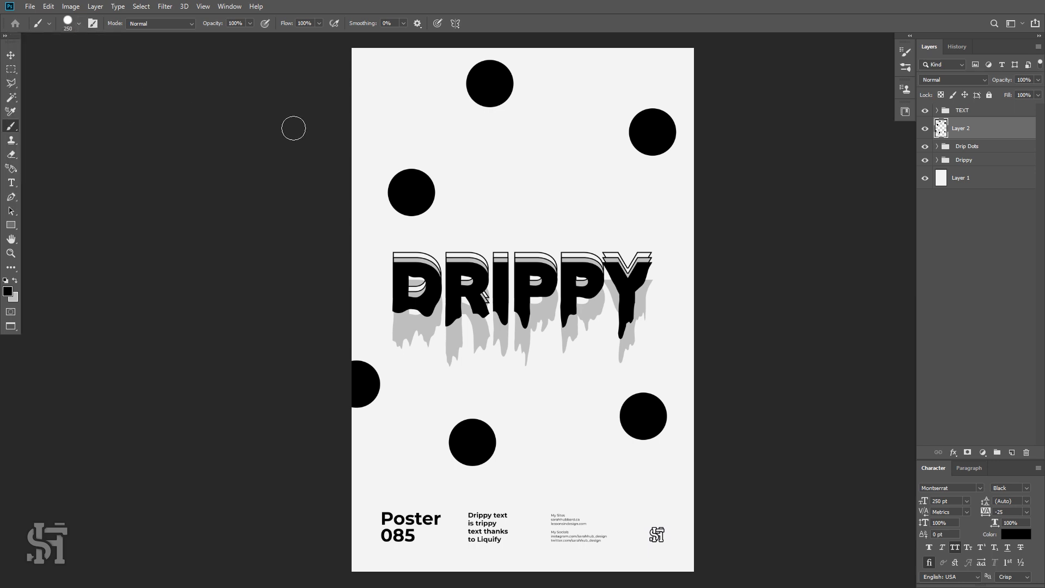
{"action": "left_click", "coordinate": [374, 89]}
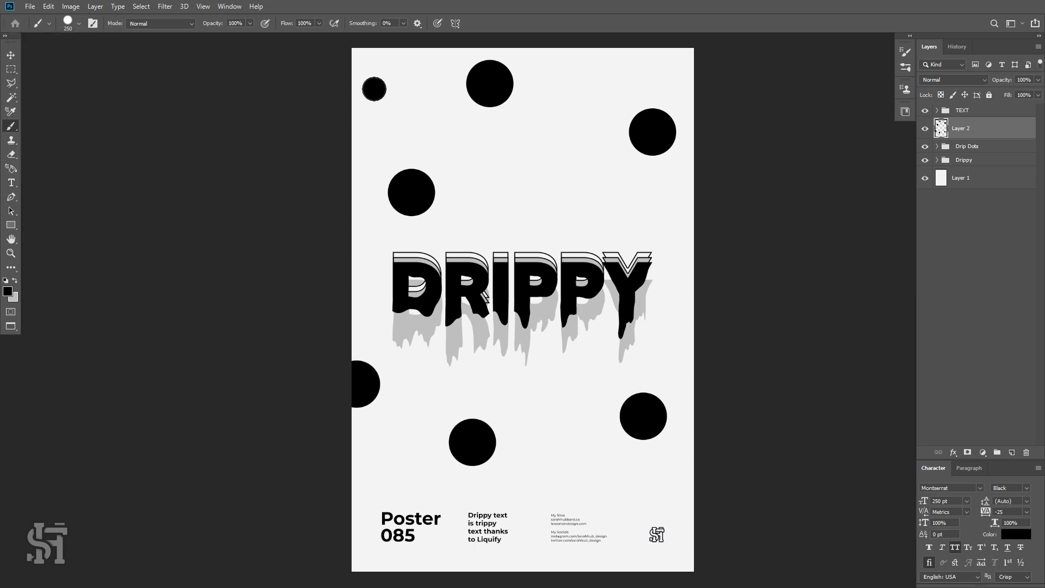
{"action": "left_click", "coordinate": [554, 175]}
{"action": "left_click", "coordinate": [583, 486]}
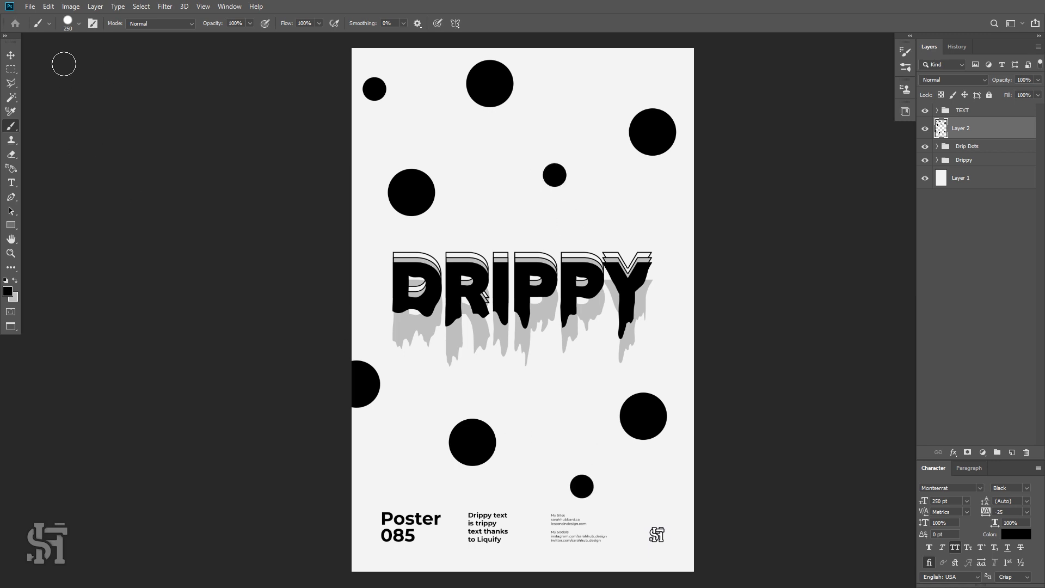
Set the brush size to 125 px and paint four small black dots, including one at the poster's right edge.
{"action": "left_click", "coordinate": [74, 24]}
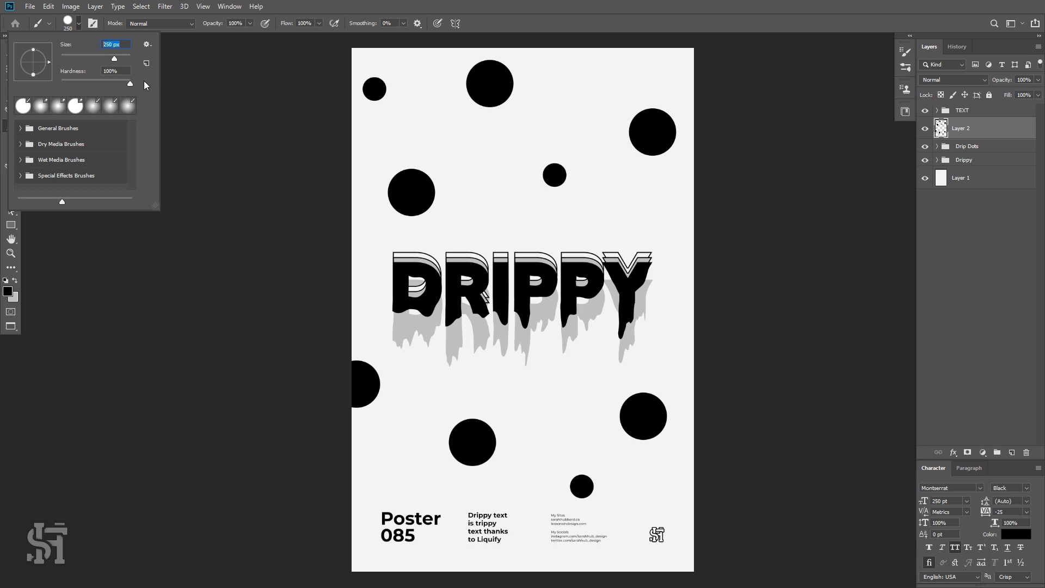
{"action": "type", "text": "125"}
{"action": "key", "text": "Return"}
{"action": "left_click", "coordinate": [592, 71]}
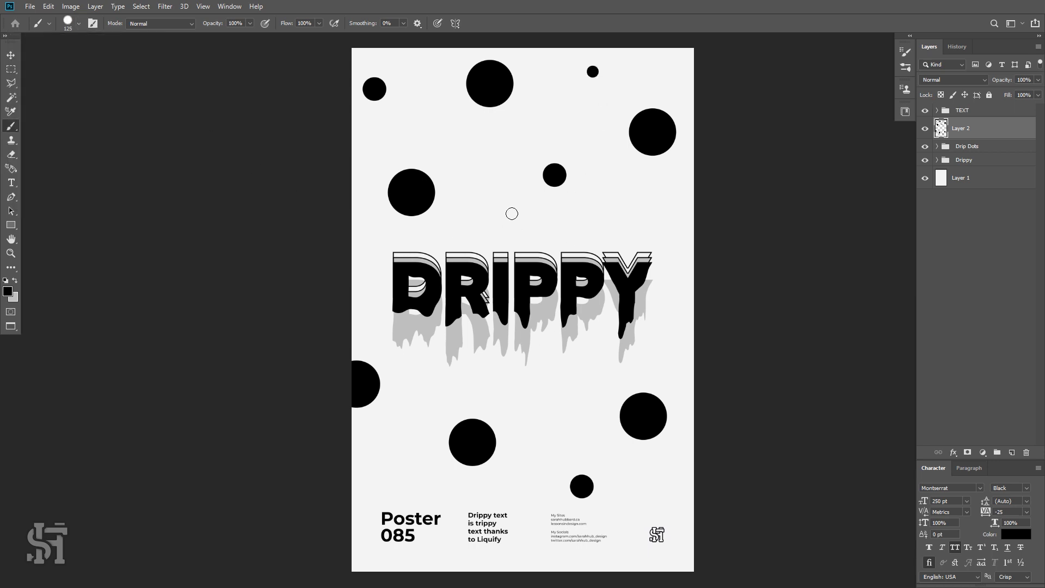
{"action": "left_click", "coordinate": [478, 212]}
{"action": "left_click", "coordinate": [571, 383]}
{"action": "left_click", "coordinate": [691, 497]}
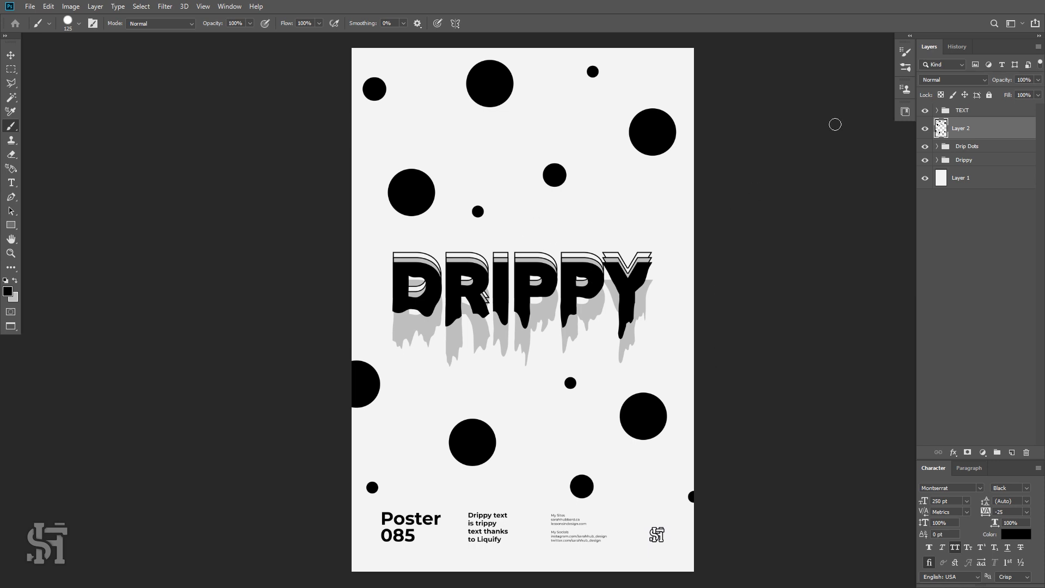
Duplicate the black dots layer to work on a copy.
{"action": "left_click", "coordinate": [928, 128]}
{"action": "key", "text": "ctrl+j"}
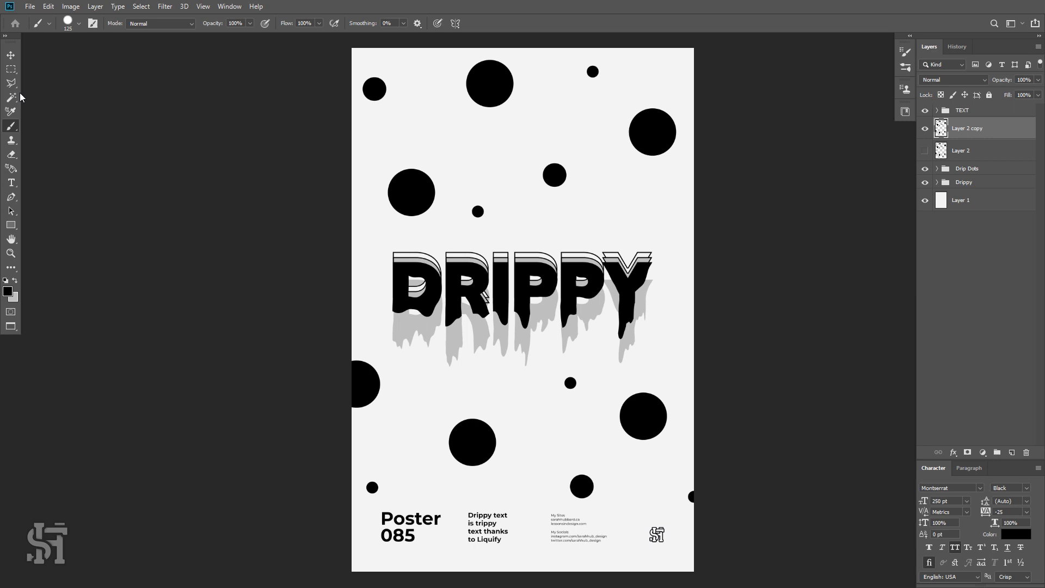
{"action": "left_click", "coordinate": [10, 55]}
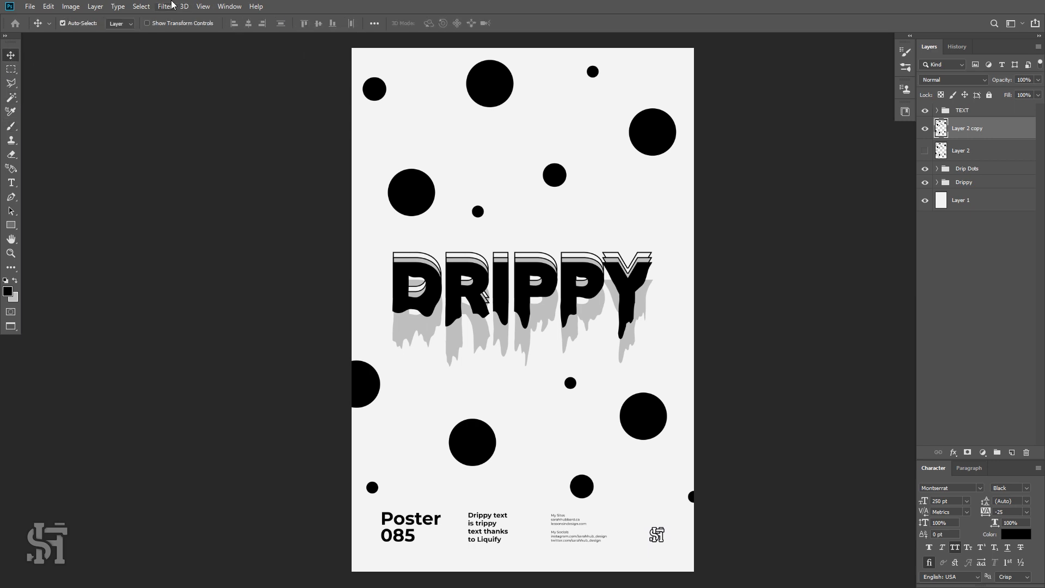
Open Liquify on the dots copy, set the brush size to 350 and pull the large and medium dots downward into drips.
{"action": "left_click", "coordinate": [165, 6]}
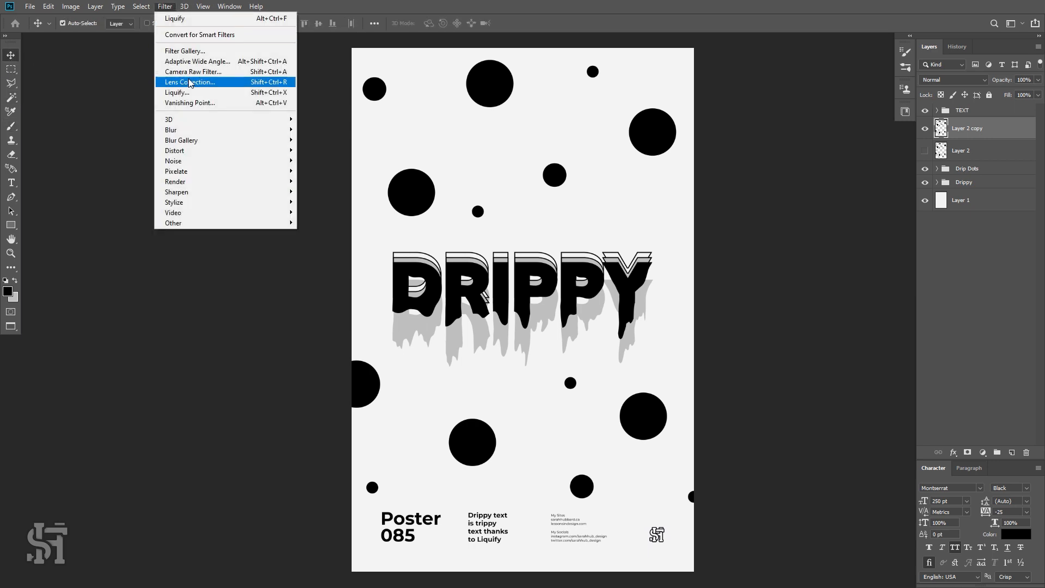
{"action": "left_click", "coordinate": [194, 20]}
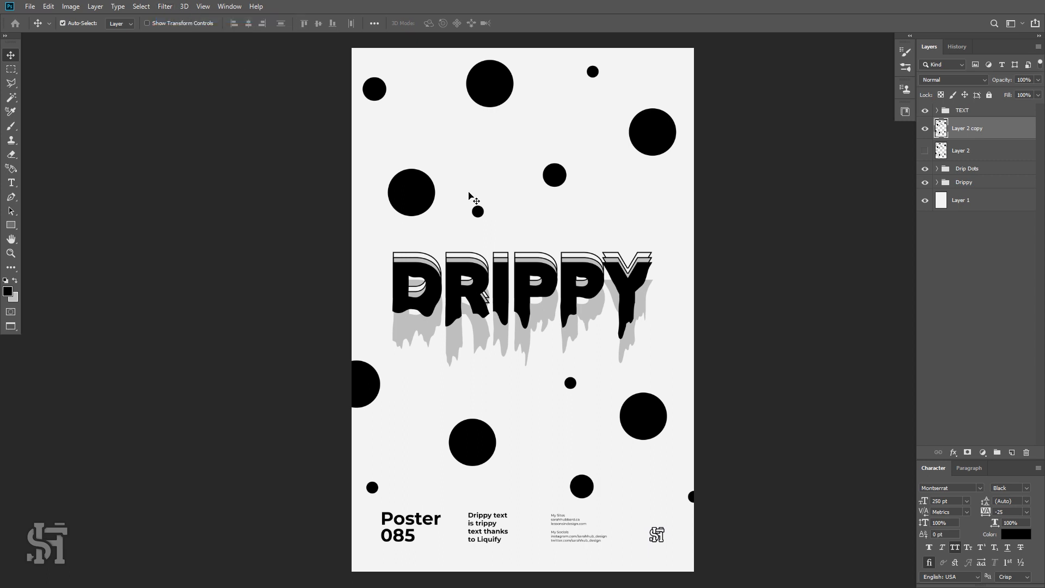
{"action": "left_click", "coordinate": [166, 6]}
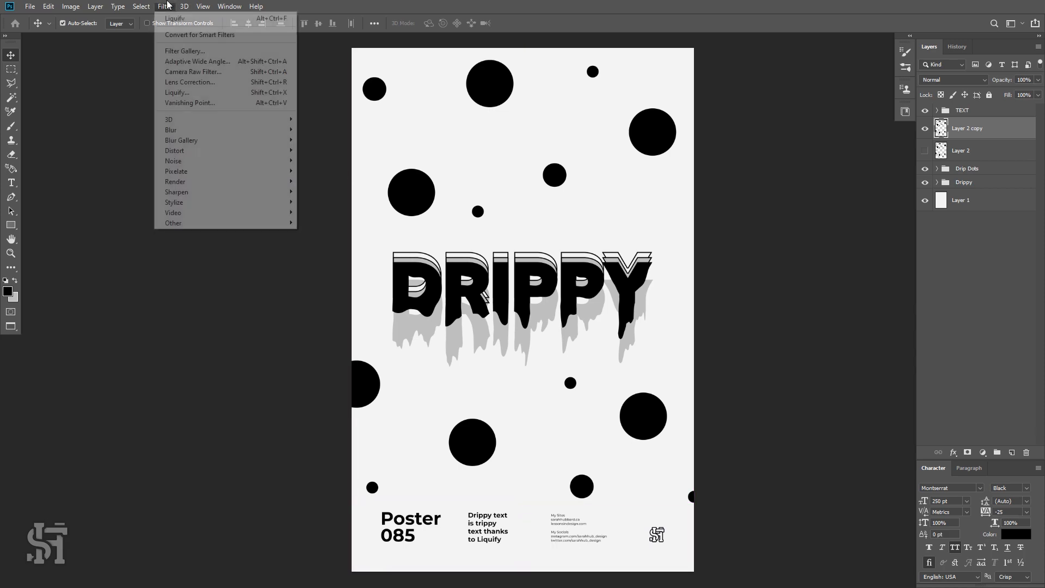
{"action": "left_click", "coordinate": [189, 94]}
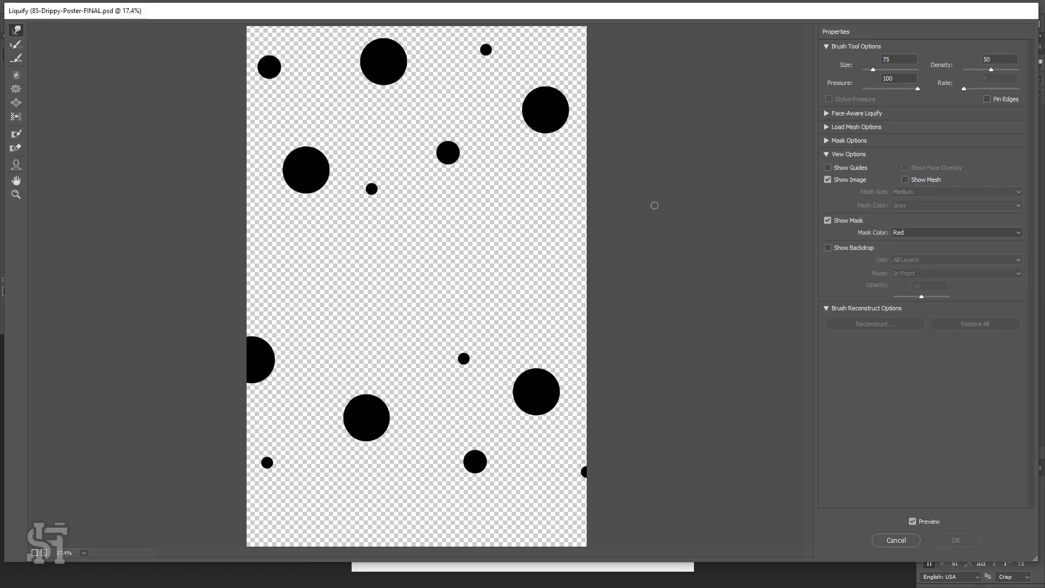
{"action": "left_click", "coordinate": [859, 63]}
{"action": "mouse_move", "coordinate": [406, 72]}
{"action": "left_mouse_down"}
{"action": "mouse_move", "coordinate": [374, 87]}
{"action": "mouse_move", "coordinate": [358, 68]}
{"action": "mouse_move", "coordinate": [392, 82]}
{"action": "mouse_move", "coordinate": [390, 97]}
{"action": "left_mouse_up"}
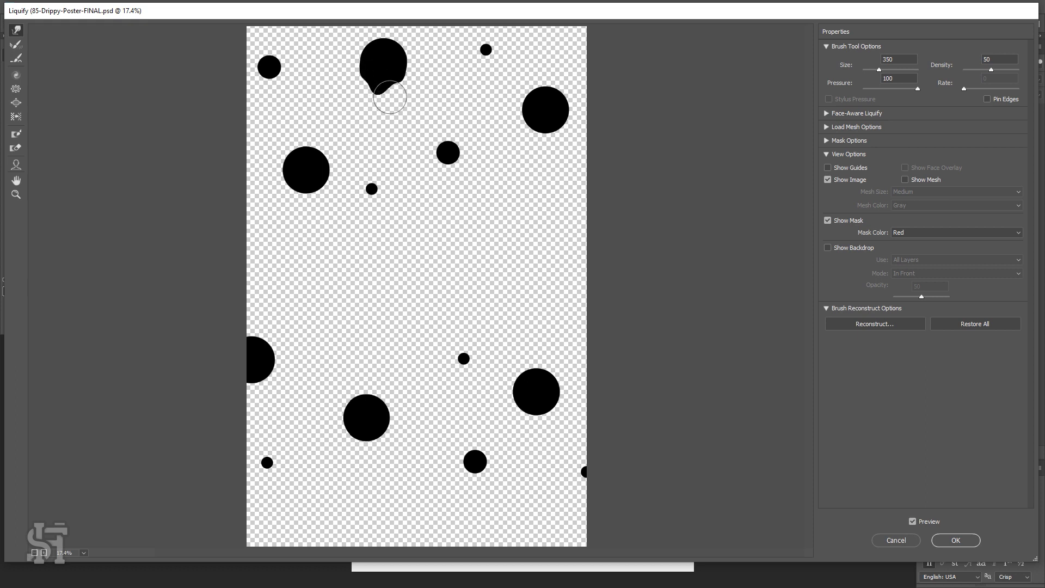
{"action": "mouse_move", "coordinate": [542, 129]}
{"action": "left_mouse_down"}
{"action": "mouse_move", "coordinate": [531, 138]}
{"action": "mouse_move", "coordinate": [551, 147]}
{"action": "mouse_move", "coordinate": [567, 117]}
{"action": "left_mouse_up"}
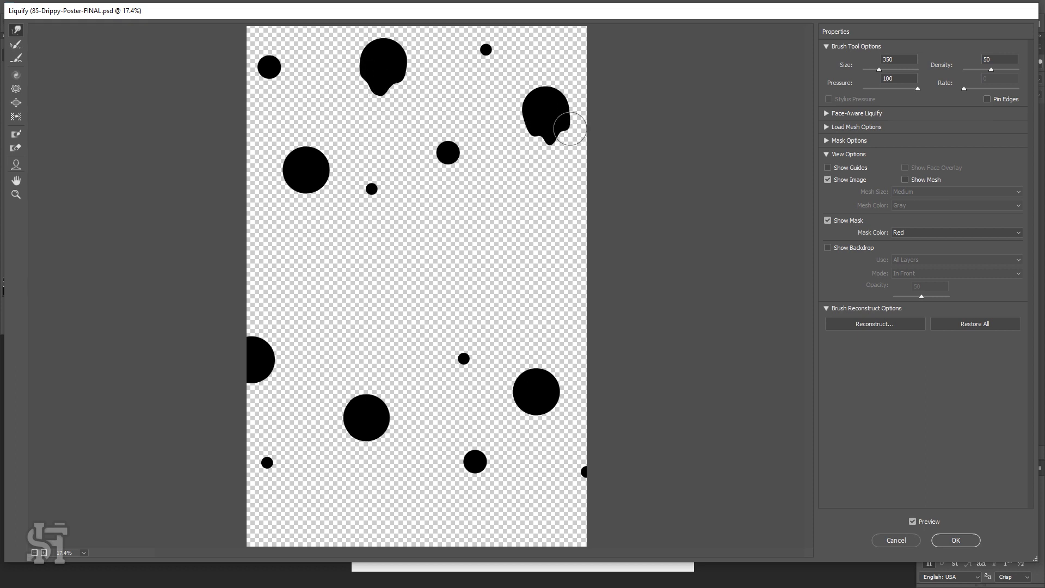
{"action": "mouse_move", "coordinate": [331, 177]}
{"action": "left_mouse_down"}
{"action": "mouse_move", "coordinate": [315, 187]}
{"action": "mouse_move", "coordinate": [292, 173]}
{"action": "mouse_move", "coordinate": [280, 194]}
{"action": "left_mouse_up"}
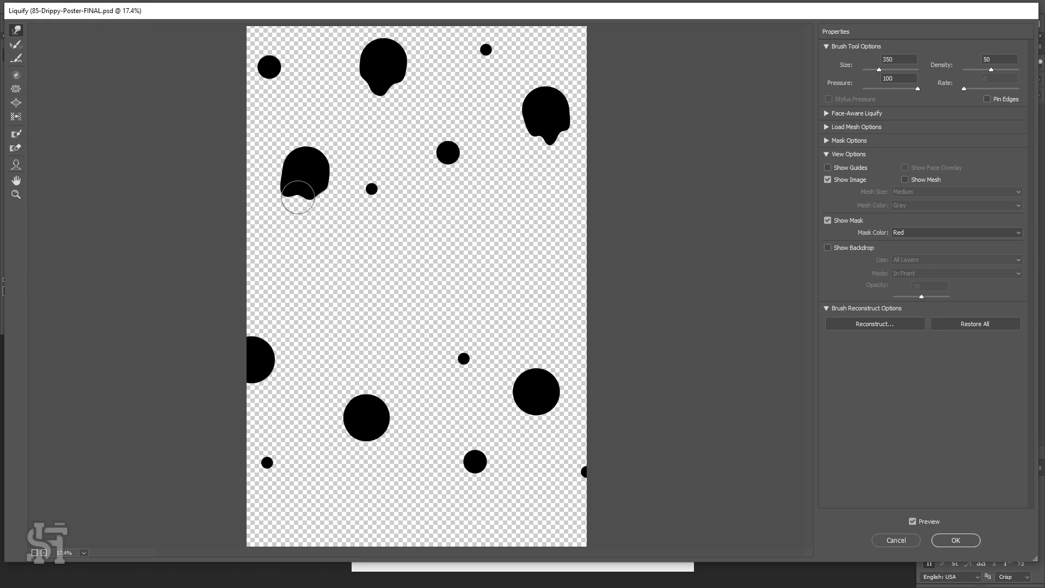
{"action": "mouse_move", "coordinate": [266, 377]}
{"action": "left_mouse_down"}
{"action": "mouse_move", "coordinate": [256, 381]}
{"action": "mouse_move", "coordinate": [262, 408]}
{"action": "mouse_move", "coordinate": [260, 395]}
{"action": "left_mouse_up"}
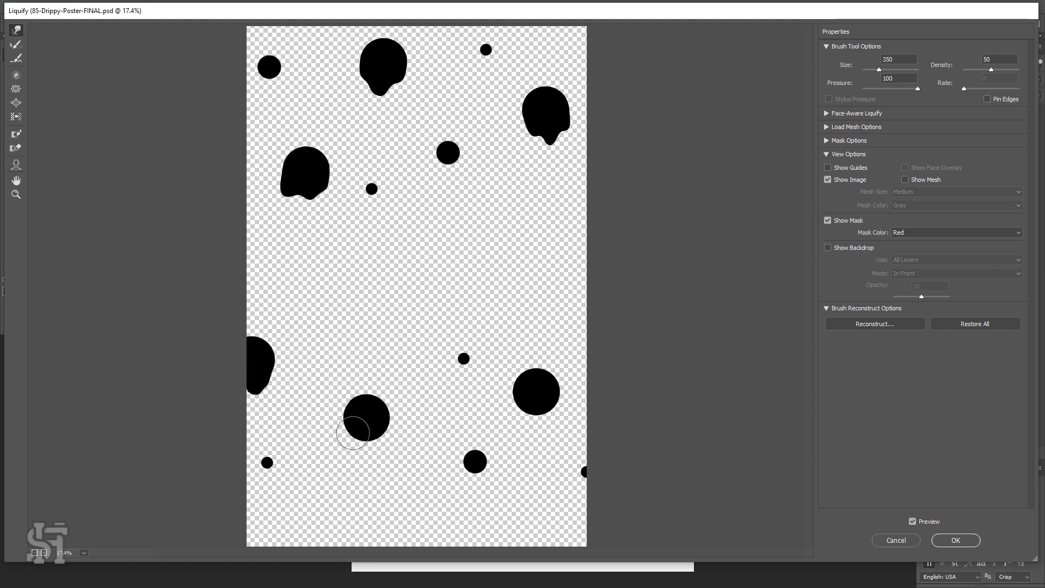
{"action": "mouse_move", "coordinate": [361, 420]}
{"action": "left_mouse_down"}
{"action": "mouse_move", "coordinate": [350, 439]}
{"action": "mouse_move", "coordinate": [367, 459]}
{"action": "left_mouse_up"}
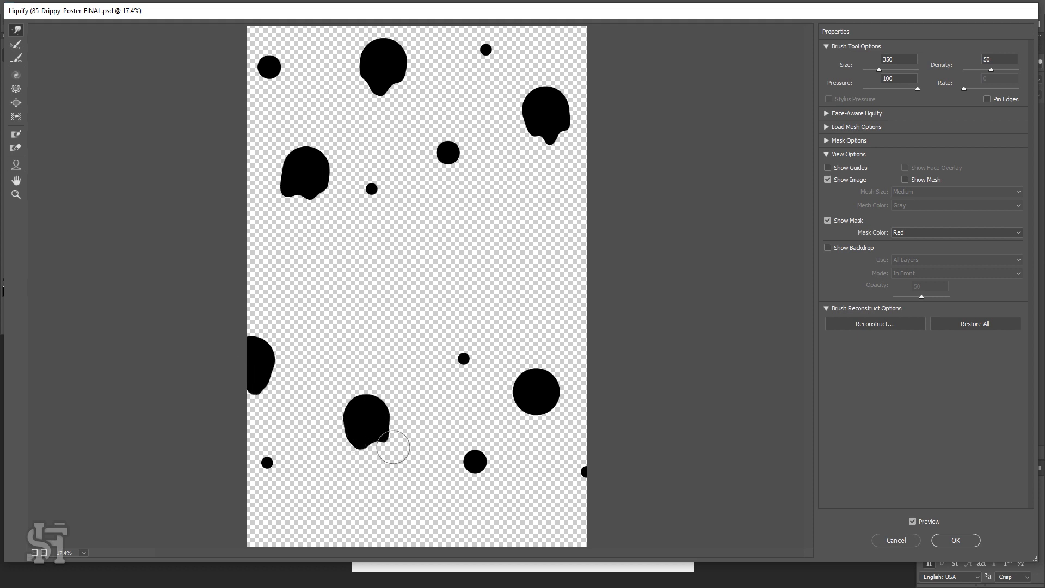
{"action": "mouse_move", "coordinate": [527, 401]}
{"action": "left_mouse_down"}
{"action": "mouse_move", "coordinate": [518, 421]}
{"action": "mouse_move", "coordinate": [553, 411]}
{"action": "left_mouse_up"}
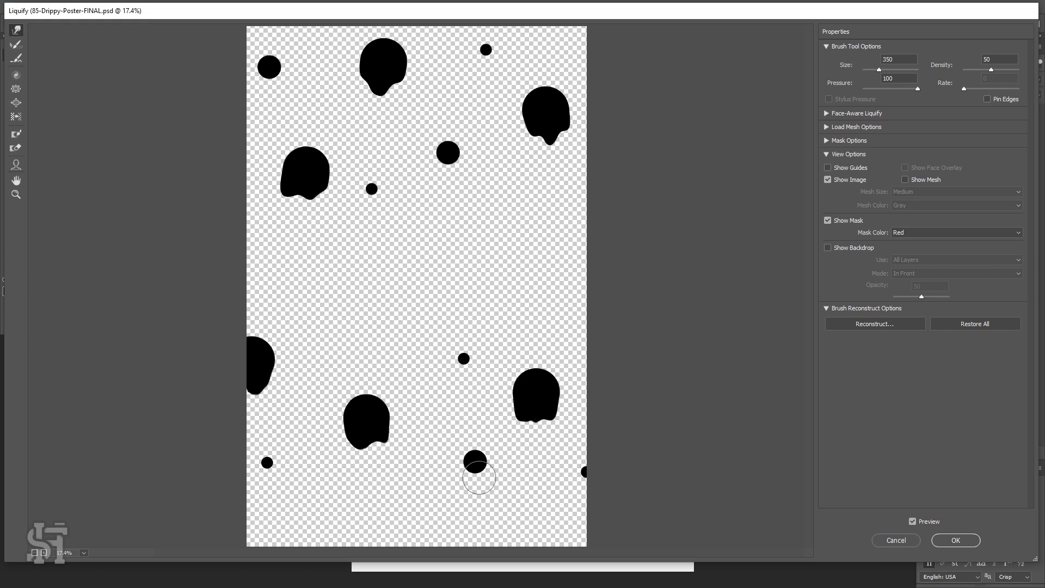
{"action": "left_click_drag", "start_coordinate": [478, 473], "coordinate": [474, 480]}
{"action": "left_click_drag", "start_coordinate": [269, 61], "coordinate": [268, 79]}
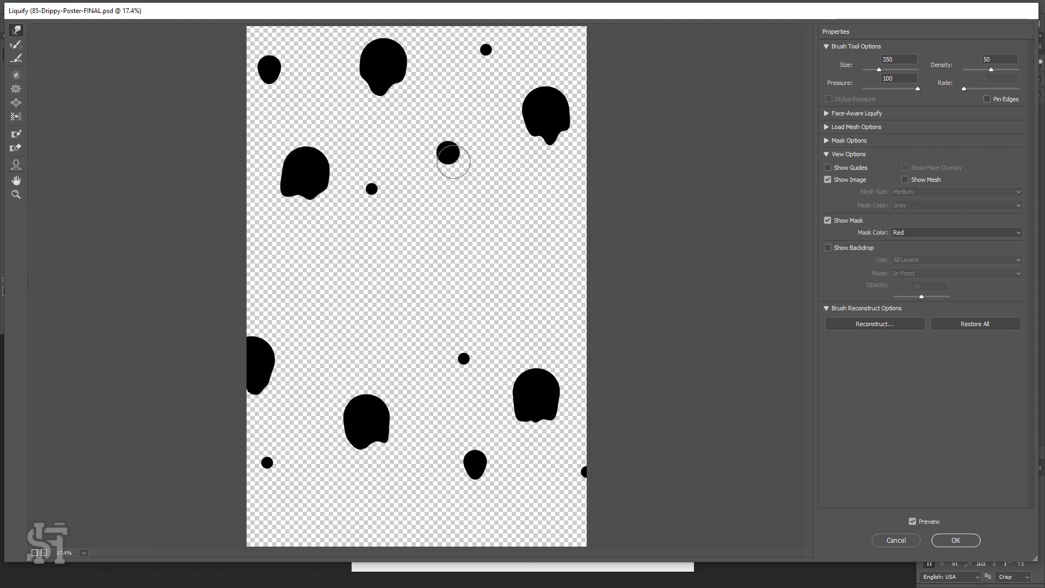
{"action": "left_click_drag", "start_coordinate": [453, 159], "coordinate": [450, 168]}
Set the Liquify brush size to 150, pull the small dots downward into drips, and apply the filter.
{"action": "left_click_drag", "start_coordinate": [909, 59], "coordinate": [882, 59]}
{"action": "left_click_drag", "start_coordinate": [486, 57], "coordinate": [484, 62]}
{"action": "left_click_drag", "start_coordinate": [372, 191], "coordinate": [372, 197]}
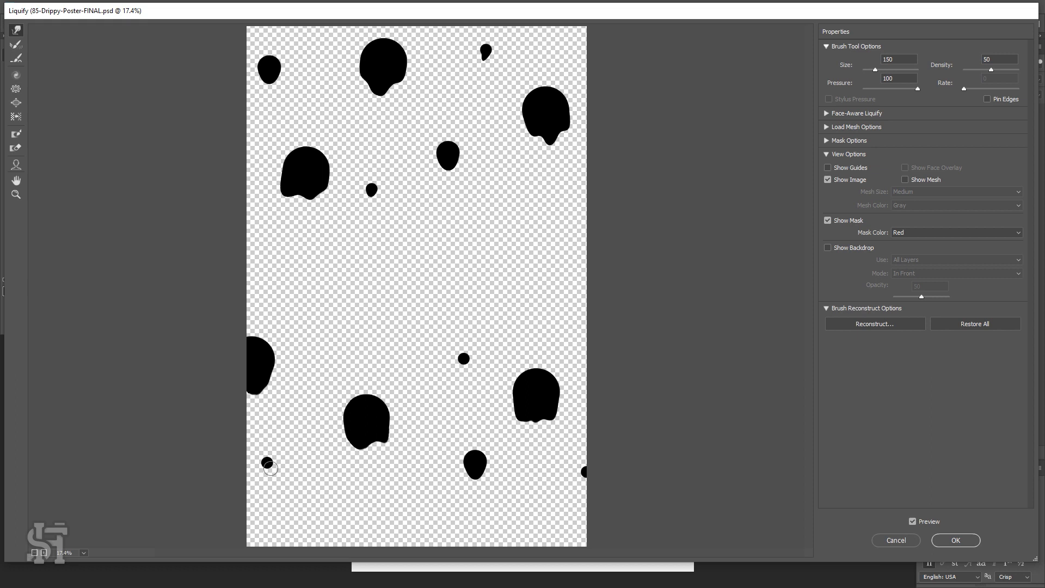
{"action": "left_click_drag", "start_coordinate": [270, 469], "coordinate": [268, 474]}
{"action": "left_click_drag", "start_coordinate": [463, 364], "coordinate": [462, 372]}
{"action": "left_click_drag", "start_coordinate": [588, 473], "coordinate": [590, 484]}
{"action": "left_click_drag", "start_coordinate": [312, 198], "coordinate": [312, 202]}
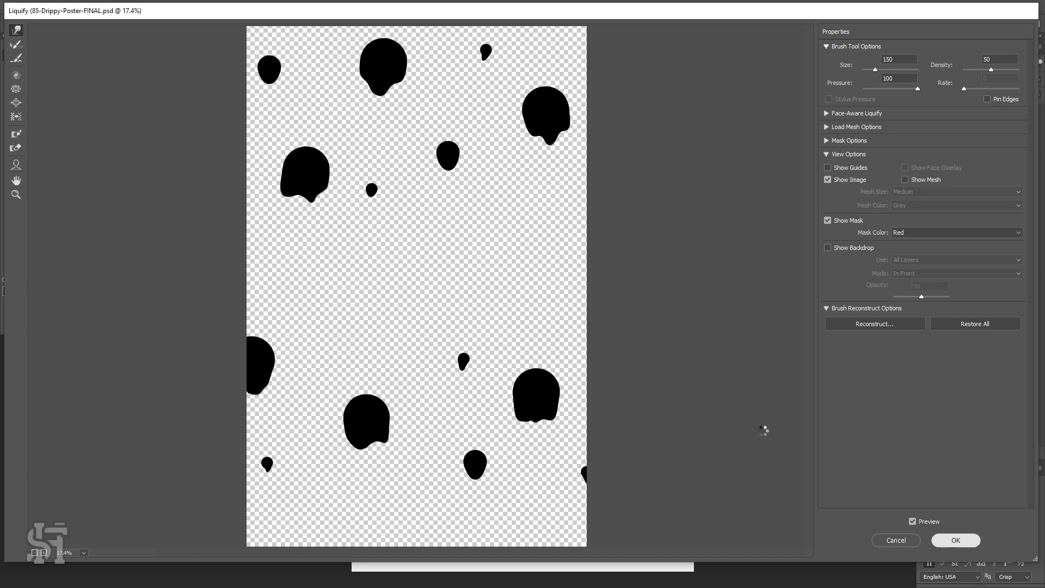
{"action": "left_click", "coordinate": [956, 540]}
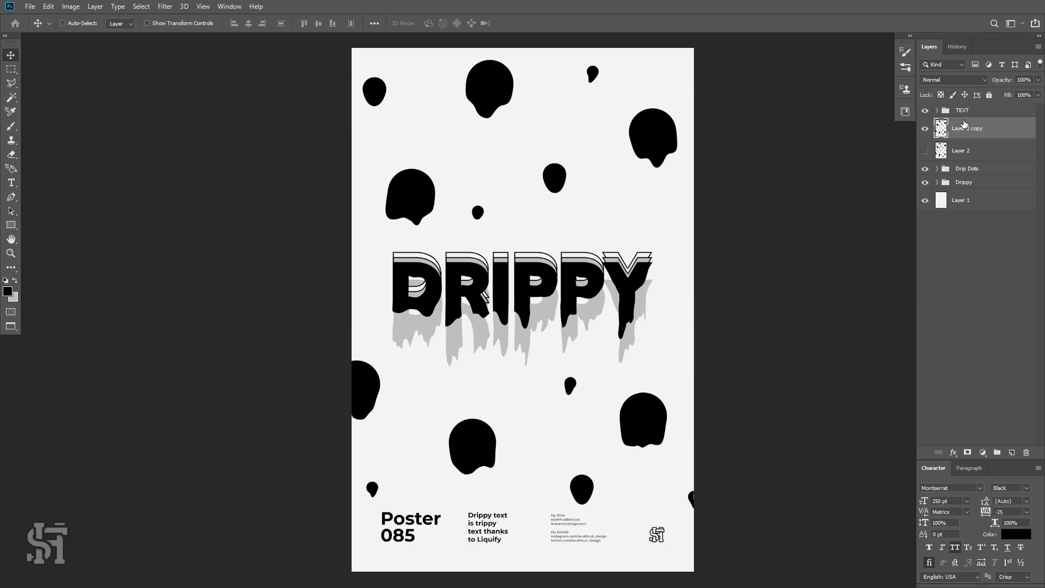
Duplicate the drippy dots layer and move the copy beneath the original.
{"action": "key", "text": "ctrl+j"}
{"action": "left_click_drag", "start_coordinate": [969, 136], "coordinate": [972, 159]}
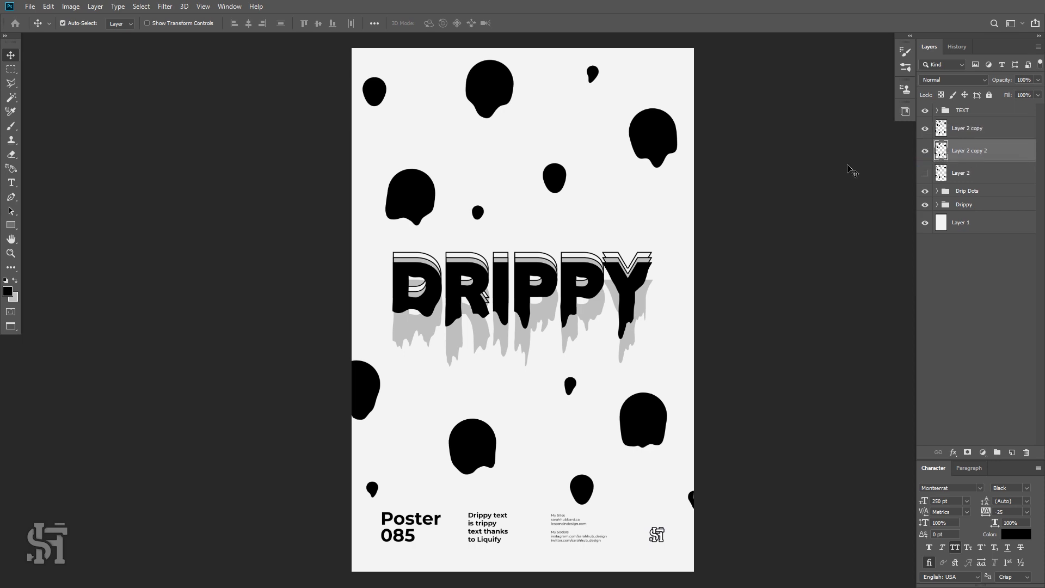
Sample the grey shadow colour from the headline and recolour the lower dots copy grey with it.
{"action": "key", "text": "i"}
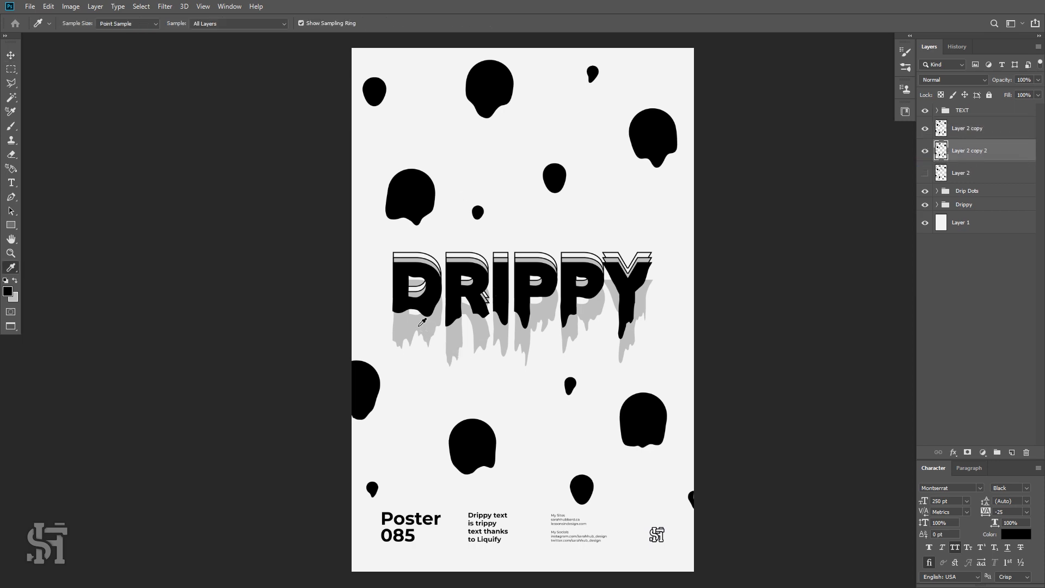
{"action": "left_click", "coordinate": [414, 320]}
{"action": "left_click", "coordinate": [70, 6]}
{"action": "mouse_move", "coordinate": [98, 33]}
{"action": "left_click", "coordinate": [236, 194]}
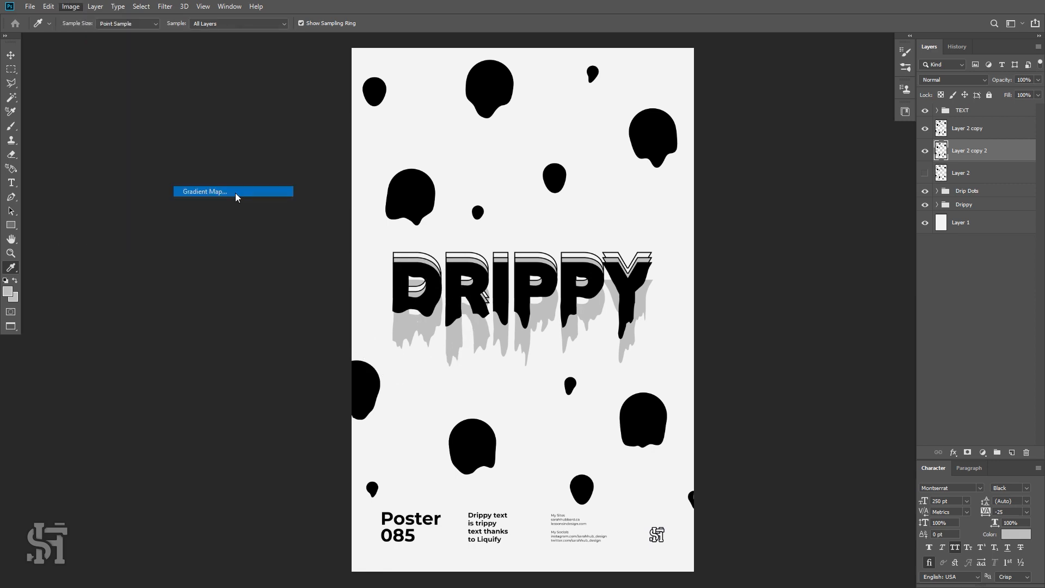
{"action": "left_click", "coordinate": [867, 34]}
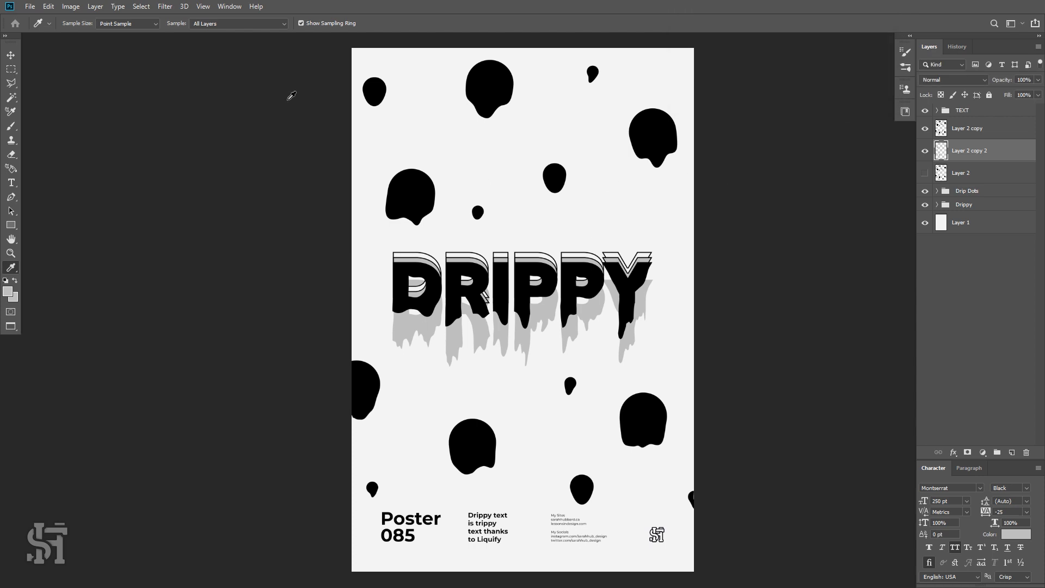
Offset the grey dots copy slightly downward so it forms a shadow beneath each black dot.
{"action": "key", "text": "v"}
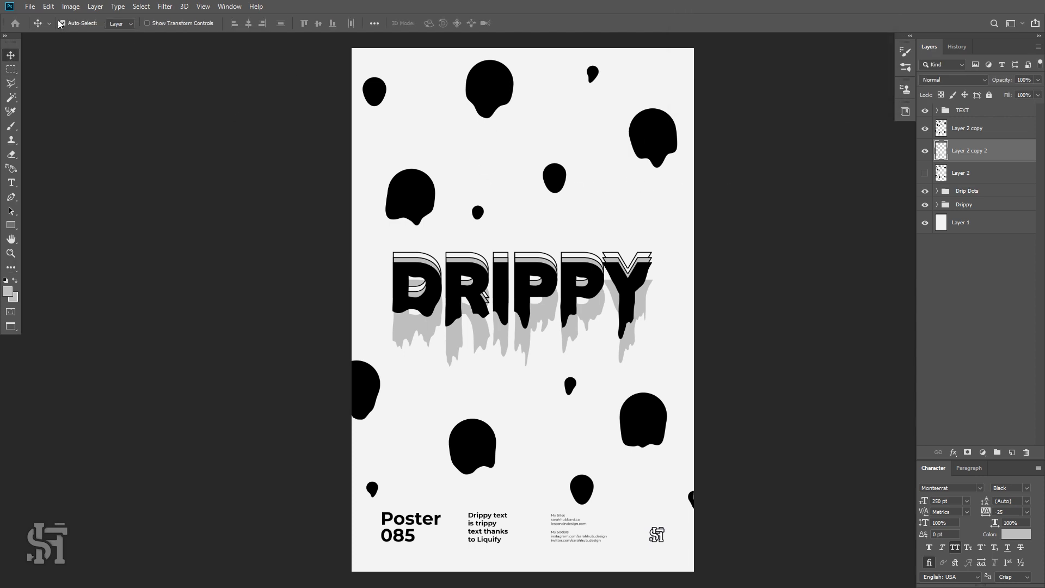
{"action": "left_click", "coordinate": [83, 24]}
{"action": "left_click_drag", "start_coordinate": [644, 153], "coordinate": [645, 168]}
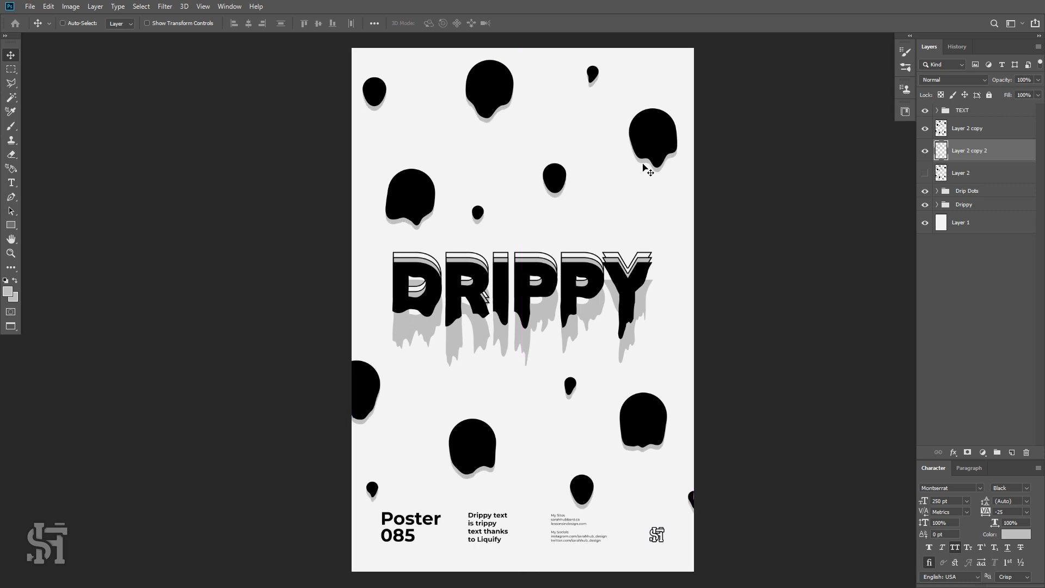
{"action": "key", "text": "shift+Down"}
{"action": "key", "text": "shift+Down"}
{"action": "key", "text": "shift+Down"}
{"action": "key", "text": "shift+Down"}
{"action": "key", "text": "shift+Down"}
{"action": "key", "text": "shift+Up"}
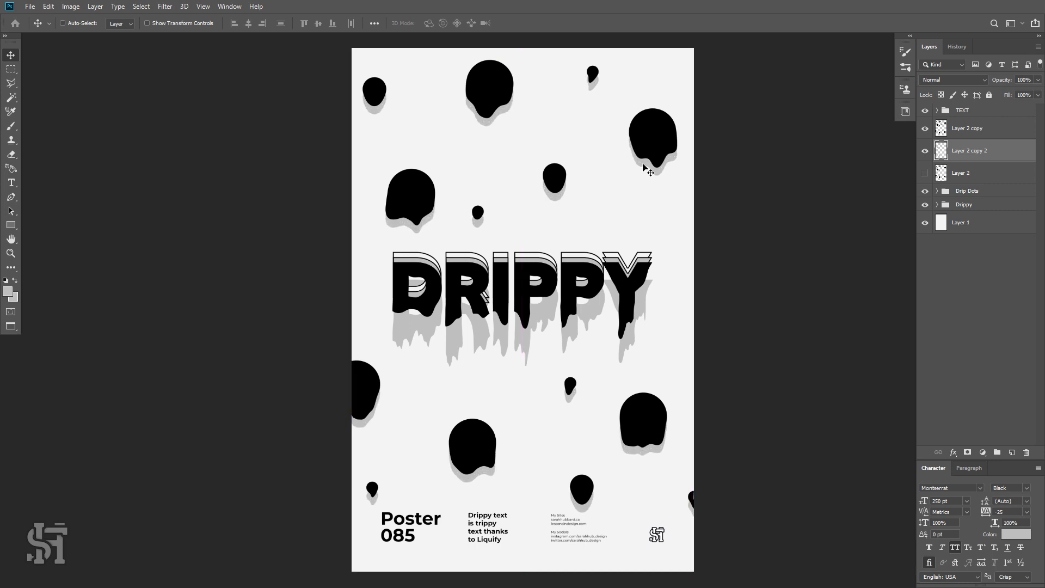
{"action": "key", "text": "shift+Down"}
{"action": "key", "text": "shift+Up"}
Try painting over the dot at the poster's right edge on the black dots layer, then undo the stroke.
{"action": "key", "text": "z"}
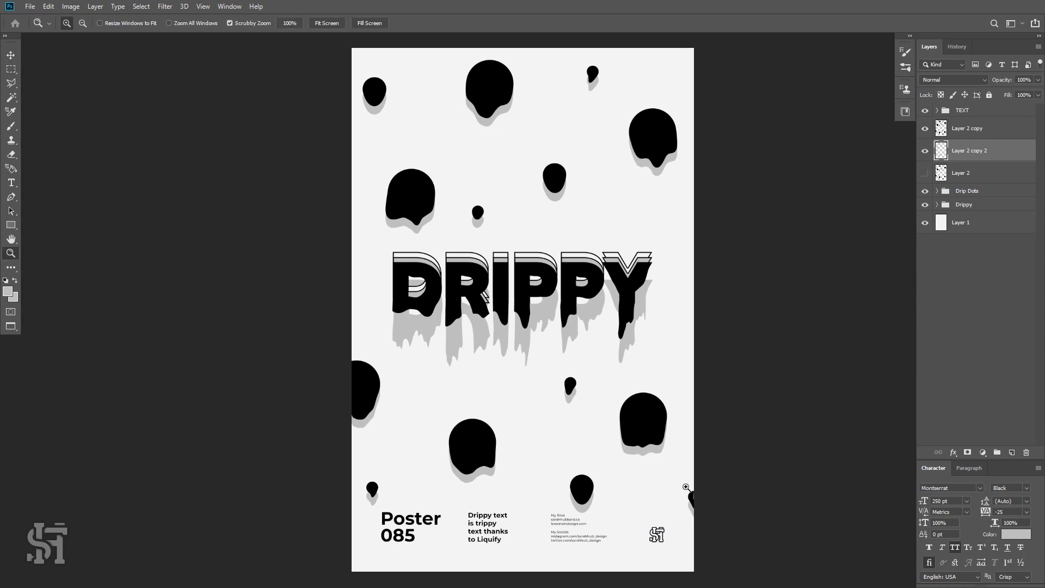
{"action": "left_click_drag", "start_coordinate": [687, 488], "coordinate": [501, 306]}
{"action": "key", "text": "space"}
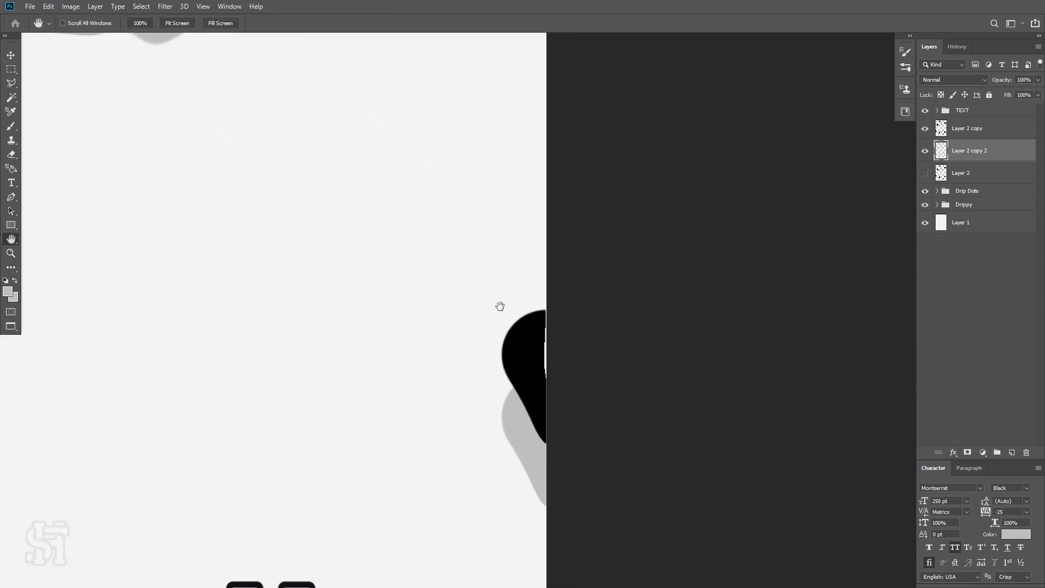
{"action": "key", "text": "v"}
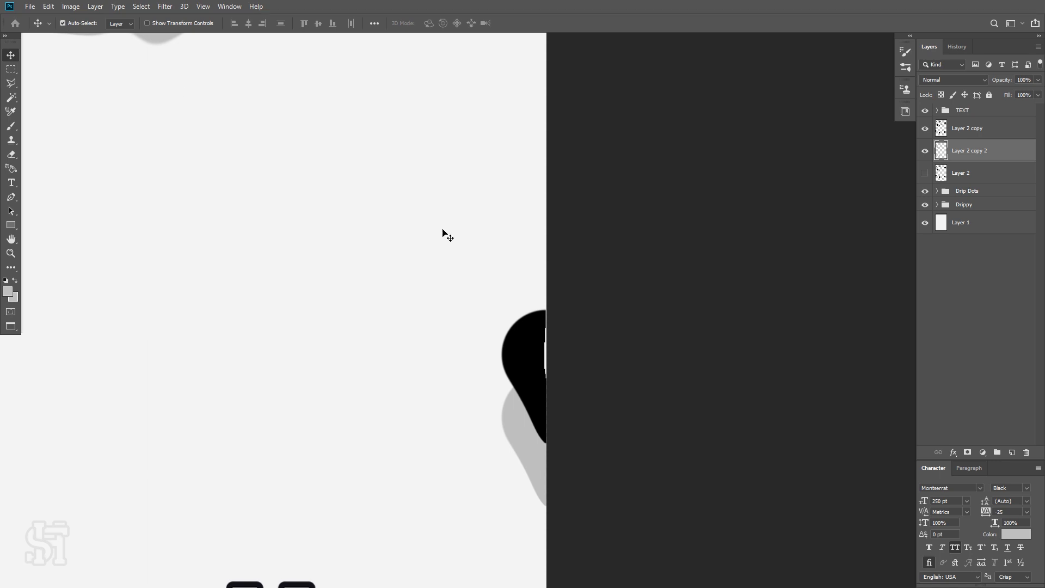
{"action": "left_click", "coordinate": [512, 338]}
{"action": "key", "text": "b"}
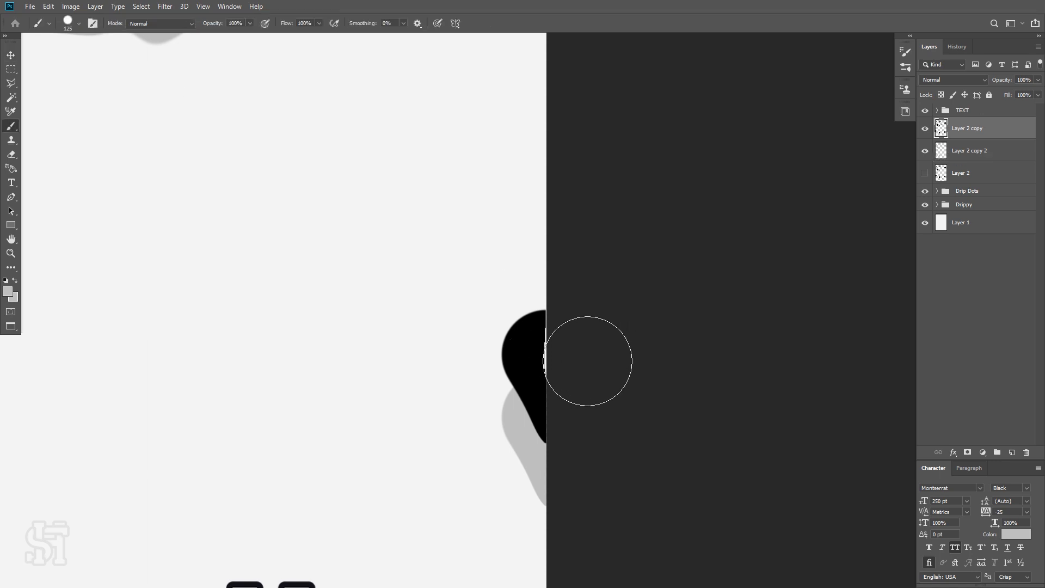
{"action": "left_click", "coordinate": [578, 356]}
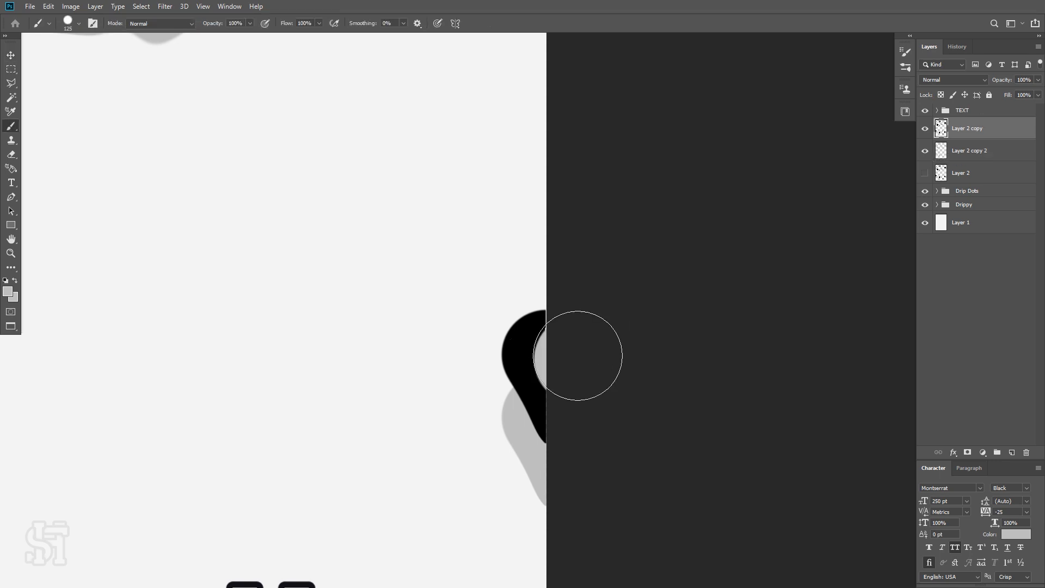
{"action": "key", "text": "ctrl+z"}
Sample black, shrink the brush, and paint over the right-edge dot to fill its cut-off edge.
{"action": "key", "text": "i"}
{"action": "left_click", "coordinate": [532, 361]}
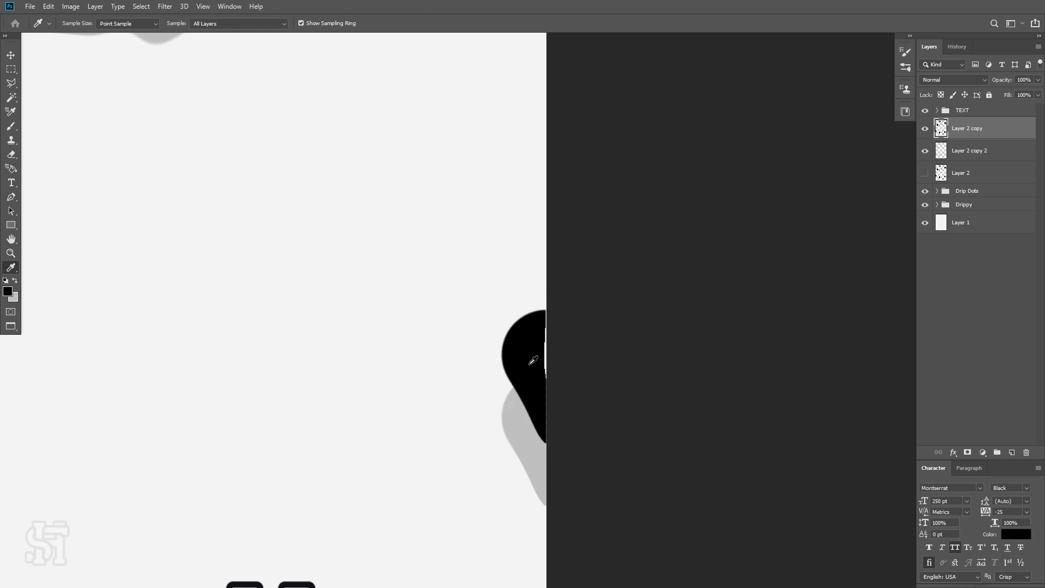
{"action": "key", "text": "b"}
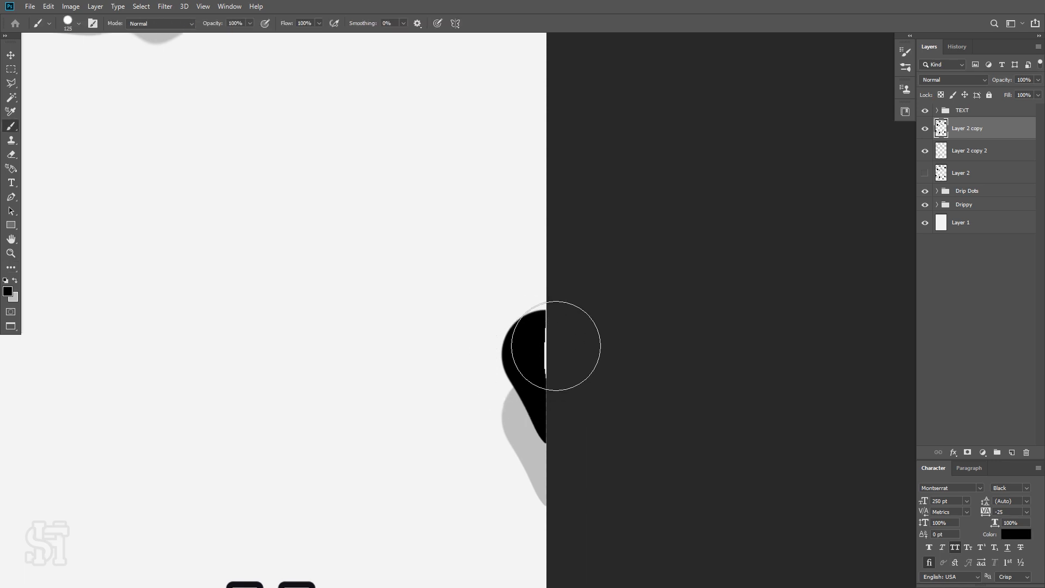
{"action": "left_click", "coordinate": [79, 23]}
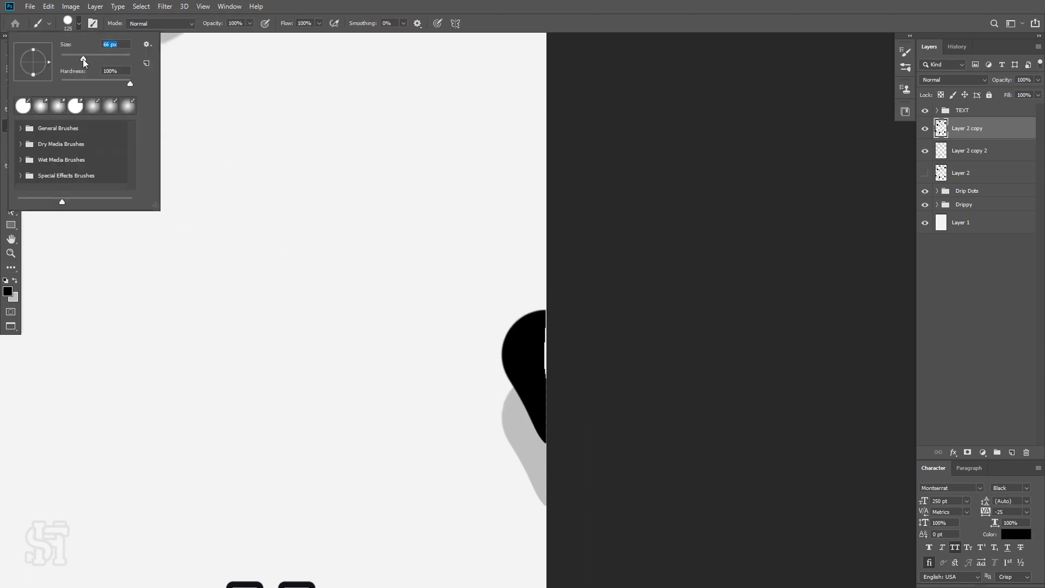
{"action": "left_click_drag", "start_coordinate": [83, 58], "coordinate": [80, 60]}
{"action": "left_click", "coordinate": [545, 372]}
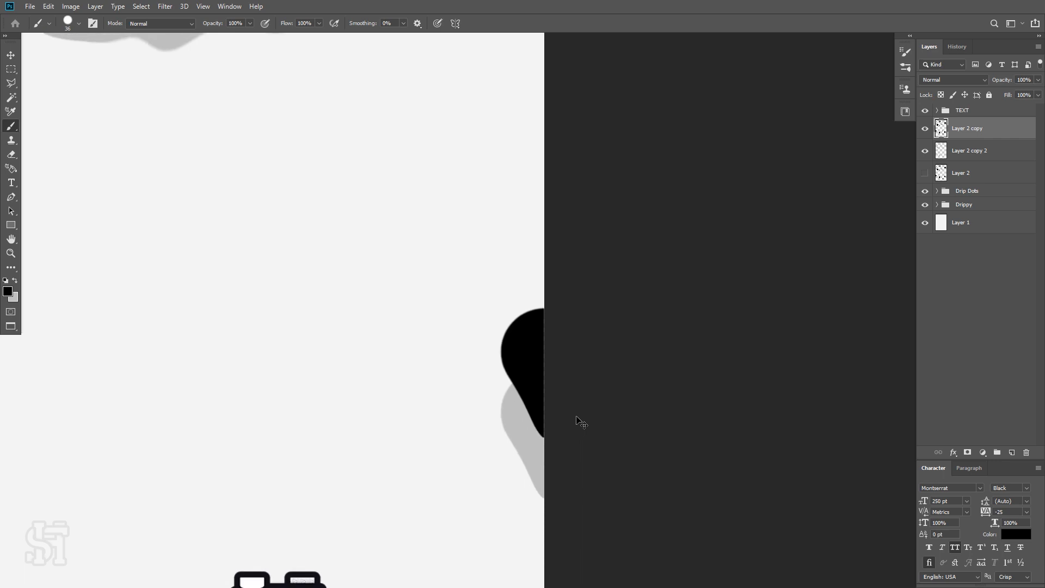
Zoom to view the whole finished poster.
{"action": "key", "text": "ctrl+0"}
{"action": "key", "text": "z"}
{"action": "left_click_drag", "start_coordinate": [584, 265], "coordinate": [626, 370]}
{"action": "left_click_drag", "start_coordinate": [601, 284], "coordinate": [624, 300]}
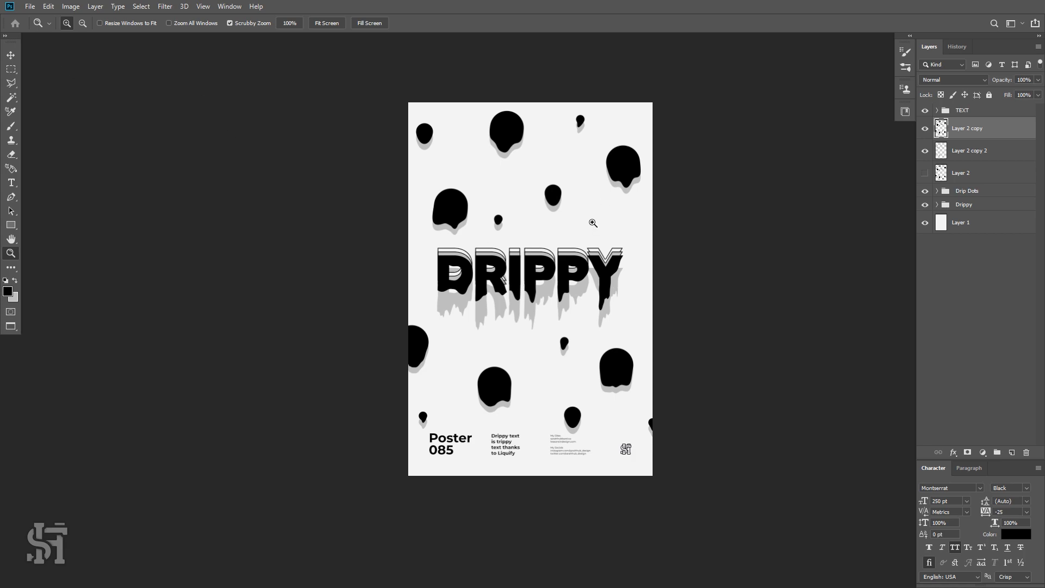
{"action": "left_click_drag", "start_coordinate": [523, 240], "coordinate": [524, 306]}
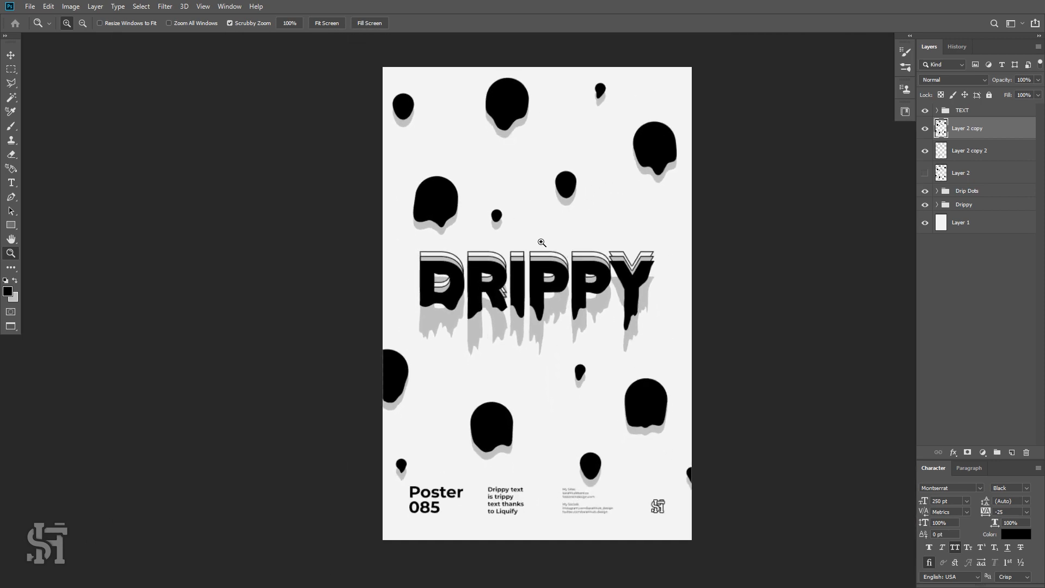
{"action": "left_click_drag", "start_coordinate": [541, 243], "coordinate": [553, 269]}
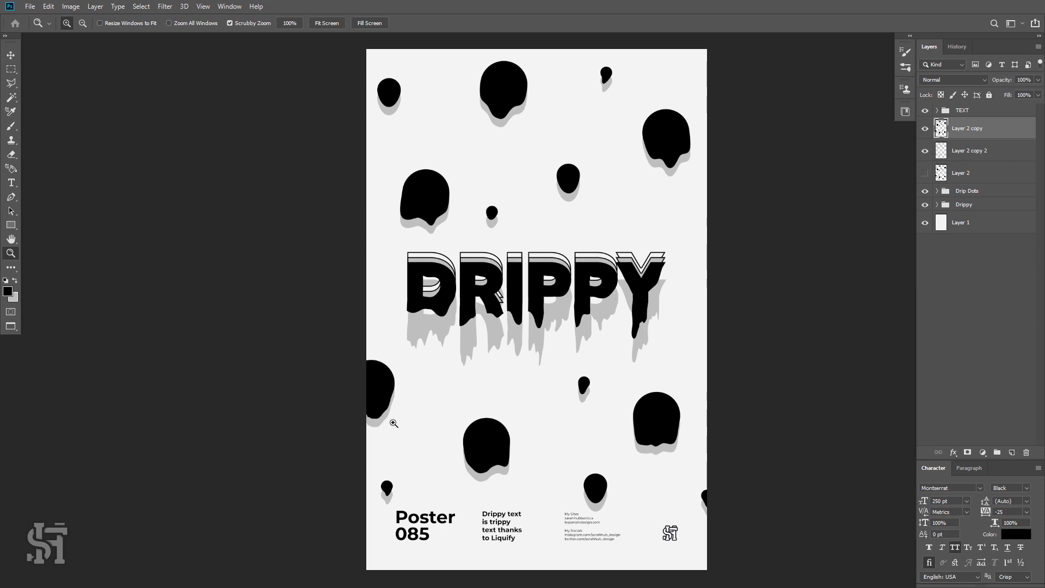
{"action": "key", "text": "t"}
{"action": "left_click", "coordinate": [432, 527]}
{"action": "key", "text": "ctrl+a"}
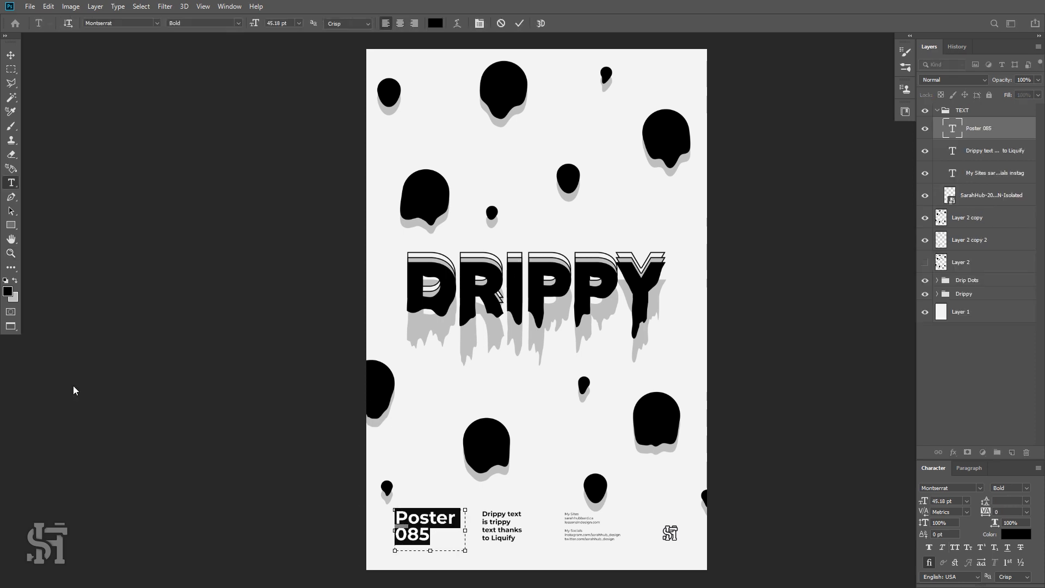
{"action": "left_click", "coordinate": [9, 291]}
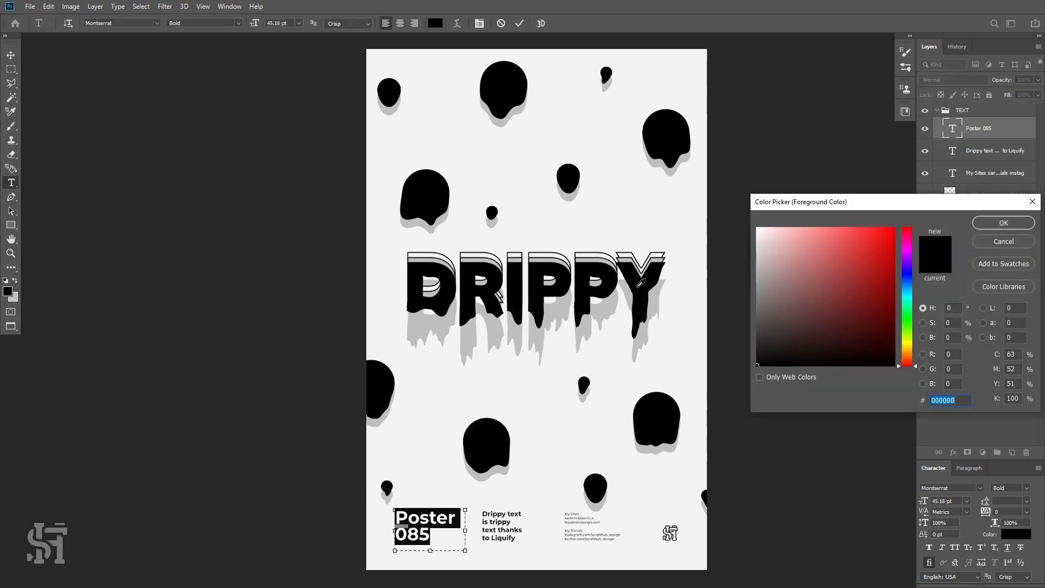
{"action": "left_click", "coordinate": [1002, 221]}
{"action": "left_click", "coordinate": [11, 56]}
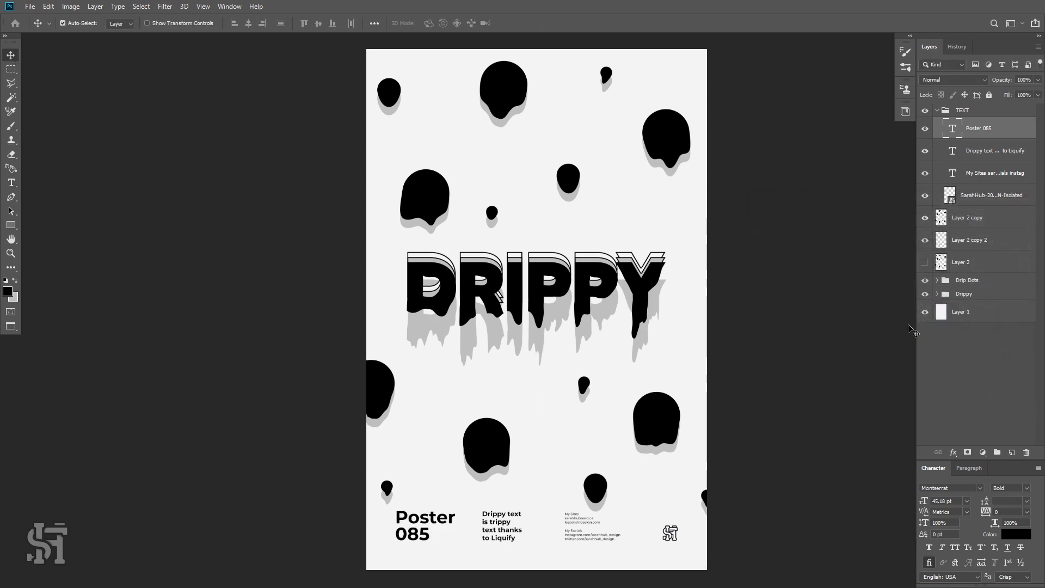
Select the background layer and add a Pattern Overlay layer style to it.
{"action": "left_click", "coordinate": [925, 312]}
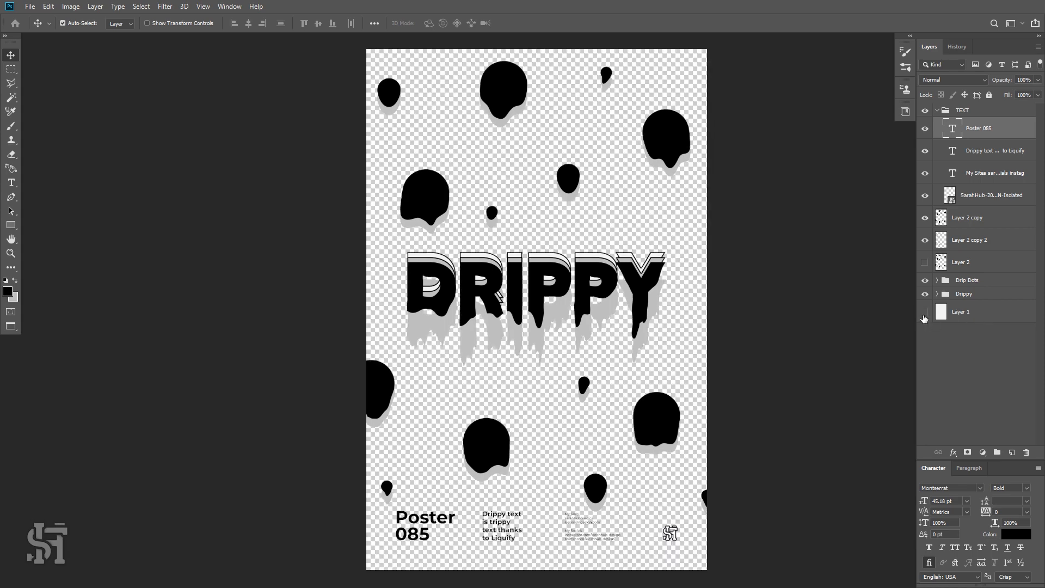
{"action": "left_click", "coordinate": [925, 312]}
{"action": "left_click", "coordinate": [963, 316]}
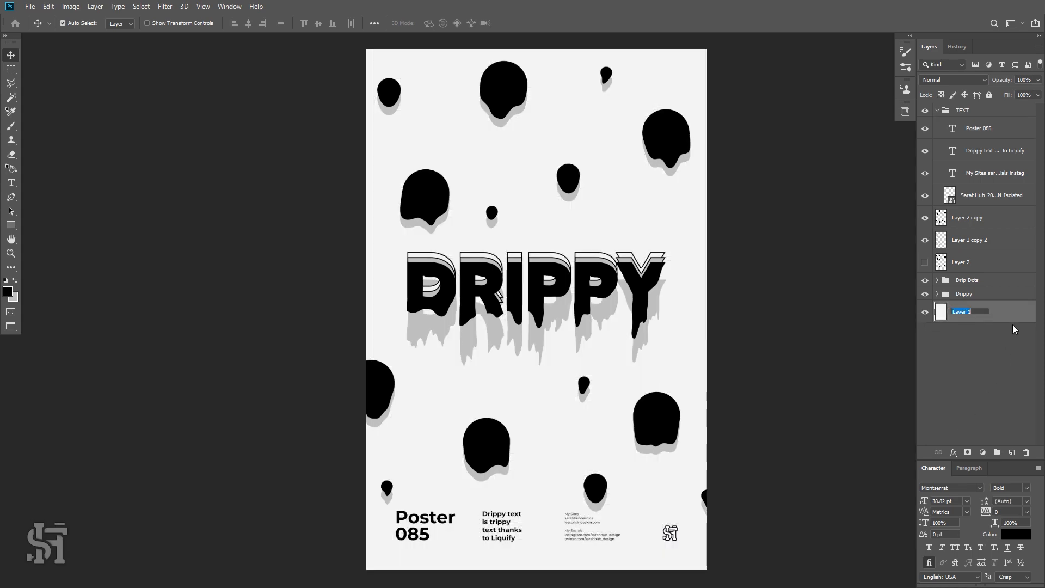
{"action": "double_click", "coordinate": [1011, 321]}
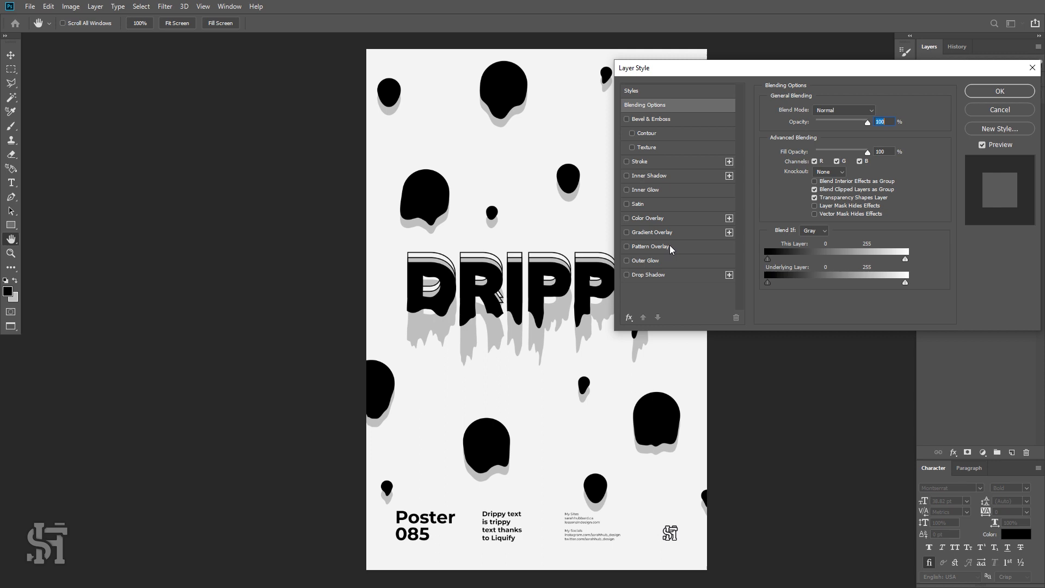
{"action": "left_click", "coordinate": [628, 234]}
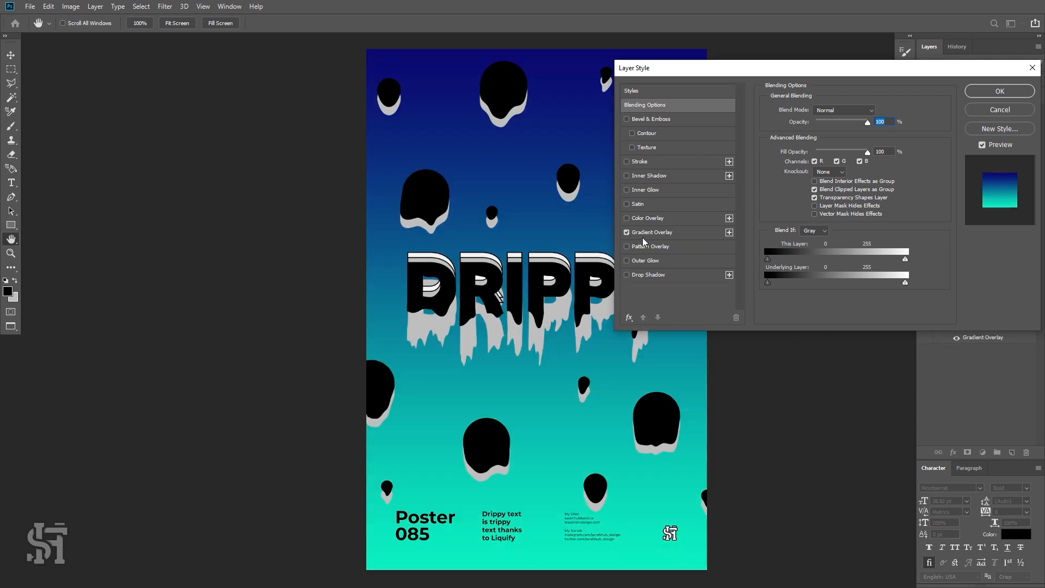
{"action": "left_click", "coordinate": [627, 234]}
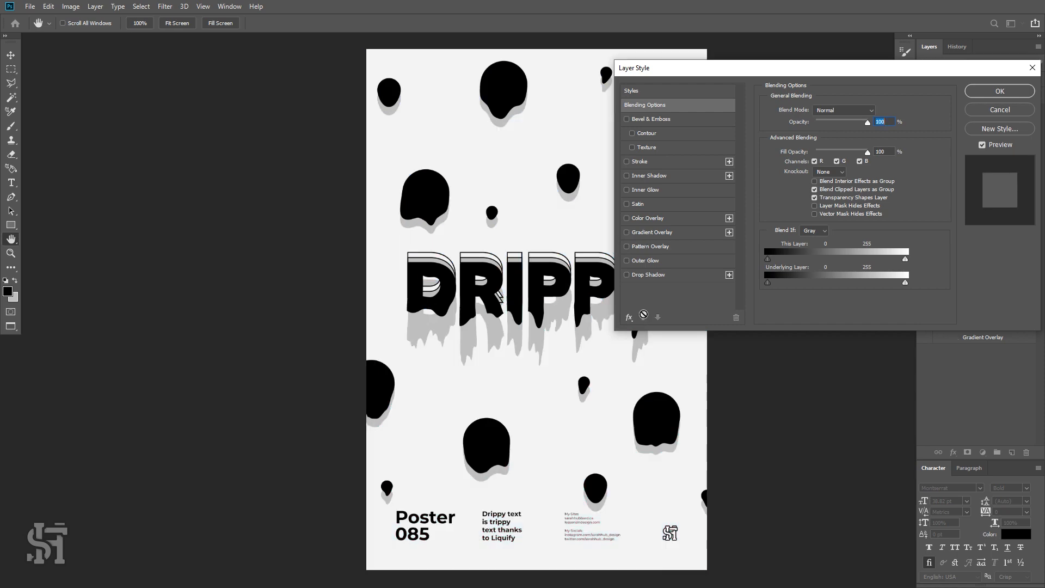
{"action": "left_click", "coordinate": [627, 246]}
{"action": "left_click", "coordinate": [650, 246]}
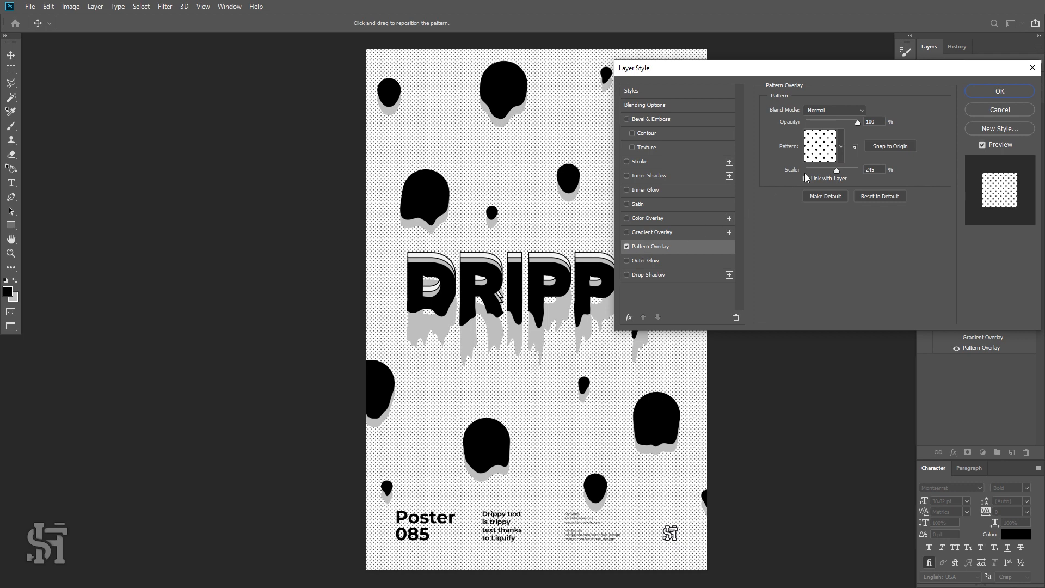
Try several overlay patterns and set the pattern scale to 536%.
{"action": "left_click", "coordinate": [838, 157]}
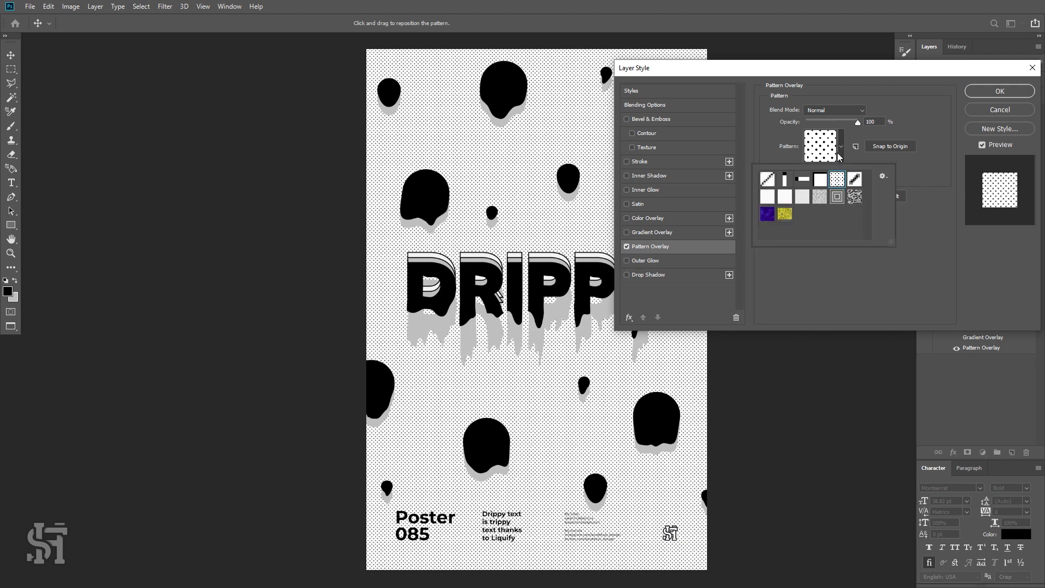
{"action": "left_click", "coordinate": [767, 179]}
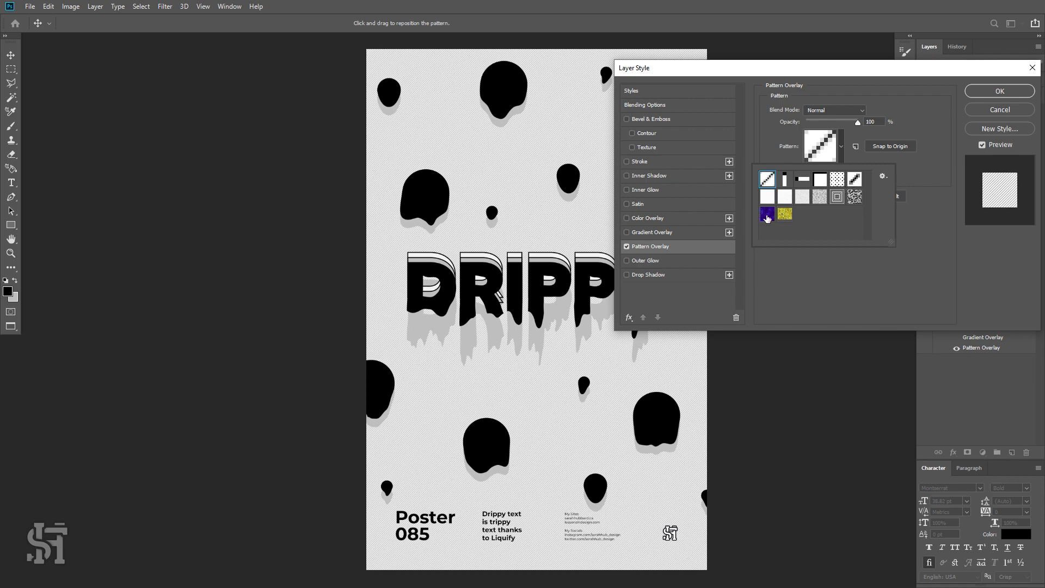
{"action": "left_click", "coordinate": [784, 214]}
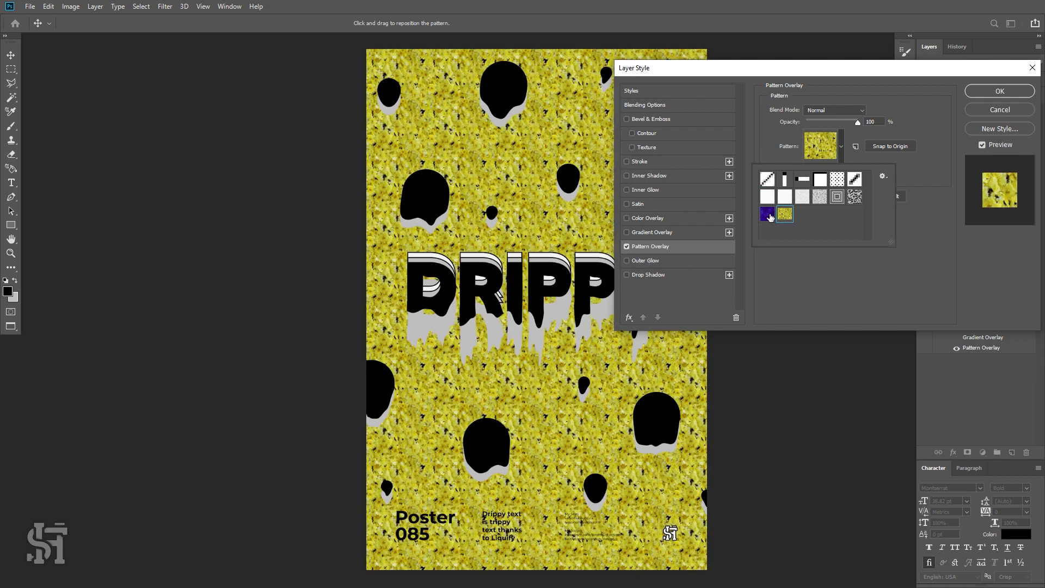
{"action": "left_click", "coordinate": [768, 215]}
{"action": "left_click", "coordinate": [785, 214]}
{"action": "left_click", "coordinate": [768, 216]}
{"action": "left_click", "coordinate": [854, 197]}
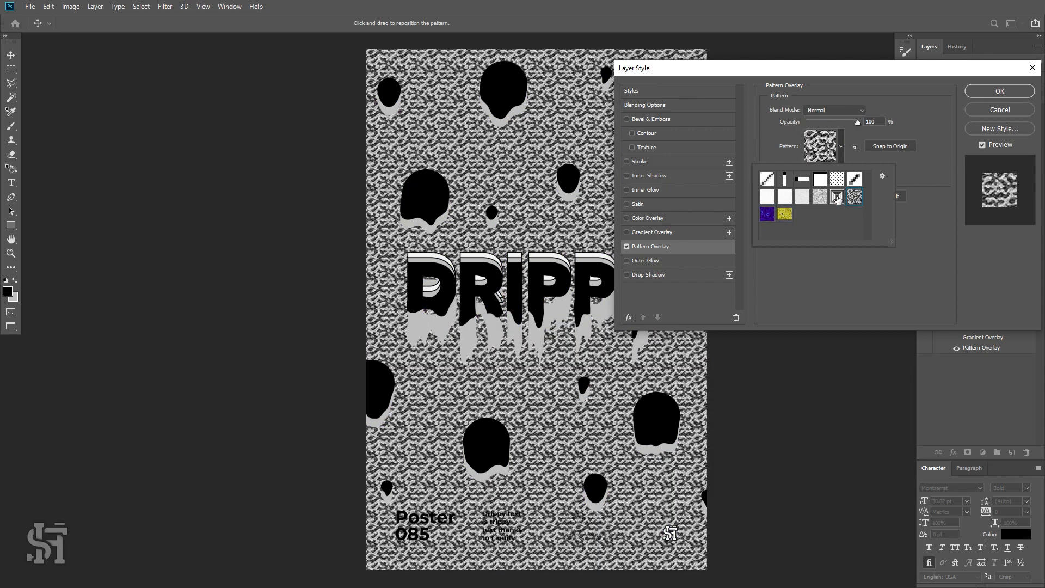
{"action": "left_click", "coordinate": [837, 197]}
{"action": "left_click", "coordinate": [819, 196]}
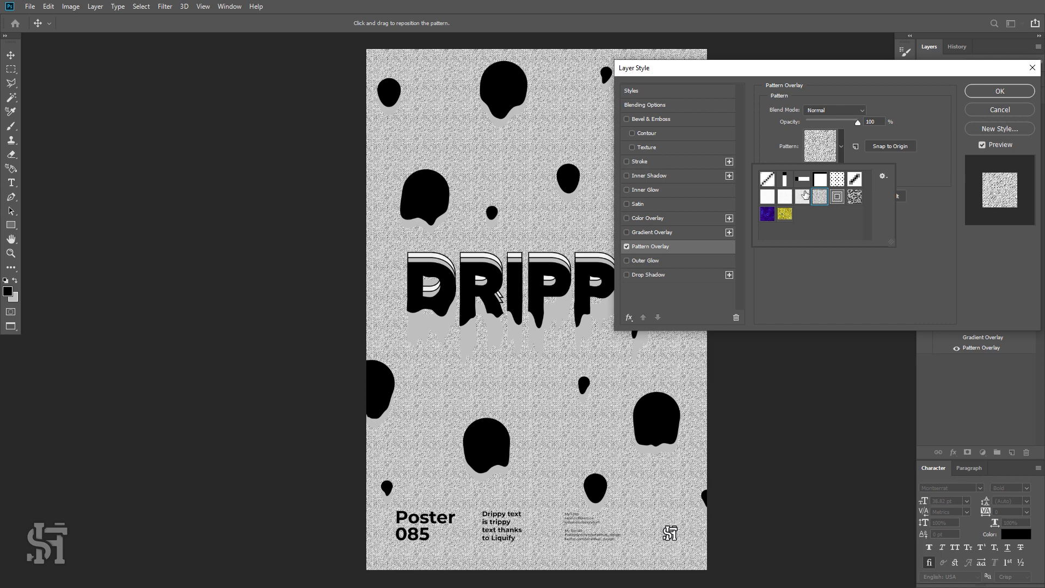
{"action": "left_click", "coordinate": [804, 196]}
{"action": "left_click", "coordinate": [855, 201]}
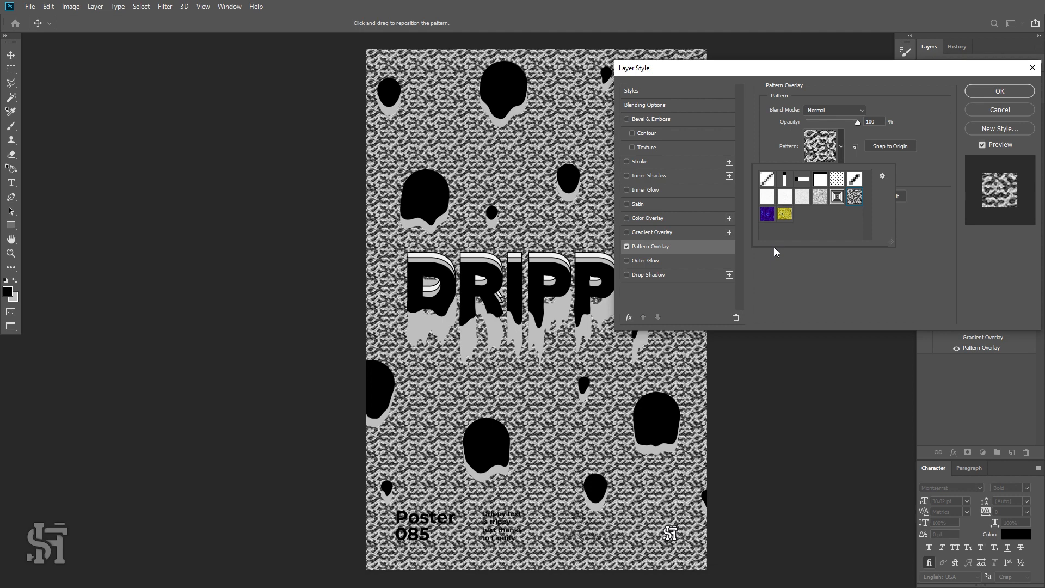
{"action": "left_click", "coordinate": [768, 178]}
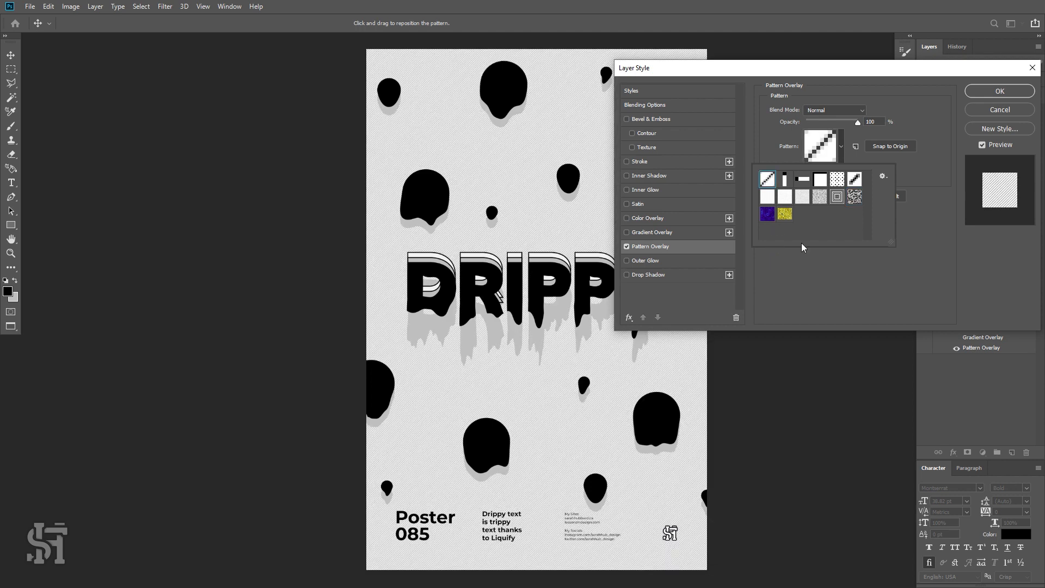
{"action": "left_click", "coordinate": [785, 179]}
{"action": "left_click", "coordinate": [767, 179]}
{"action": "left_click", "coordinate": [819, 275]}
{"action": "left_click_drag", "start_coordinate": [839, 173], "coordinate": [847, 176]}
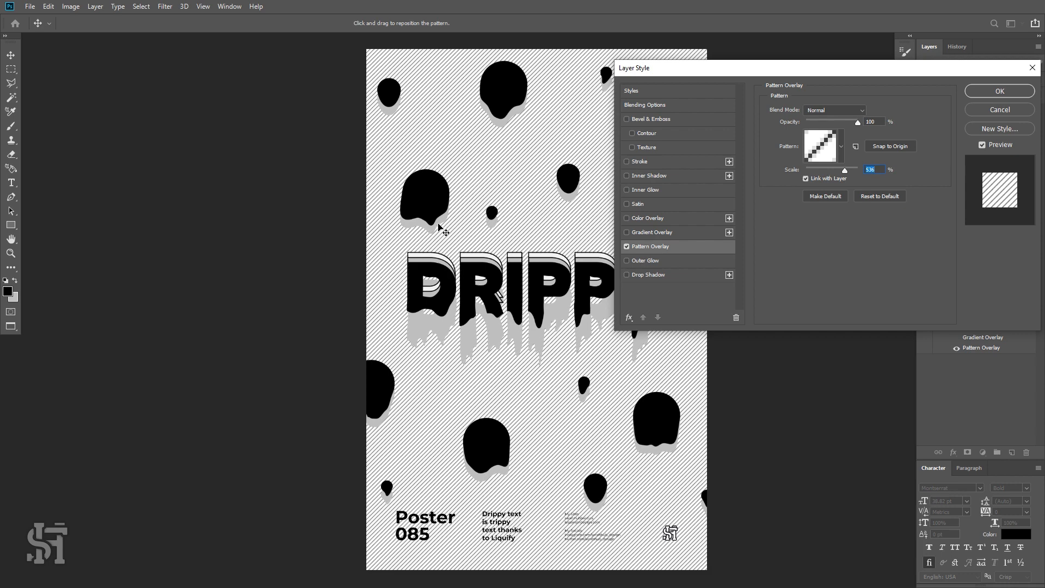
Switch the overlay to the vertical lines pattern and confirm the layer style.
{"action": "left_click", "coordinate": [841, 147]}
{"action": "left_click", "coordinate": [785, 180]}
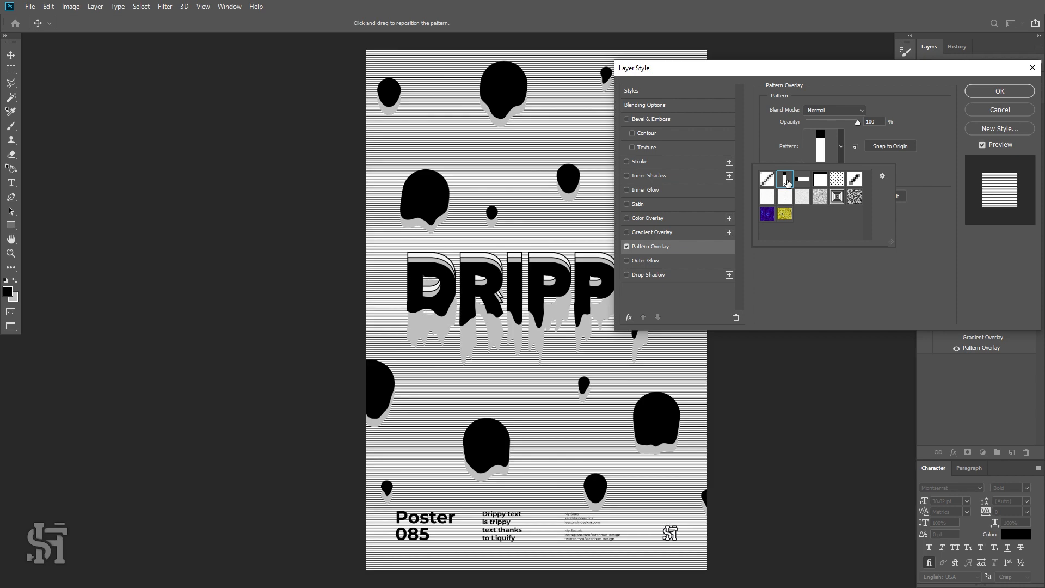
{"action": "left_click", "coordinate": [804, 180]}
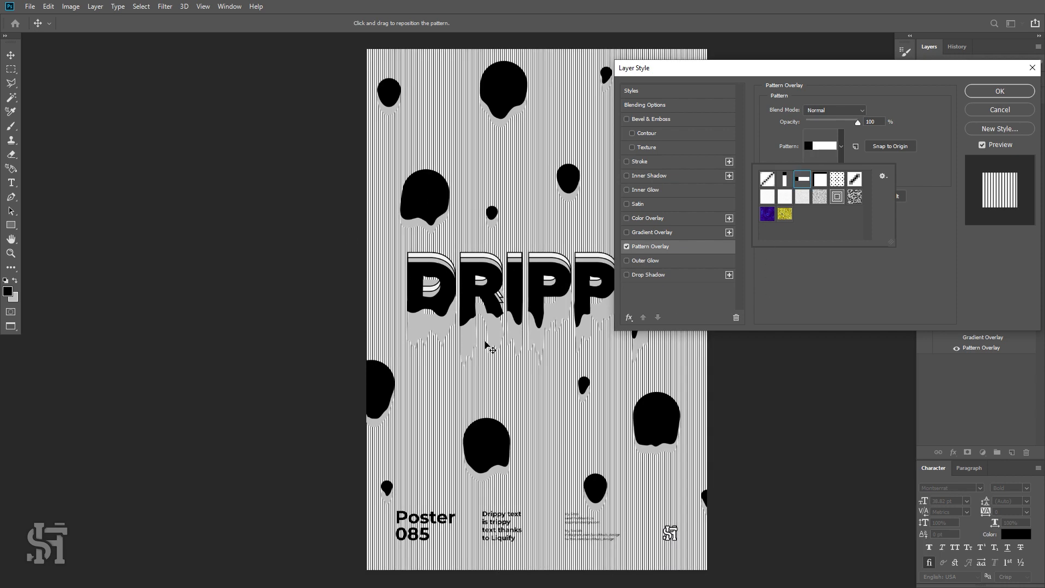
{"action": "left_click", "coordinate": [982, 91]}
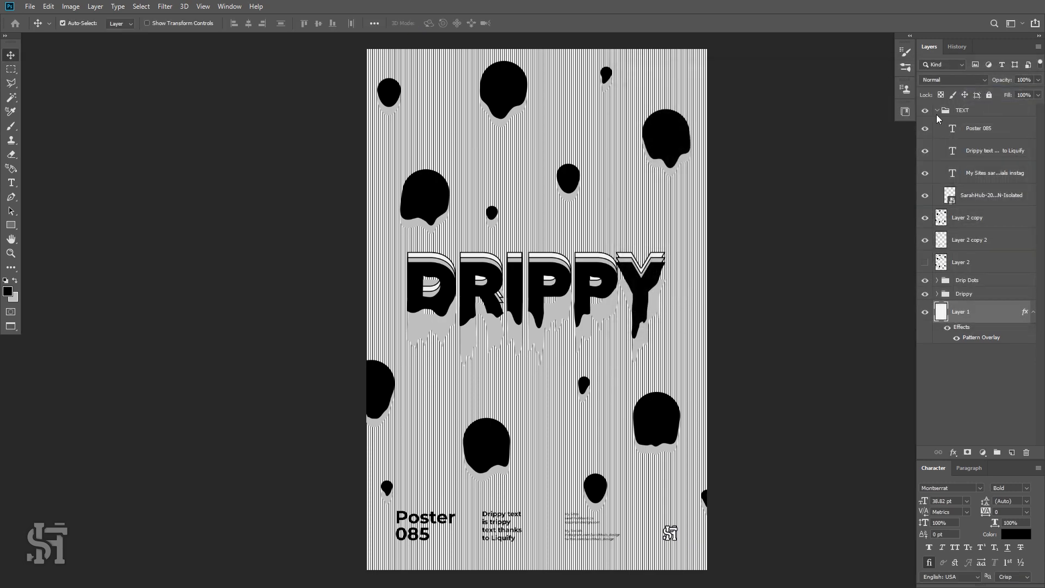
Zoom in to inspect the line pattern behind the headline, then return to the full poster view.
{"action": "key", "text": "z"}
{"action": "left_click_drag", "start_coordinate": [531, 284], "coordinate": [581, 300]}
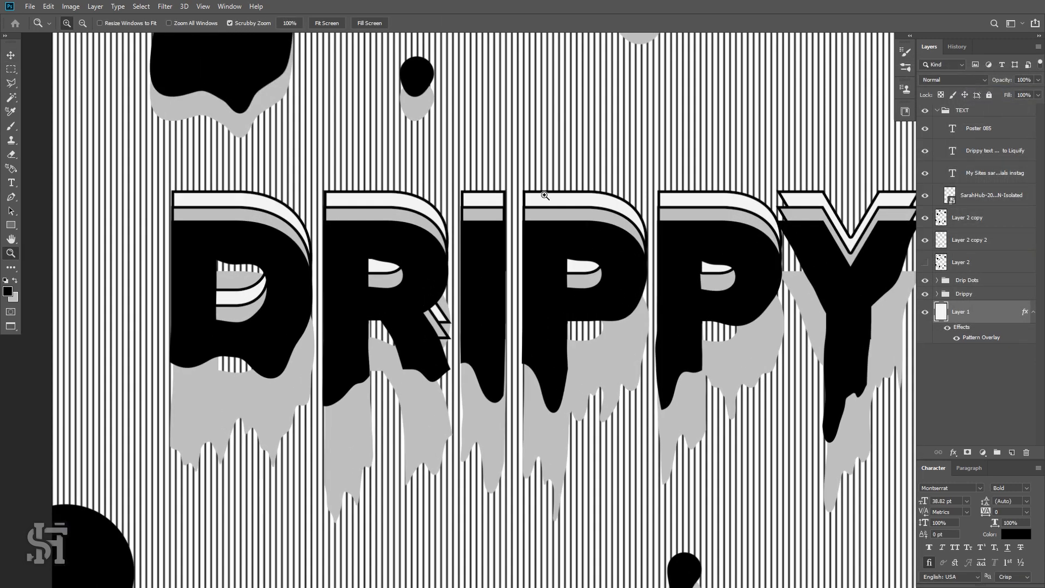
{"action": "left_click", "coordinate": [587, 265], "text": "alt"}
{"action": "left_click", "coordinate": [588, 265], "text": "alt"}
{"action": "left_click", "coordinate": [590, 266], "text": "alt"}
{"action": "left_click", "coordinate": [643, 329], "text": "alt"}
{"action": "left_click", "coordinate": [652, 329], "text": "alt"}
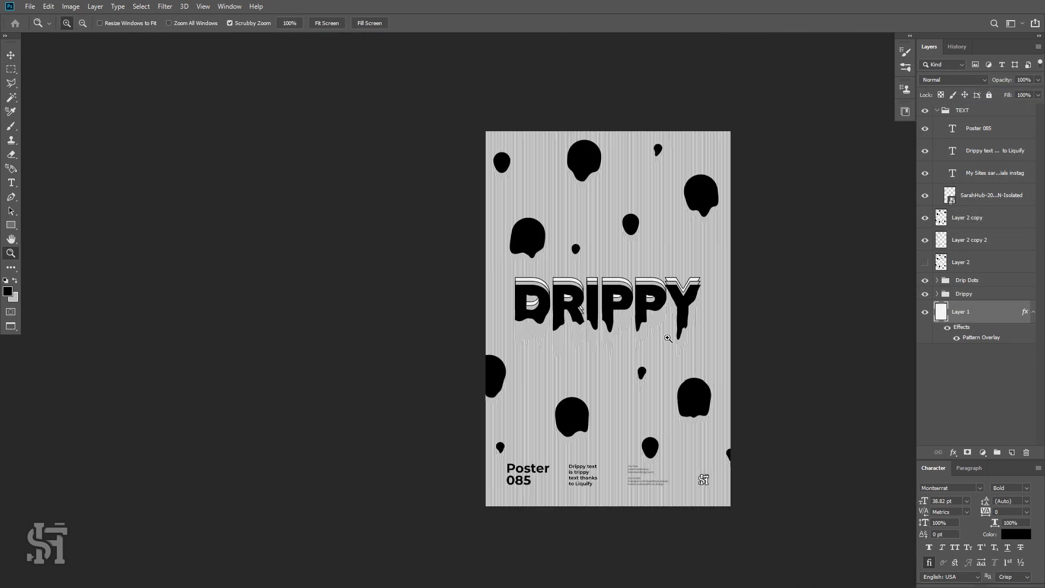
{"action": "left_click", "coordinate": [673, 339]}
Reopen the background's Pattern Overlay settings and try the grid and dot patterns.
{"action": "double_click", "coordinate": [996, 334]}
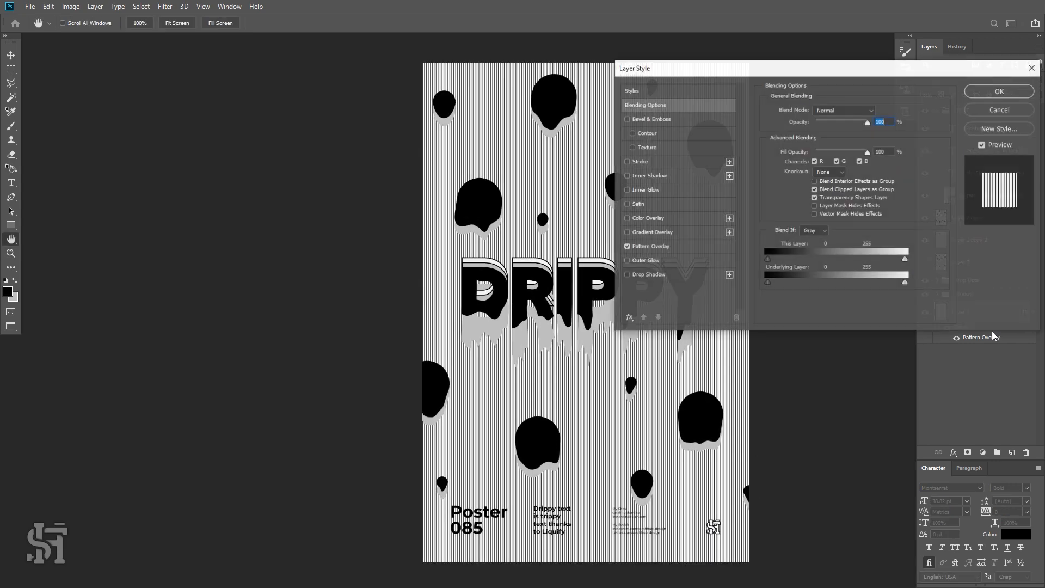
{"action": "left_click", "coordinate": [660, 248]}
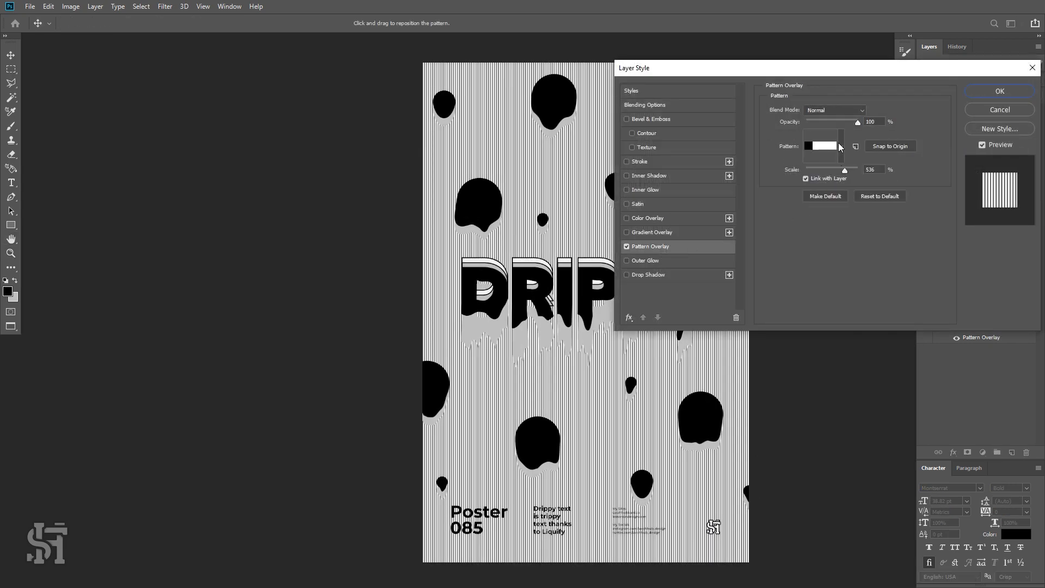
{"action": "left_click", "coordinate": [841, 146]}
{"action": "left_click", "coordinate": [821, 179]}
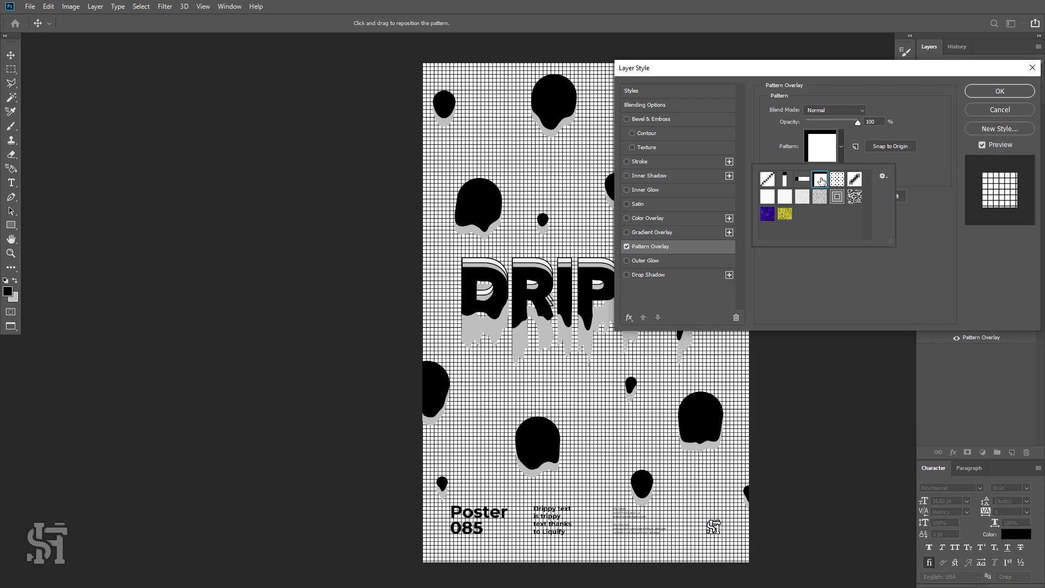
{"action": "left_click", "coordinate": [837, 187]}
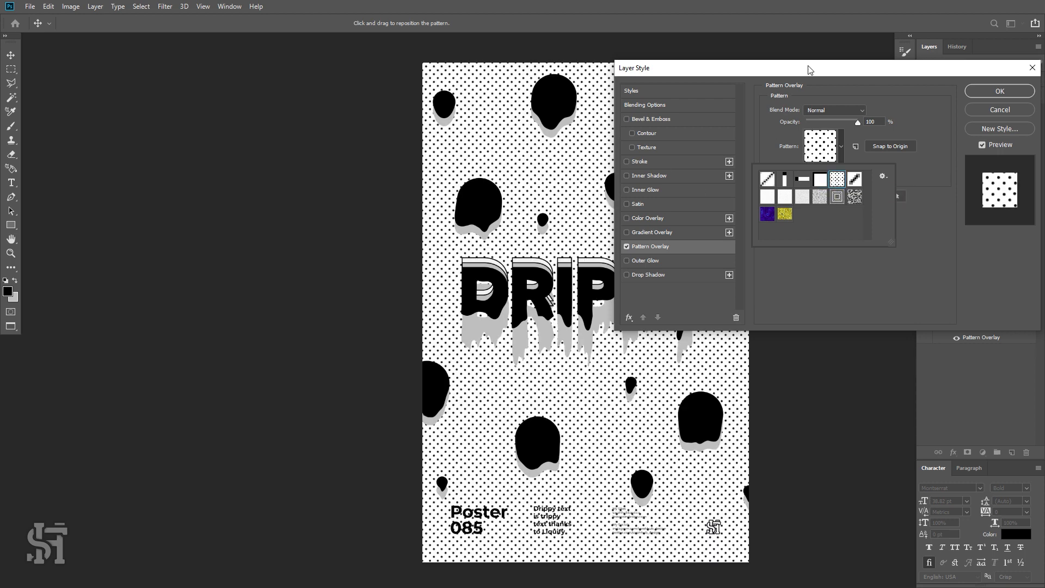
{"action": "left_click_drag", "start_coordinate": [808, 68], "coordinate": [843, 50]}
Switch to the diagonal dash pattern and reduce the pattern scale to 226%.
{"action": "left_click", "coordinate": [877, 129]}
{"action": "left_click", "coordinate": [891, 162]}
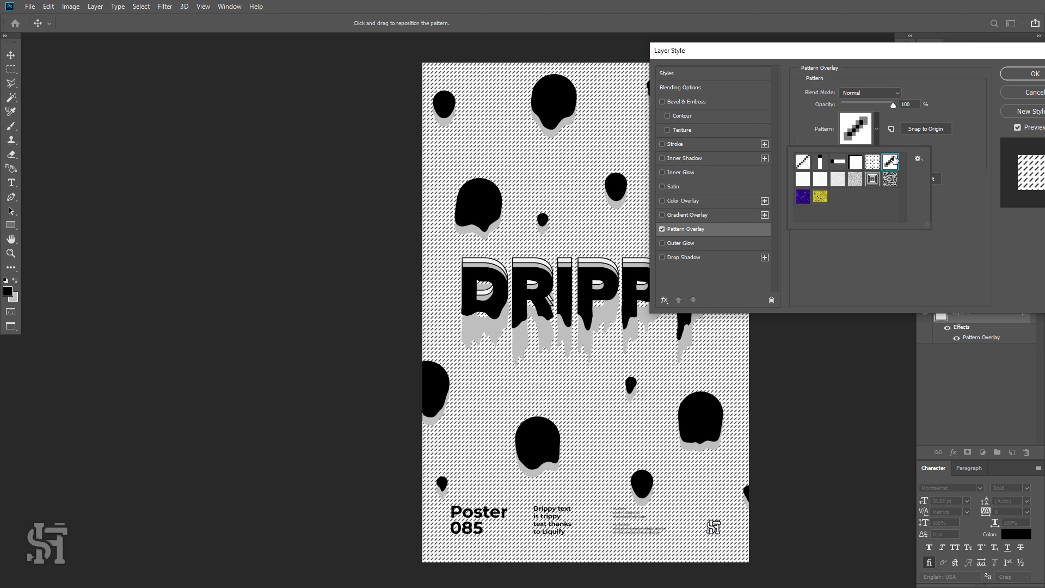
{"action": "left_click", "coordinate": [935, 193]}
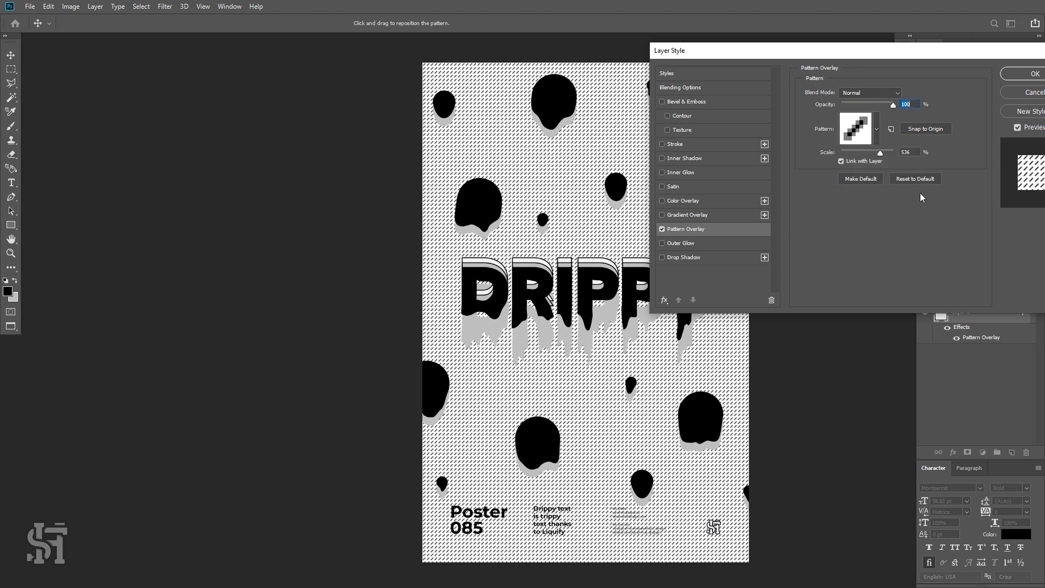
{"action": "left_click_drag", "start_coordinate": [875, 153], "coordinate": [873, 154]}
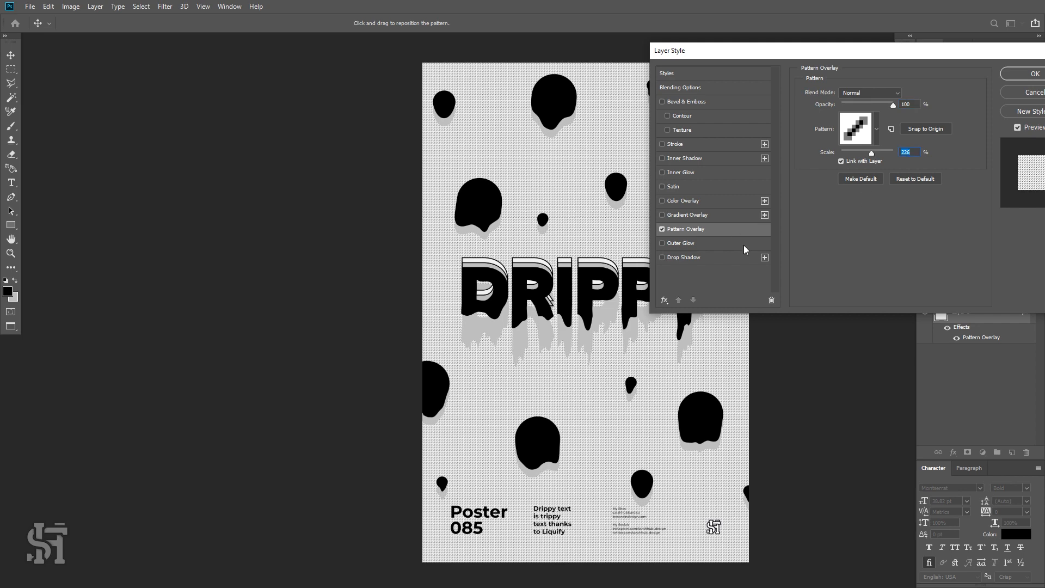
Browse the background overlay's pattern presets and settle on the small dot pattern.
{"action": "left_click", "coordinate": [877, 129]}
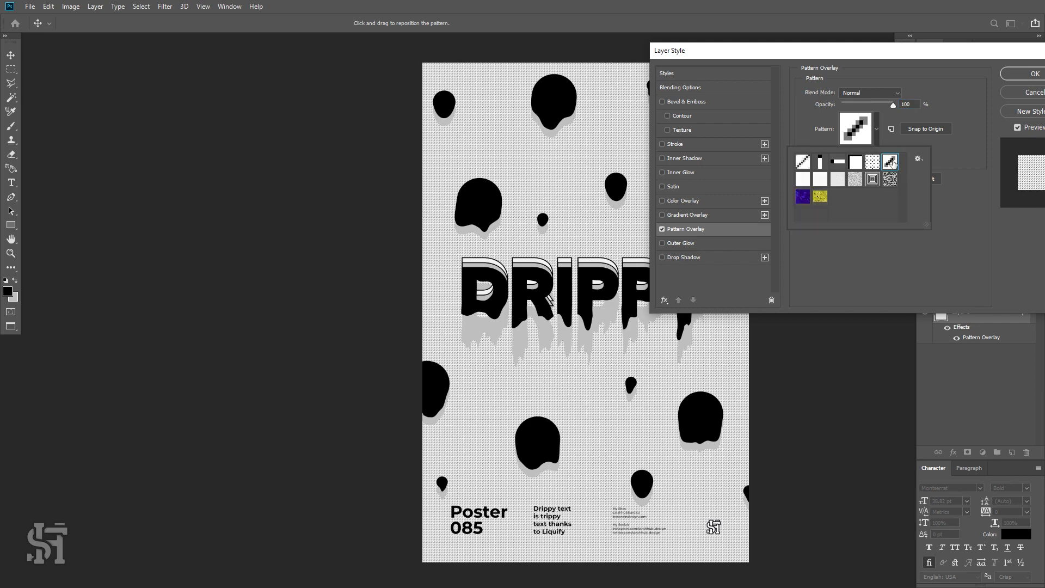
{"action": "left_click", "coordinate": [817, 184]}
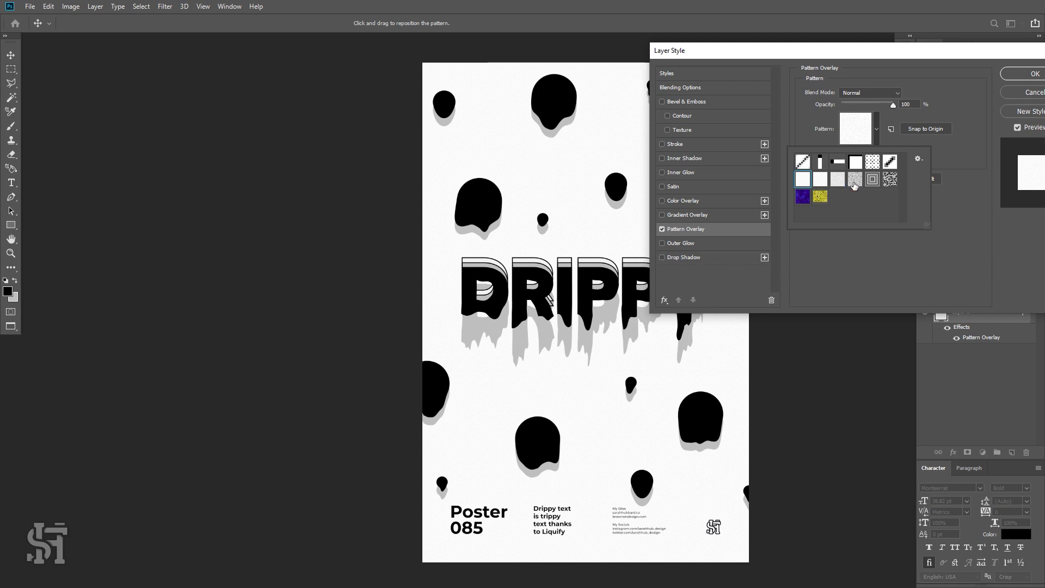
{"action": "left_click", "coordinate": [858, 183]}
{"action": "left_click", "coordinate": [874, 182]}
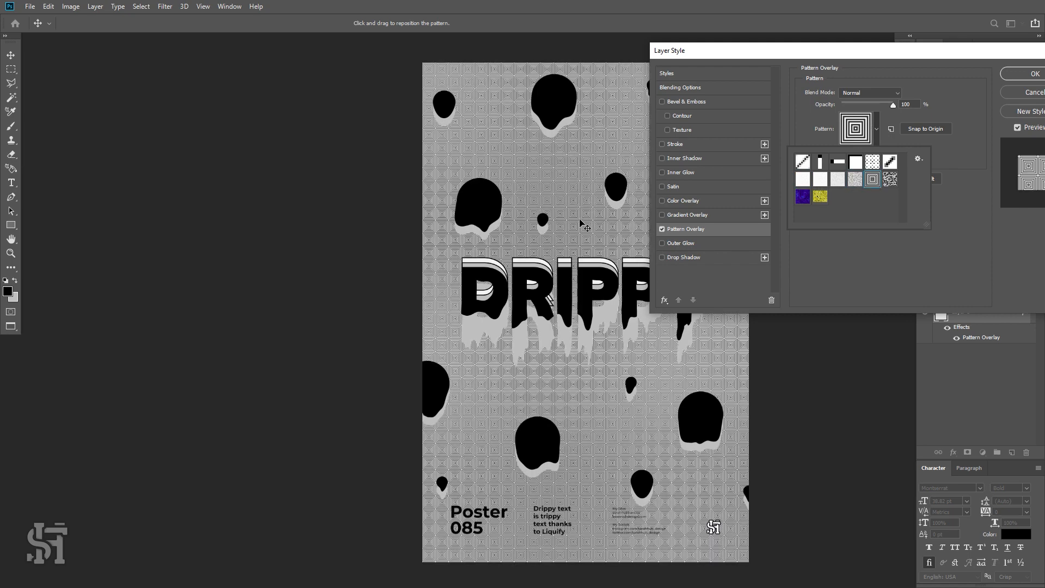
{"action": "left_click", "coordinate": [890, 180]}
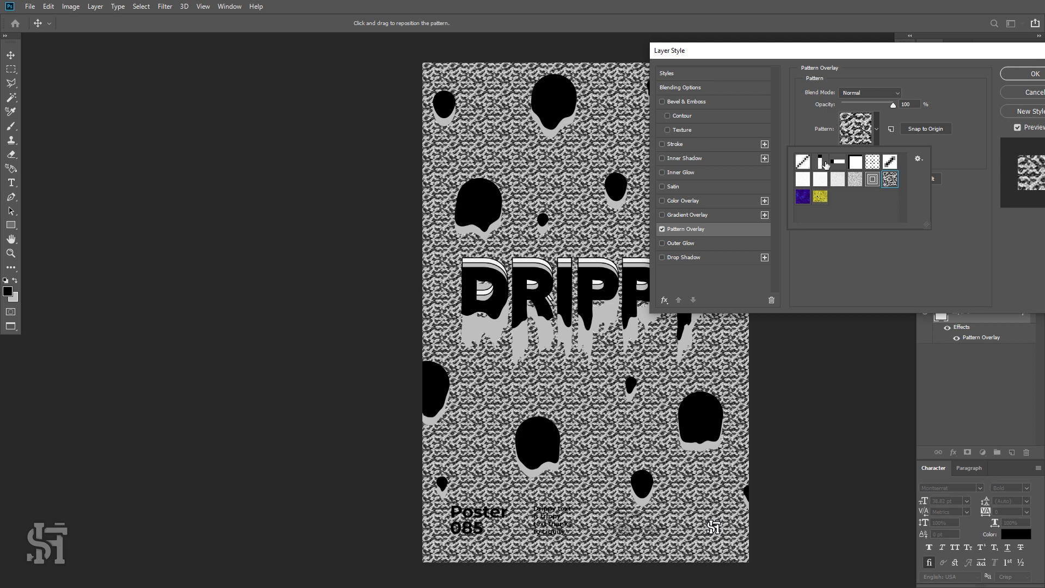
{"action": "left_click", "coordinate": [852, 165]}
{"action": "left_click", "coordinate": [875, 165]}
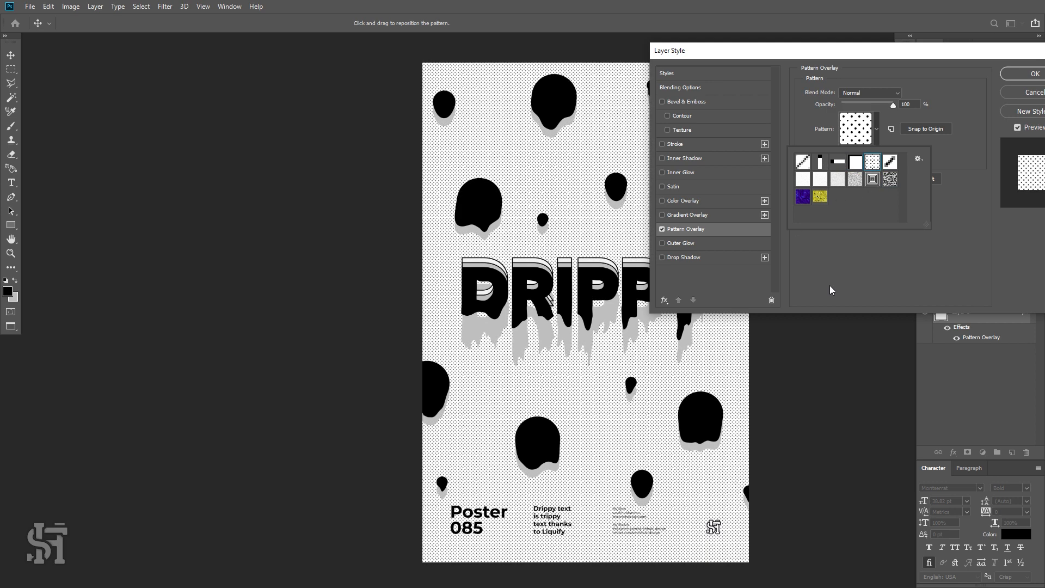
{"action": "left_click", "coordinate": [837, 255]}
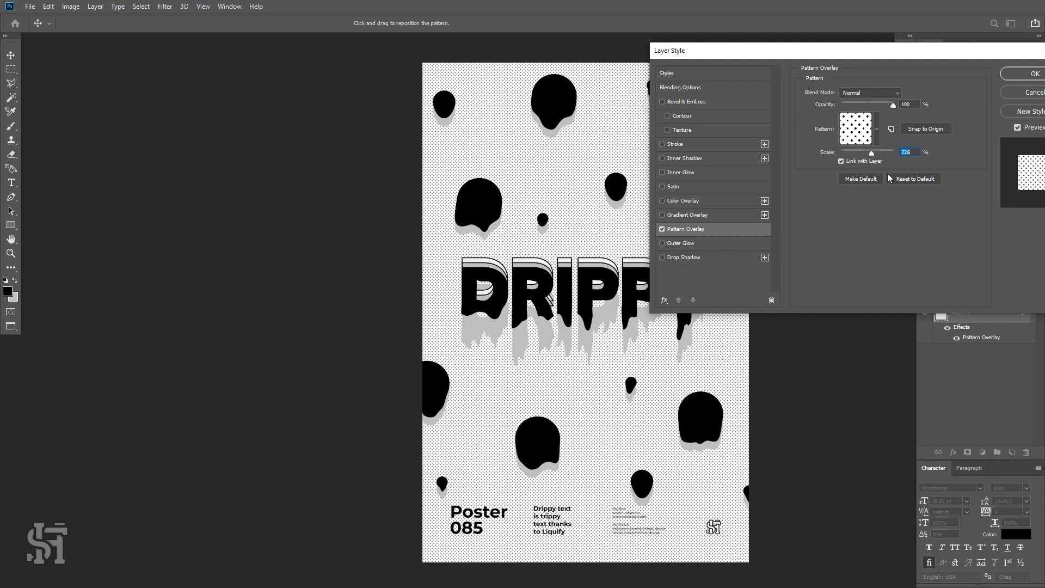
Adjust the dot pattern's scale to 235% and confirm the layer style.
{"action": "left_click_drag", "start_coordinate": [872, 154], "coordinate": [894, 152]}
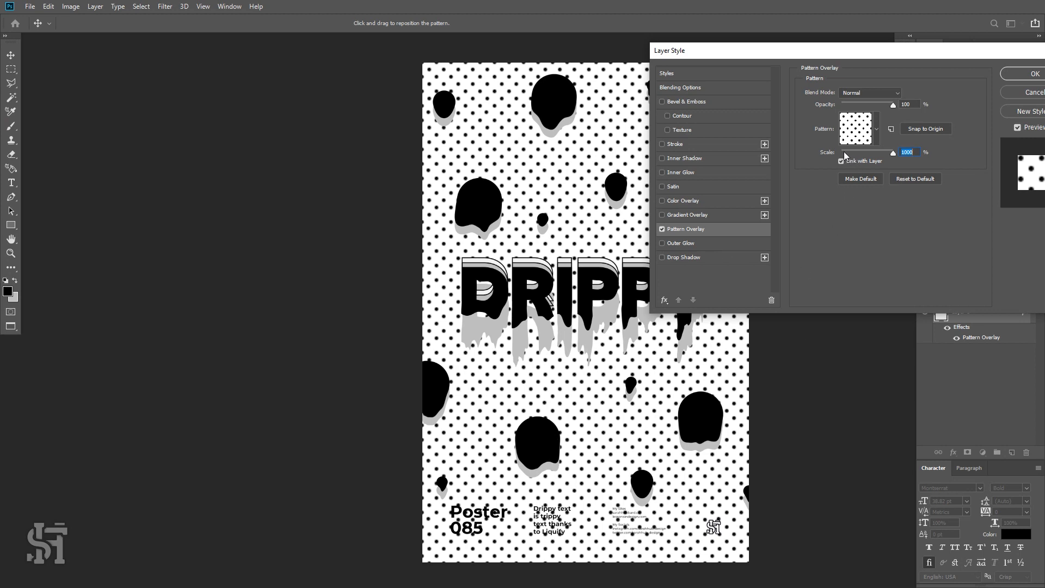
{"action": "left_click_drag", "start_coordinate": [844, 151], "coordinate": [872, 150]}
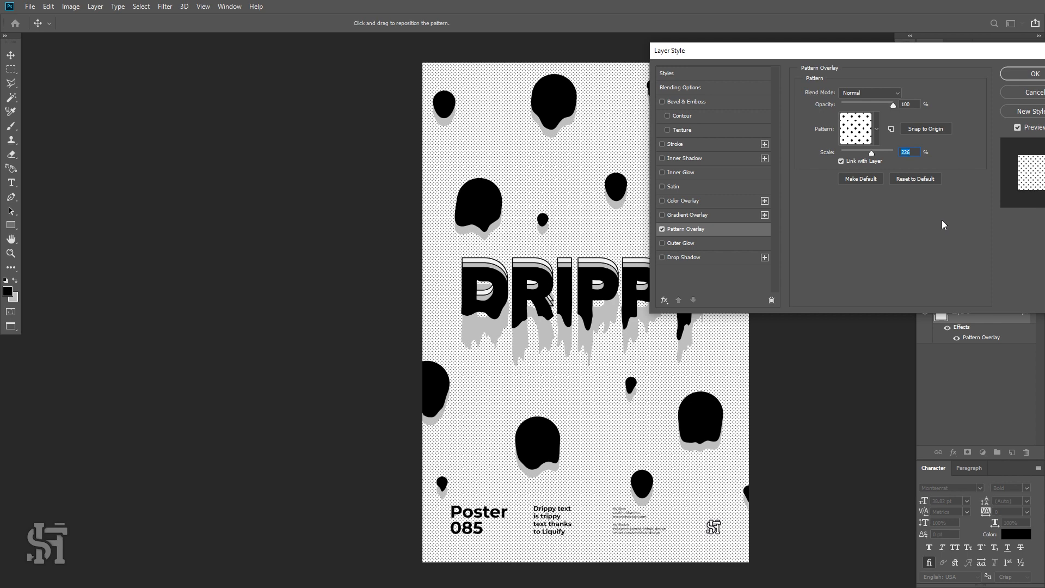
{"action": "type", "text": "250"}
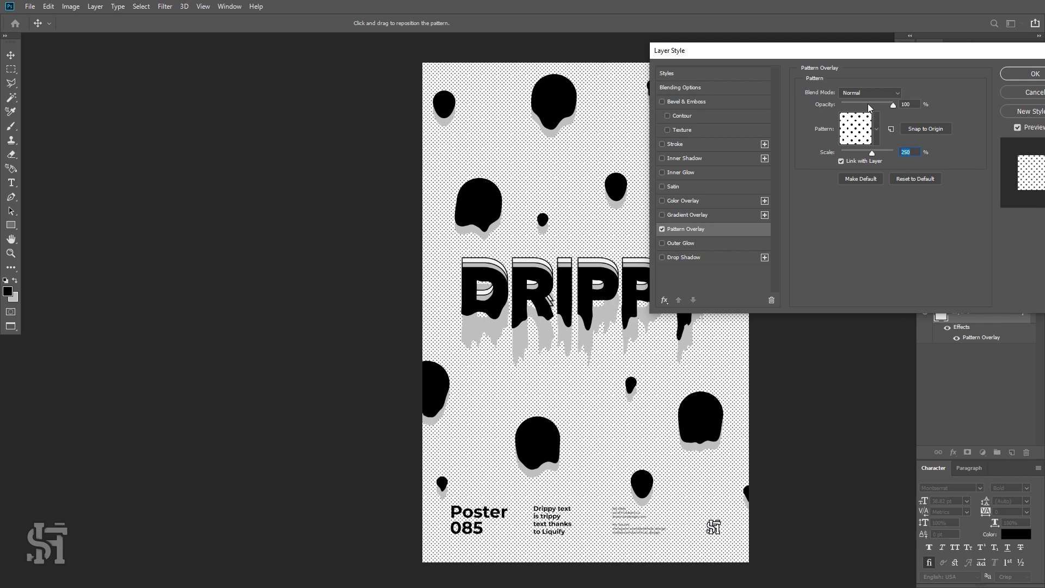
{"action": "left_click_drag", "start_coordinate": [868, 103], "coordinate": [928, 111]}
{"action": "left_click_drag", "start_coordinate": [914, 153], "coordinate": [901, 152]}
{"action": "type", "text": "2"}
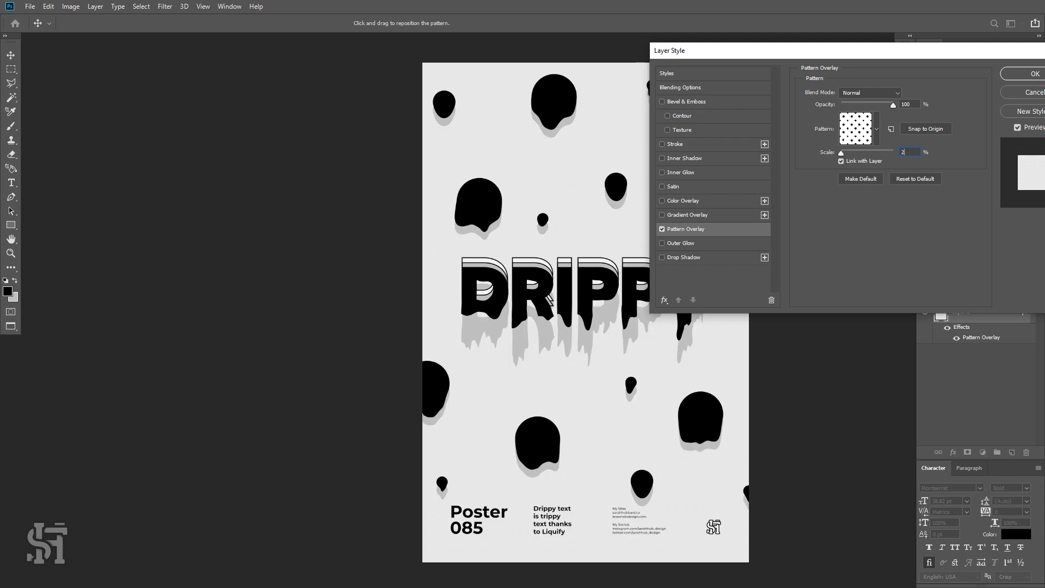
{"action": "type", "text": "25"}
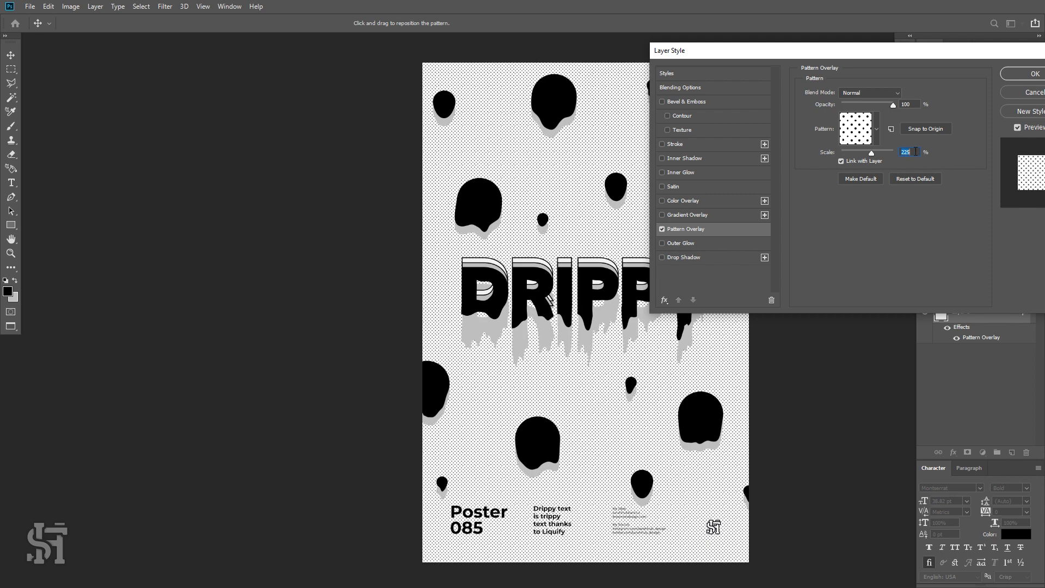
{"action": "left_click_drag", "start_coordinate": [871, 153], "coordinate": [874, 156]}
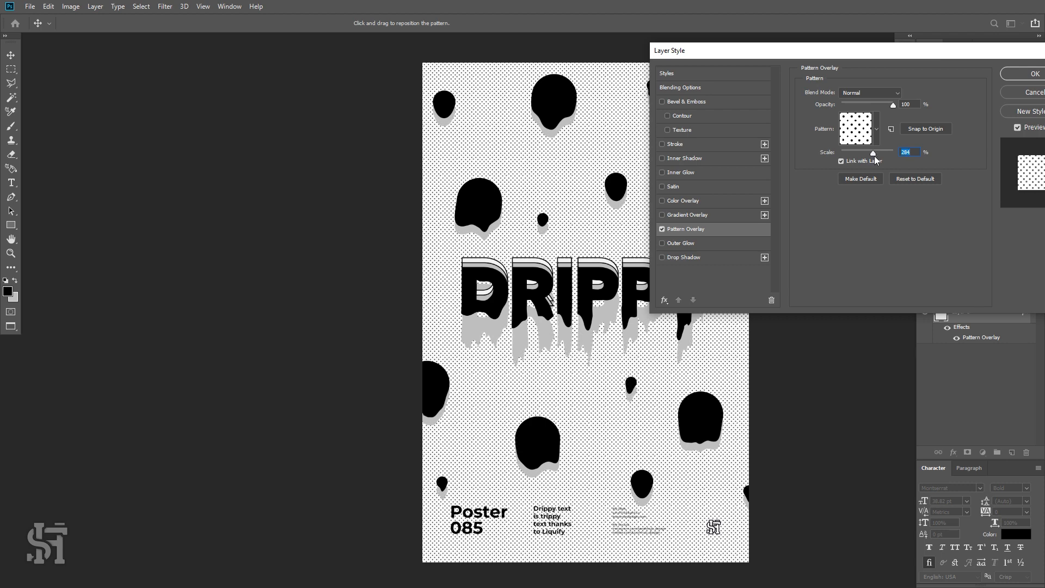
{"action": "type", "text": "200"}
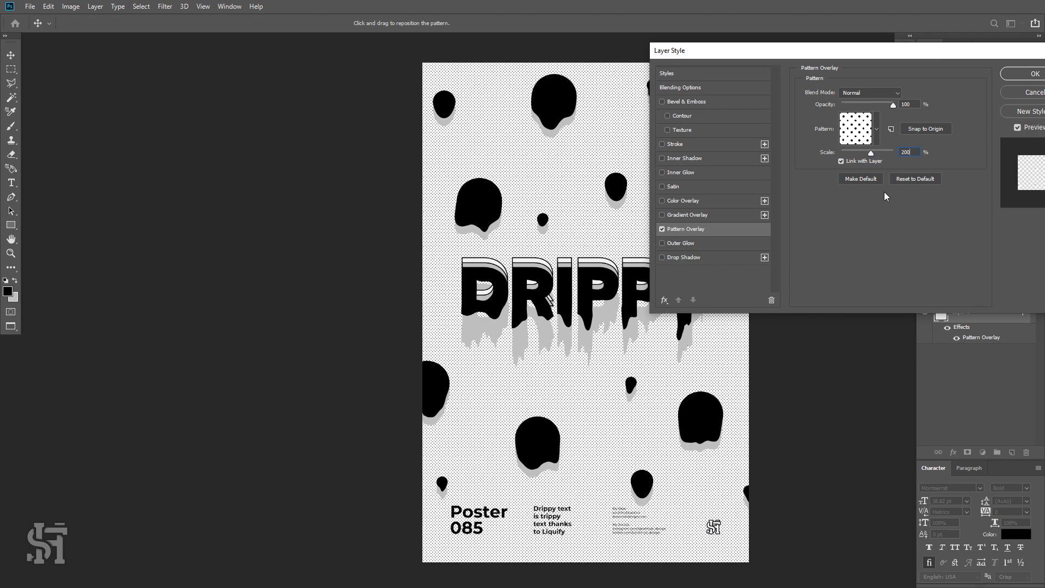
{"action": "left_click_drag", "start_coordinate": [912, 153], "coordinate": [886, 167]}
{"action": "type", "text": "225"}
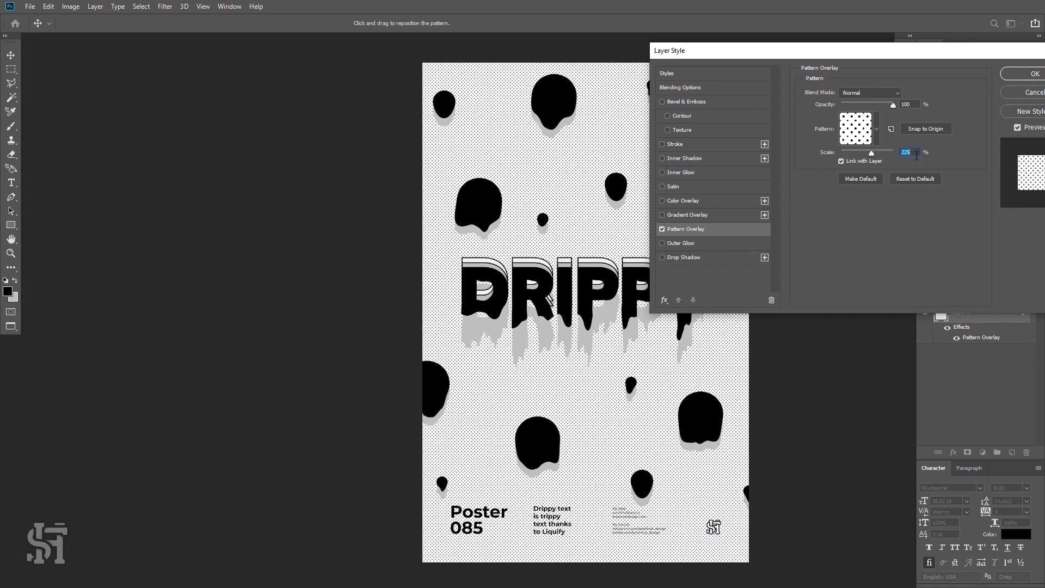
{"action": "type", "text": "235"}
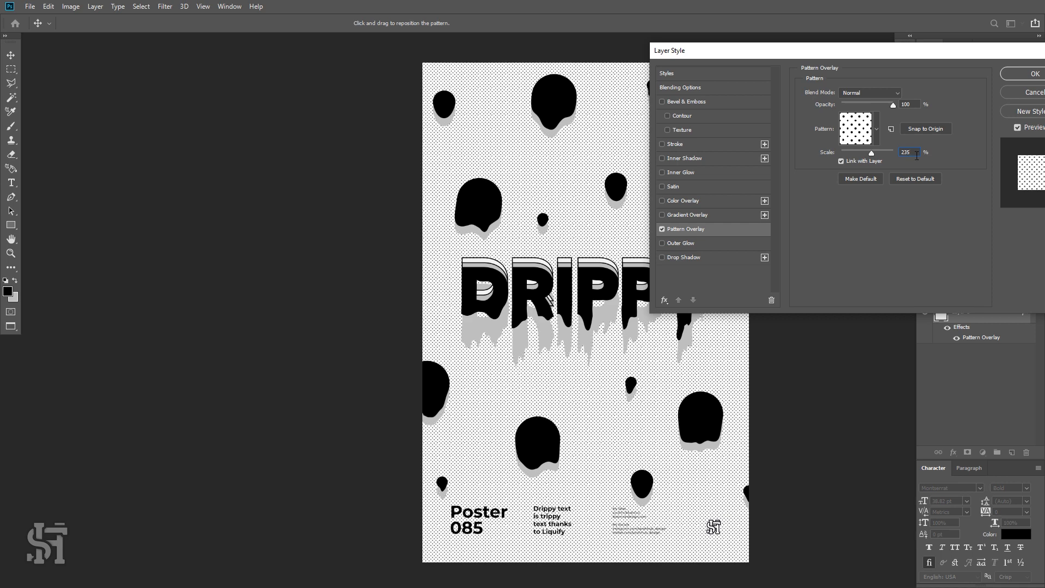
{"action": "left_click", "coordinate": [1018, 73]}
Try Linear Burn and then Linear Dodge (Add) blending on the headline's grey drip shadow layer.
{"action": "key", "text": "z"}
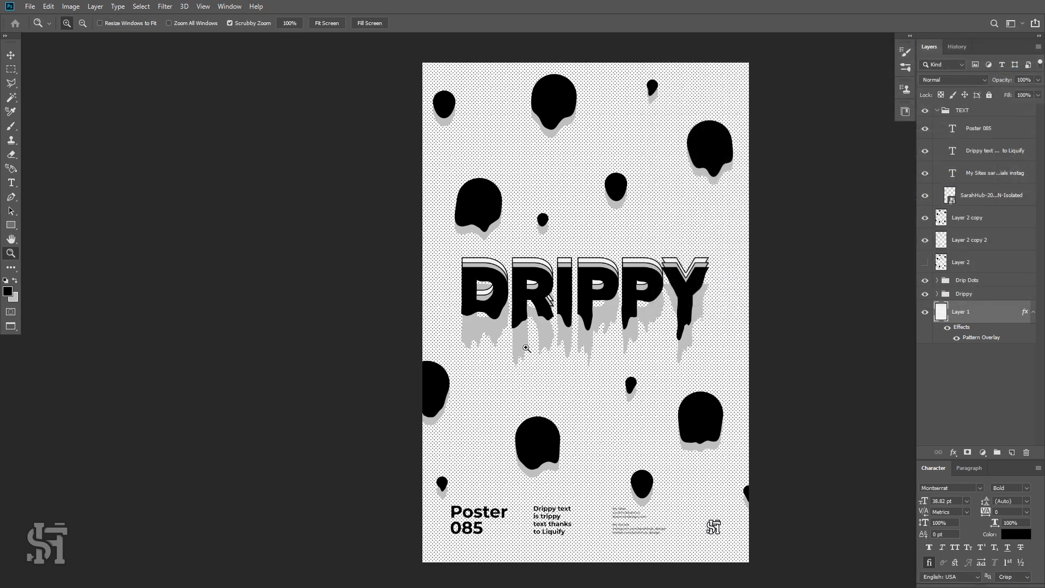
{"action": "left_click", "coordinate": [578, 362]}
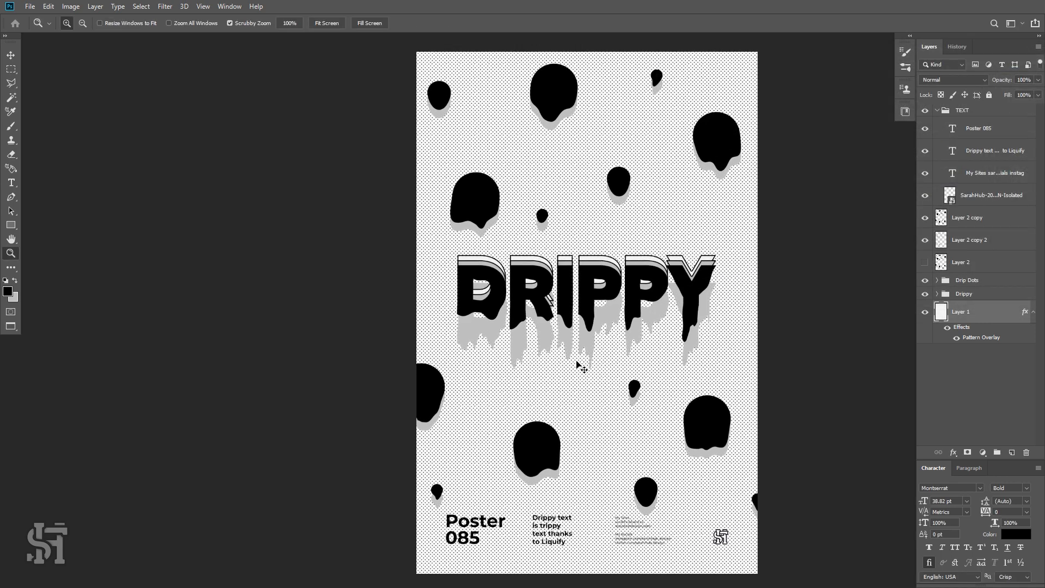
{"action": "left_click", "coordinate": [536, 316]}
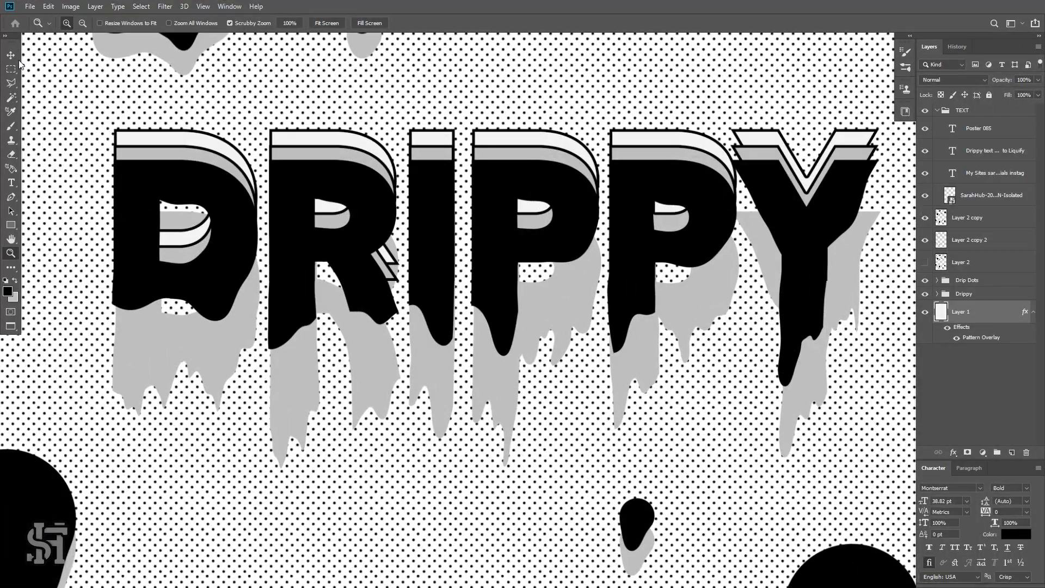
{"action": "key", "text": "v"}
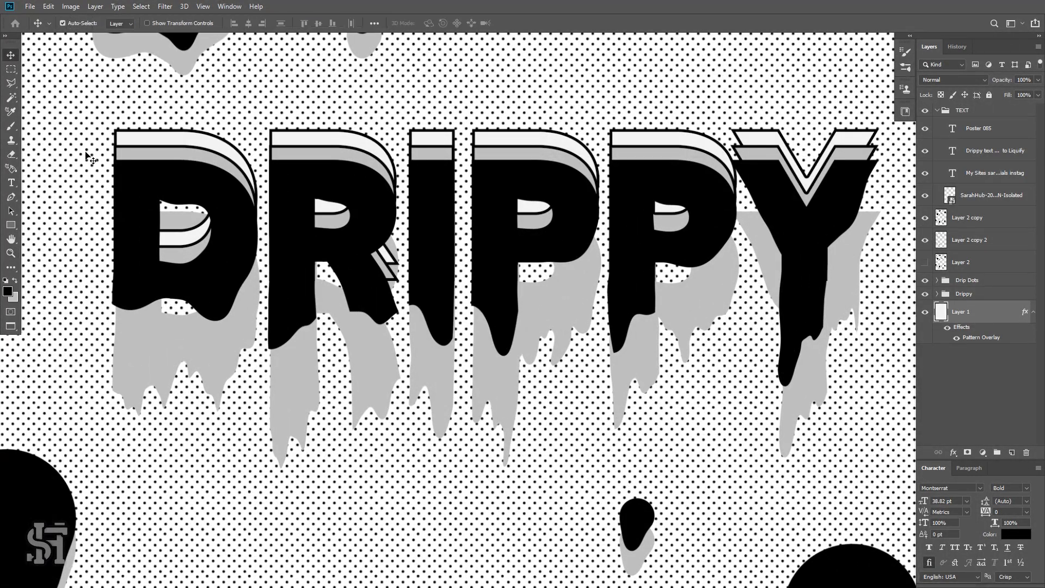
{"action": "left_click", "coordinate": [201, 358]}
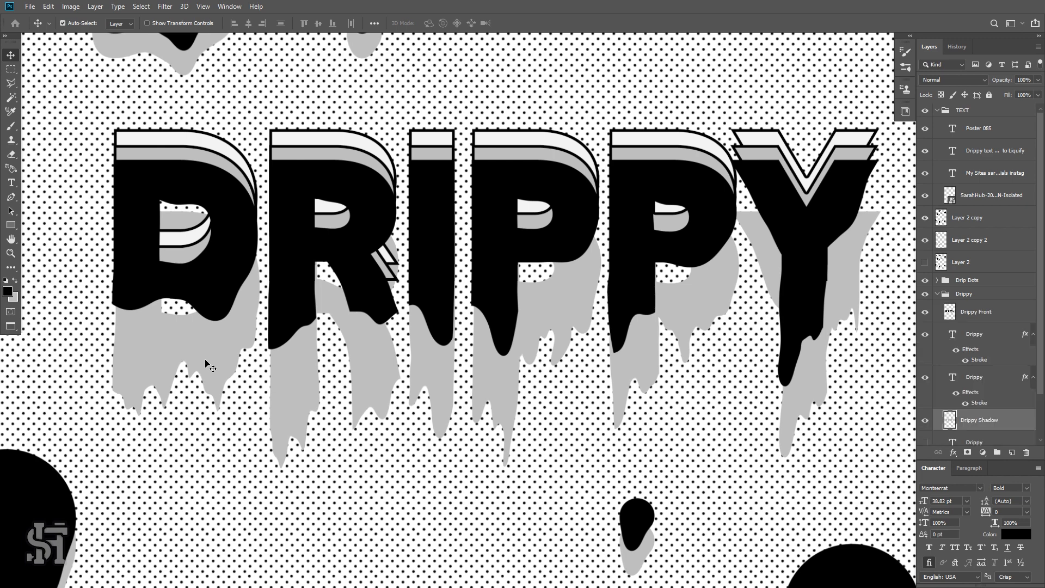
{"action": "key", "text": "ctrl+0"}
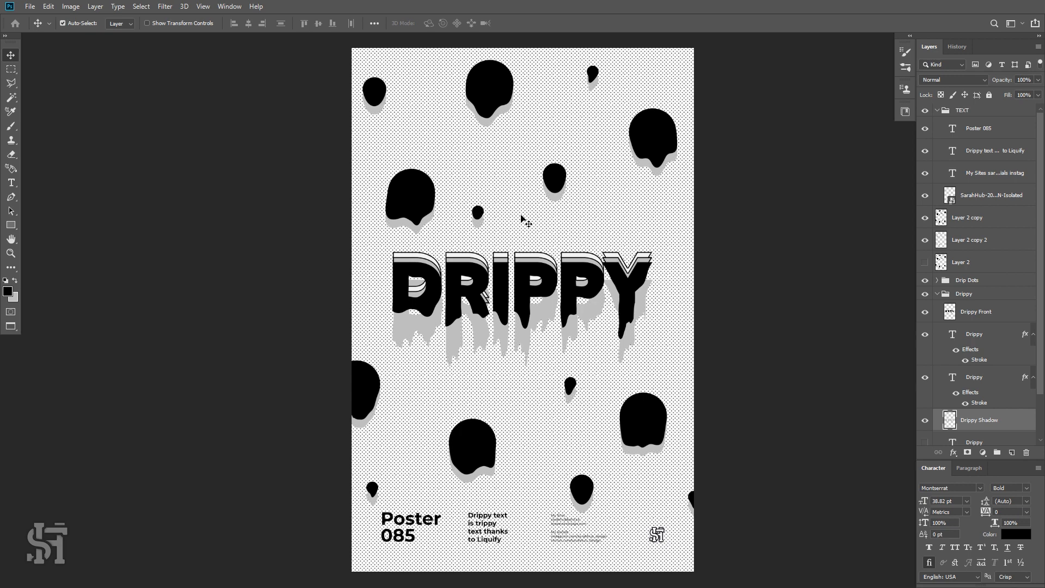
{"action": "left_click", "coordinate": [934, 82]}
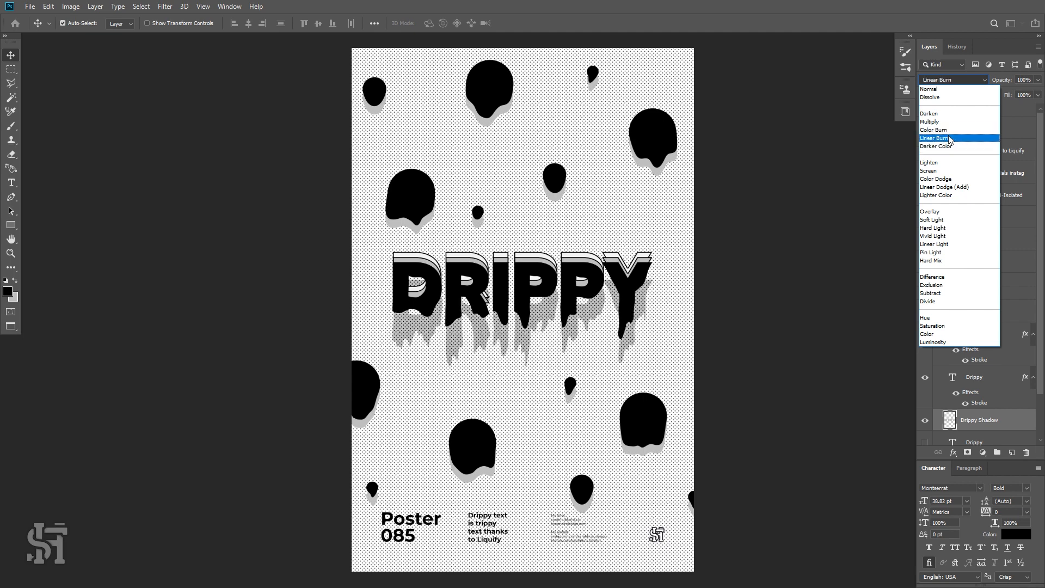
{"action": "left_click", "coordinate": [950, 139]}
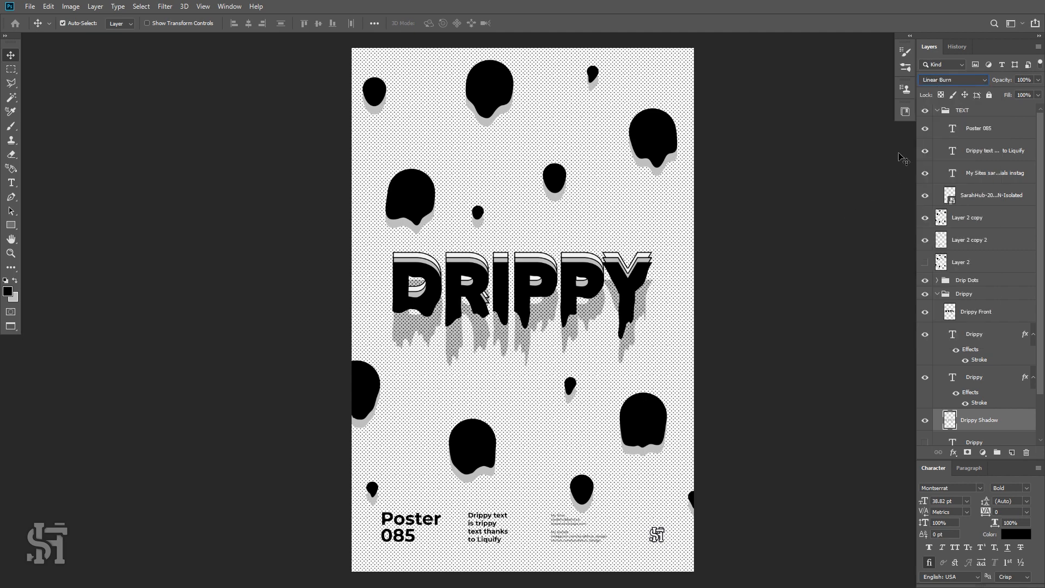
{"action": "left_click", "coordinate": [941, 85]}
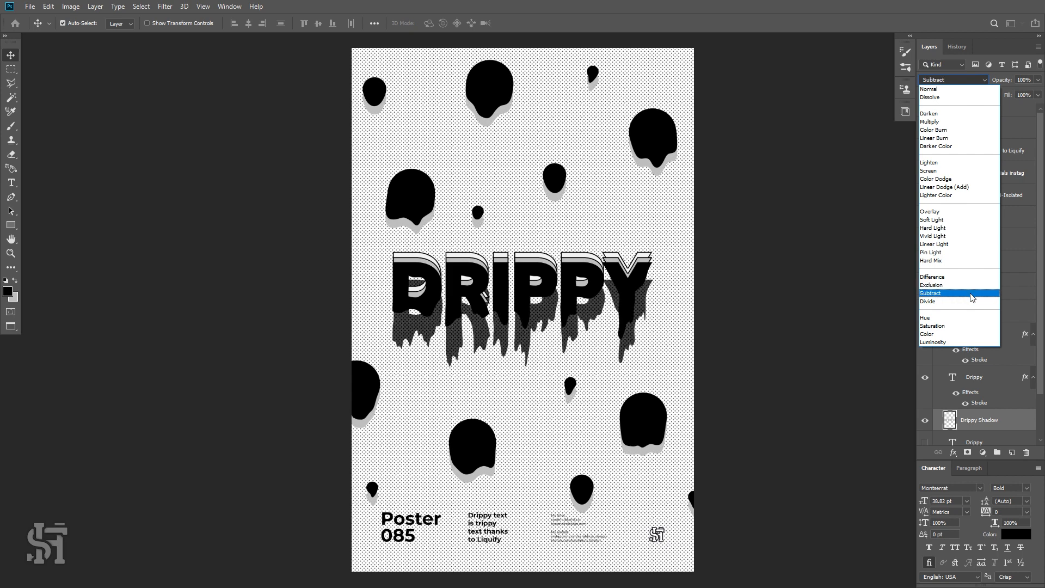
{"action": "left_click", "coordinate": [974, 189]}
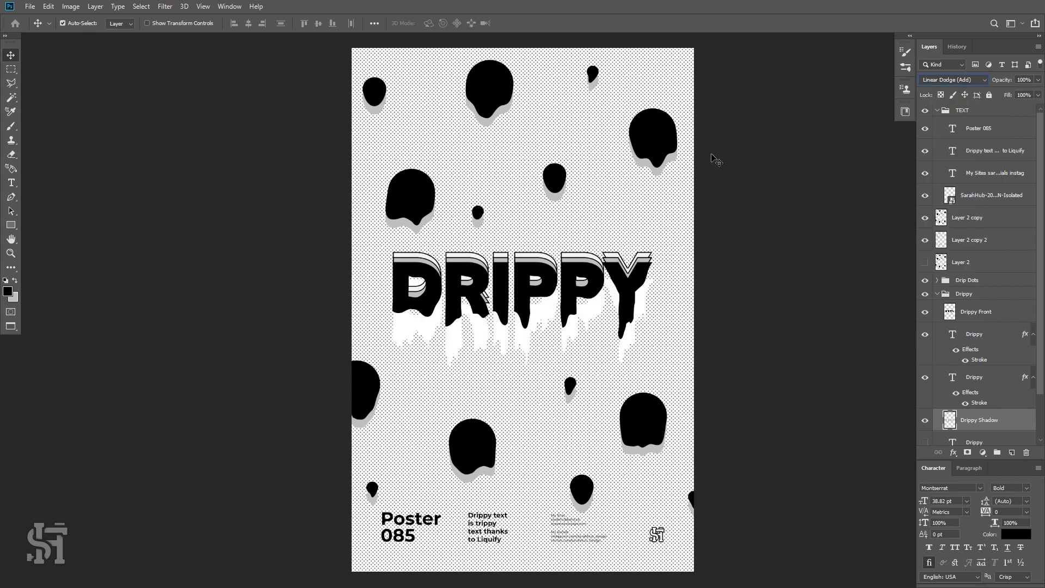
Set the drip dots' shadow layer blend mode to Linear Dodge (Add).
{"action": "left_click", "coordinate": [675, 164]}
{"action": "left_click", "coordinate": [953, 79]}
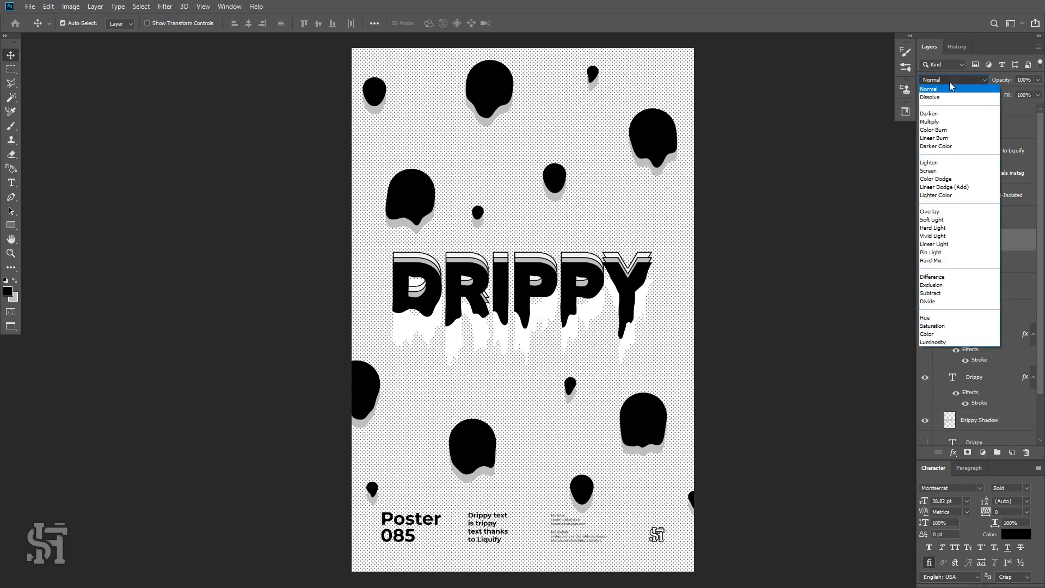
{"action": "left_click", "coordinate": [964, 189]}
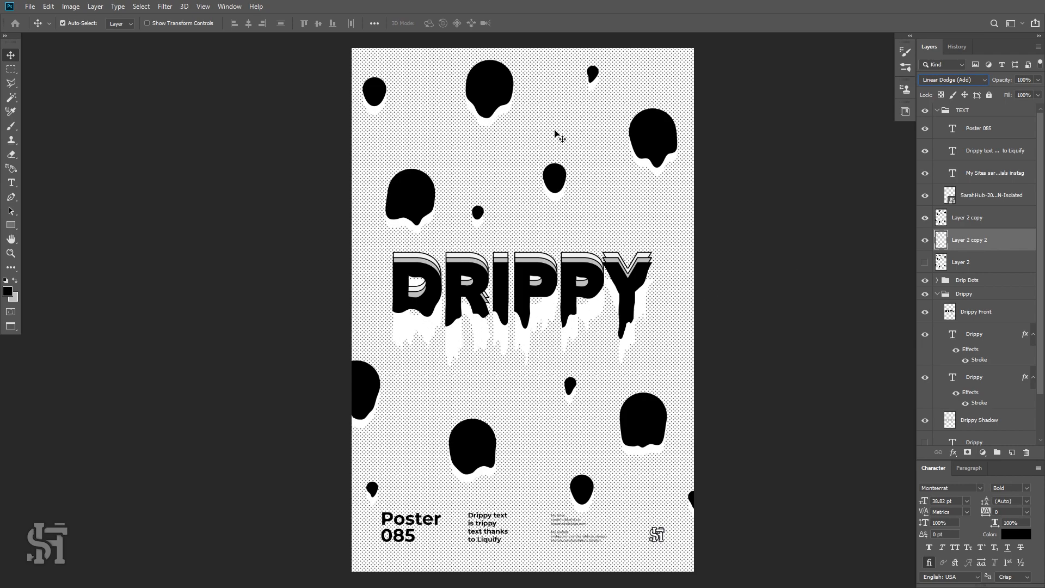
Set the headline's drip shadow layer blend mode back to Normal.
{"action": "left_click", "coordinate": [574, 122]}
{"action": "key", "text": "z"}
{"action": "left_click_drag", "start_coordinate": [574, 122], "coordinate": [625, 160]}
{"action": "scroll", "coordinate": [701, 354], "scroll_direction": "down", "scroll_amount": 8}
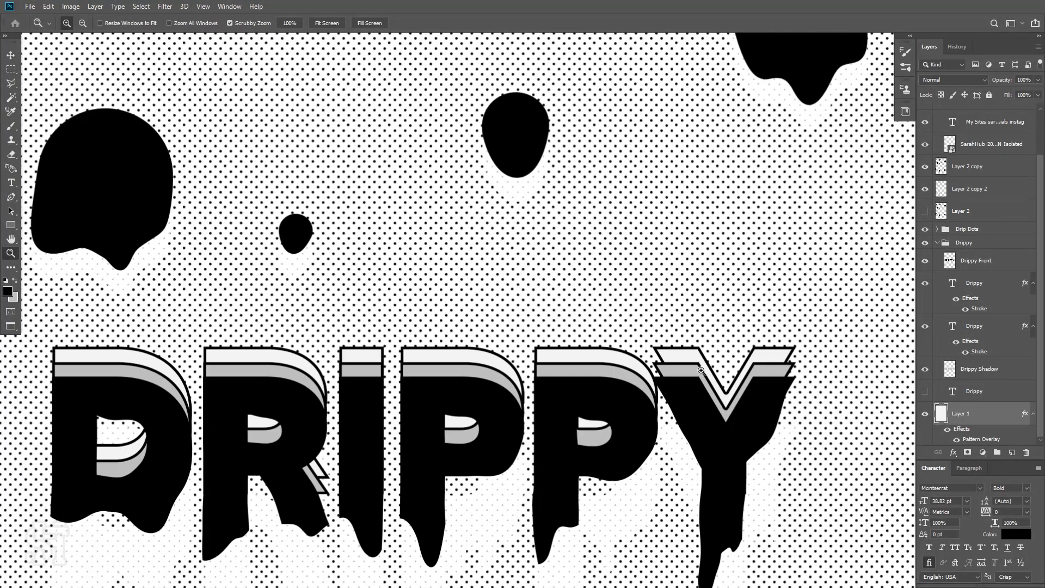
{"action": "left_click_drag", "start_coordinate": [473, 427], "coordinate": [508, 472]}
{"action": "left_click", "coordinate": [11, 55]}
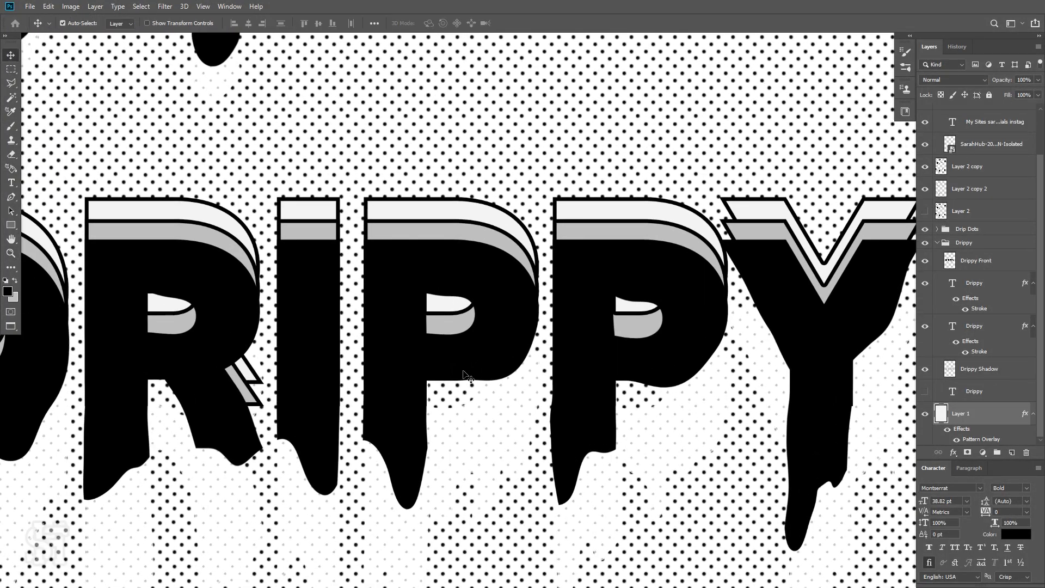
{"action": "left_click", "coordinate": [477, 436]}
{"action": "left_click", "coordinate": [956, 81]}
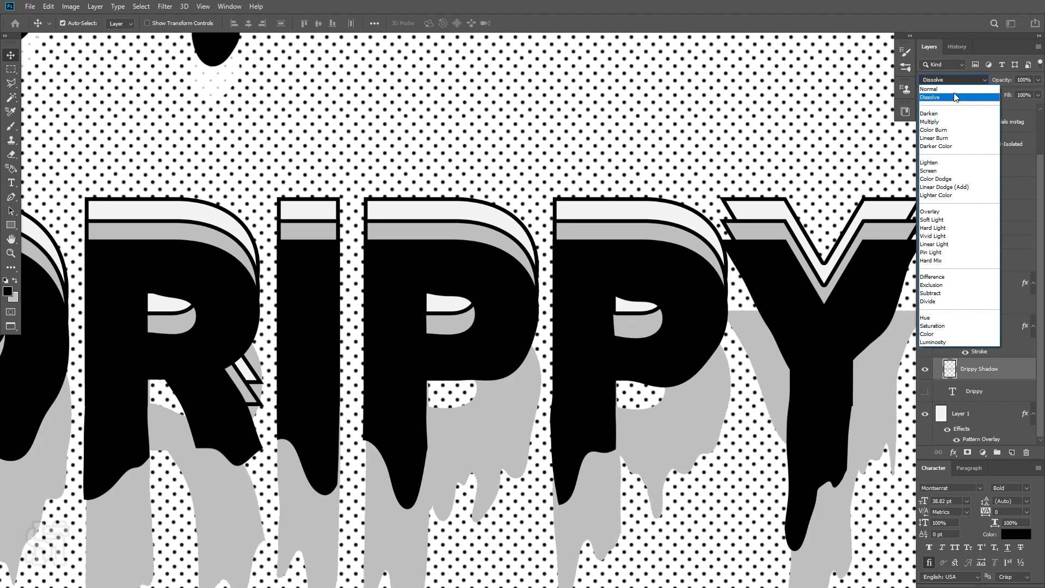
{"action": "left_click", "coordinate": [929, 89]}
{"action": "left_click_drag", "start_coordinate": [626, 245], "coordinate": [625, 244]}
{"action": "key", "text": "ctrl+0"}
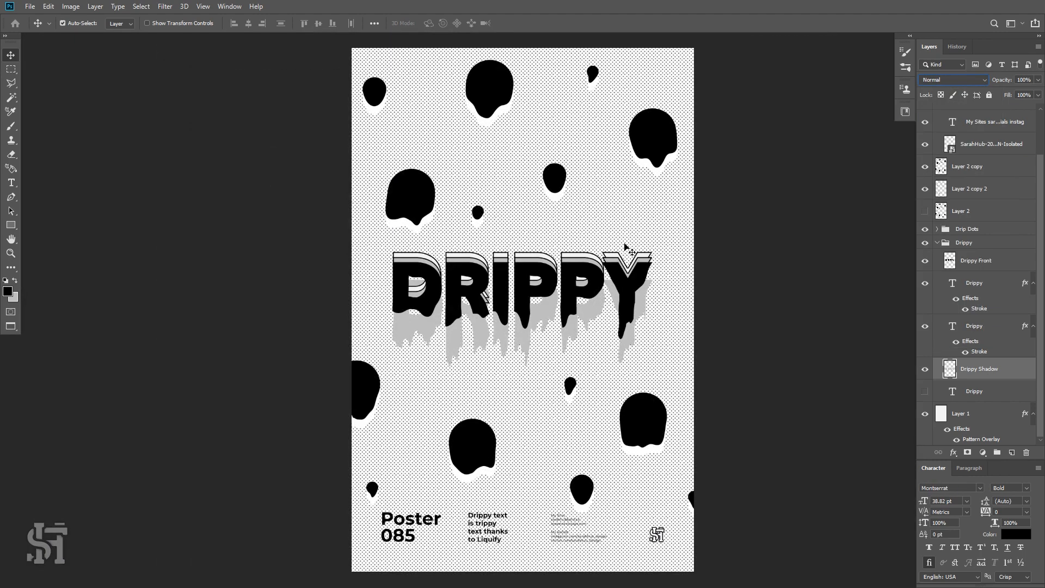
Hide the background's Pattern Overlay, sample the plain background colour with the Eyedropper, and show the overlay again.
{"action": "left_click", "coordinate": [937, 409]}
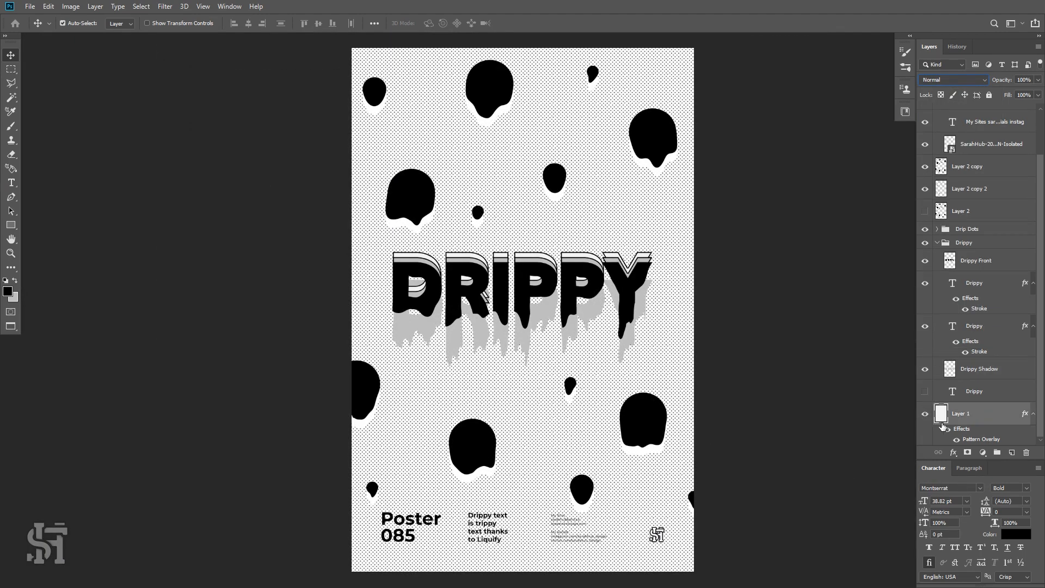
{"action": "left_click", "coordinate": [957, 440]}
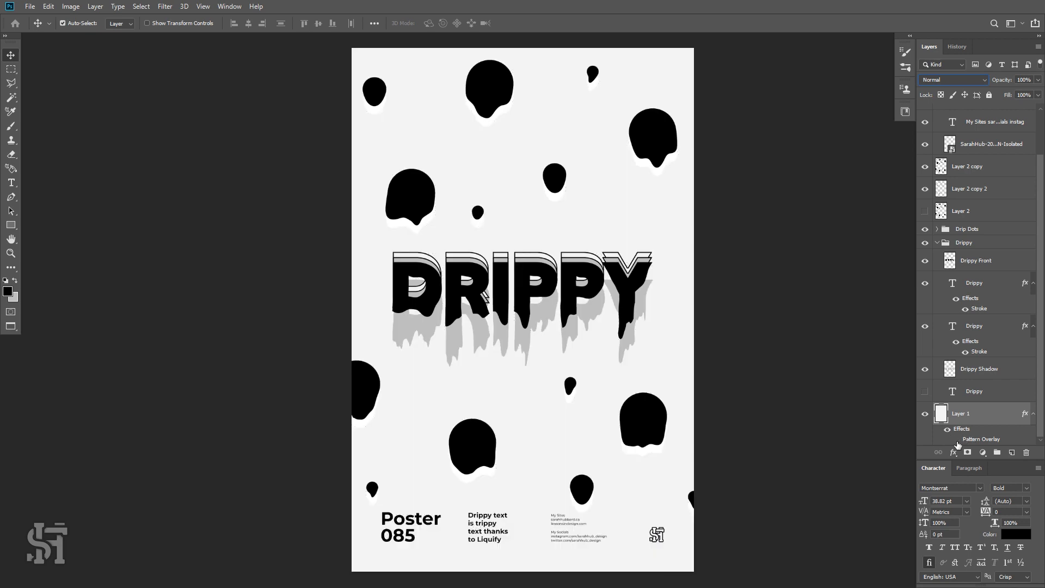
{"action": "key", "text": "i"}
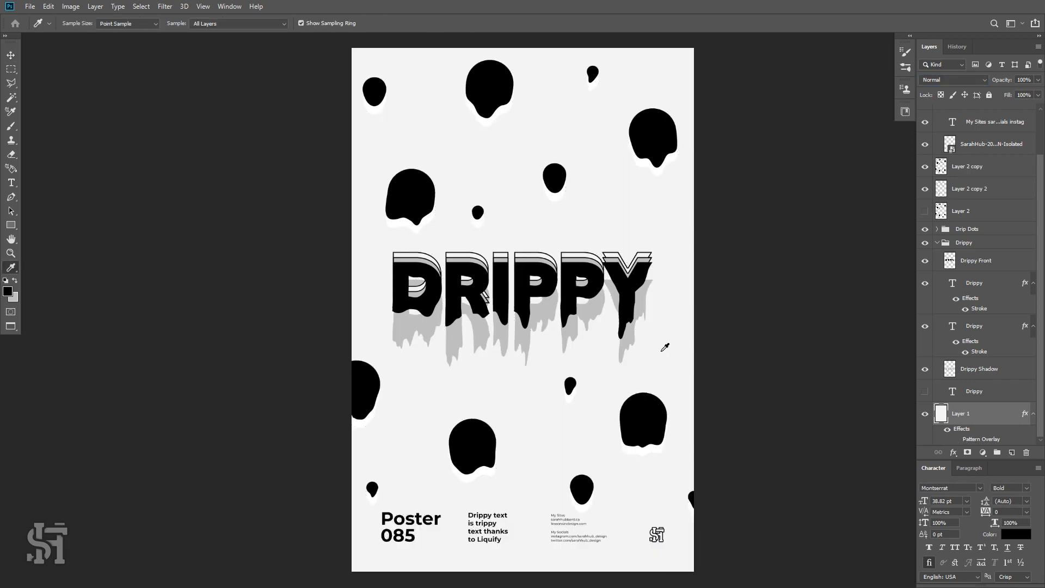
{"action": "left_click", "coordinate": [660, 350]}
{"action": "left_click", "coordinate": [956, 440]}
{"action": "key", "text": "z"}
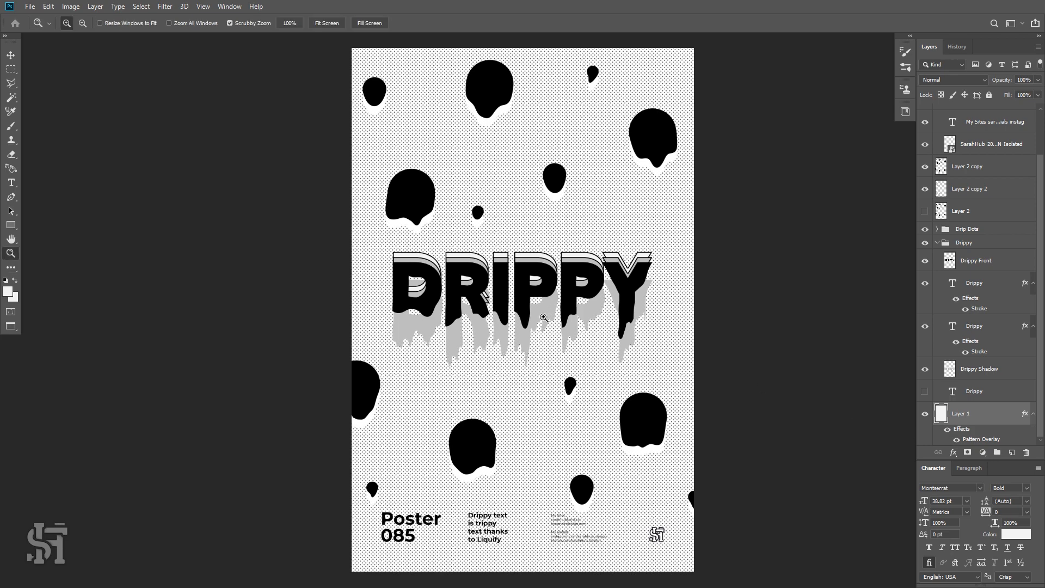
Select the headline's drip shadow layer and apply a Gradient Map adjustment to it.
{"action": "left_click", "coordinate": [534, 322]}
{"action": "left_click", "coordinate": [10, 55]}
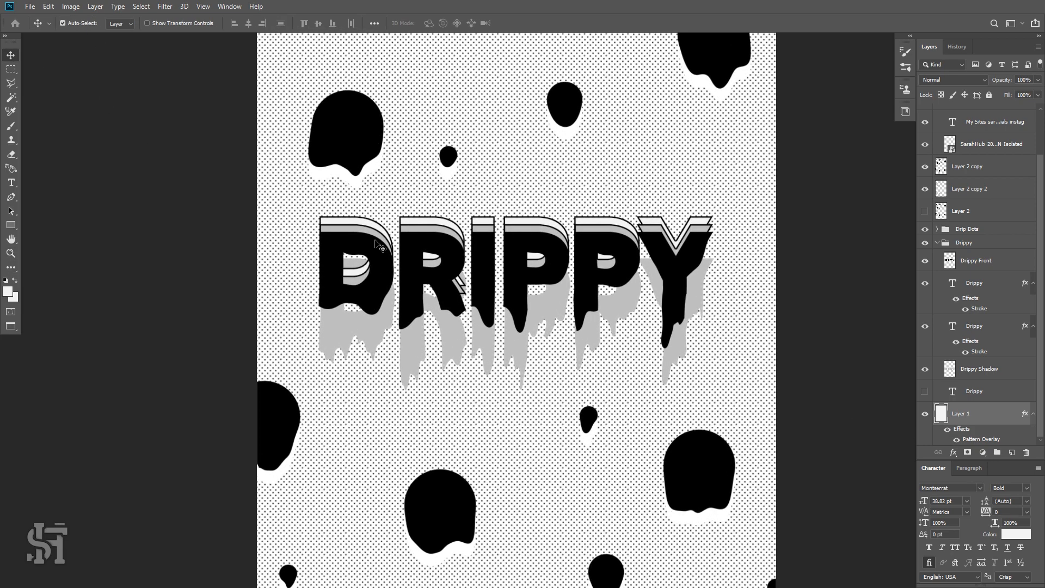
{"action": "left_click", "coordinate": [374, 332]}
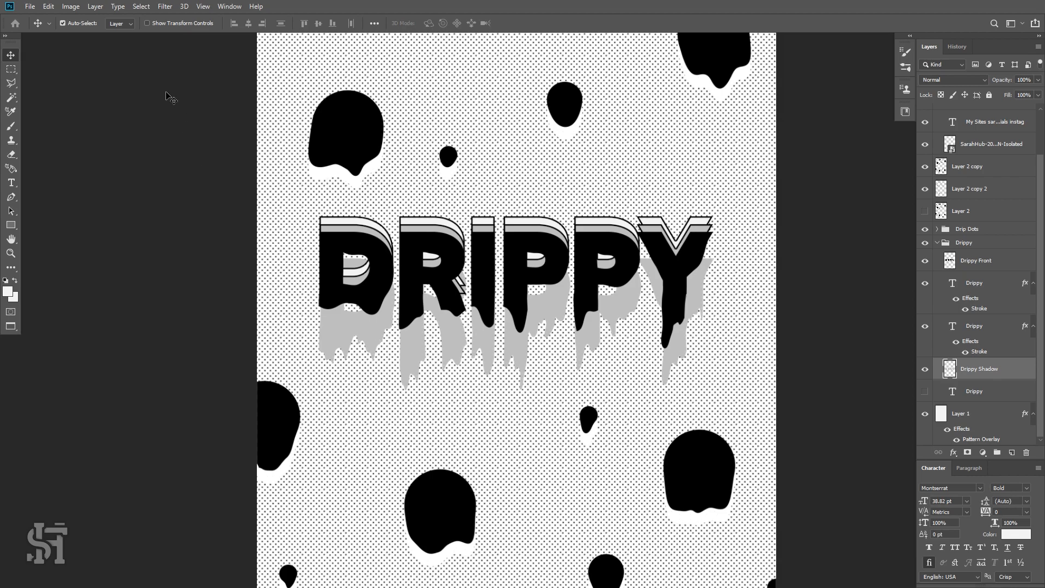
{"action": "left_click", "coordinate": [95, 6]}
{"action": "mouse_move", "coordinate": [71, 6]}
{"action": "mouse_move", "coordinate": [109, 35]}
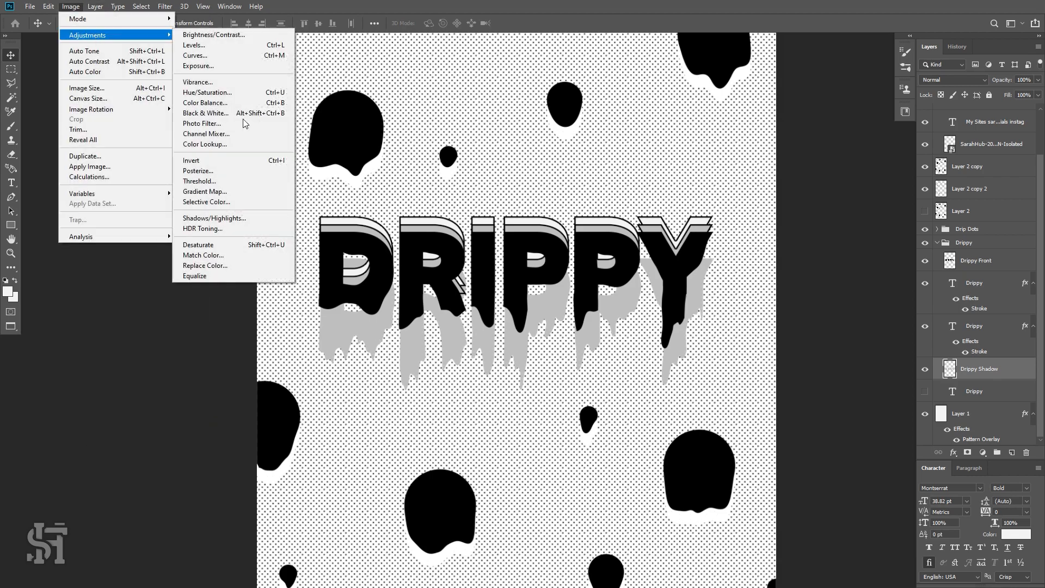
{"action": "left_click", "coordinate": [240, 191]}
{"action": "left_click", "coordinate": [868, 33]}
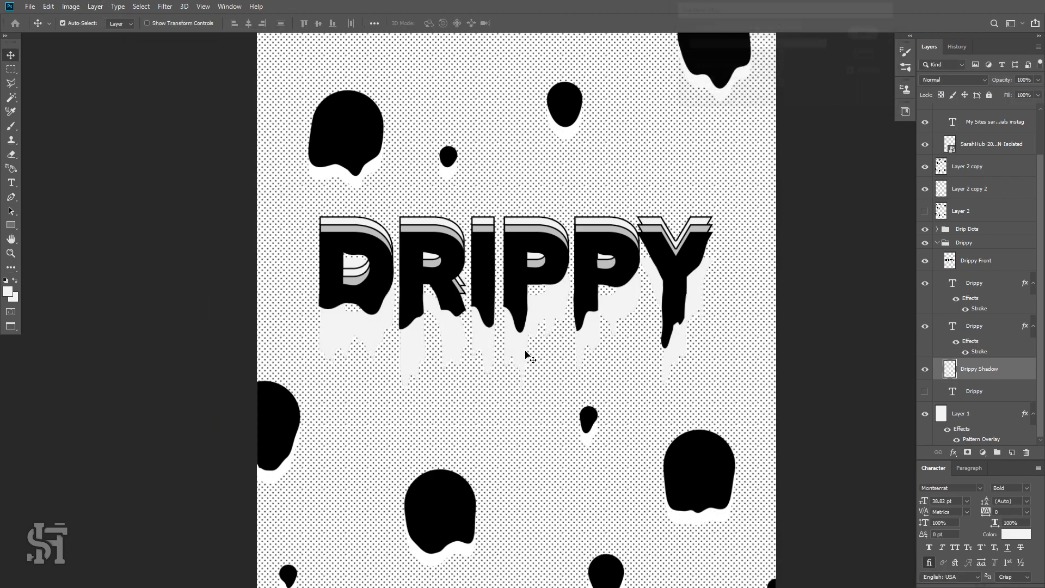
Swap the foreground and background colours and apply another Gradient Map to the headline's drip shadow to turn it white.
{"action": "key", "text": "z"}
{"action": "left_click_drag", "start_coordinate": [541, 322], "coordinate": [591, 353]}
{"action": "key", "text": "i"}
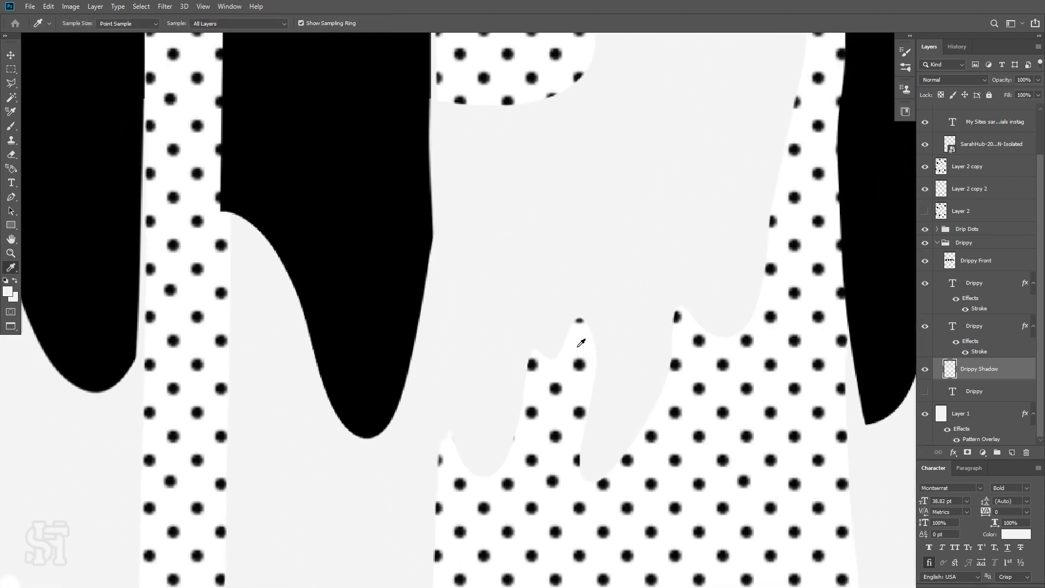
{"action": "key", "text": "x"}
{"action": "key", "text": "x"}
{"action": "key", "text": "x"}
{"action": "left_click", "coordinate": [95, 6]}
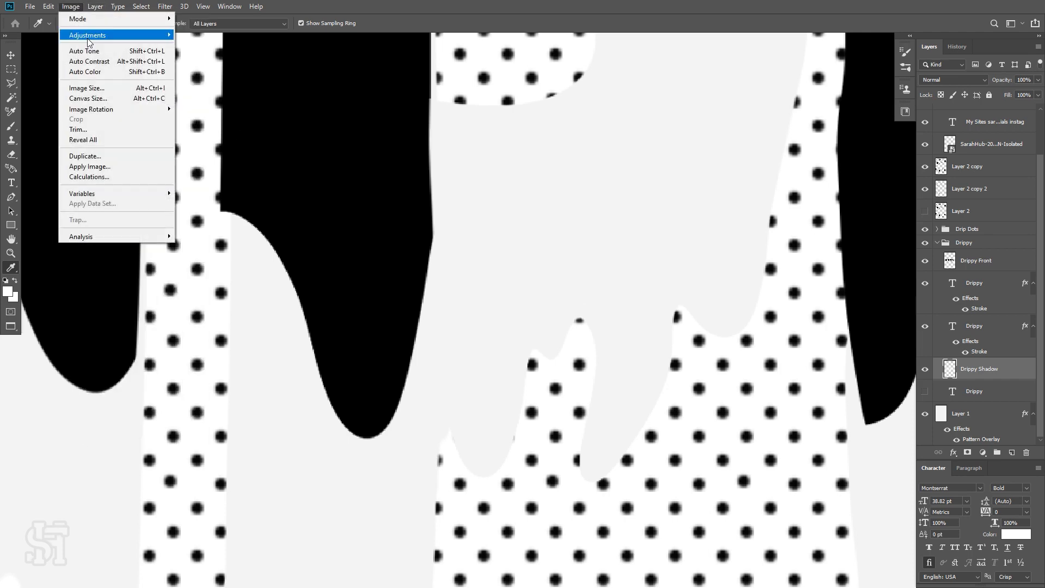
{"action": "mouse_move", "coordinate": [113, 38]}
{"action": "left_click", "coordinate": [212, 191]}
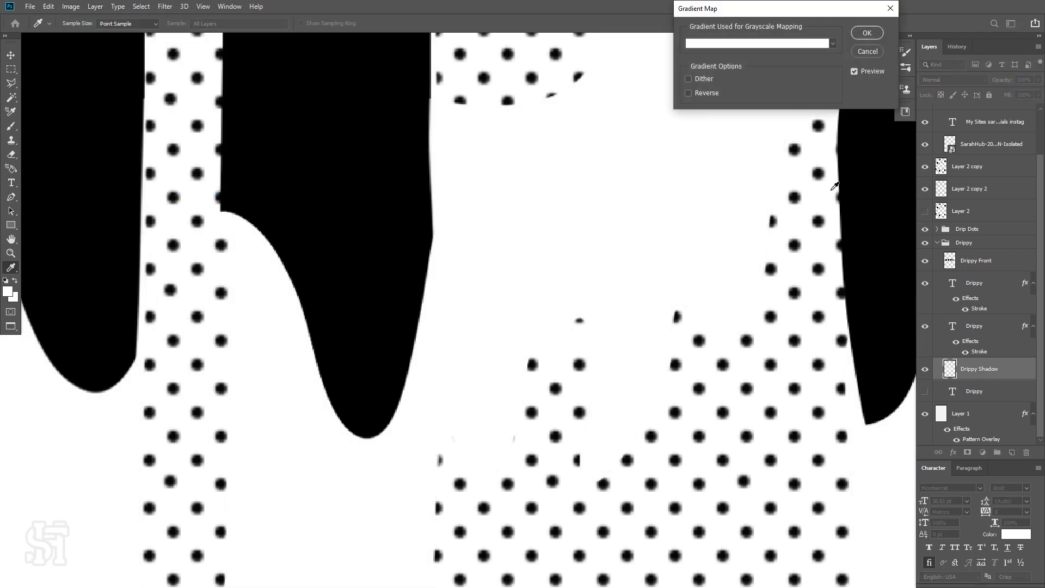
{"action": "left_click", "coordinate": [866, 31]}
{"action": "key", "text": "ctrl+0"}
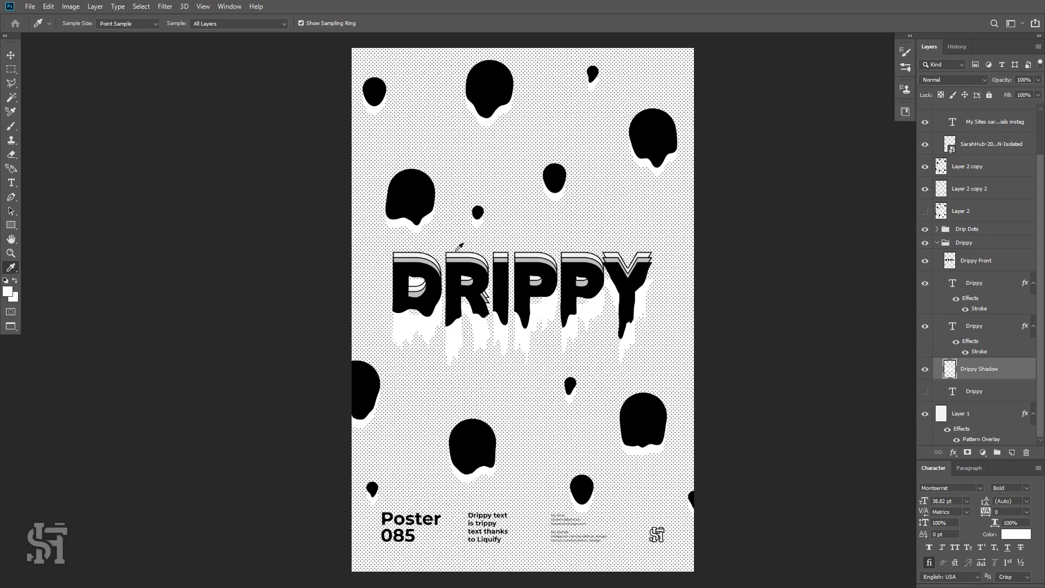
Set the drip dots' shadow layer blend mode to Normal and apply a Gradient Map to turn it white.
{"action": "left_click", "coordinate": [10, 55]}
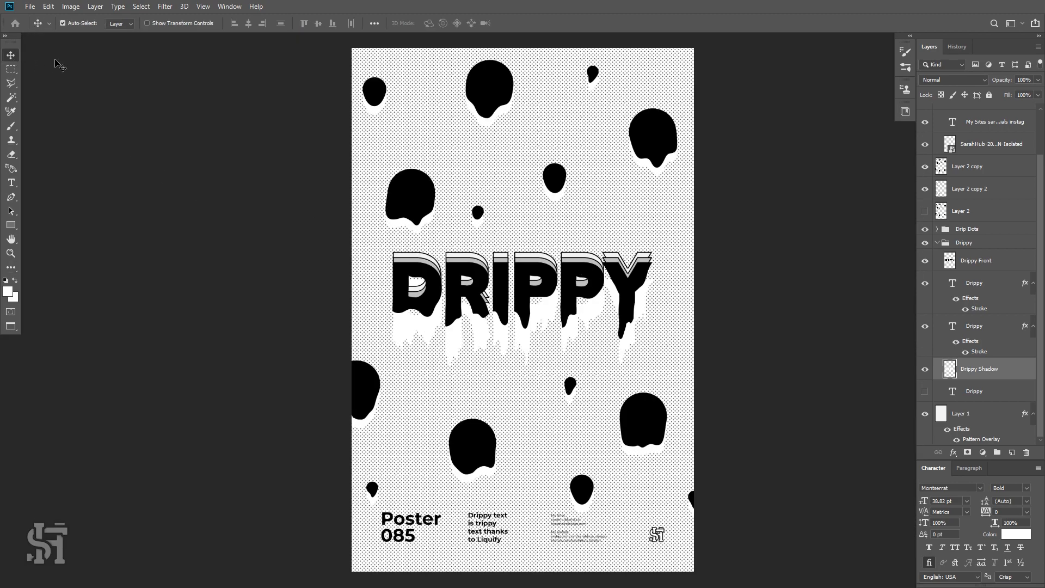
{"action": "left_click", "coordinate": [403, 226]}
{"action": "left_click", "coordinate": [954, 80]}
{"action": "left_click", "coordinate": [954, 92]}
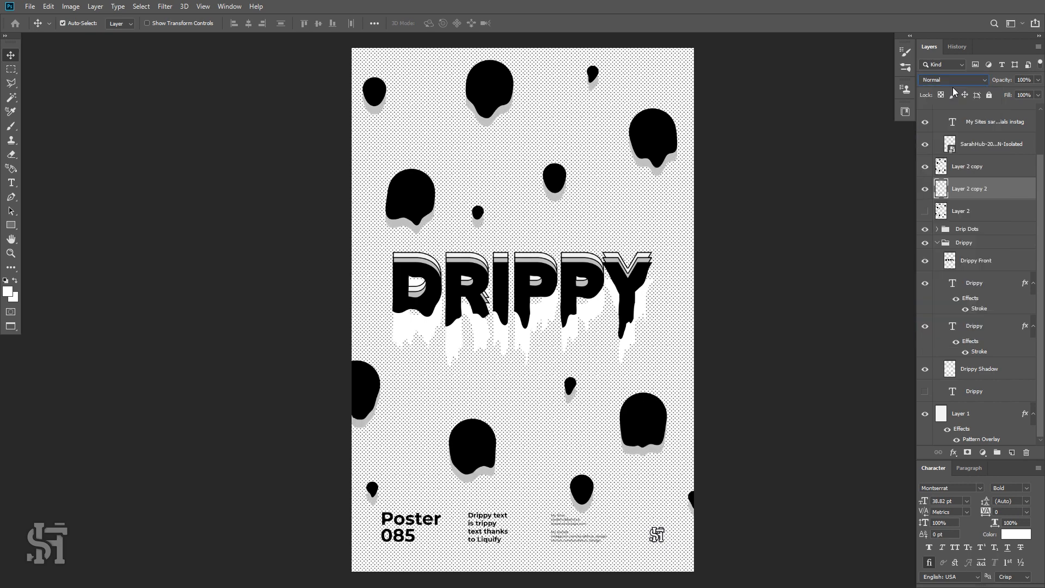
{"action": "left_click", "coordinate": [71, 6]}
{"action": "mouse_move", "coordinate": [89, 35]}
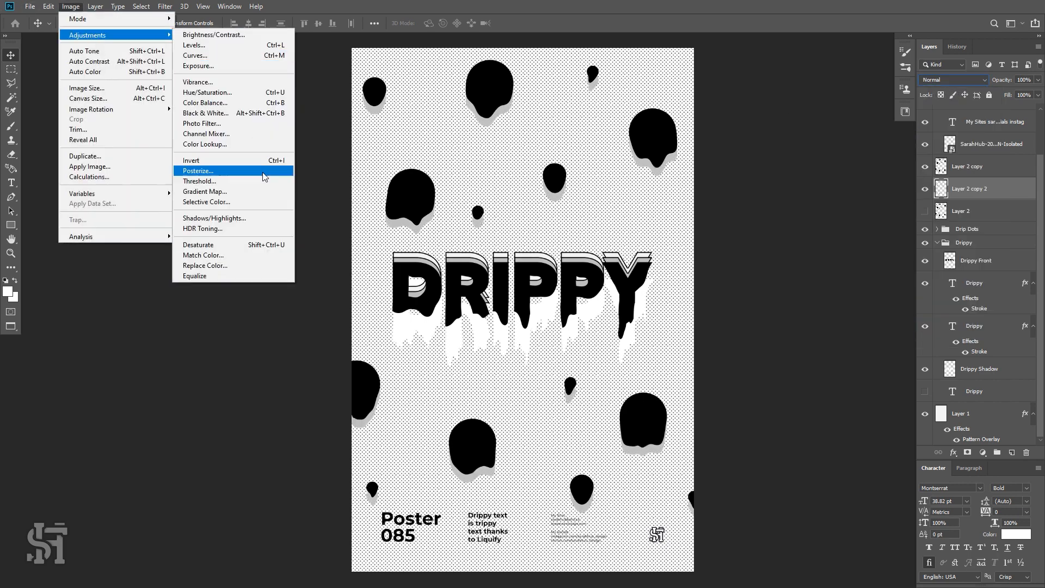
{"action": "left_click", "coordinate": [266, 192]}
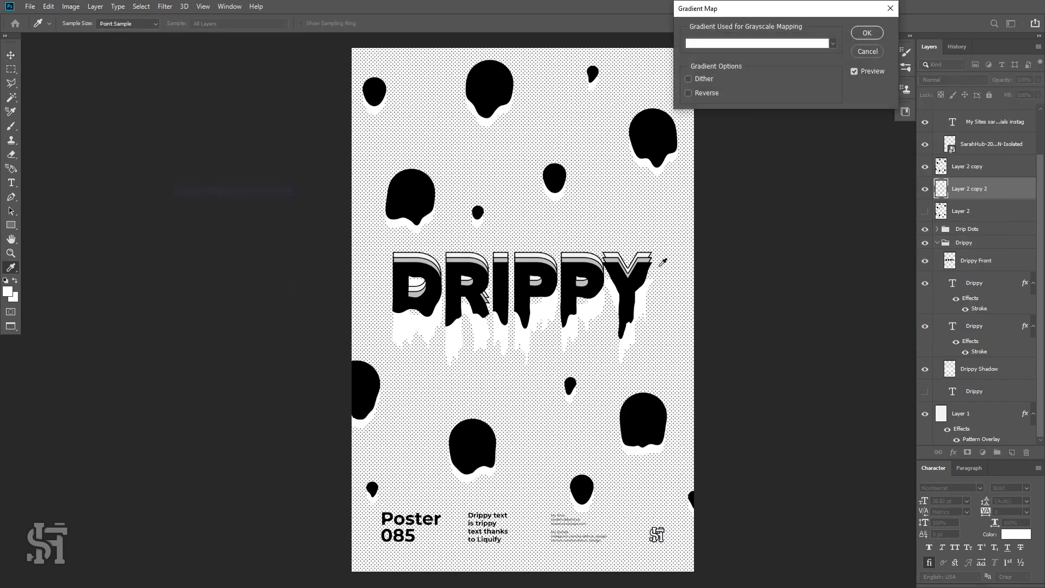
{"action": "left_click", "coordinate": [867, 33]}
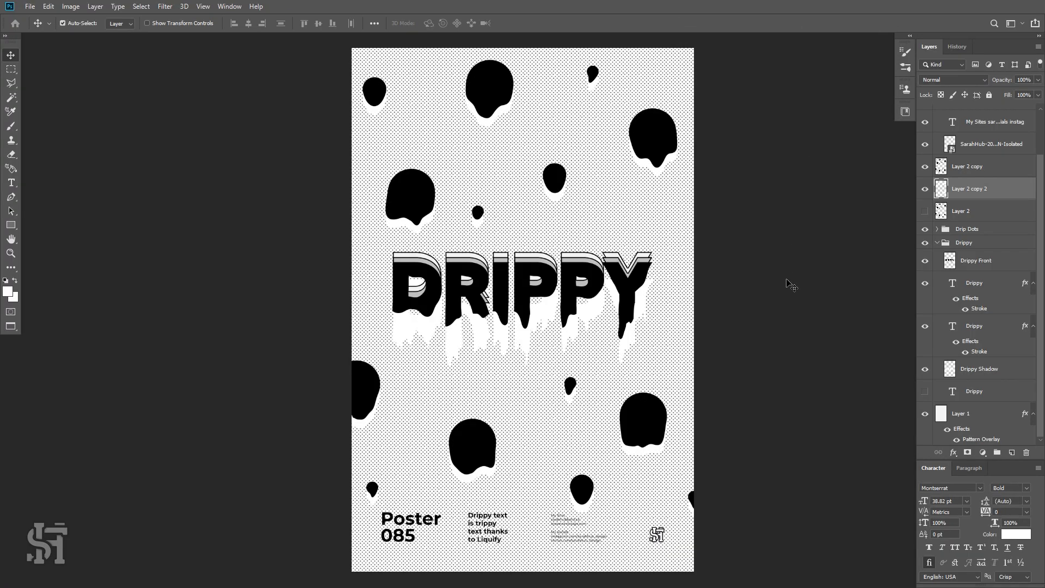
Select the SarahHub logo layer at the poster's lower corner and set its blend mode to Normal.
{"action": "scroll", "coordinate": [728, 302], "scroll_direction": "down", "scroll_amount": 1}
{"action": "key", "text": "z"}
{"action": "mouse_move", "coordinate": [581, 506]}
{"action": "left_mouse_down"}
{"action": "mouse_move", "coordinate": [640, 521]}
{"action": "mouse_move", "coordinate": [588, 520]}
{"action": "left_mouse_up"}
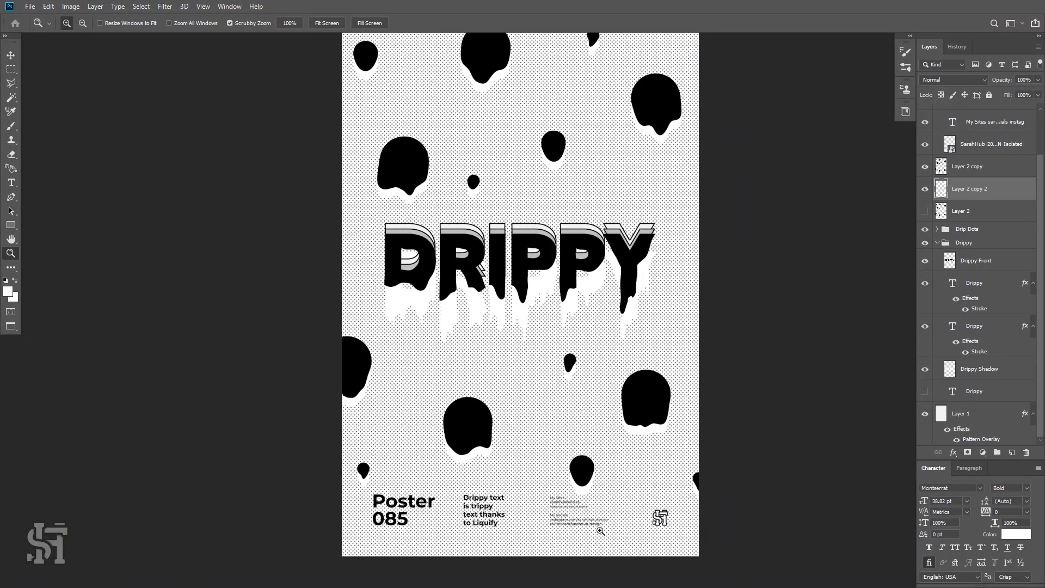
{"action": "scroll", "coordinate": [653, 507], "scroll_direction": "up", "scroll_amount": 1}
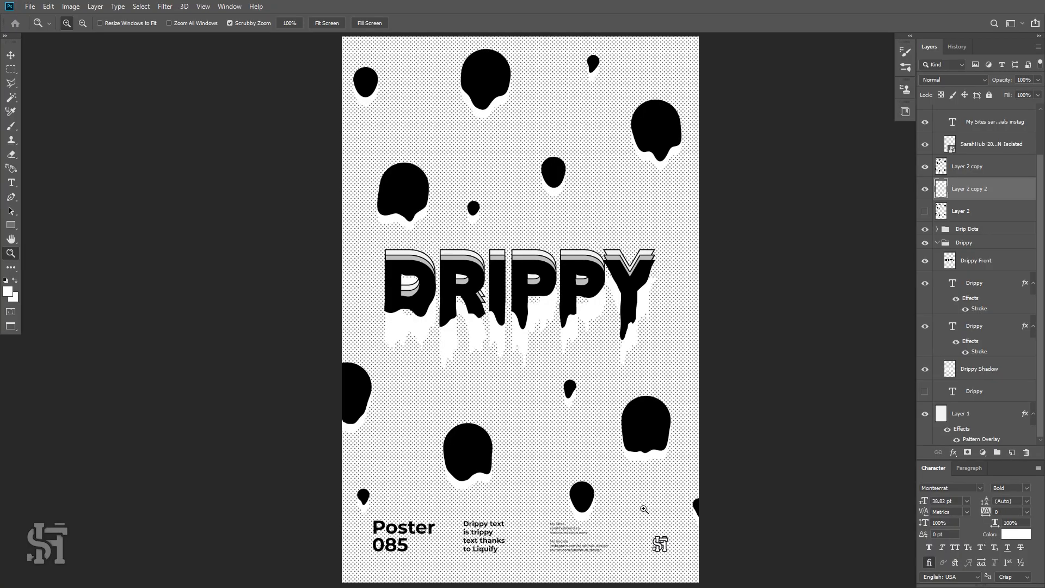
{"action": "scroll", "coordinate": [644, 509], "scroll_direction": "down", "scroll_amount": 2}
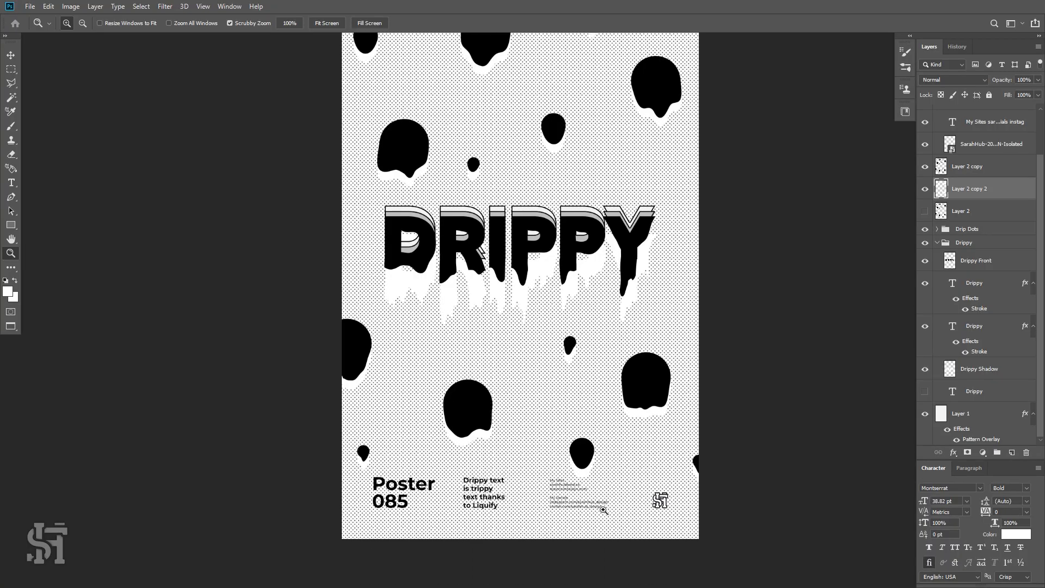
{"action": "left_click_drag", "start_coordinate": [604, 511], "coordinate": [610, 539]}
{"action": "scroll", "coordinate": [488, 425], "scroll_direction": "up", "scroll_amount": 3}
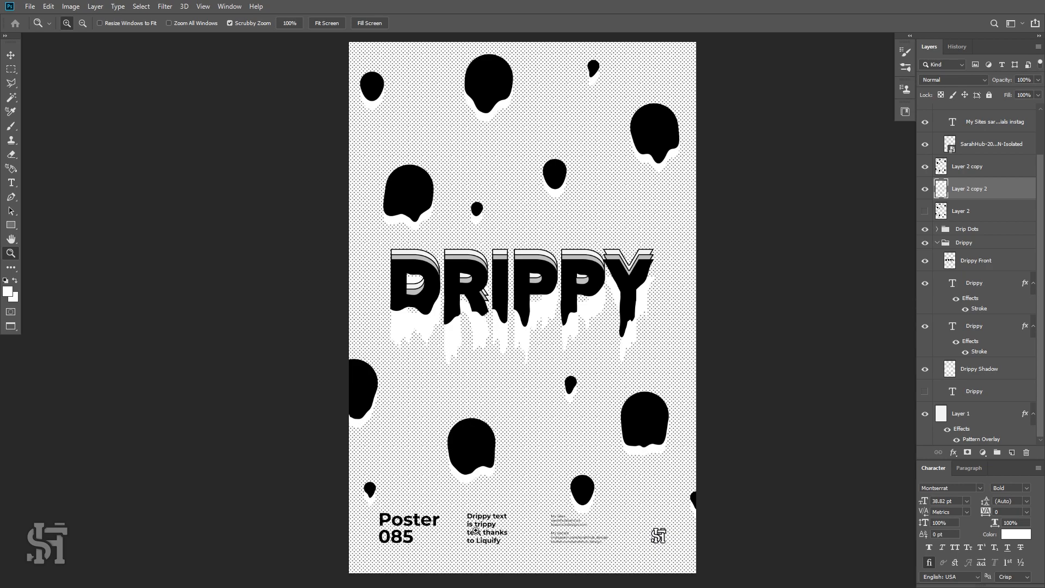
{"action": "left_click_drag", "start_coordinate": [671, 542], "coordinate": [733, 554]}
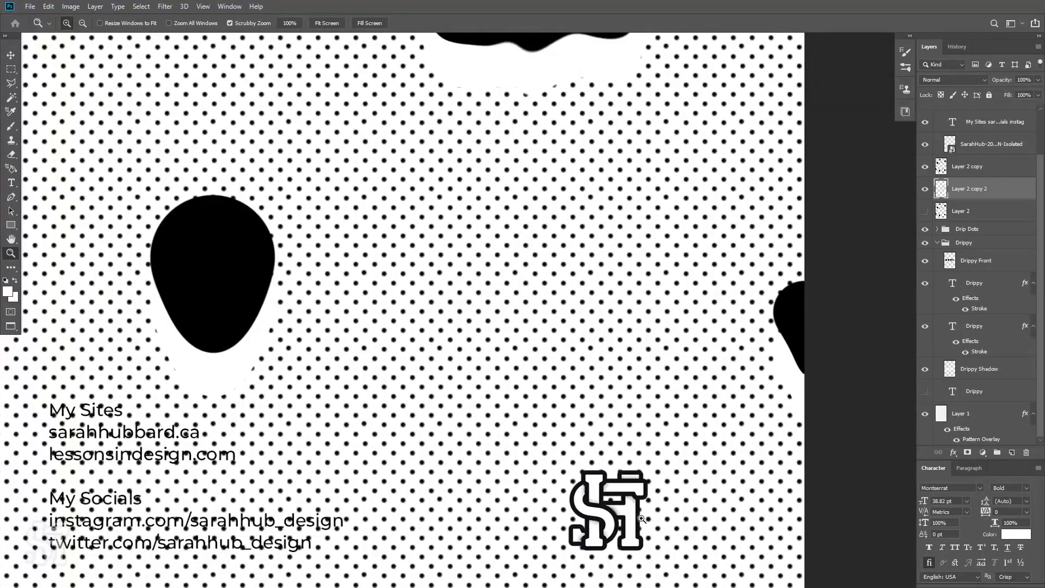
{"action": "left_click_drag", "start_coordinate": [608, 505], "coordinate": [589, 506]}
{"action": "left_click", "coordinate": [11, 55]}
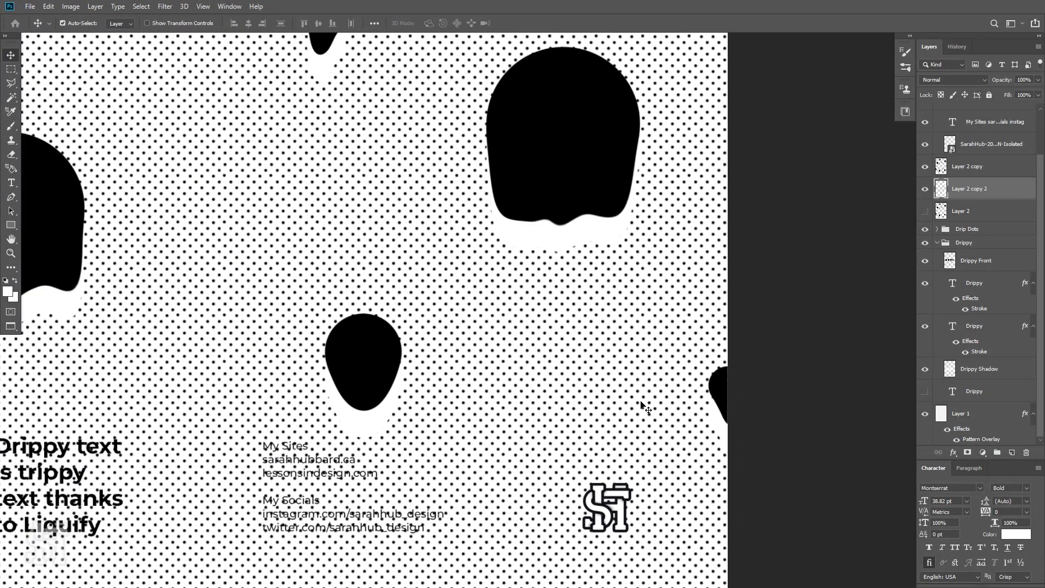
{"action": "left_click", "coordinate": [622, 501]}
{"action": "left_click", "coordinate": [952, 82]}
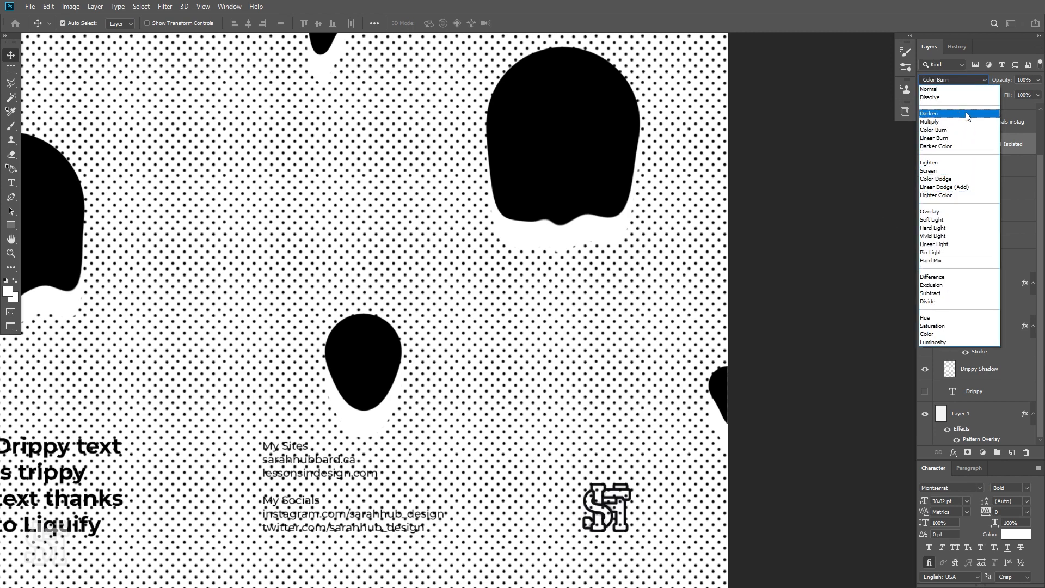
{"action": "left_click", "coordinate": [965, 92]}
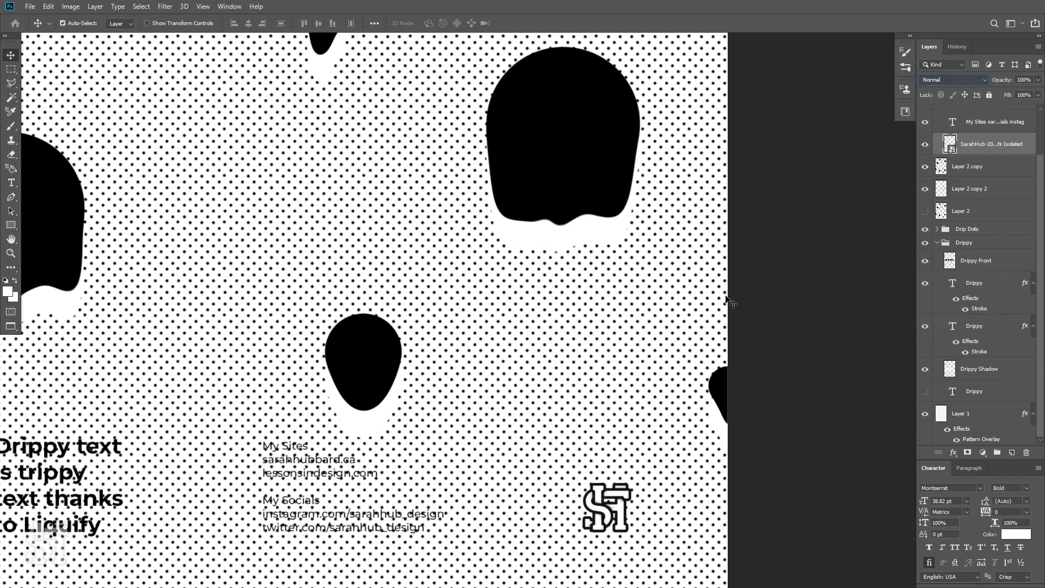
{"action": "key", "text": "ctrl+0"}
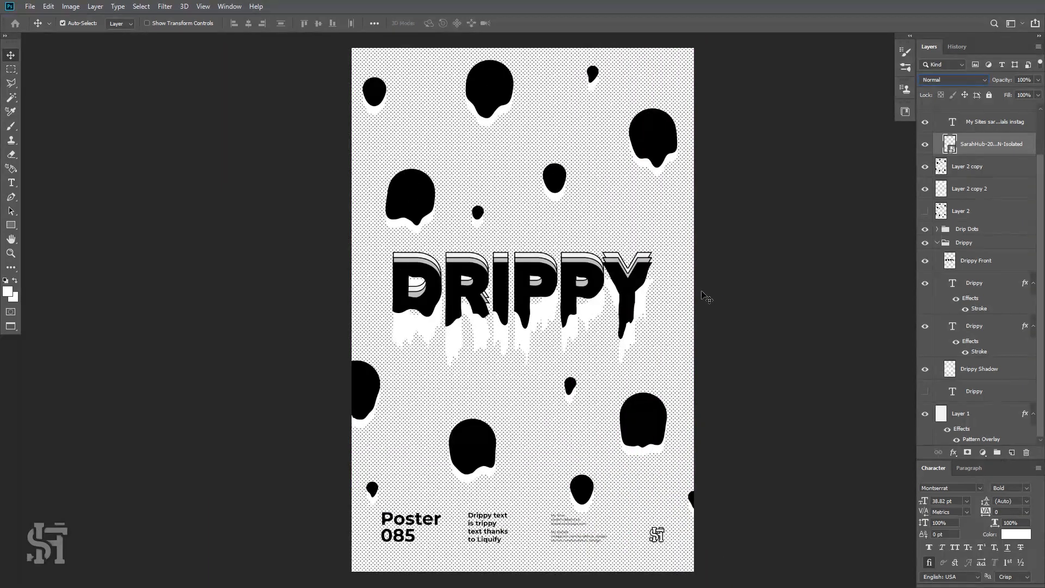
{"action": "left_click", "coordinate": [559, 352]}
{"action": "key", "text": "z"}
{"action": "left_click", "coordinate": [561, 351], "text": "alt"}
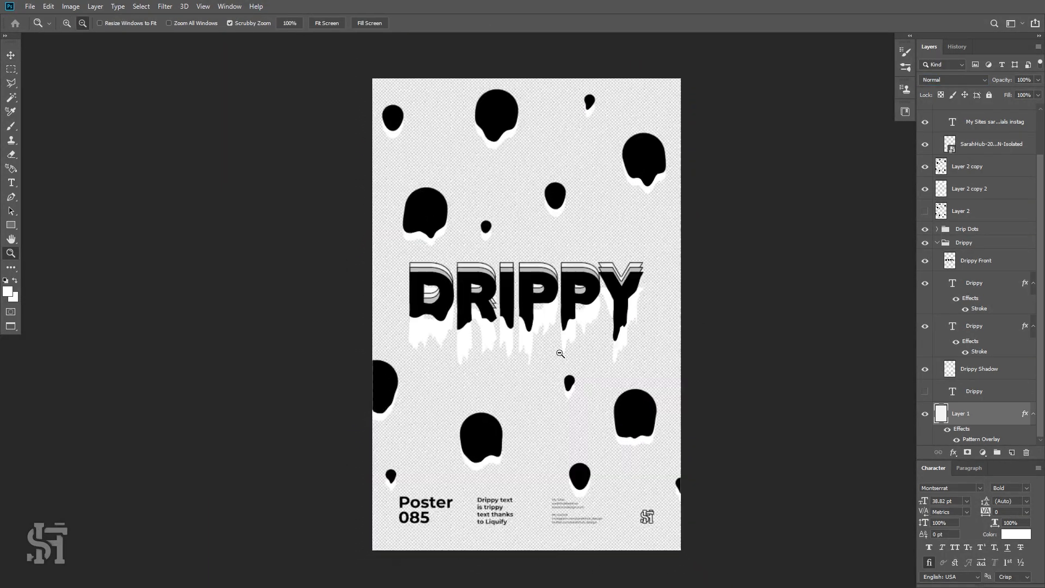
{"action": "left_click", "coordinate": [556, 340], "text": "alt"}
{"action": "left_click", "coordinate": [546, 340]}
{"action": "left_click", "coordinate": [544, 340]}
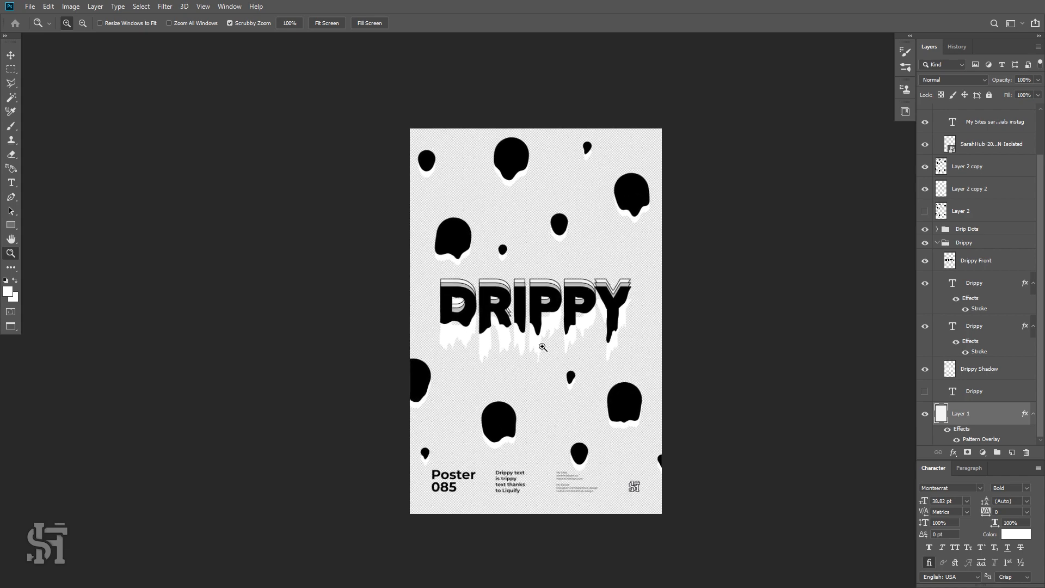
{"action": "left_click", "coordinate": [11, 55]}
Collapse the TEXT and Drippy layer groups and select the Drippy group.
{"action": "scroll", "coordinate": [965, 190], "scroll_direction": "up", "scroll_amount": 3}
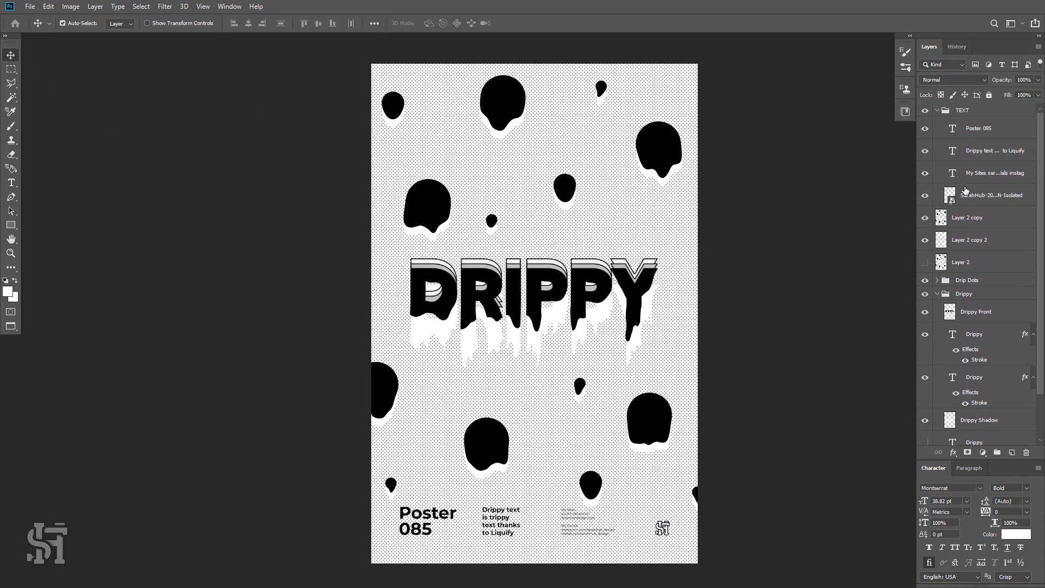
{"action": "left_click", "coordinate": [925, 110]}
{"action": "left_click", "coordinate": [925, 110]}
{"action": "left_click", "coordinate": [937, 110]}
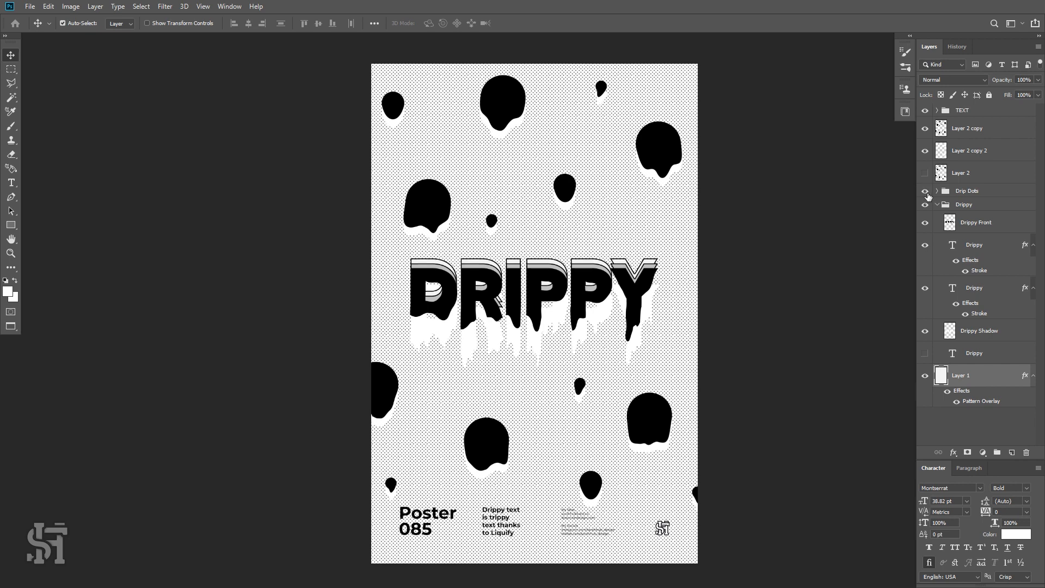
{"action": "left_click", "coordinate": [926, 205]}
{"action": "left_click", "coordinate": [925, 205]}
{"action": "left_click", "coordinate": [959, 205]}
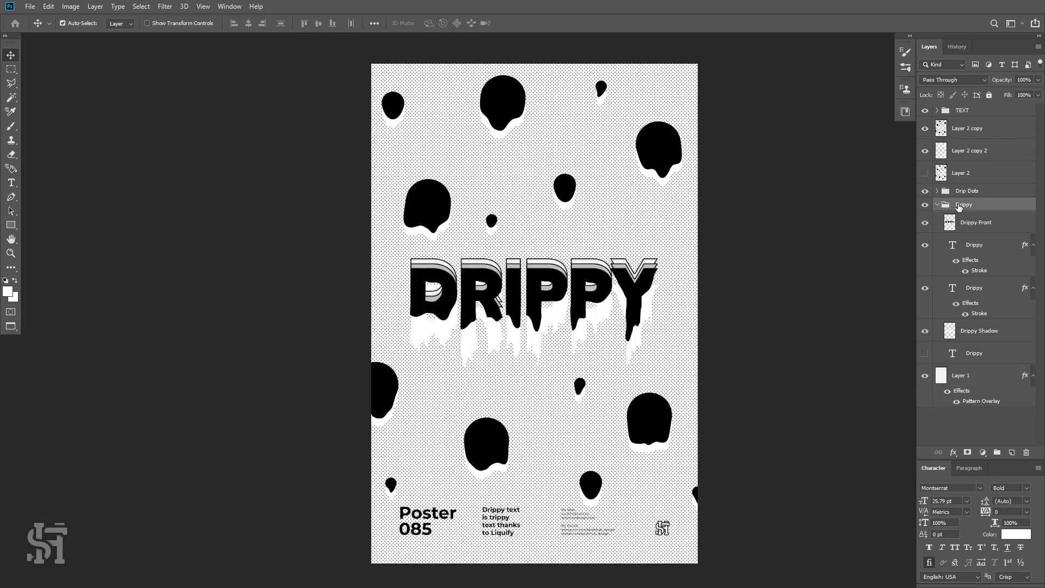
{"action": "left_click", "coordinate": [937, 204]}
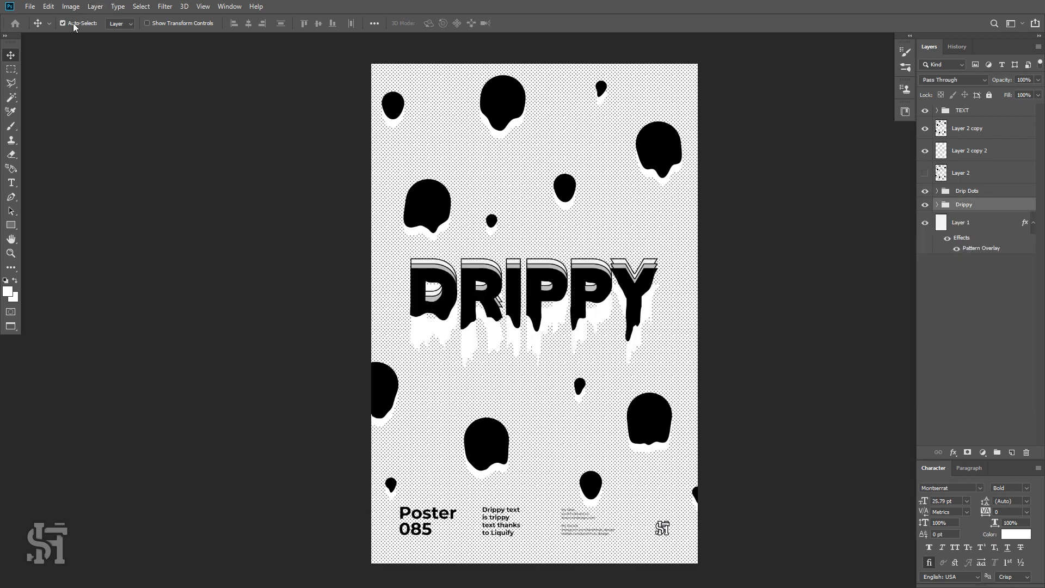
Move the Drippy headline group slightly down on the poster and nudge it three pixels further down.
{"action": "left_click_drag", "start_coordinate": [496, 282], "coordinate": [496, 289]}
{"action": "key", "text": "ctrl+semicolon"}
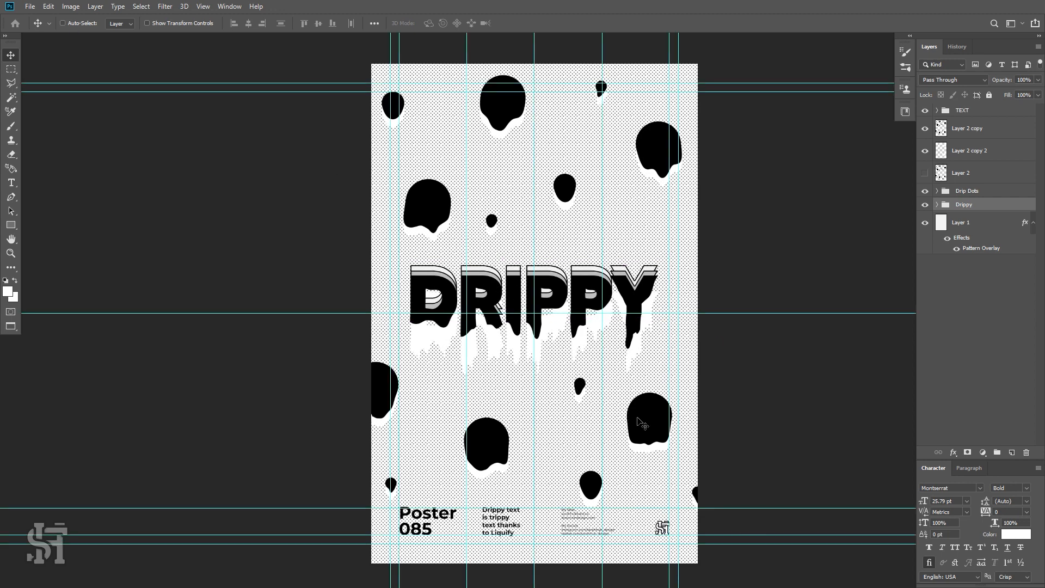
{"action": "key", "text": "ctrl+semicolon"}
{"action": "key", "text": "ctrl+semicolon"}
{"action": "left_click_drag", "start_coordinate": [583, 280], "coordinate": [583, 287]}
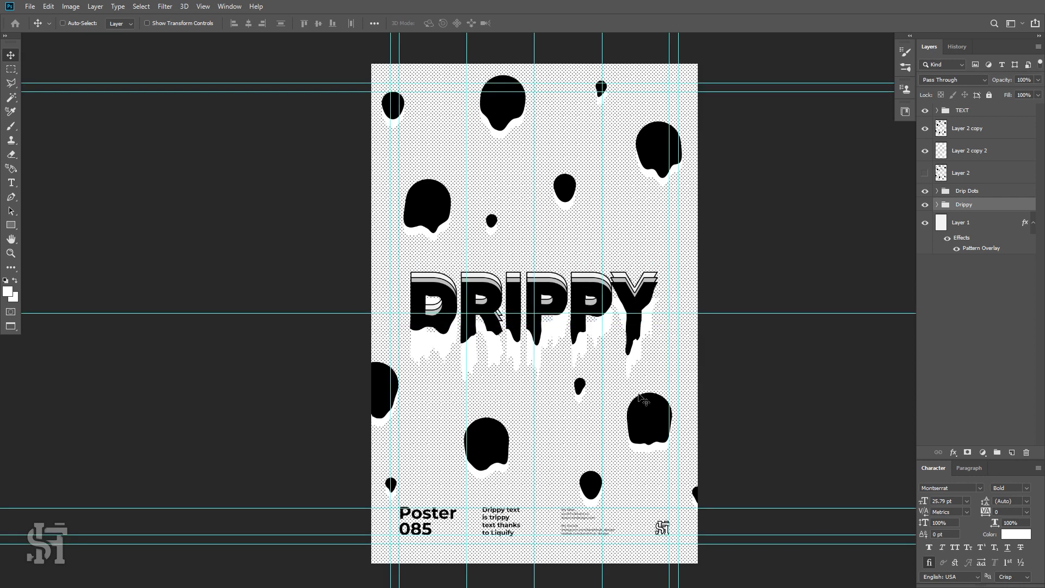
{"action": "key", "text": "ctrl+semicolon"}
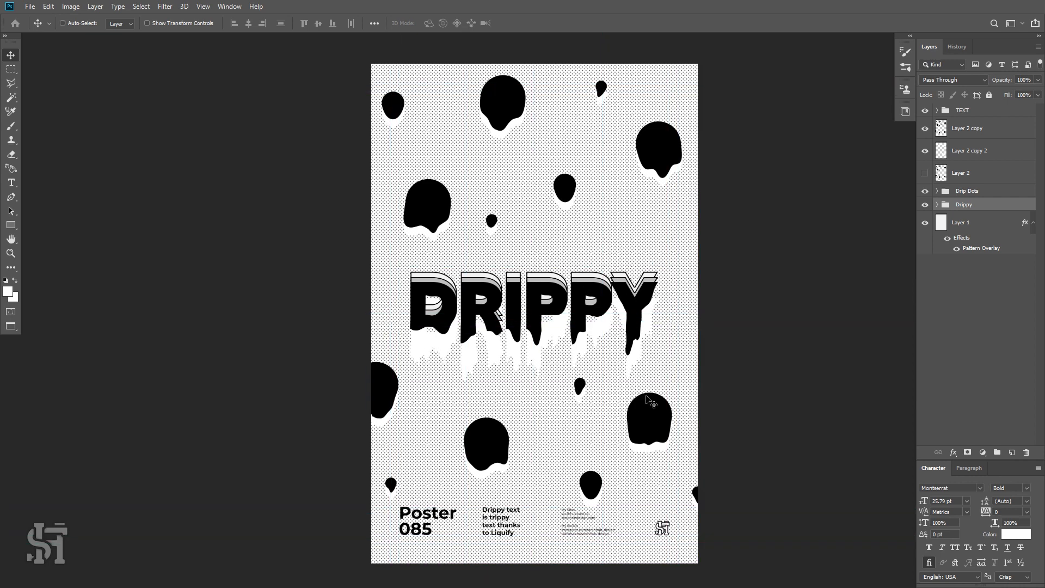
{"action": "key", "text": "Down"}
{"action": "key", "text": "Down"}
{"action": "key", "text": "Down"}
{"action": "key", "text": "Down"}
{"action": "key", "text": "Down"}
{"action": "key", "text": "Down"}
{"action": "key", "text": "Down"}
{"action": "key", "text": "Down"}
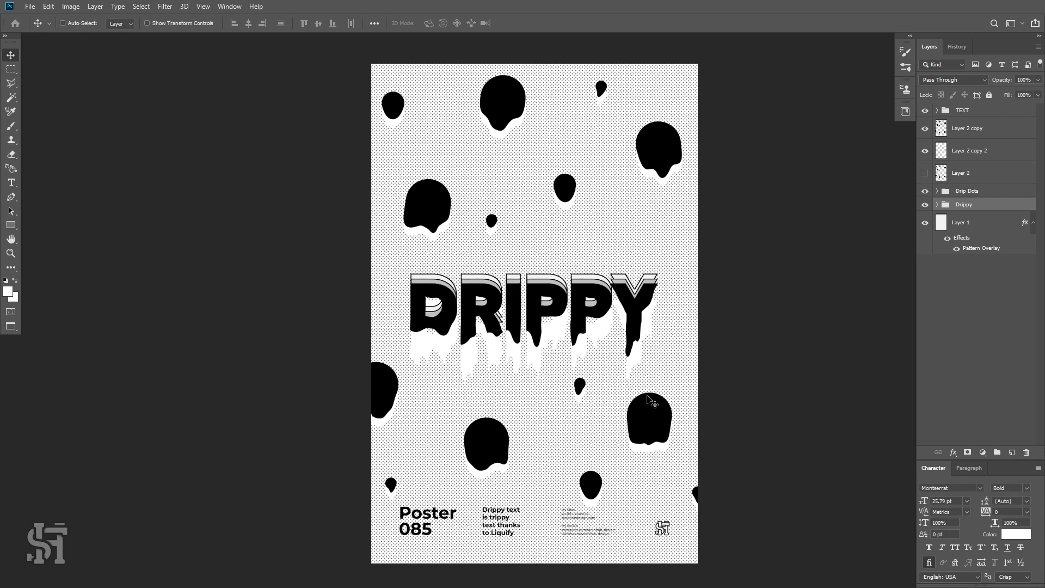
{"action": "left_click", "coordinate": [928, 206]}
{"action": "left_click", "coordinate": [926, 206]}
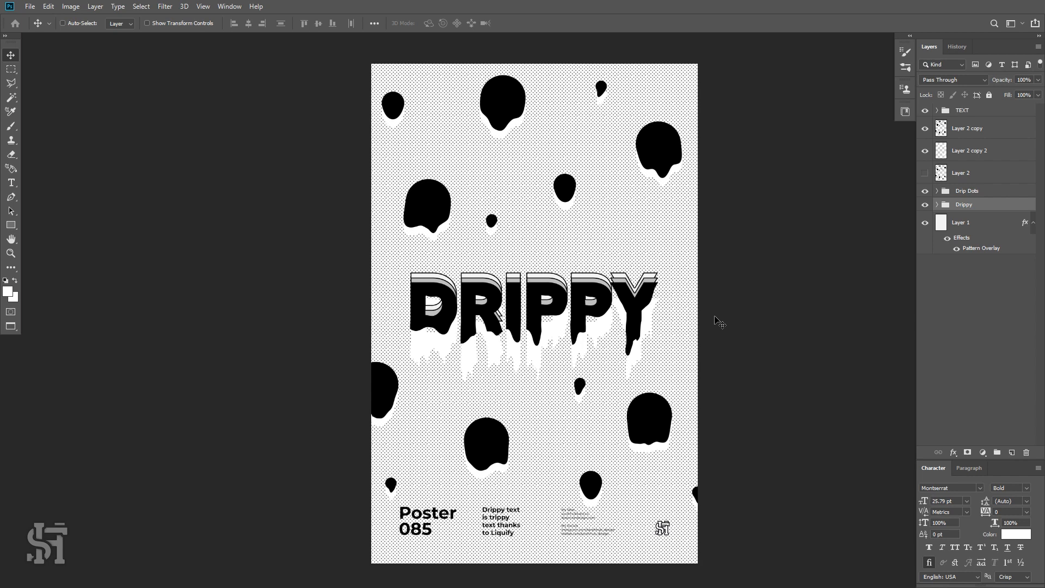
Add a new empty layer above the TEXT group at the top of the layer stack.
{"action": "left_click", "coordinate": [958, 111]}
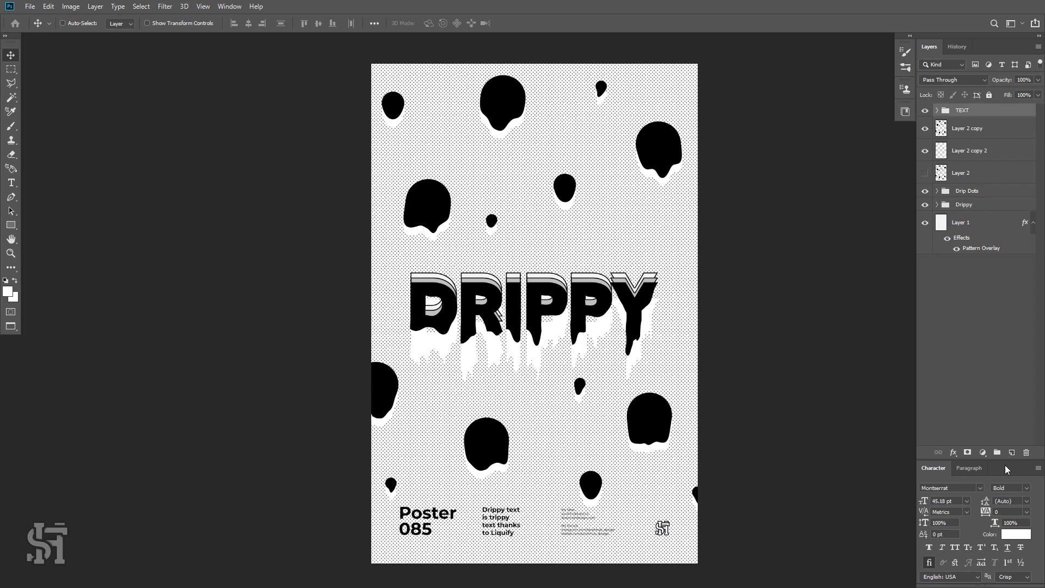
{"action": "left_click", "coordinate": [1012, 452]}
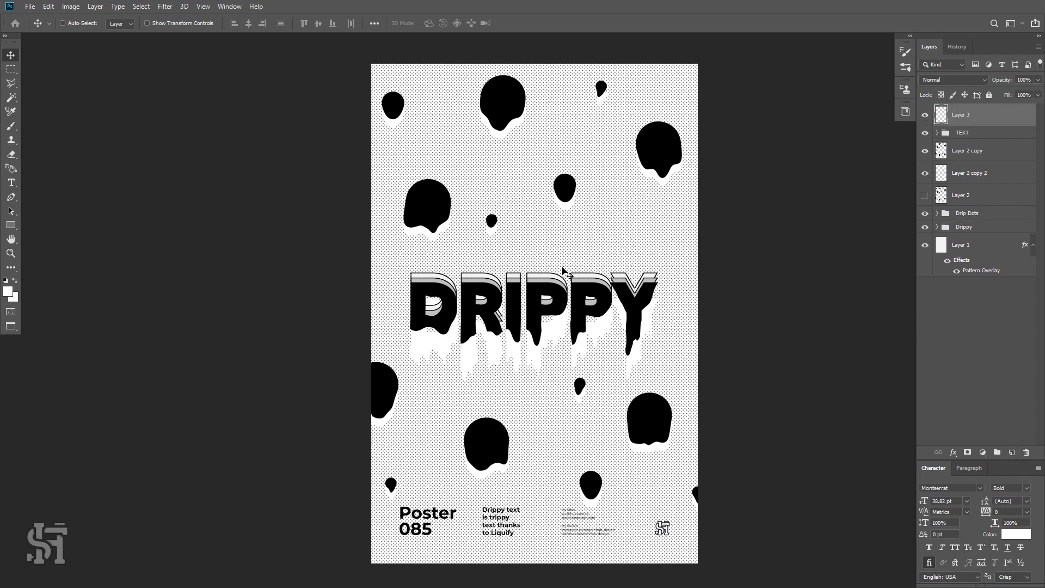
Set the foreground colour to black, 000000.
{"action": "left_click", "coordinate": [8, 293]}
{"action": "type", "text": "000000"}
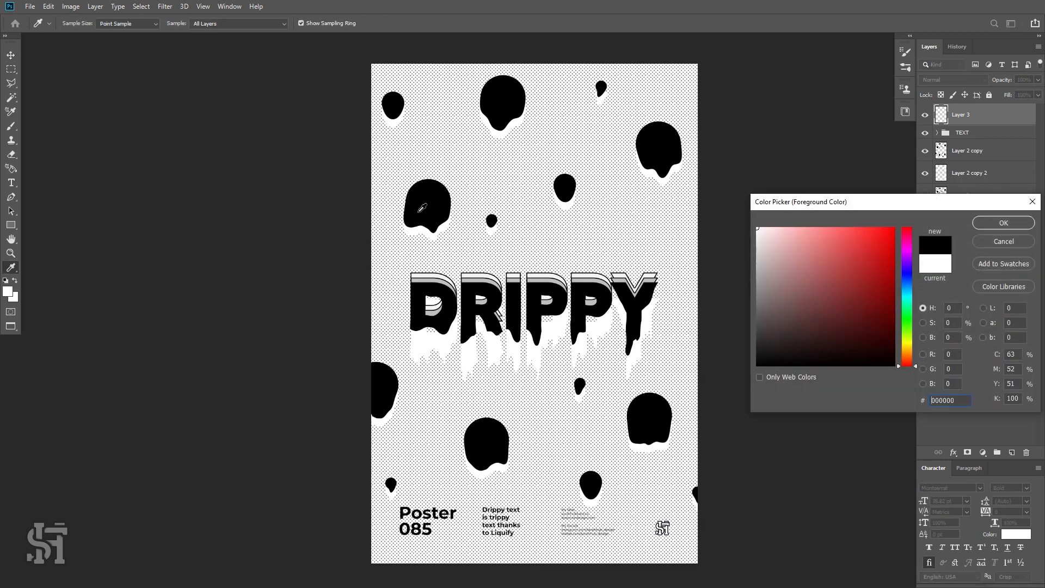
{"action": "left_click", "coordinate": [1002, 224]}
Try to apply a 50 px inside stroke to the empty top layer without a selection.
{"action": "key", "text": "v"}
{"action": "left_click", "coordinate": [48, 6]}
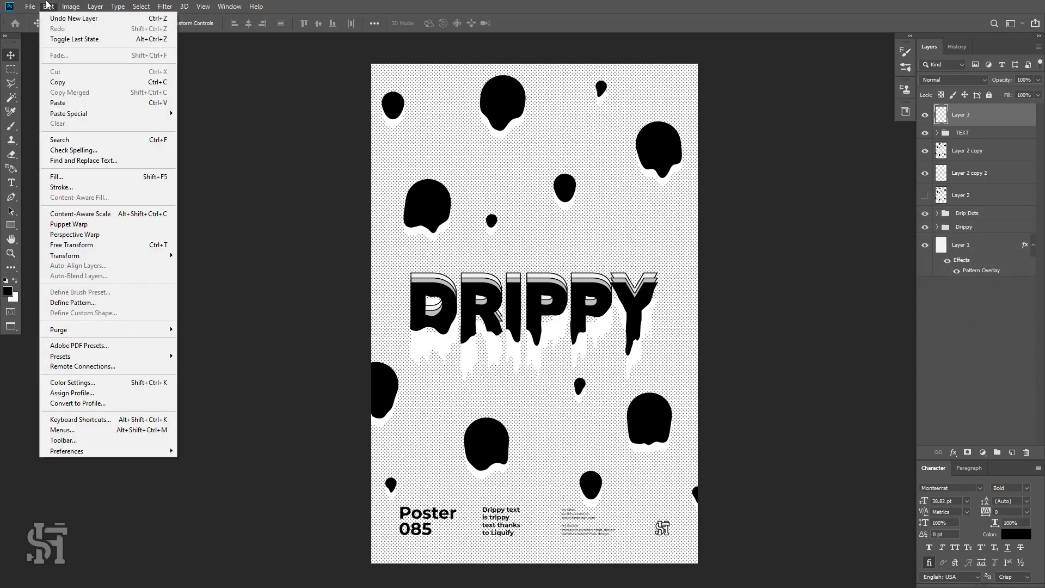
{"action": "left_click", "coordinate": [90, 187]}
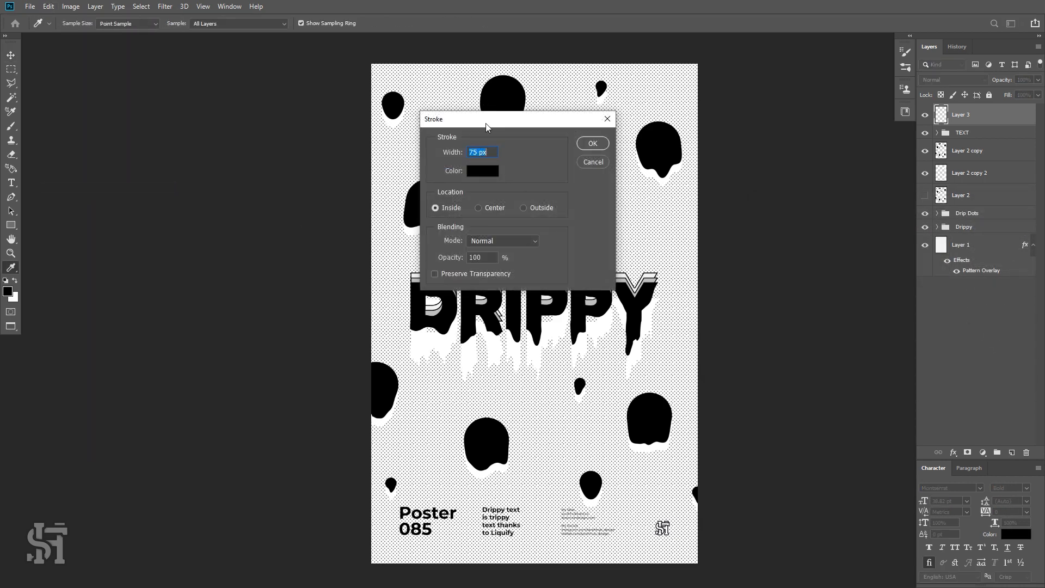
{"action": "mouse_move", "coordinate": [486, 123]}
{"action": "left_mouse_down"}
{"action": "mouse_move", "coordinate": [701, 147]}
{"action": "mouse_move", "coordinate": [667, 179]}
{"action": "left_mouse_up"}
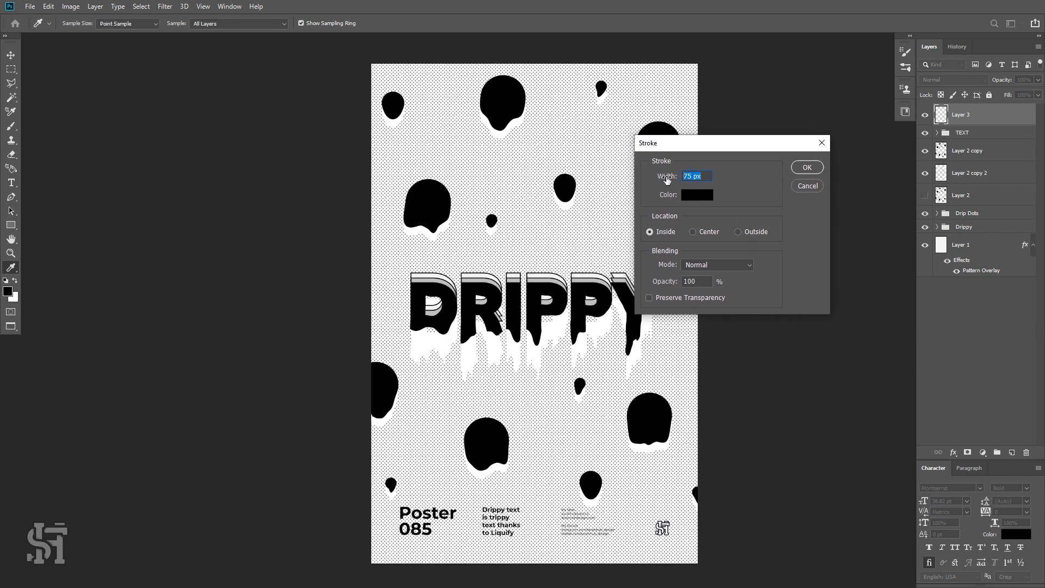
{"action": "type", "text": "50"}
{"action": "left_click", "coordinate": [808, 168]}
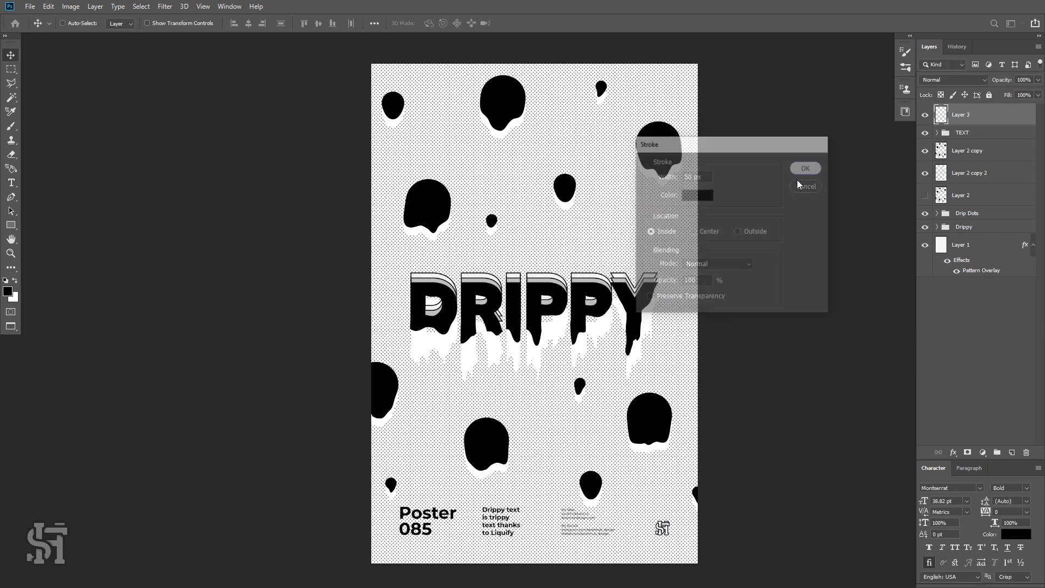
{"action": "left_click", "coordinate": [504, 215]}
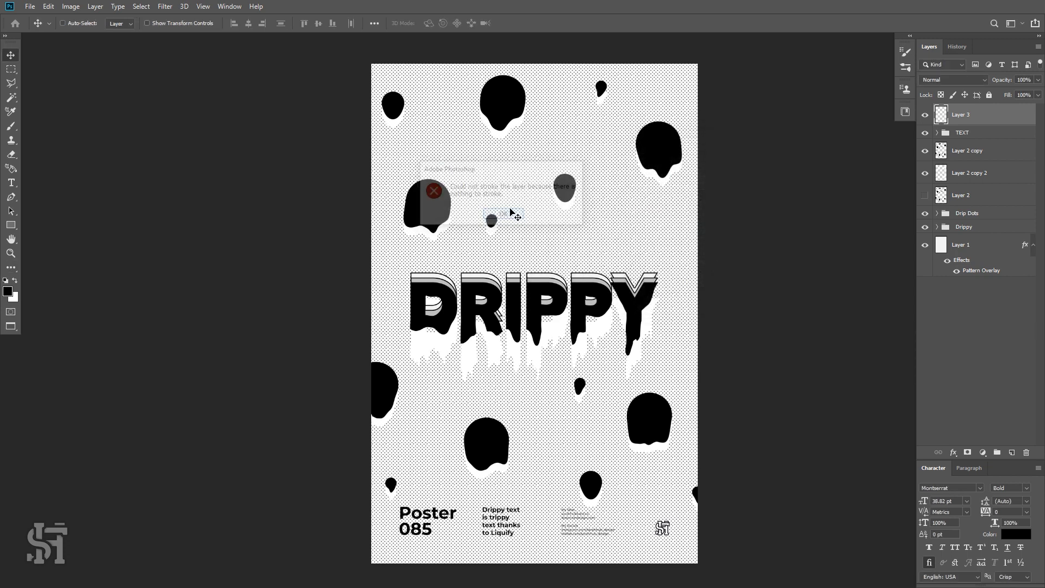
Select the whole canvas and stroke it with a 50 px black inside border on the top layer, then deselect.
{"action": "left_click", "coordinate": [11, 69]}
{"action": "key", "text": "ctrl+a"}
{"action": "left_click", "coordinate": [48, 6]}
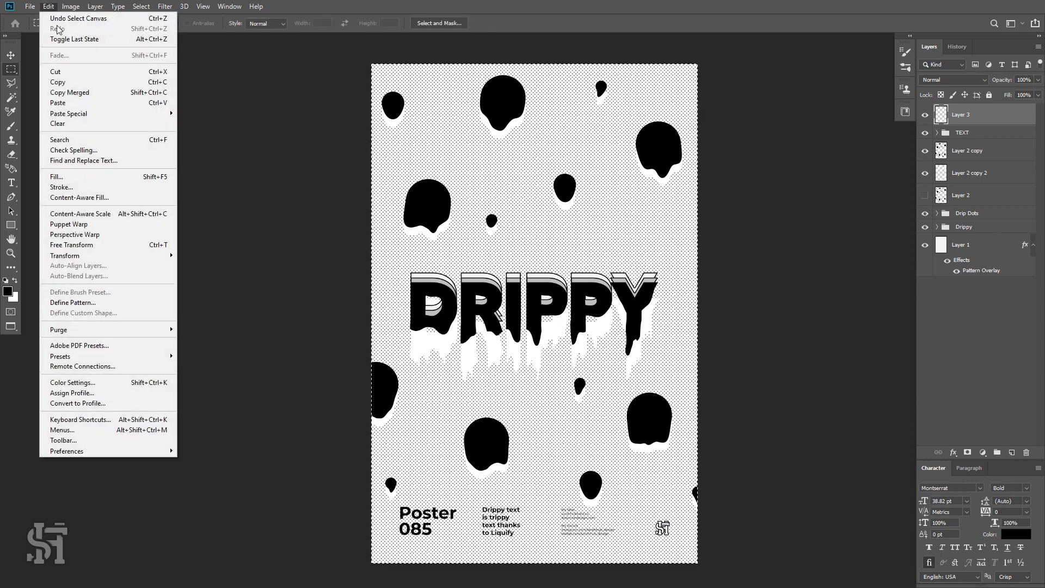
{"action": "left_click", "coordinate": [59, 191]}
{"action": "left_click", "coordinate": [808, 168]}
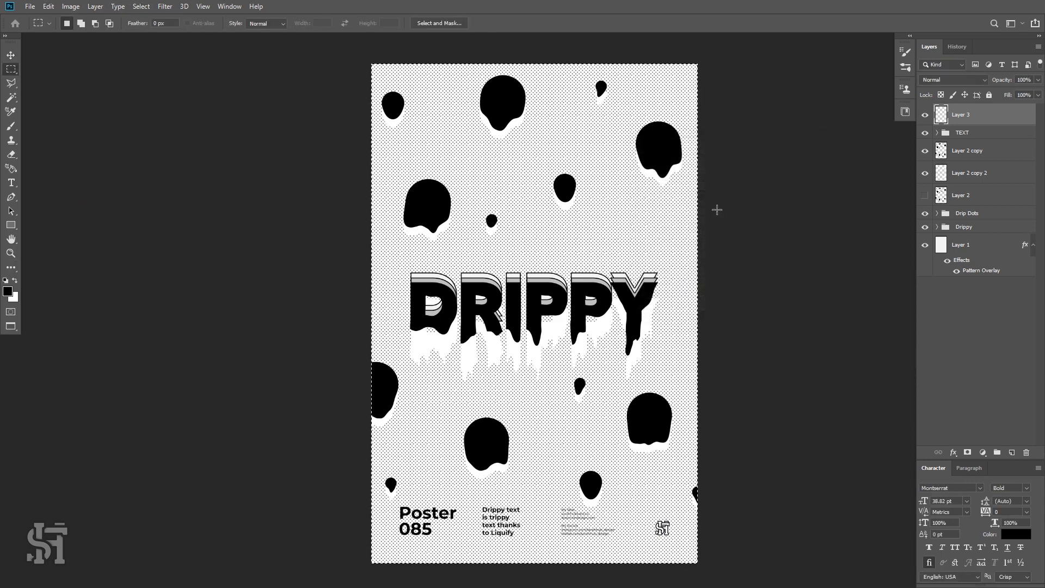
{"action": "left_click_drag", "start_coordinate": [717, 210], "coordinate": [720, 214]}
{"action": "left_click", "coordinate": [493, 216]}
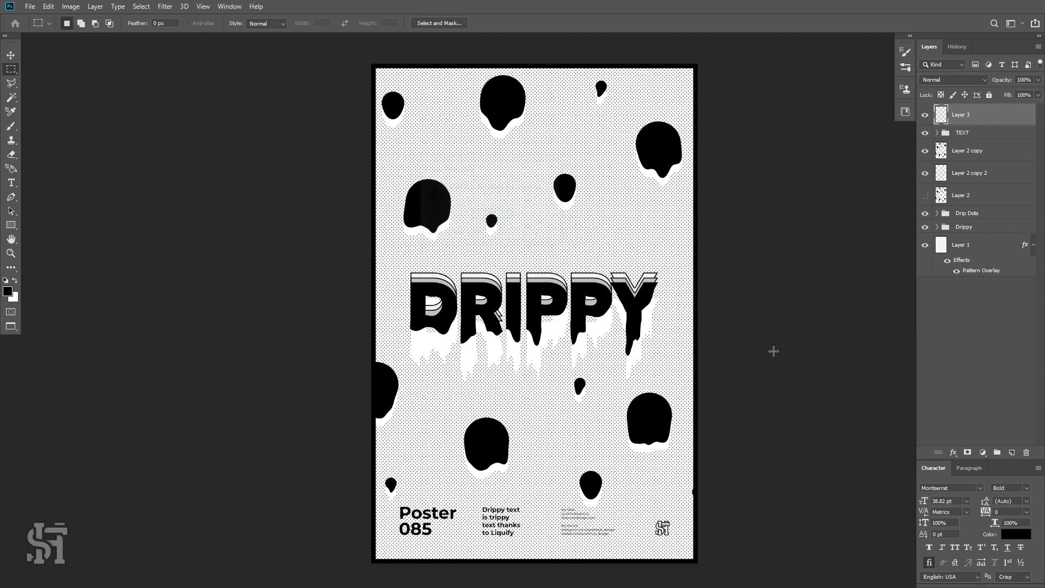
Select the whole canvas, add a new layer on top, stroke it with the same 50 px inside border, and deselect.
{"action": "key", "text": "ctrl+a"}
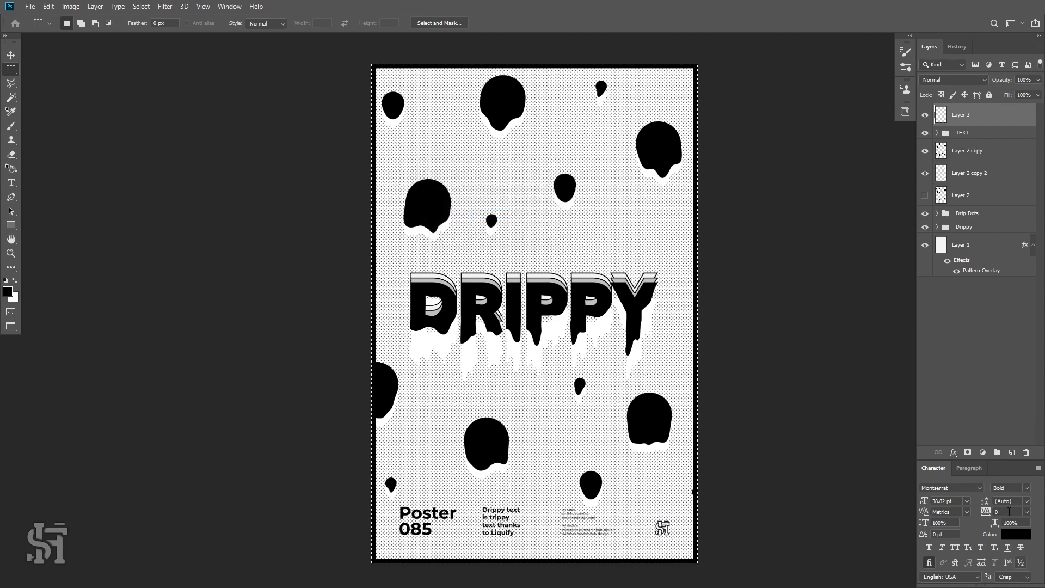
{"action": "left_click", "coordinate": [1013, 452]}
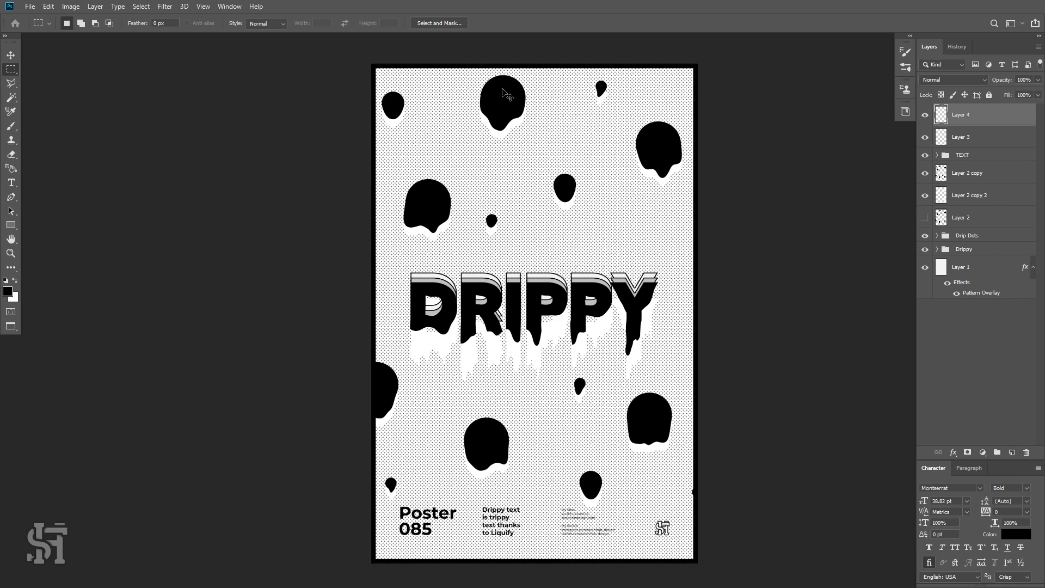
{"action": "left_click", "coordinate": [48, 6]}
{"action": "left_click", "coordinate": [60, 198]}
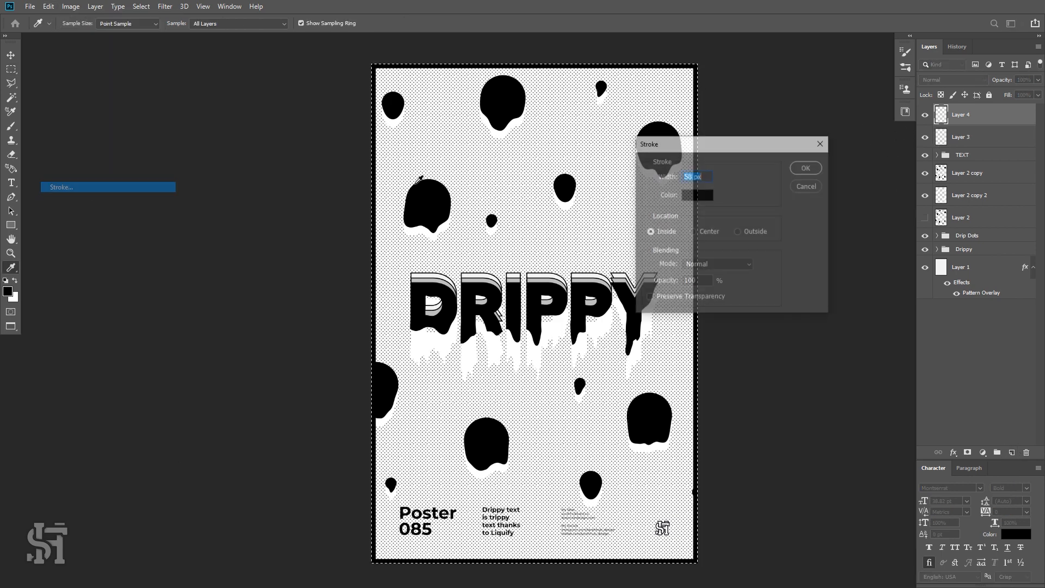
{"action": "left_click", "coordinate": [809, 168]}
{"action": "key", "text": "ctrl+d"}
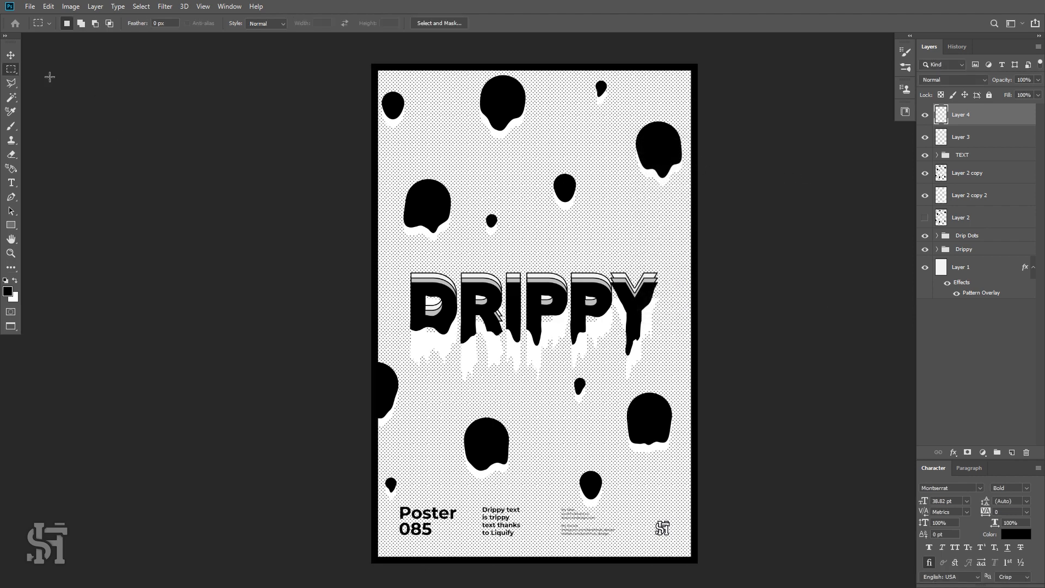
Toggle the new border layer's visibility repeatedly to compare the frame thickness with and without it.
{"action": "left_click", "coordinate": [10, 55]}
{"action": "left_click", "coordinate": [927, 116]}
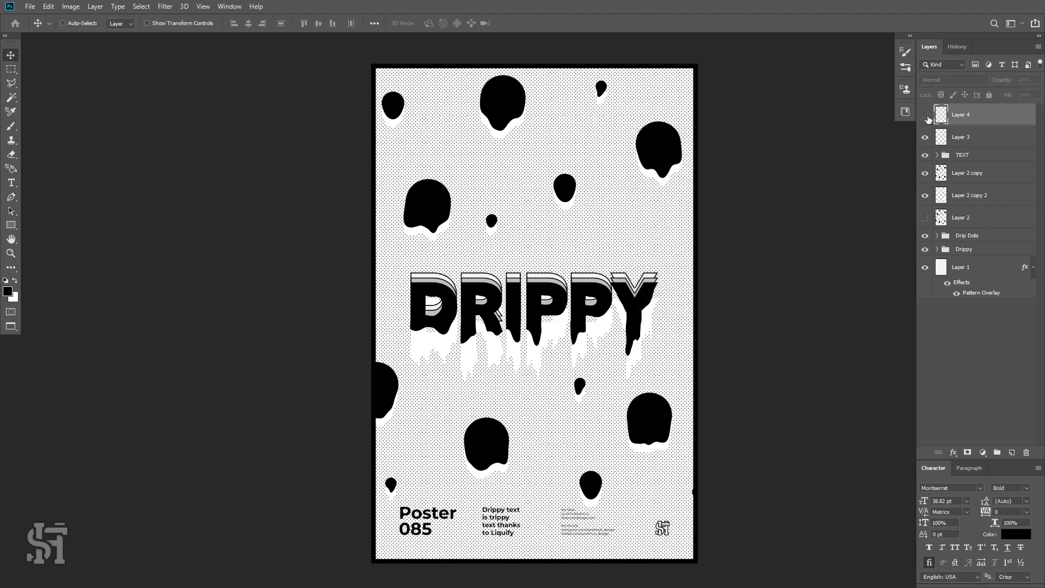
{"action": "left_click", "coordinate": [927, 116]}
{"action": "left_click", "coordinate": [926, 116]}
{"action": "left_click", "coordinate": [927, 116]}
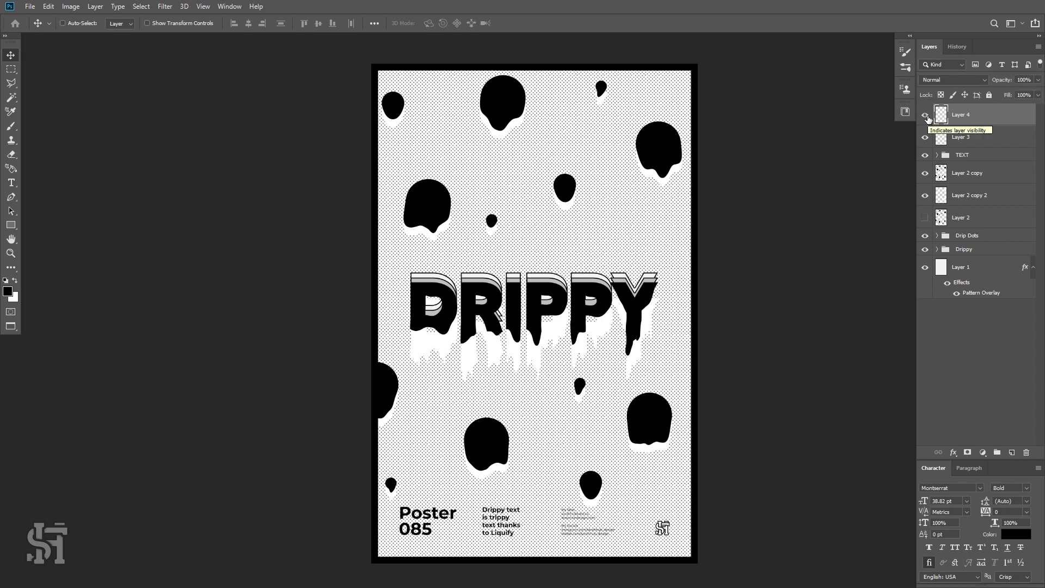
{"action": "left_click", "coordinate": [927, 116]}
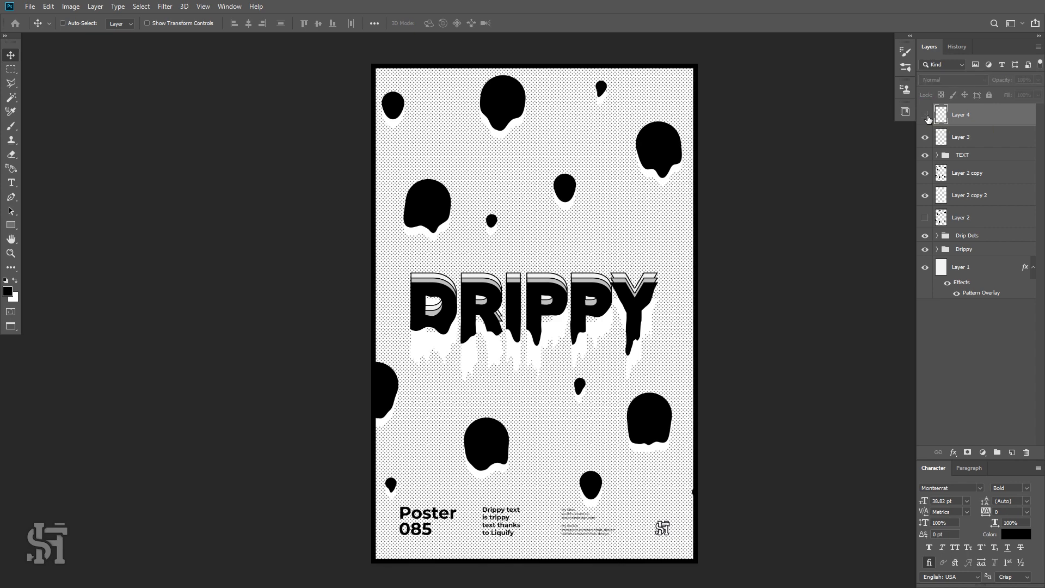
{"action": "left_click", "coordinate": [928, 117]}
{"action": "left_click", "coordinate": [927, 117]}
{"action": "left_click", "coordinate": [925, 116]}
{"action": "left_click", "coordinate": [924, 116]}
{"action": "left_click", "coordinate": [925, 115]}
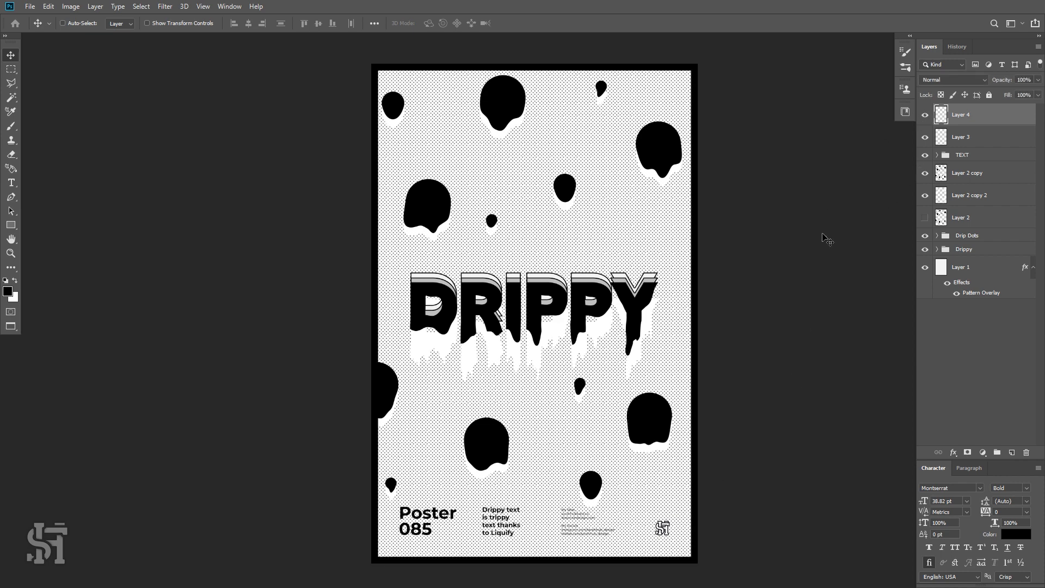